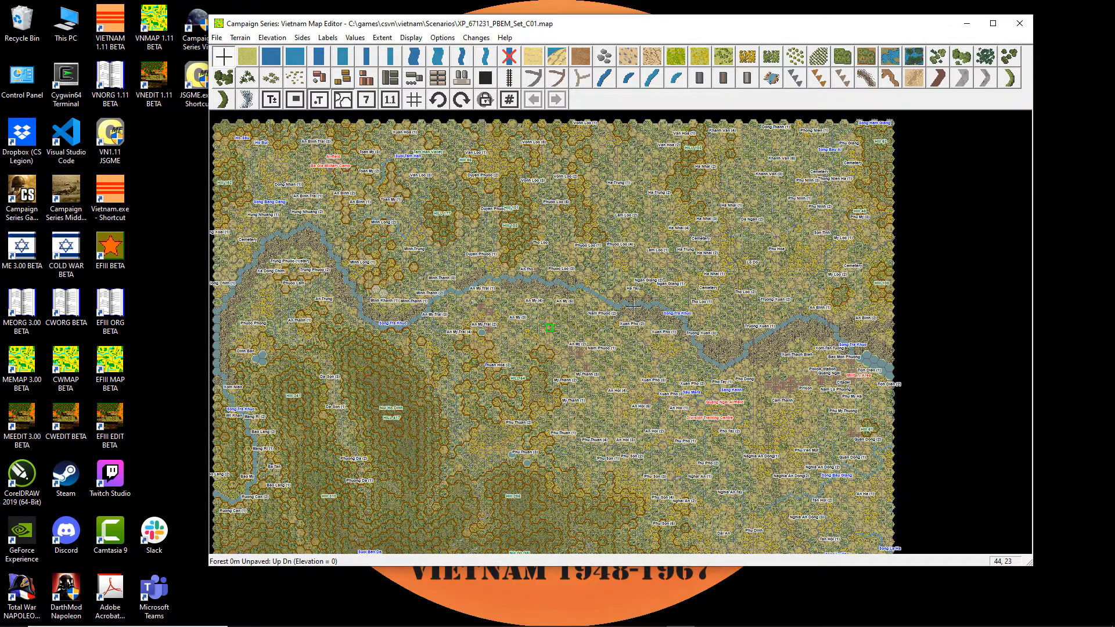
# Switch from the map editor to the Vietnam Organization Editor and look over the selectable years and the list of nations
pyautogui.click(977, 23)
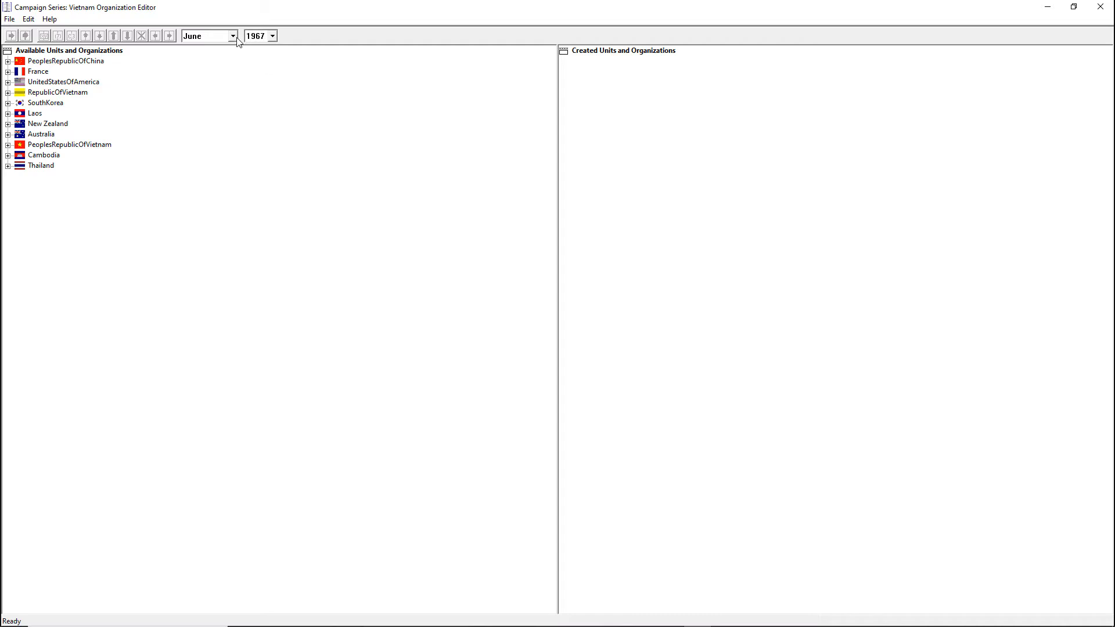
pyautogui.click(272, 36)
pyautogui.moveTo(276, 113); pyautogui.dragTo(278, 69)
pyautogui.click(194, 103)
pyautogui.click(51, 166)
pyautogui.click(48, 146)
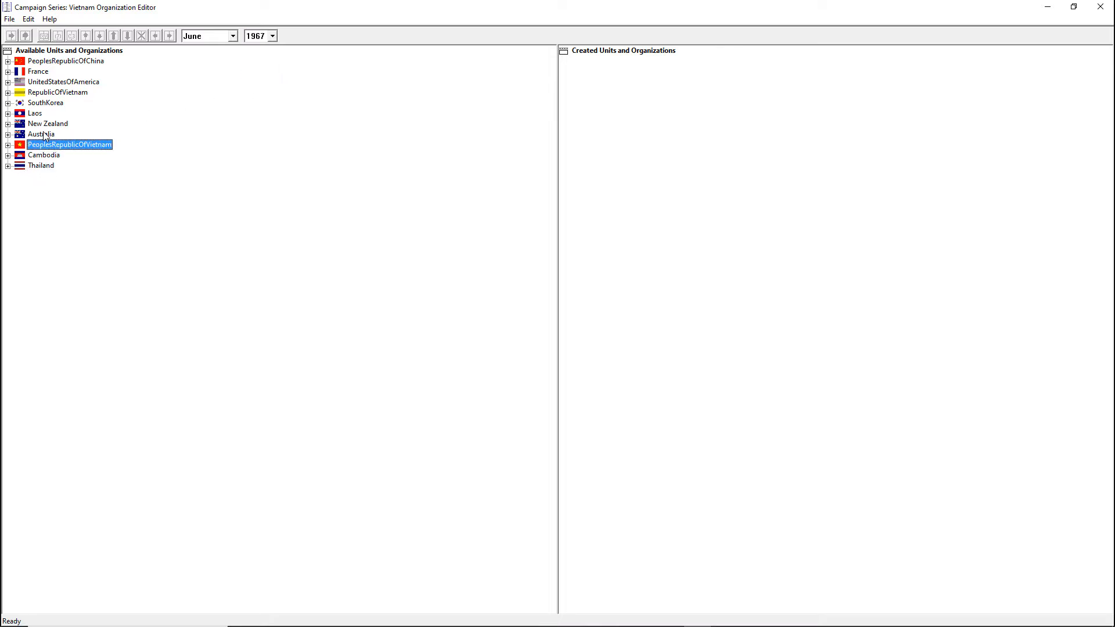
pyautogui.press('Up')
pyautogui.press('Up')
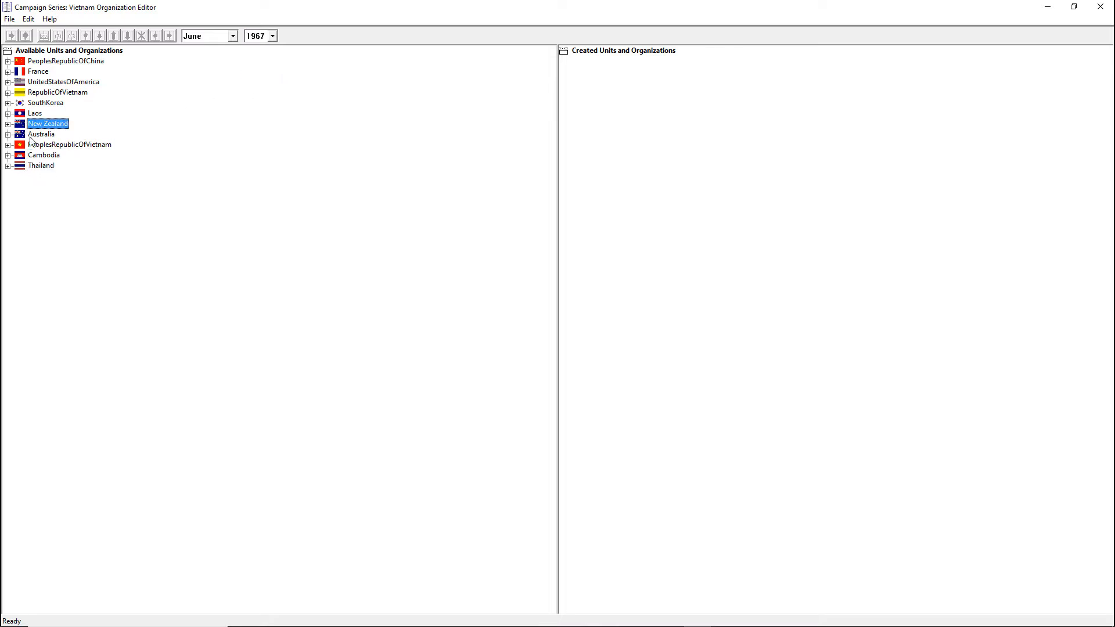
# Examine the regiments available to South Korea for June 1967 and collapse the country again
pyautogui.click(44, 103)
pyautogui.click(7, 103)
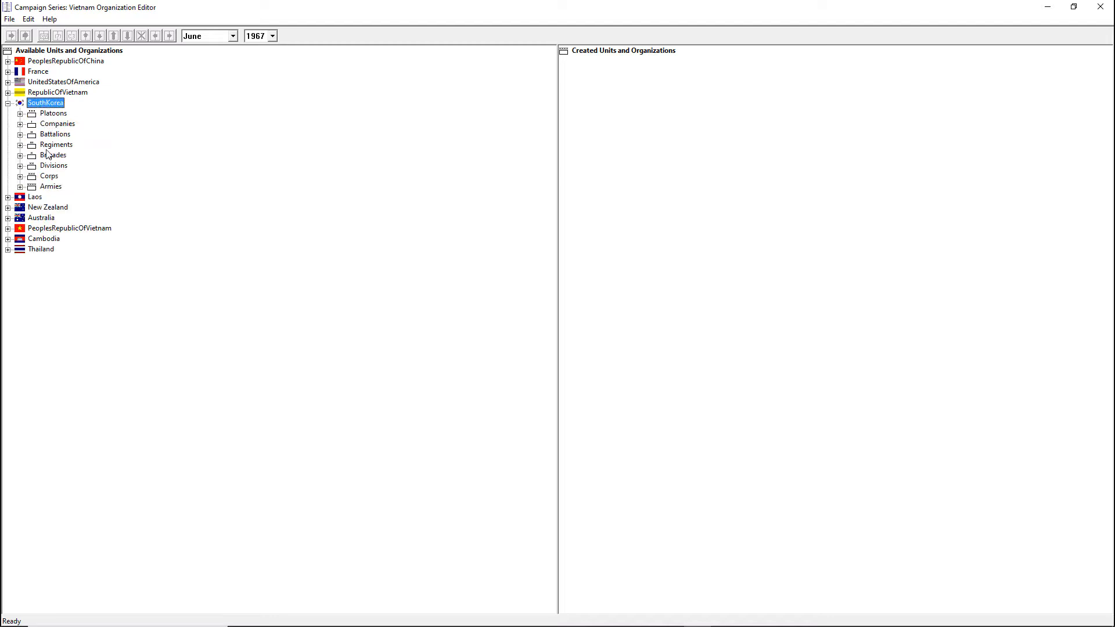
pyautogui.click(20, 145)
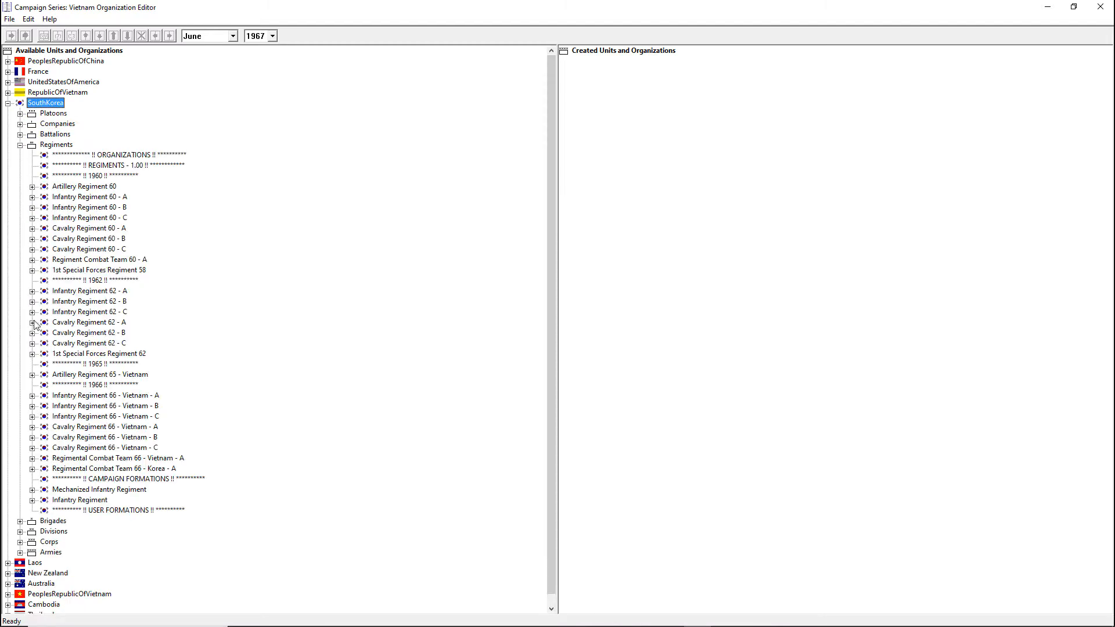
pyautogui.click(8, 103)
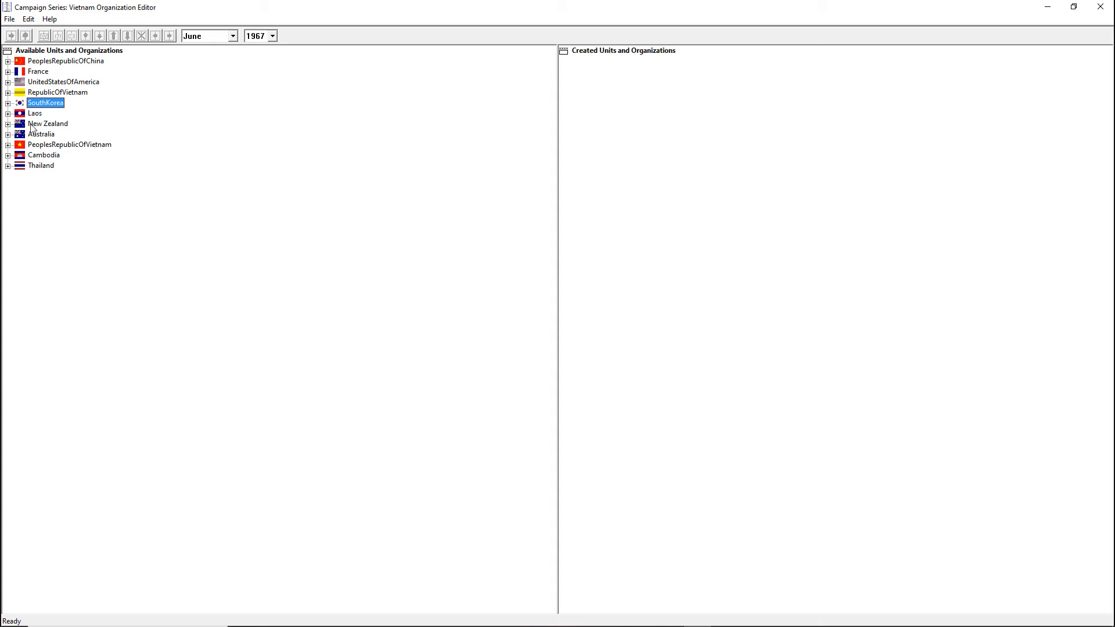
# Examine New Zealand's available brigades and battalions and collapse the country again
pyautogui.click(39, 125)
pyautogui.click(8, 124)
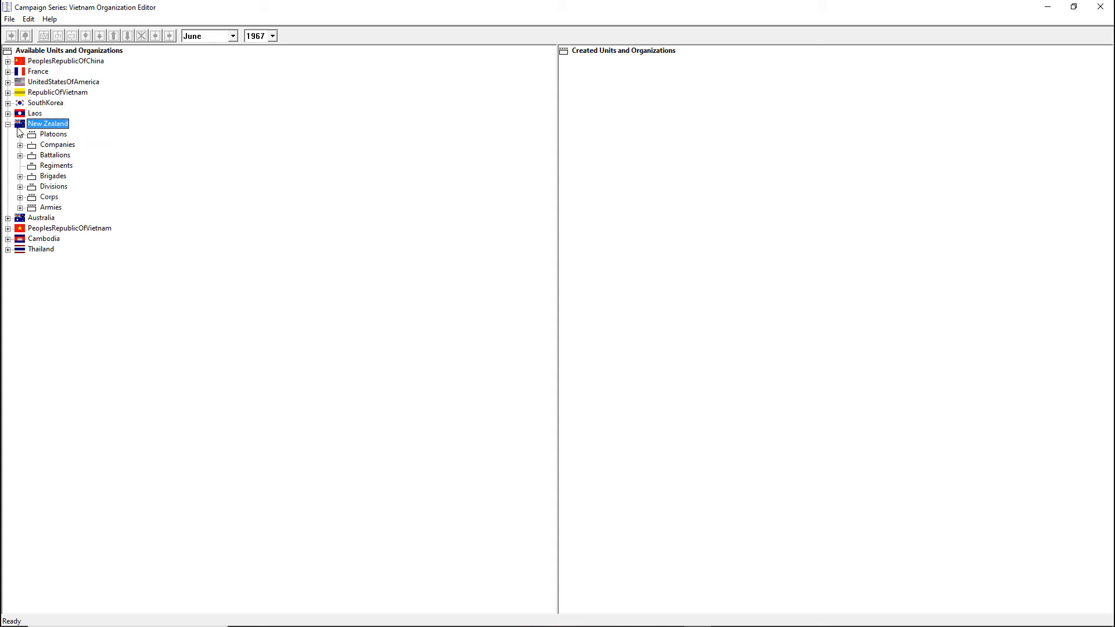
pyautogui.click(20, 176)
pyautogui.click(20, 177)
pyautogui.click(20, 156)
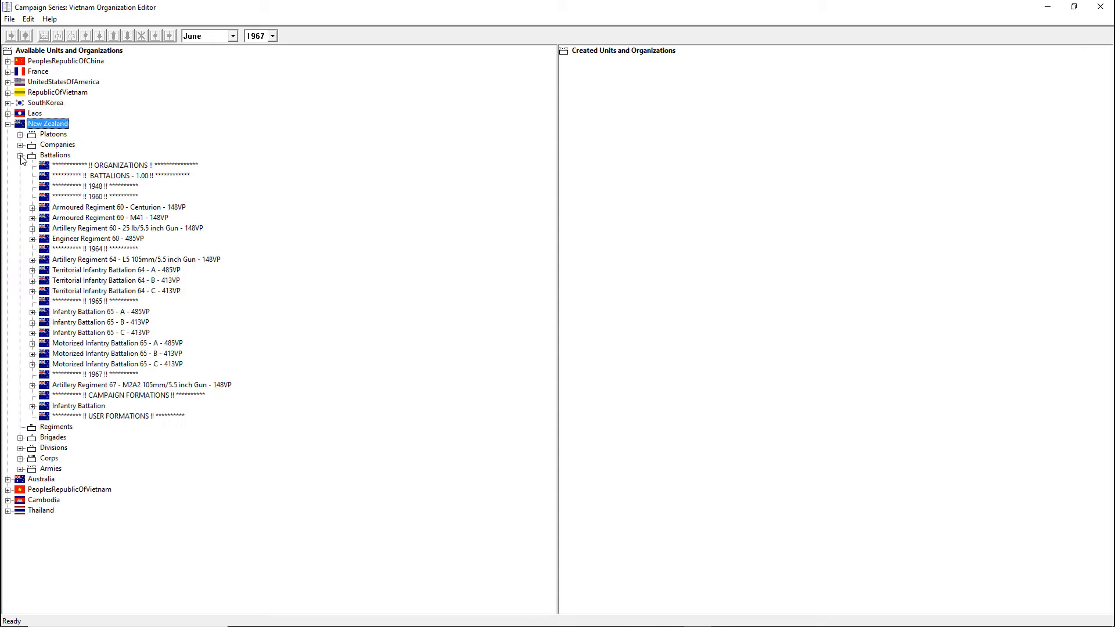
pyautogui.click(21, 155)
pyautogui.click(8, 123)
# Examine the Laos brigades, including the composition of Groupement Mobiles 61 - A, and collapse the brigade list
pyautogui.click(8, 113)
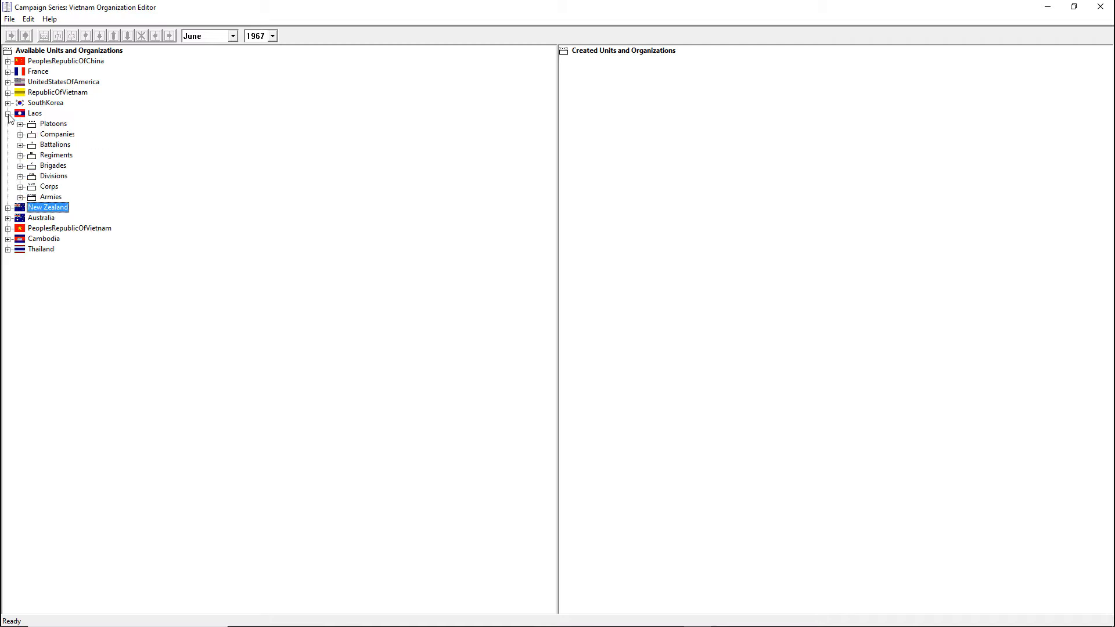
pyautogui.click(20, 166)
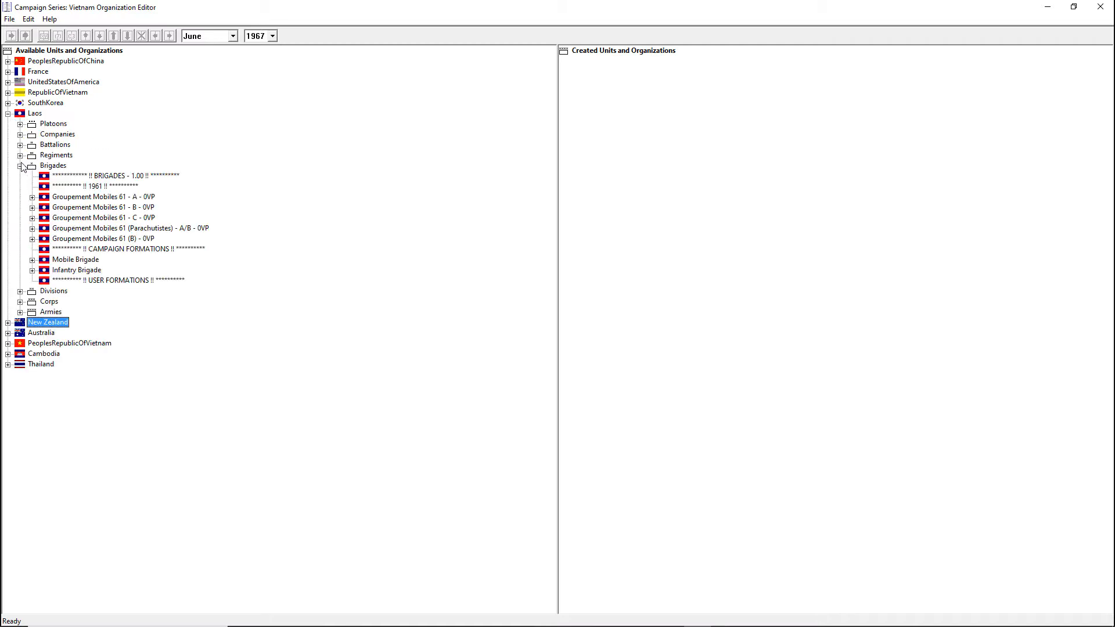
pyautogui.click(33, 198)
pyautogui.click(33, 198)
pyautogui.click(20, 166)
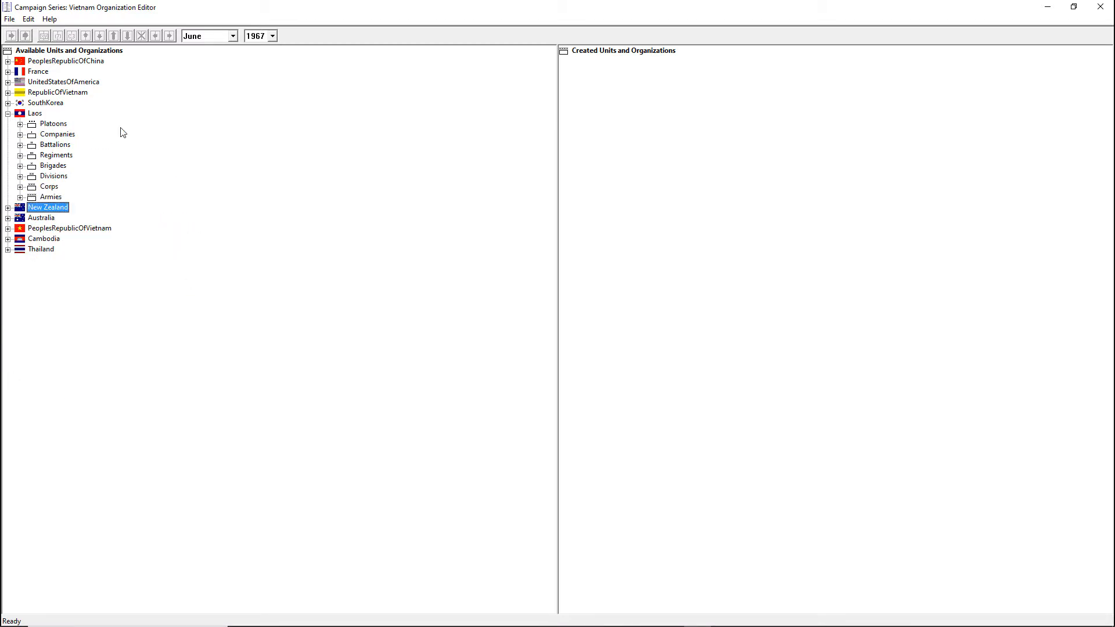
# Set the organization year to 1958 and collapse the Laos entry
pyautogui.click(265, 37)
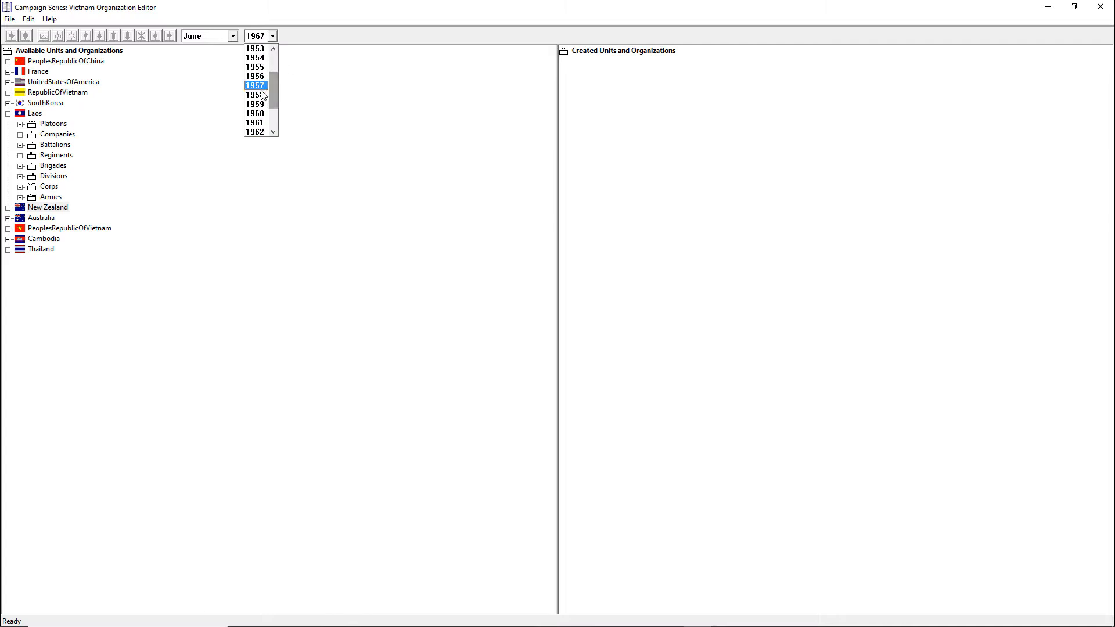
pyautogui.click(255, 76)
pyautogui.click(8, 113)
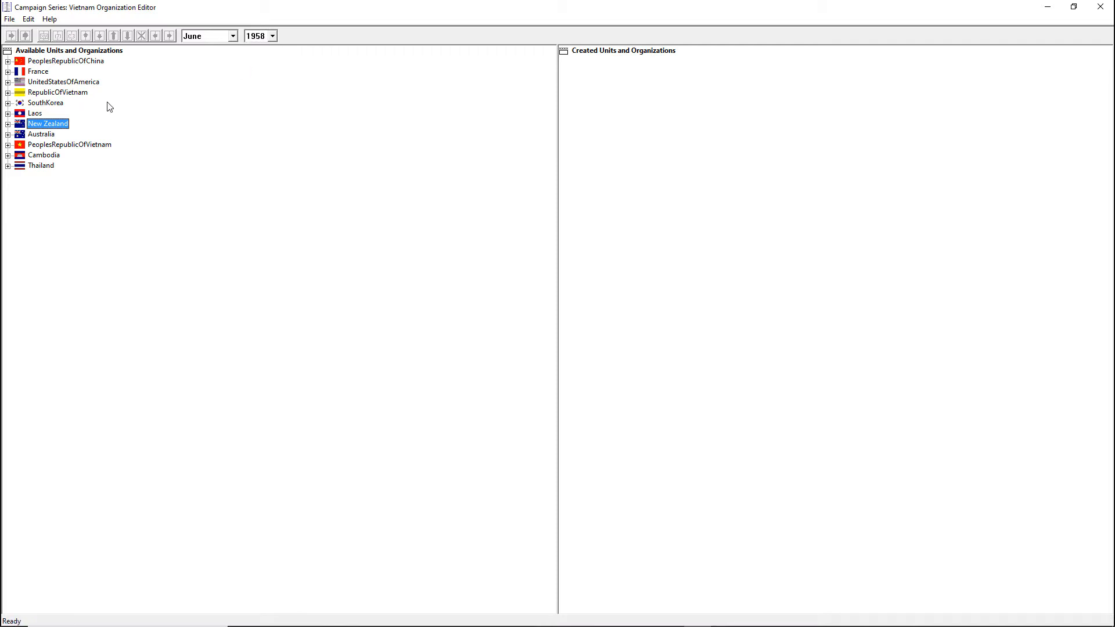
# Expand the United States battalions and review the army, cavalry, marine and airborne formations grouped by year from 1954 to 1958
pyautogui.click(62, 83)
pyautogui.click(8, 83)
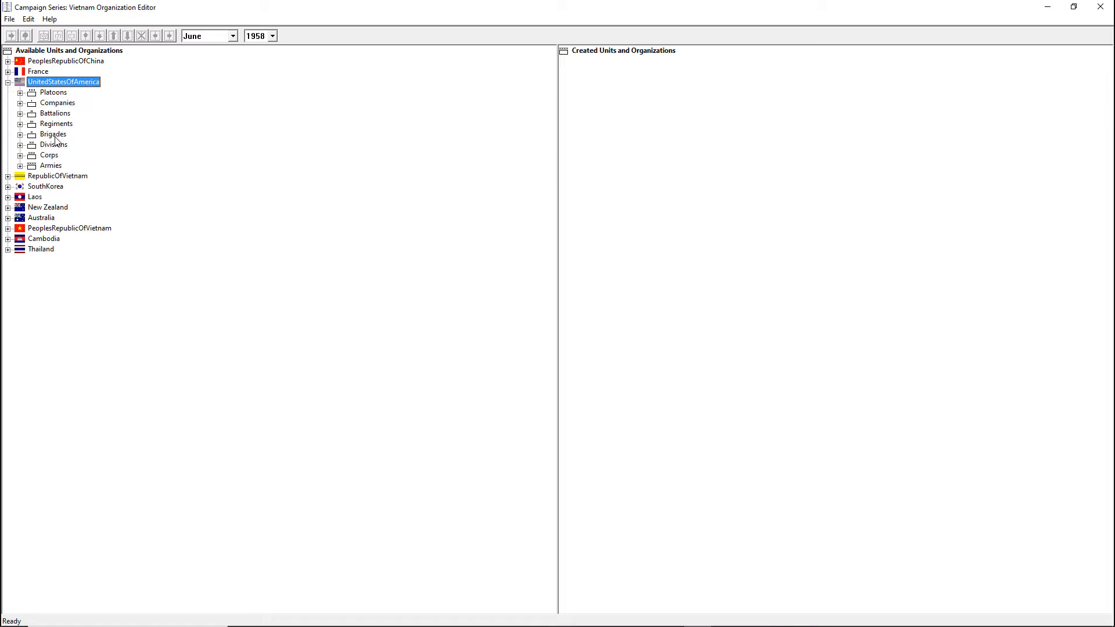
pyautogui.click(56, 115)
pyautogui.click(20, 114)
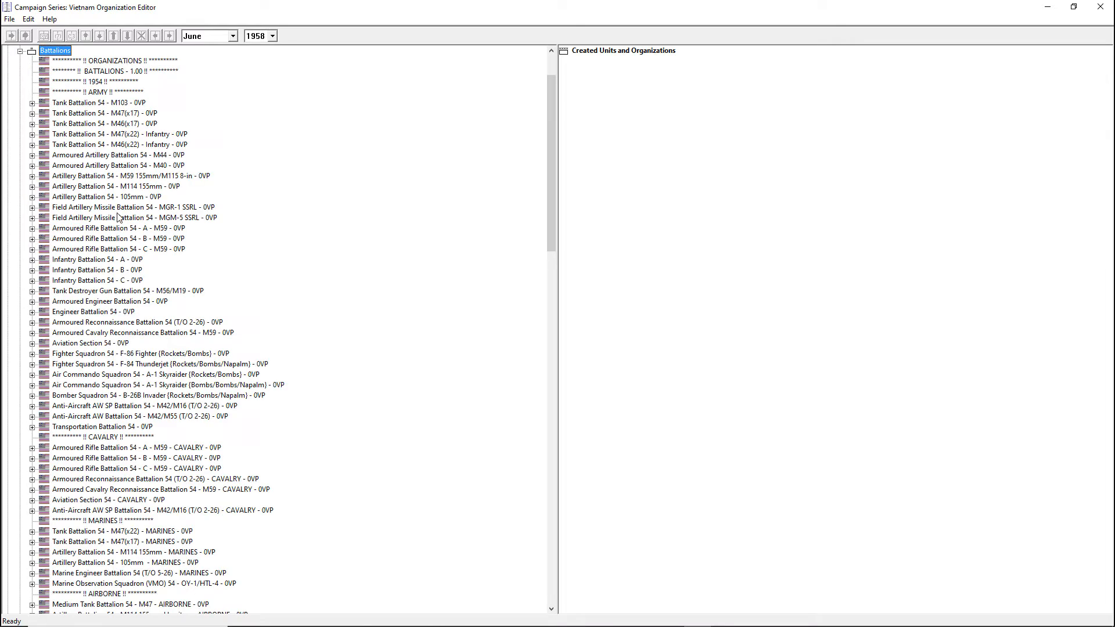
pyautogui.scroll(2, 118, 216)
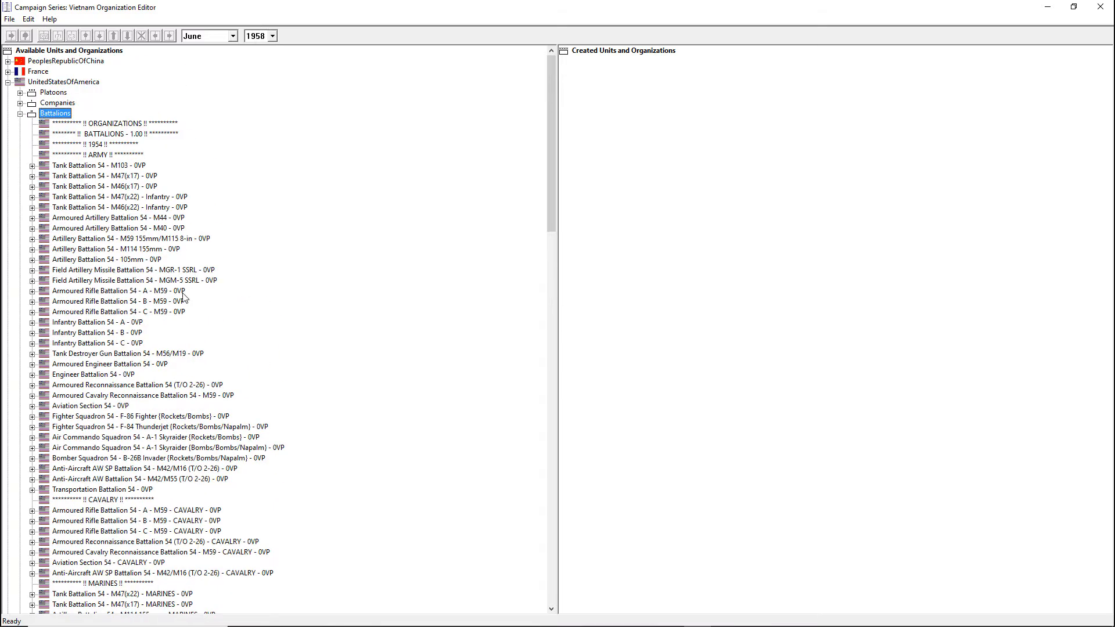
pyautogui.scroll(-8, 165, 306)
pyautogui.scroll(-2, 158, 288)
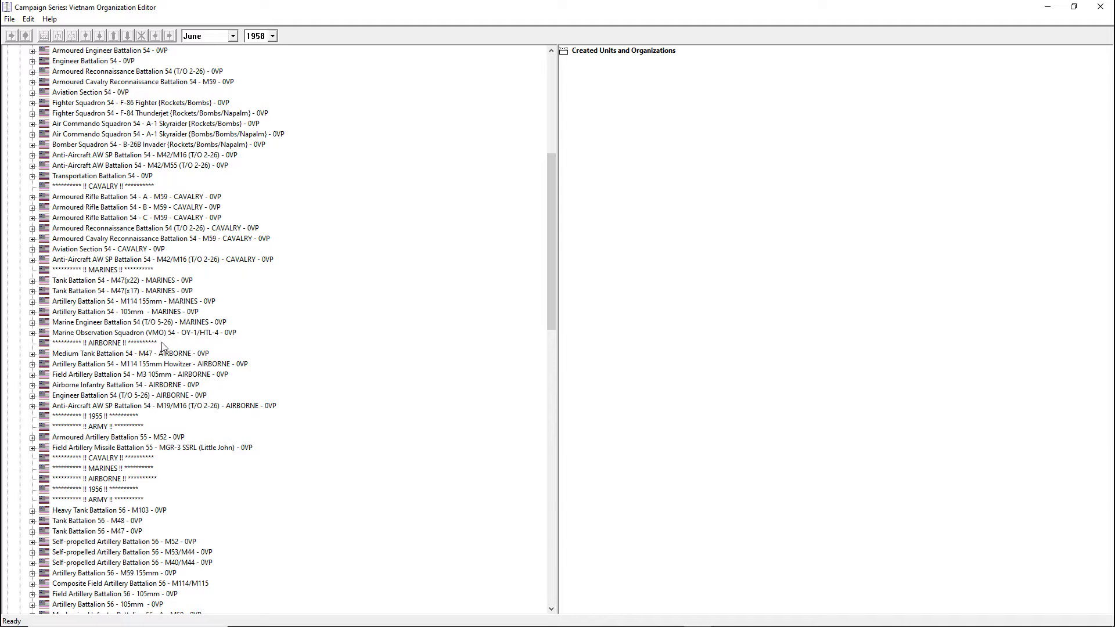
pyautogui.scroll(-20, 162, 360)
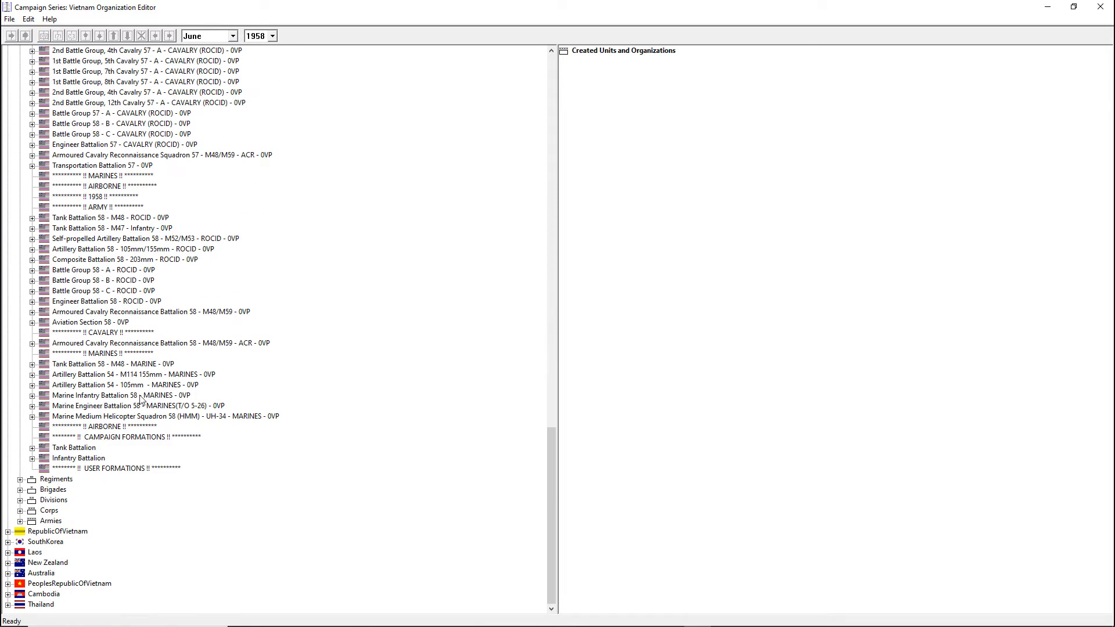
pyautogui.scroll(8, 142, 329)
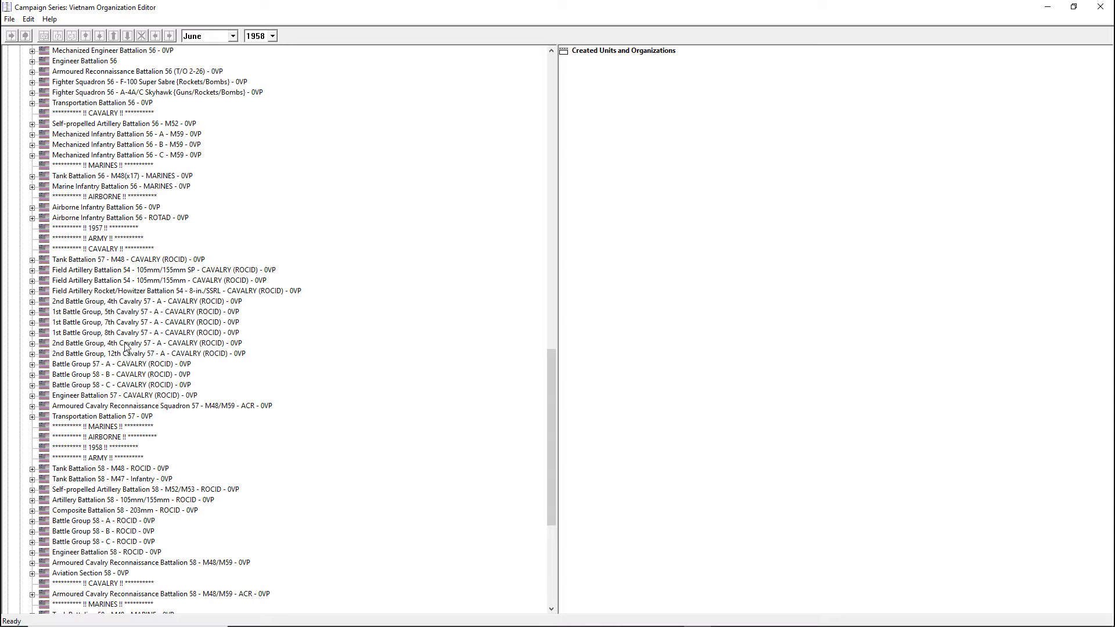
pyautogui.scroll(10, 111, 315)
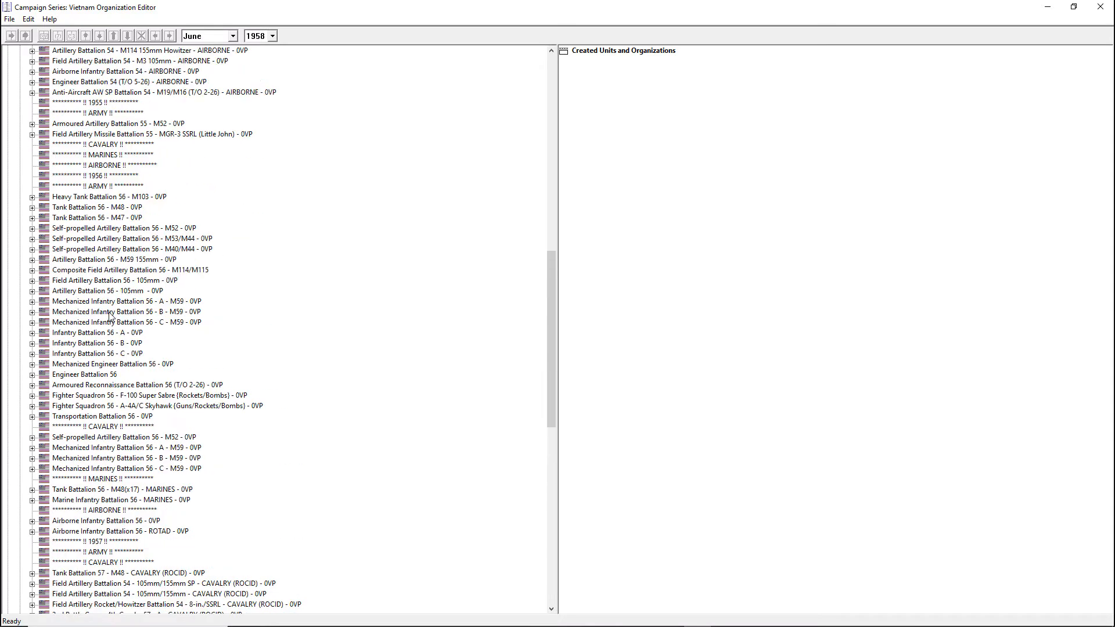
pyautogui.scroll(10, 111, 315)
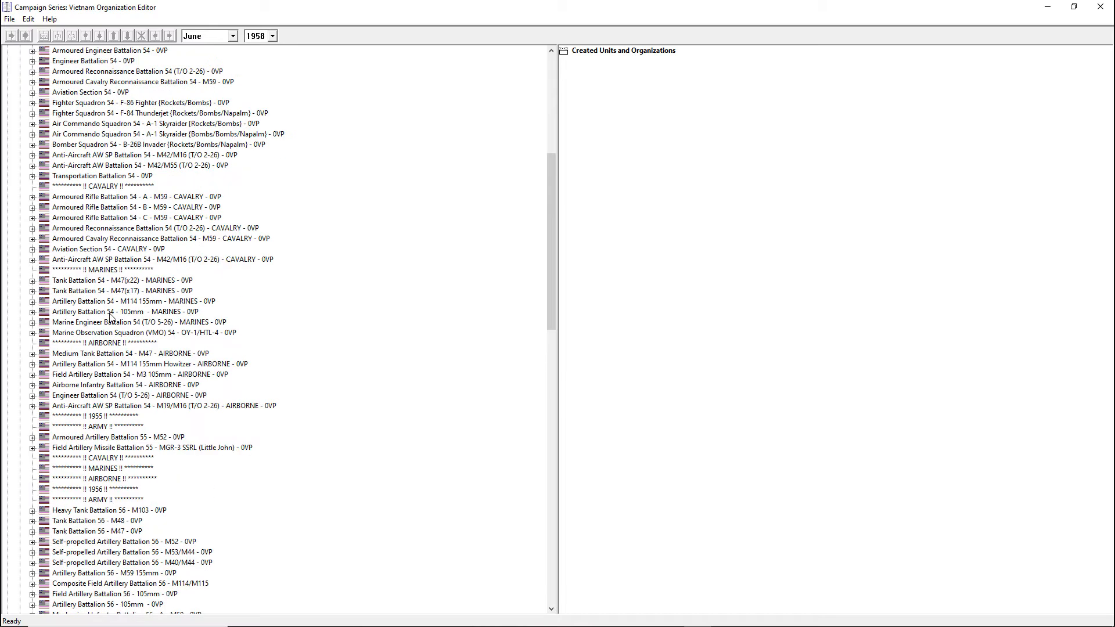
pyautogui.scroll(2, 119, 317)
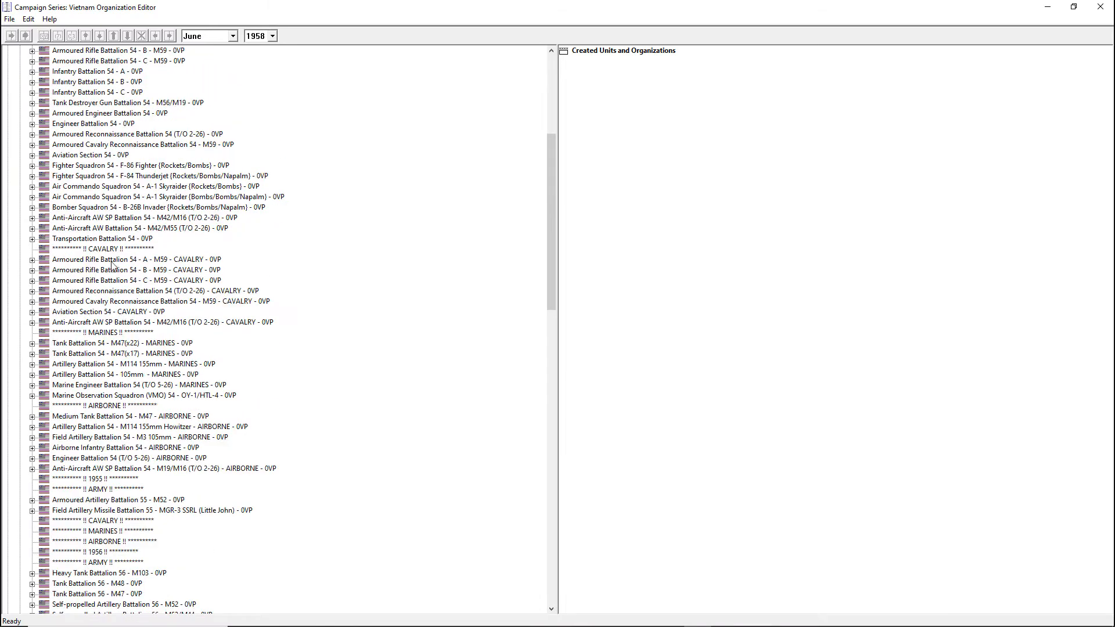
pyautogui.scroll(6, 113, 263)
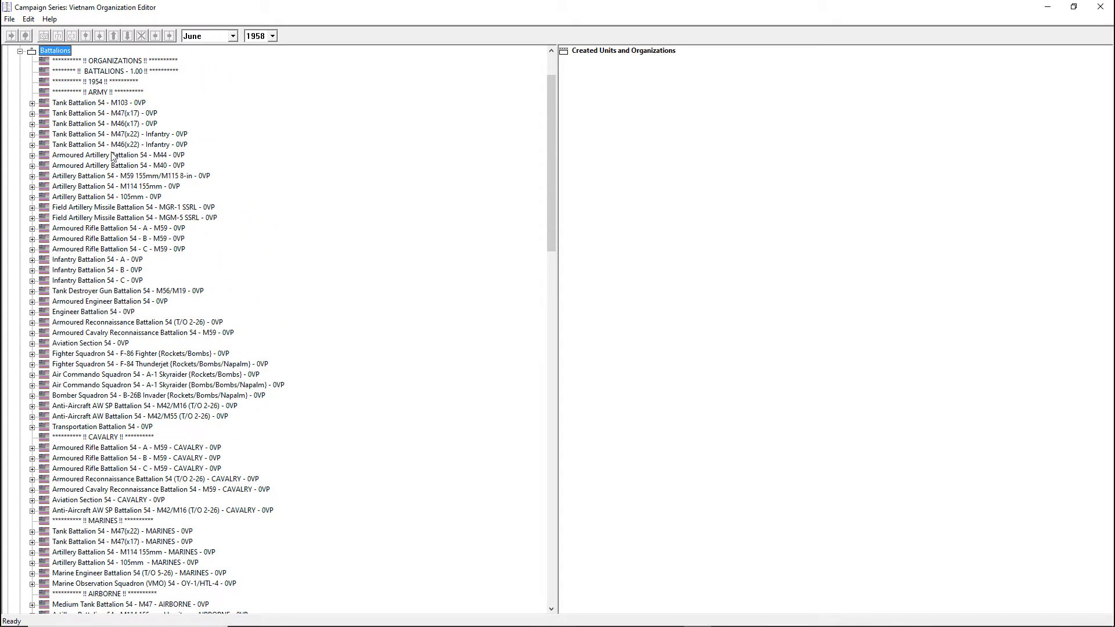
# Inspect the composition of Armoured Artillery Battalion 54 - M44 and Armoured Rifle Battalion 54 - A - M59
pyautogui.click(111, 156)
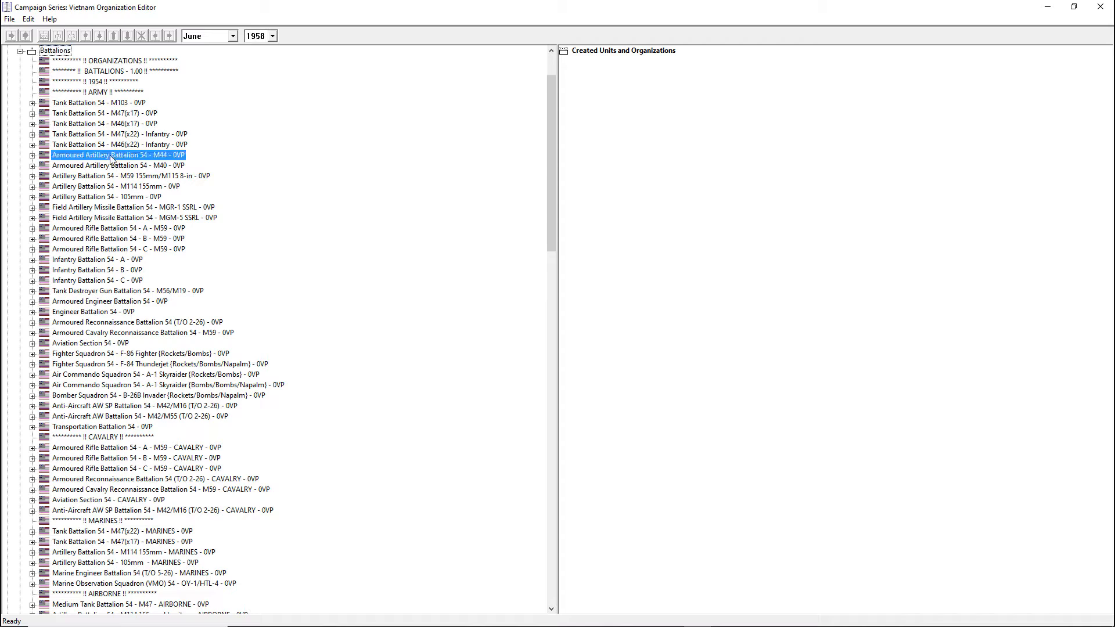
pyautogui.click(32, 156)
pyautogui.click(31, 155)
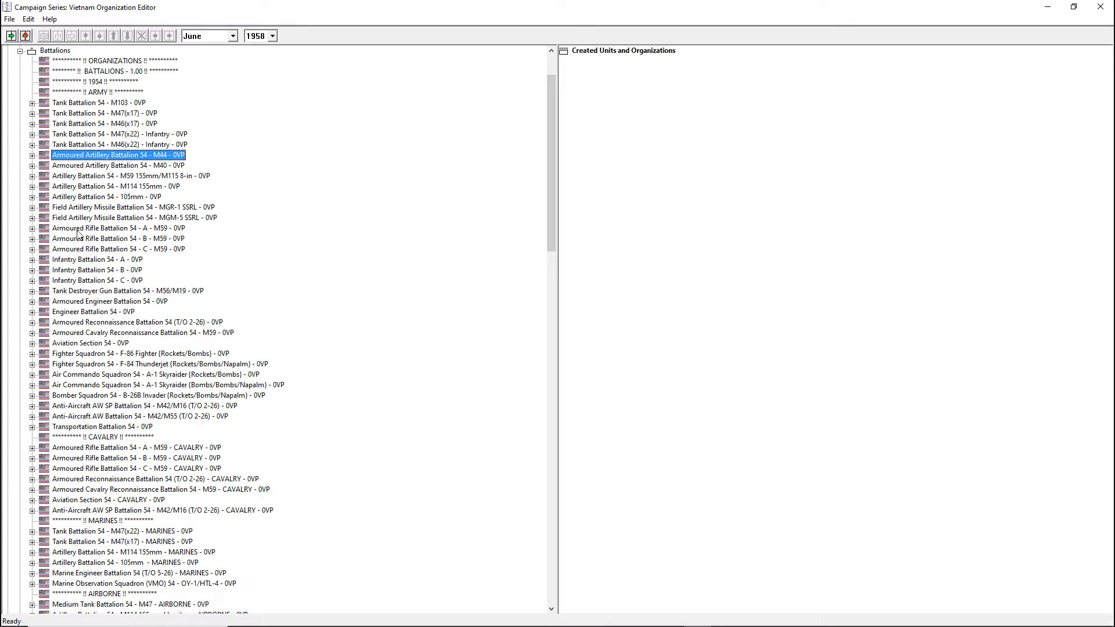
pyautogui.click(32, 229)
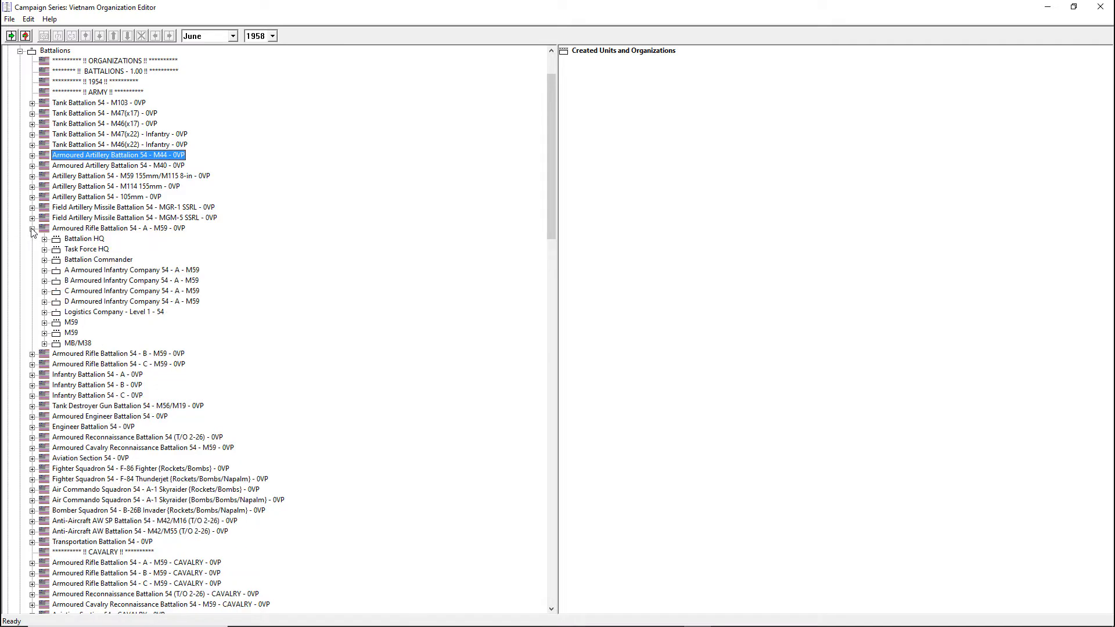
pyautogui.click(32, 229)
# Add Armoured Rifle Battalion 54 - B - M59 to the created units and organizations and collapse its source entry
pyautogui.click(163, 229)
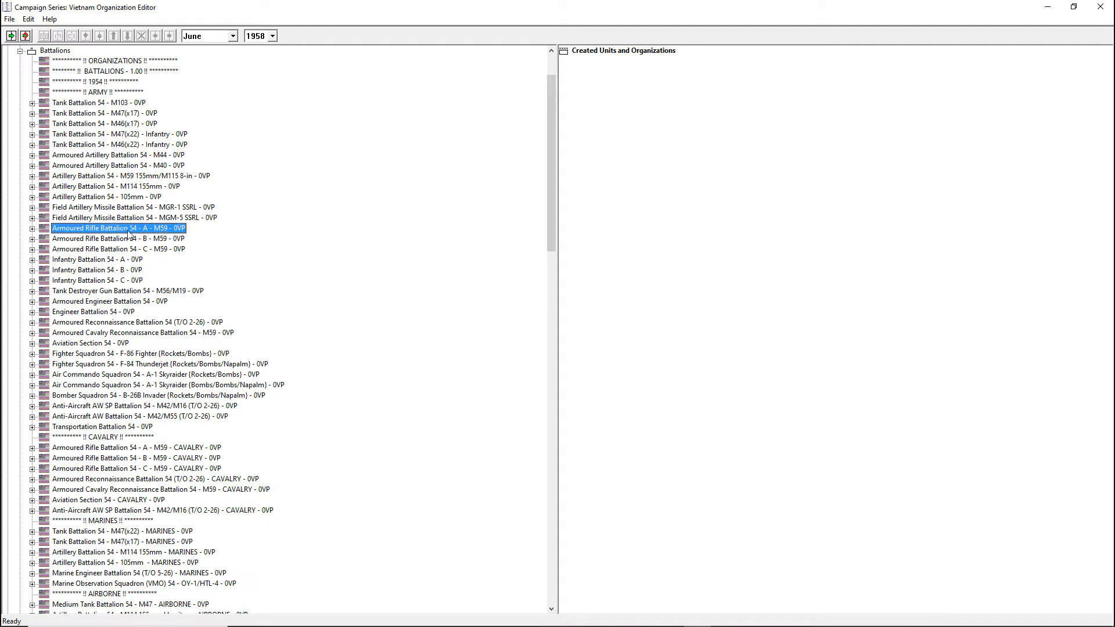
pyautogui.click(123, 238)
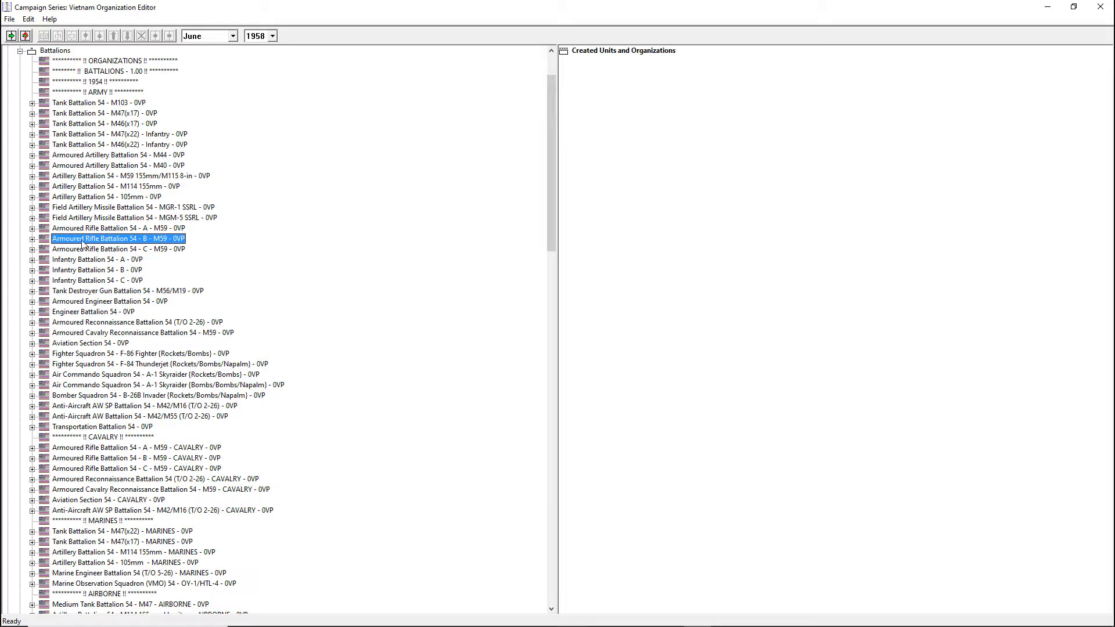
pyautogui.click(32, 239)
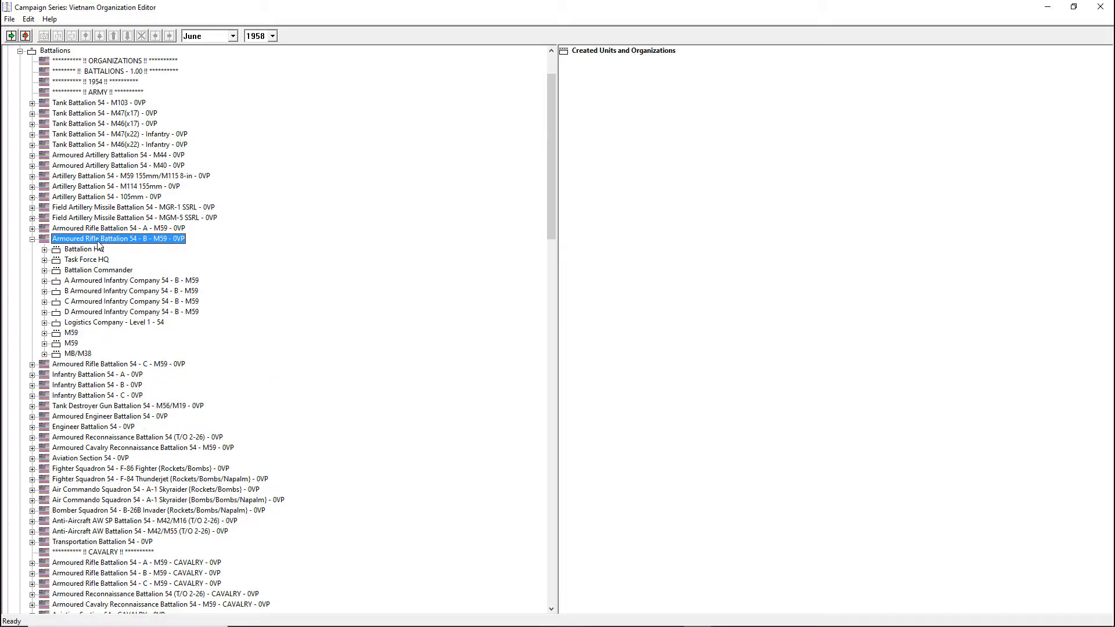
pyautogui.click(11, 36)
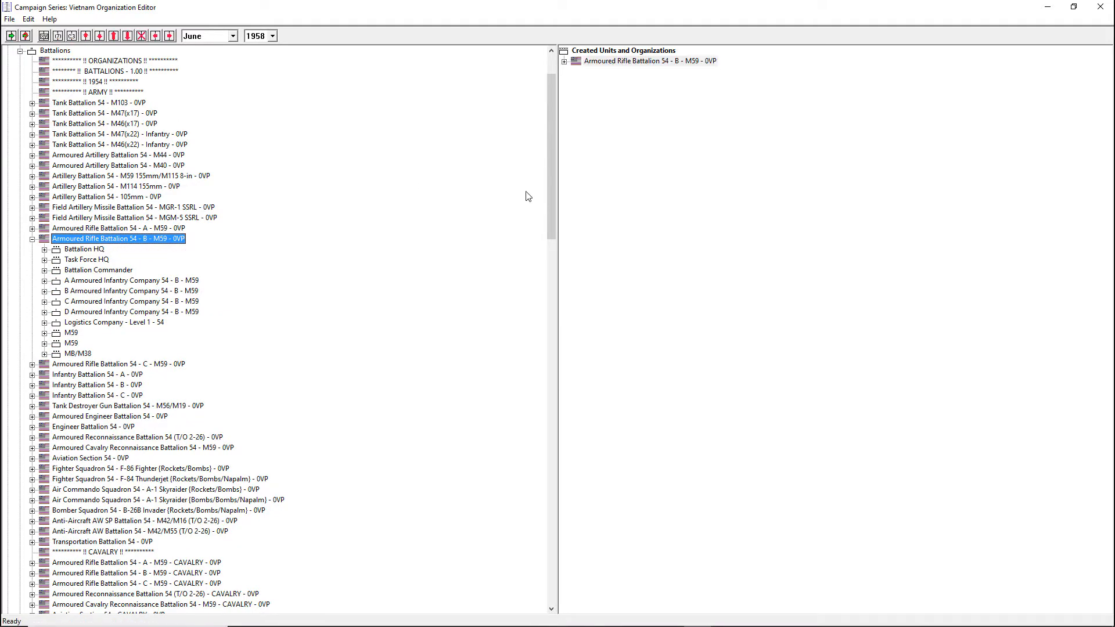
pyautogui.click(32, 239)
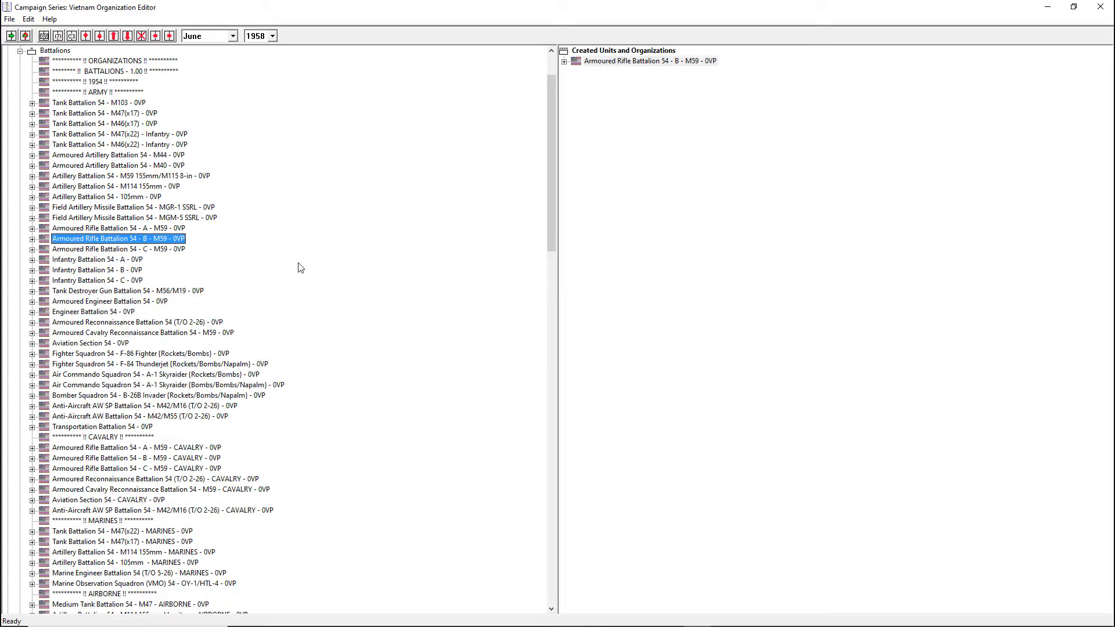
# Expand the created Armoured Rifle Battalion and go through its A to D Armoured Infantry Companies
pyautogui.doubleClick(587, 61)
pyautogui.click(641, 104)
pyautogui.click(641, 114)
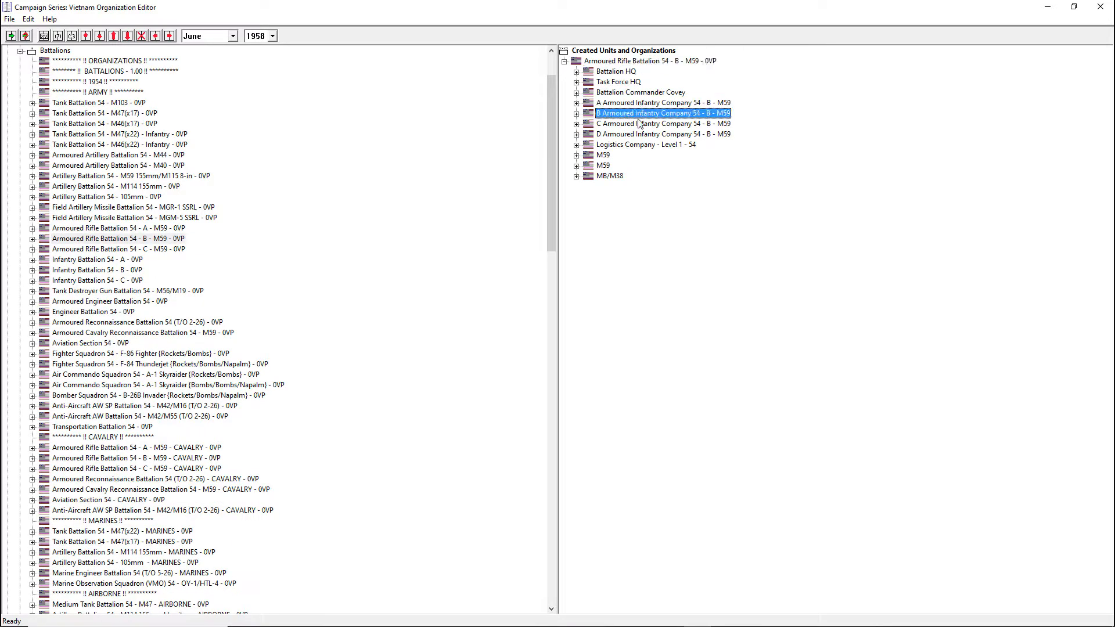
pyautogui.click(643, 133)
pyautogui.click(621, 125)
# Delete Armoured Rifle Battalion 54 - B - M59 from the created units and organizations
pyautogui.scroll(-10, 149, 334)
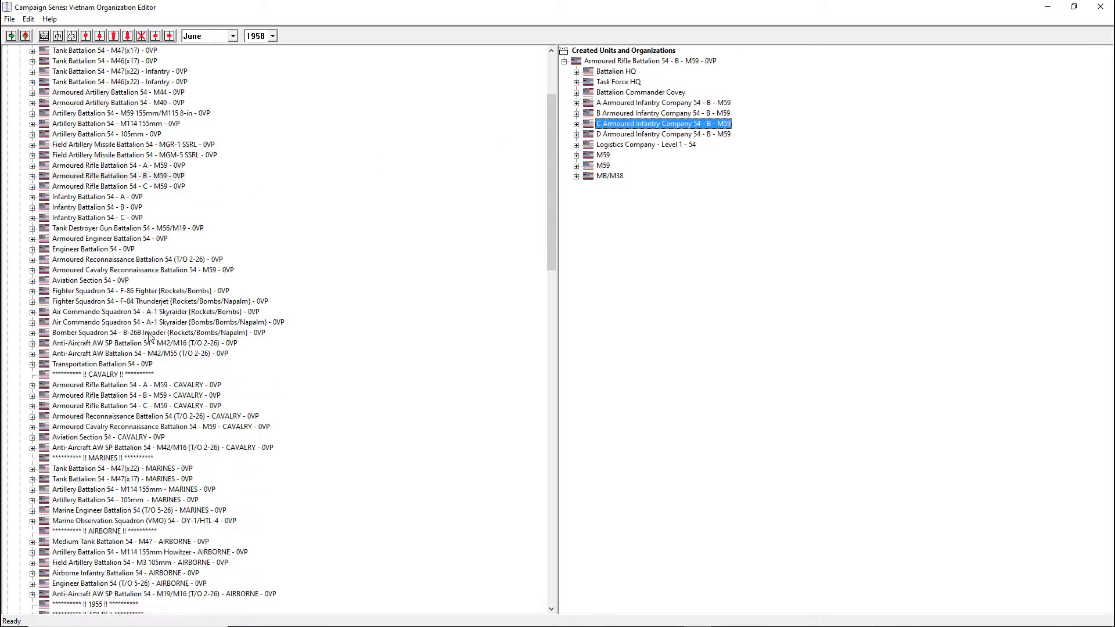
pyautogui.scroll(-8, 148, 335)
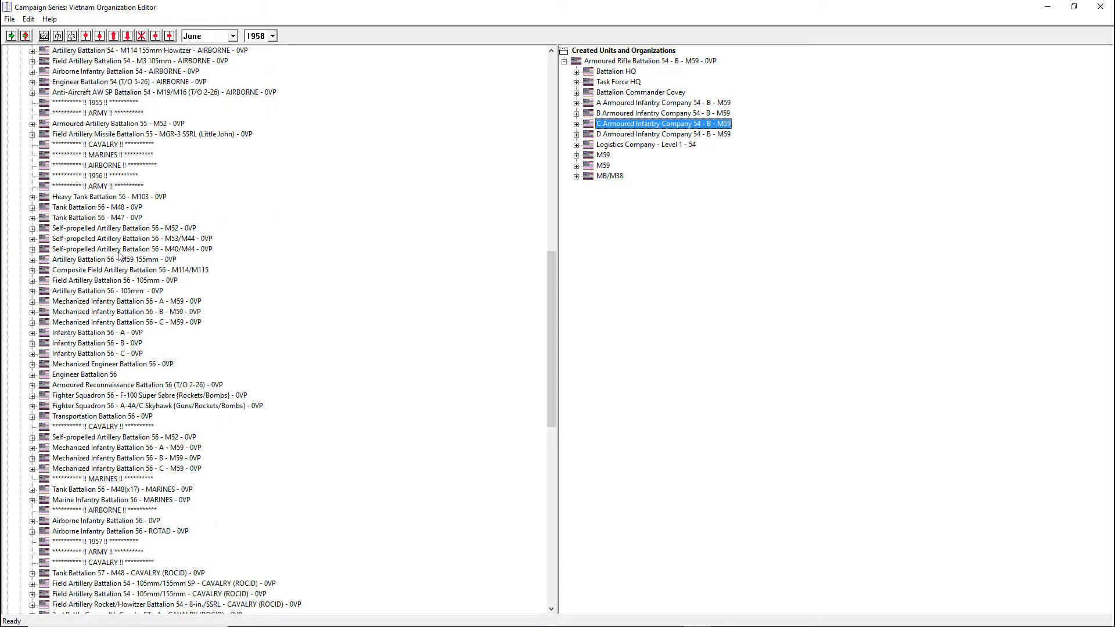
pyautogui.click(108, 302)
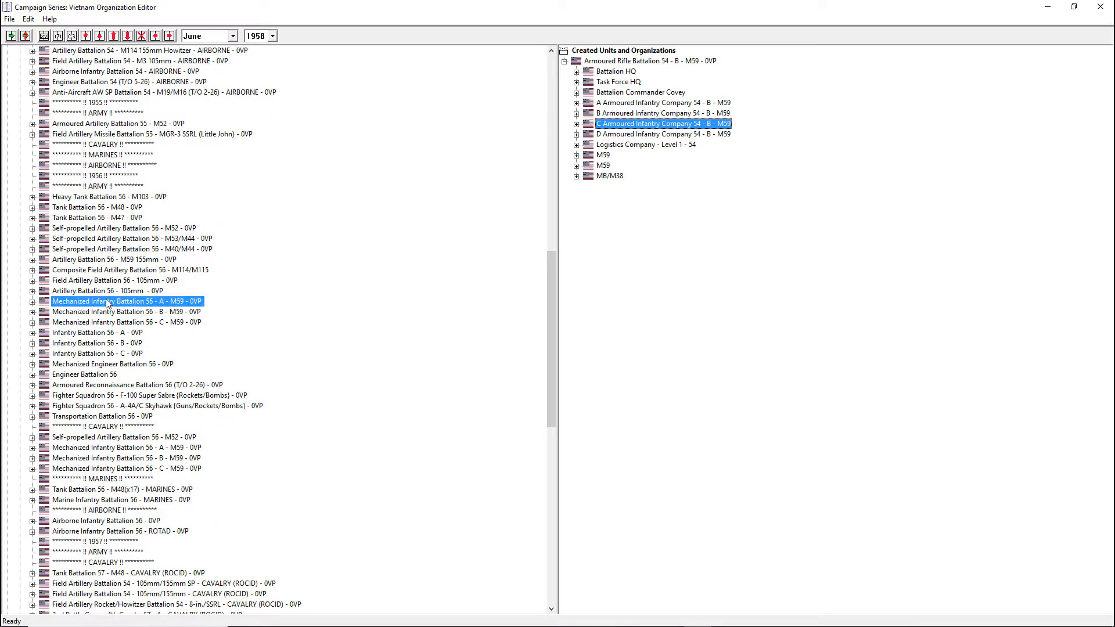
pyautogui.click(629, 62)
pyautogui.click(141, 36)
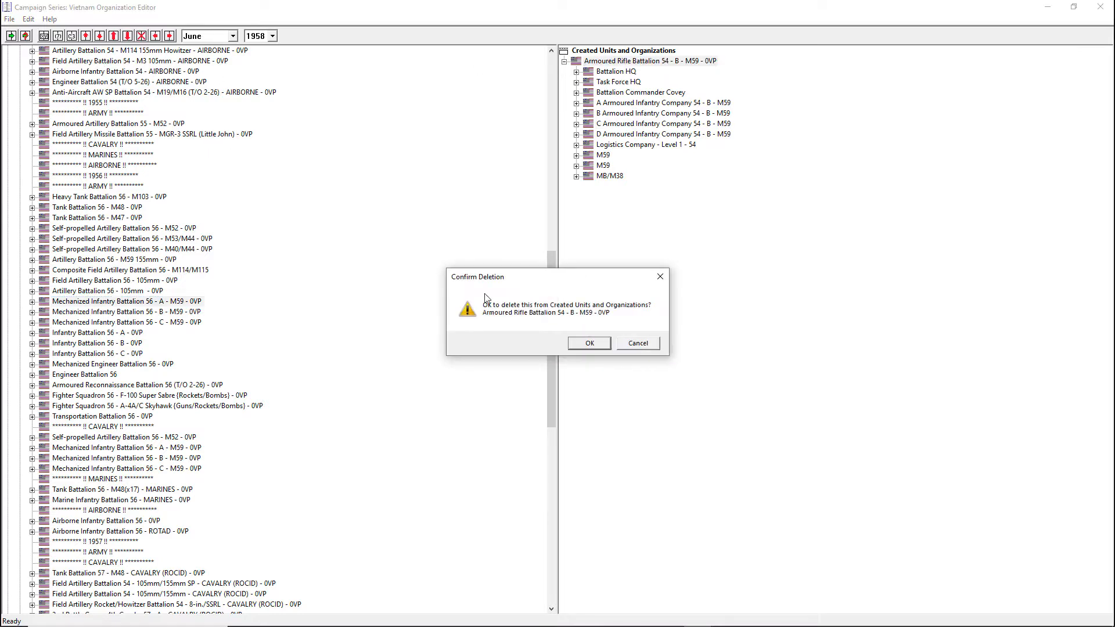
pyautogui.click(589, 344)
# Check the composition of the army's Mechanized Infantry Battalion 56 - B - M59 and add it to the created units and organizations
pyautogui.click(124, 313)
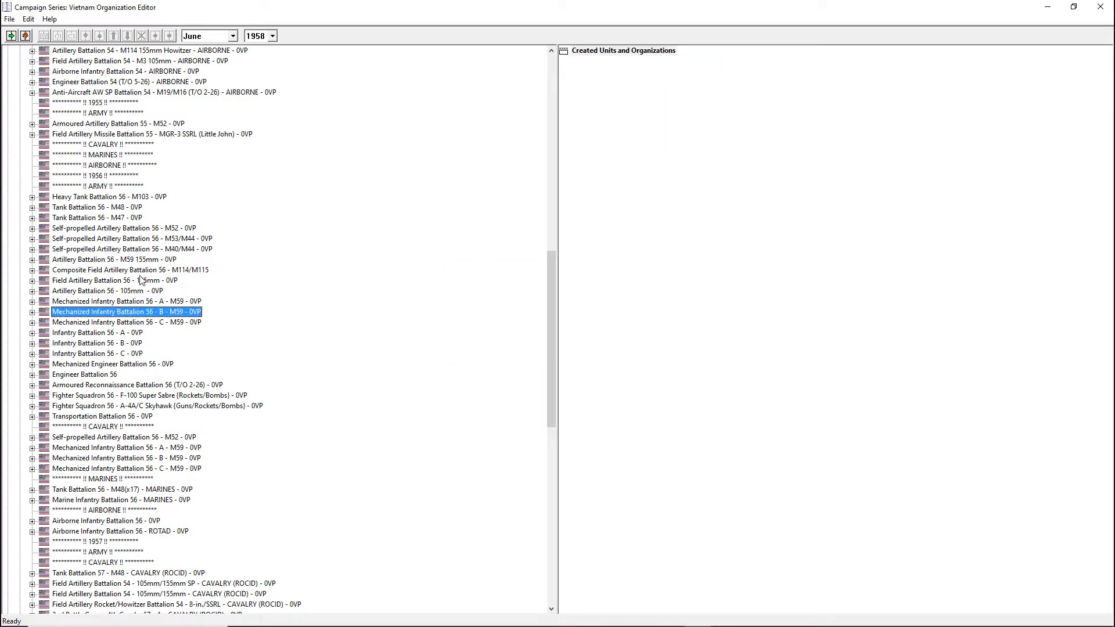
pyautogui.click(33, 312)
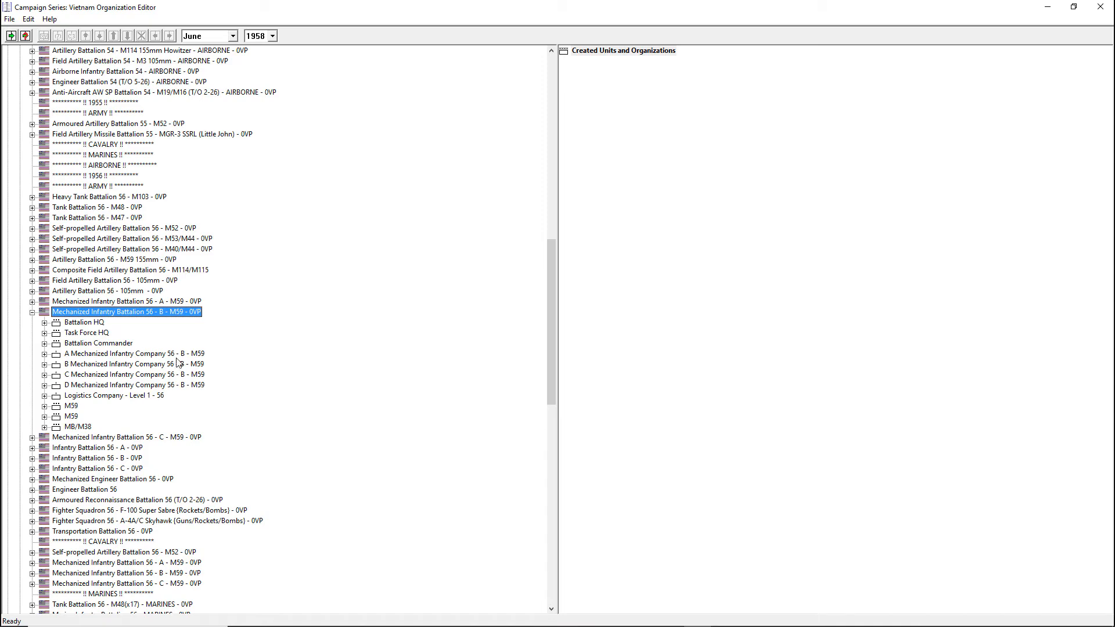
pyautogui.click(32, 312)
pyautogui.click(12, 36)
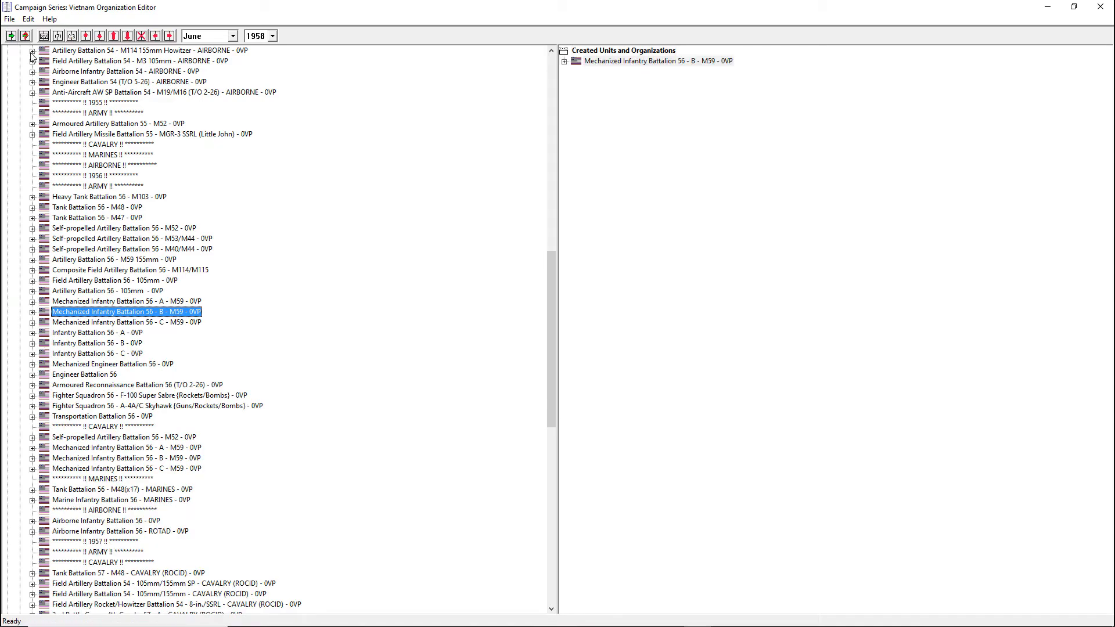
# Expand the created Mechanized Infantry Battalion and inspect the three rifle platoons and the mortar unit of its B Mechanized Infantry Company
pyautogui.click(563, 61)
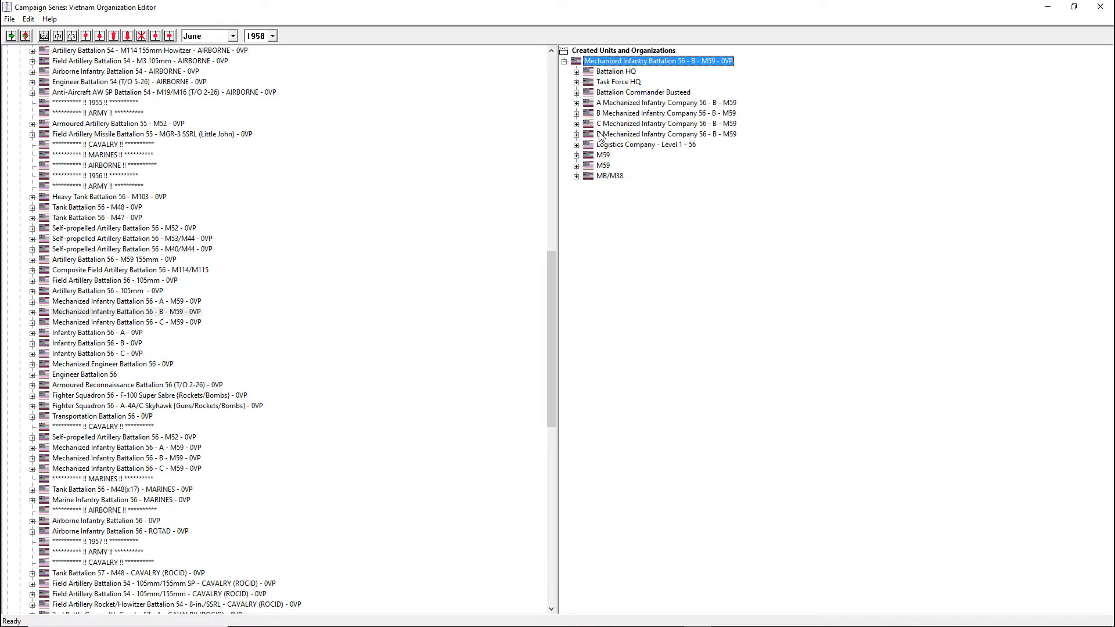
pyautogui.click(577, 114)
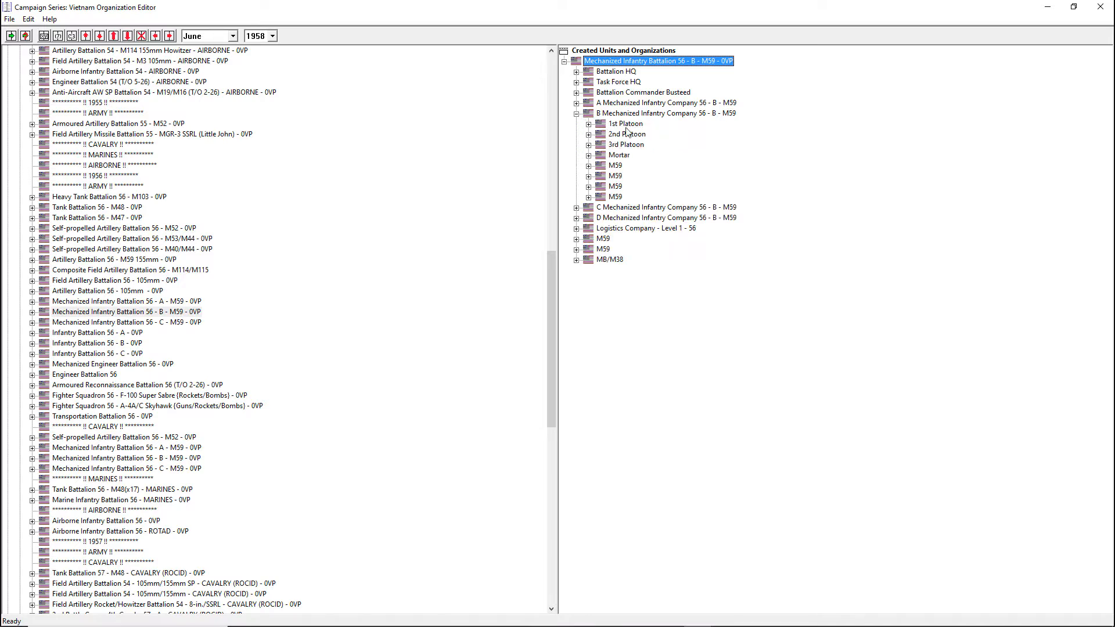
pyautogui.click(589, 124)
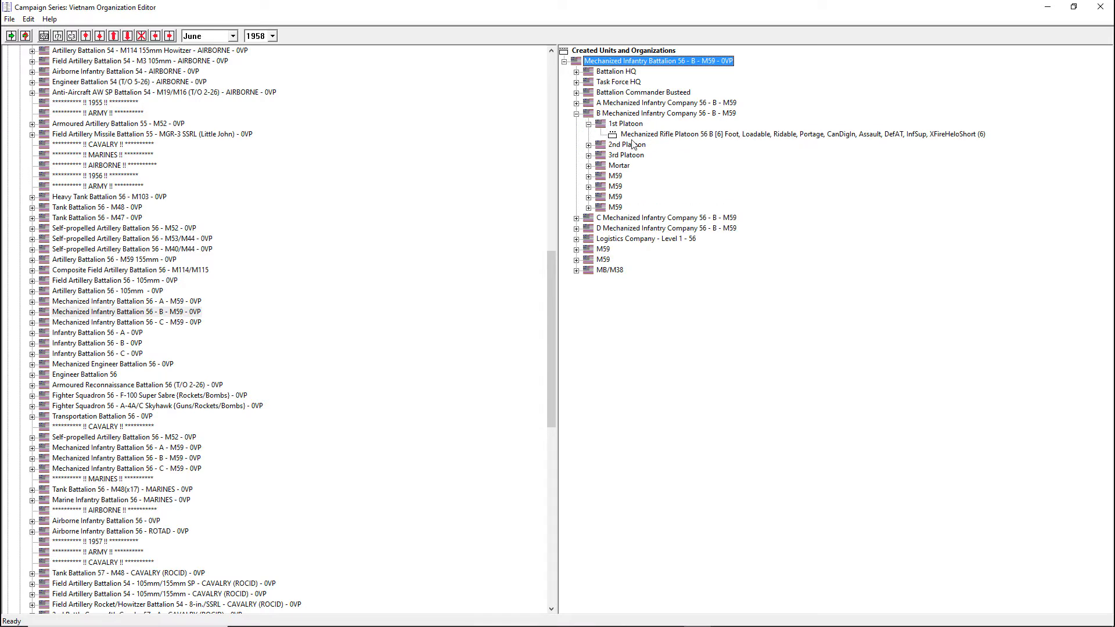
pyautogui.click(589, 145)
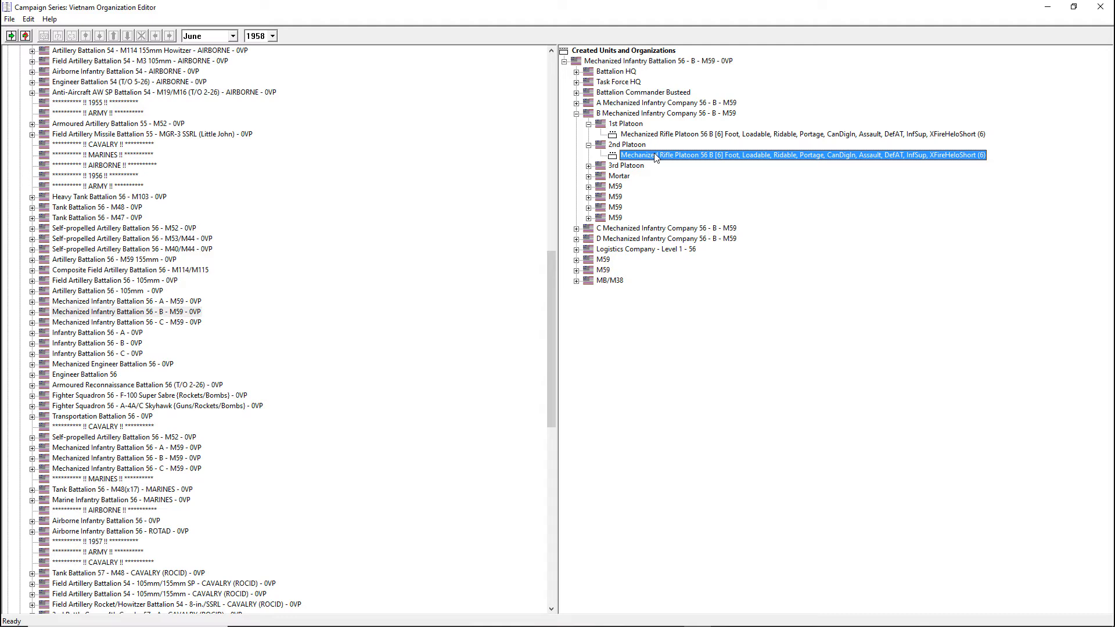
pyautogui.click(588, 166)
pyautogui.click(589, 187)
pyautogui.click(651, 198)
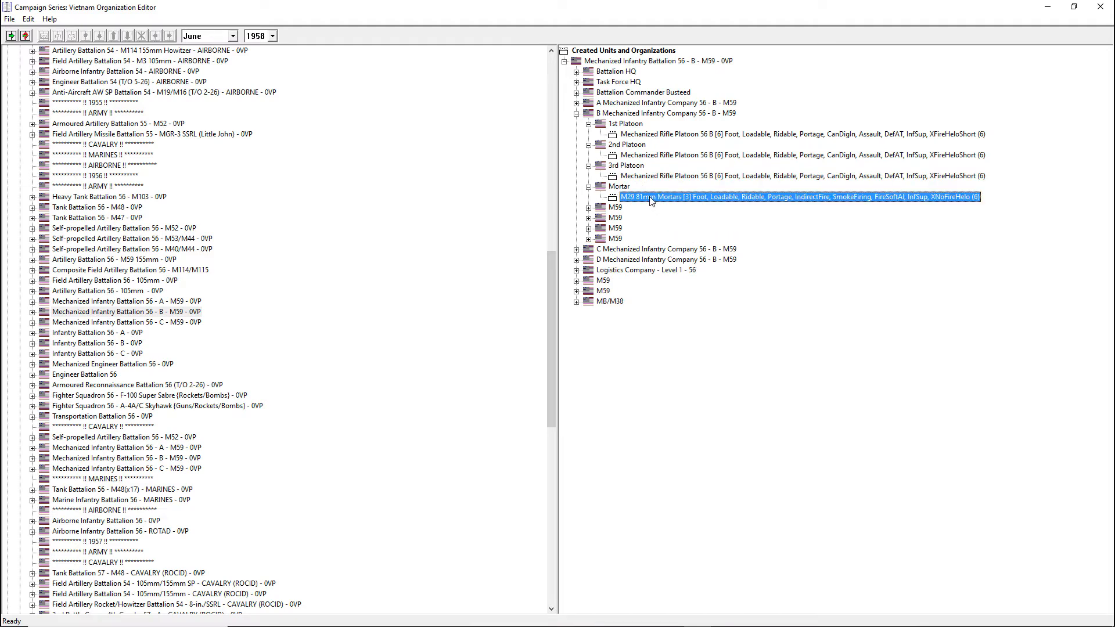
# Inspect the first M59 carrier entry in B Mechanized Infantry Company and collapse the company with its platoons
pyautogui.click(588, 187)
pyautogui.click(588, 166)
pyautogui.click(588, 145)
pyautogui.click(588, 176)
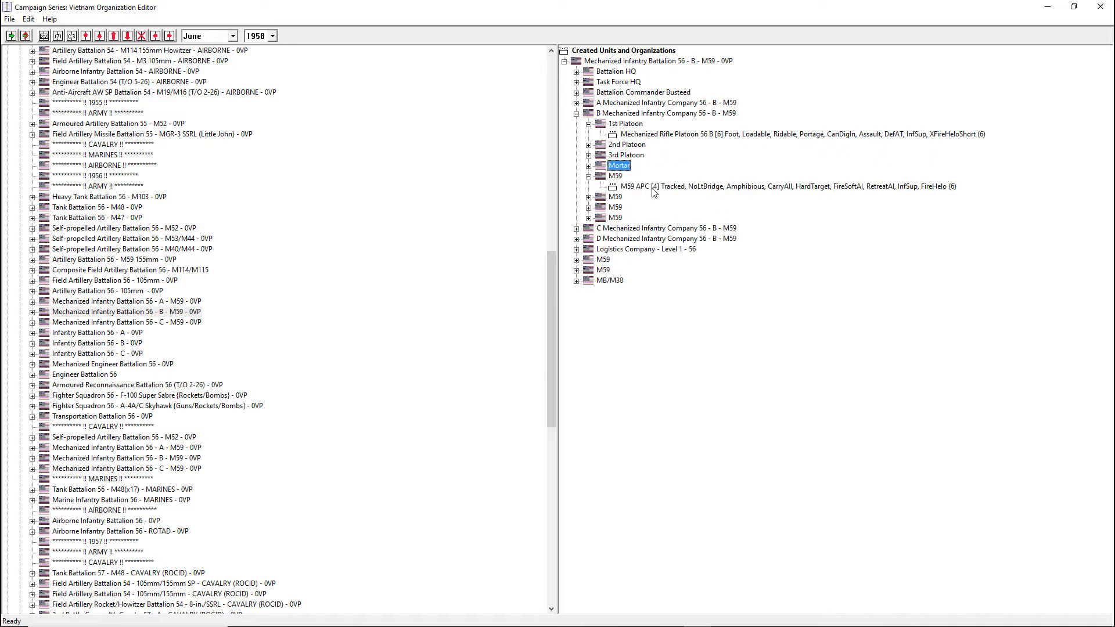
pyautogui.click(589, 176)
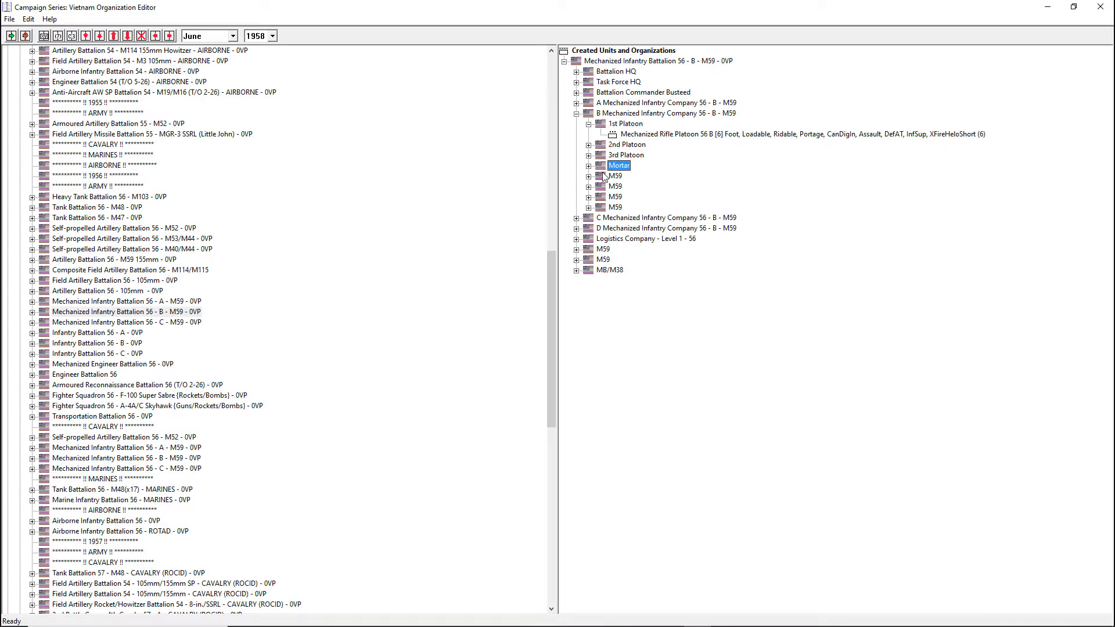
pyautogui.click(588, 123)
pyautogui.click(576, 114)
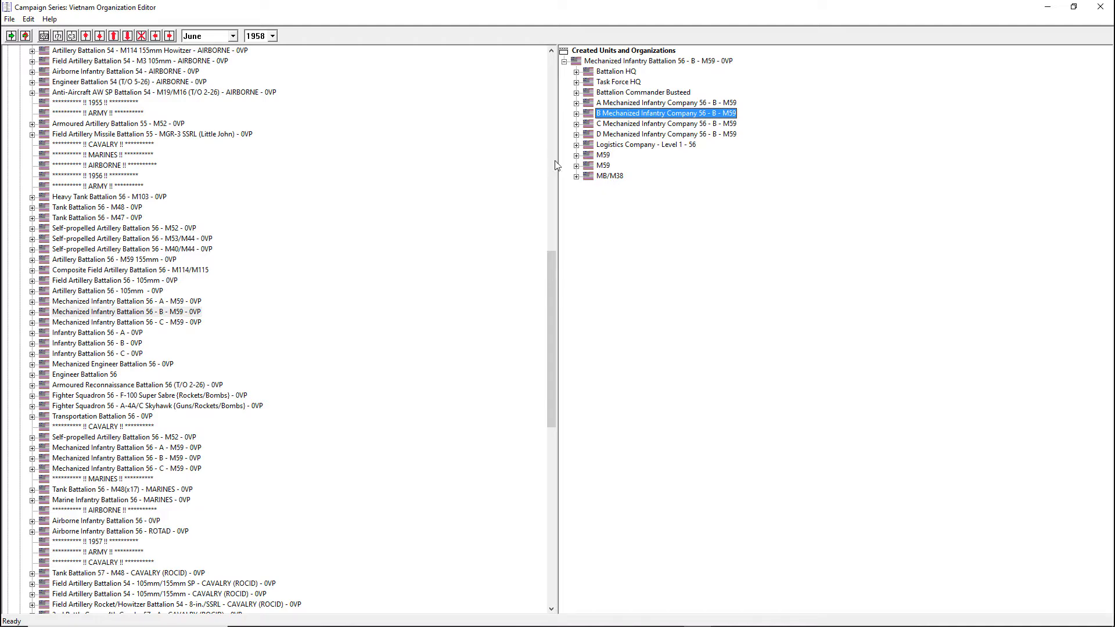
# Collapse the United States battalions, expand the companies and review the formations listed from 1954 to 1956
pyautogui.scroll(10, 157, 229)
pyautogui.scroll(15, 157, 228)
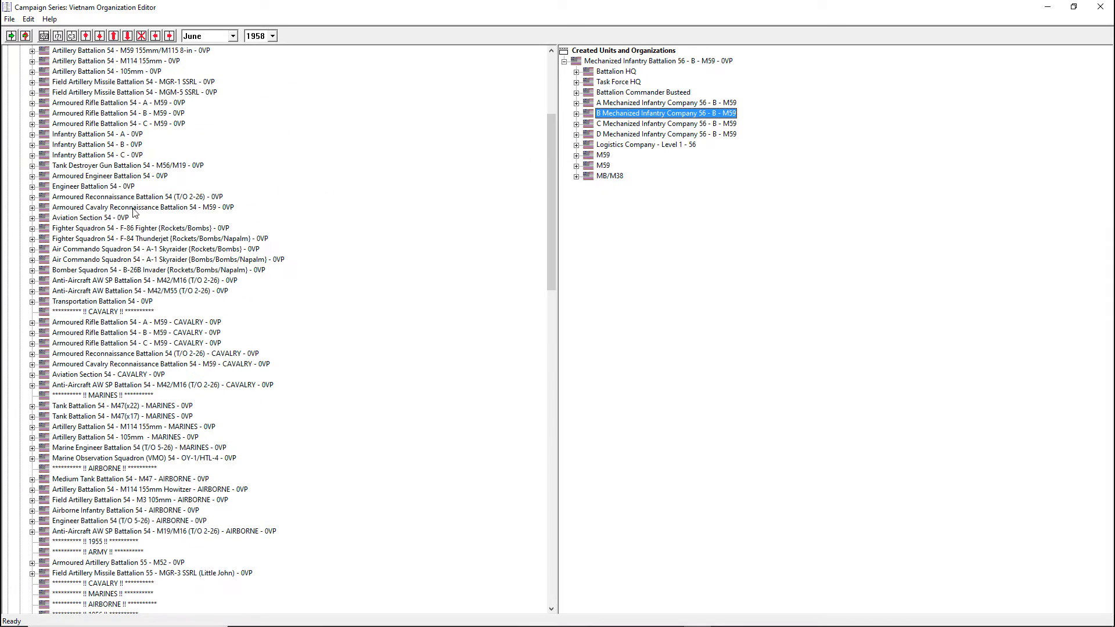
pyautogui.click(20, 113)
pyautogui.click(51, 105)
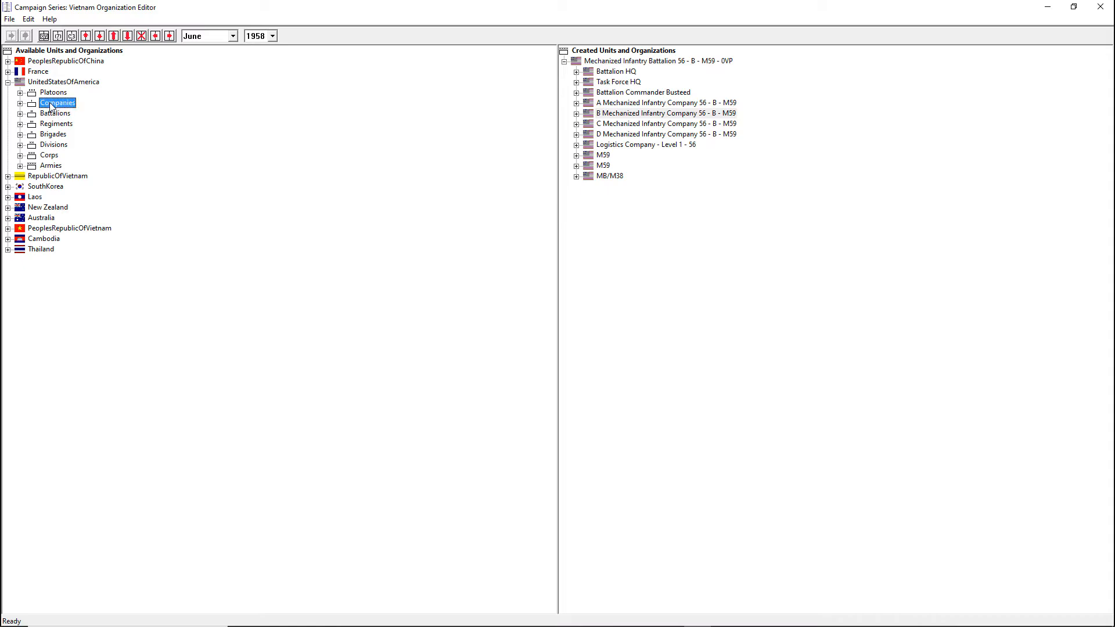
pyautogui.click(20, 103)
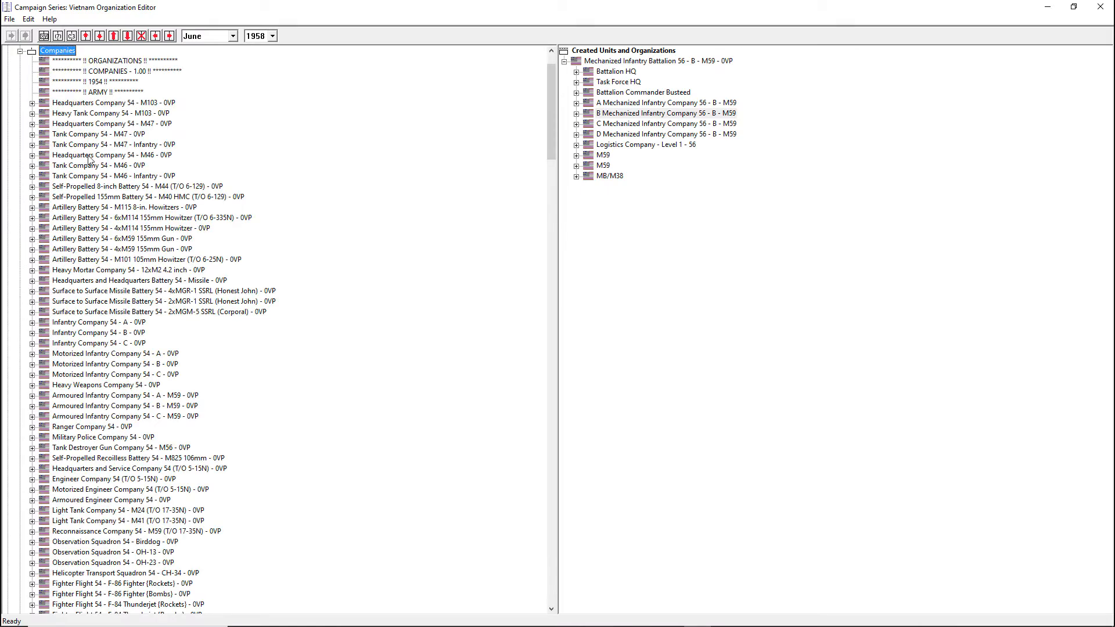
pyautogui.scroll(-20, 92, 160)
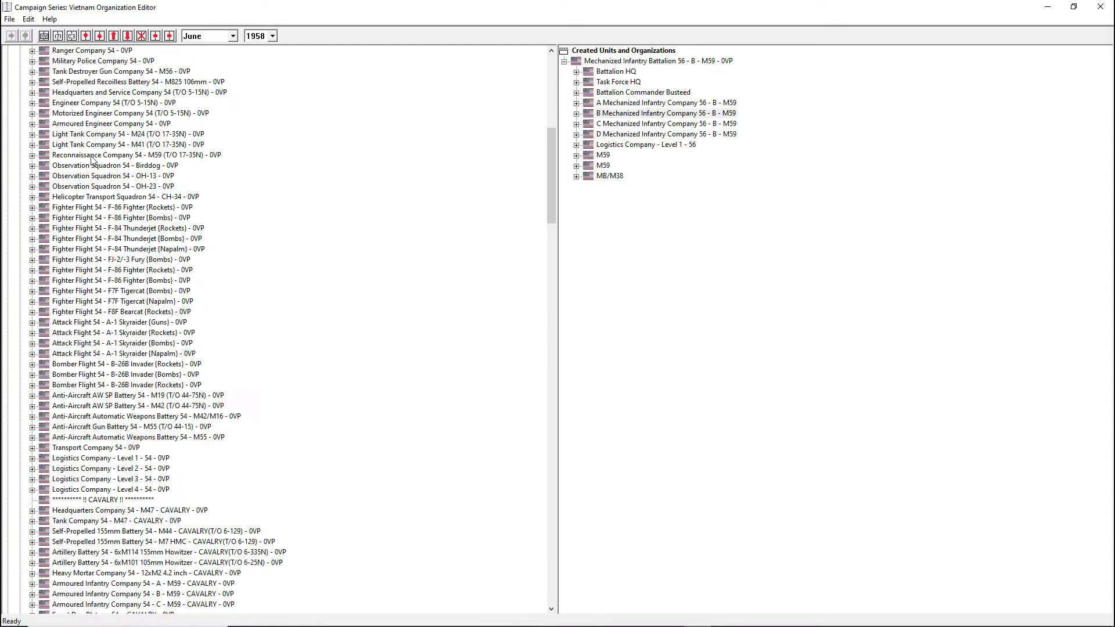
pyautogui.scroll(-18, 122, 294)
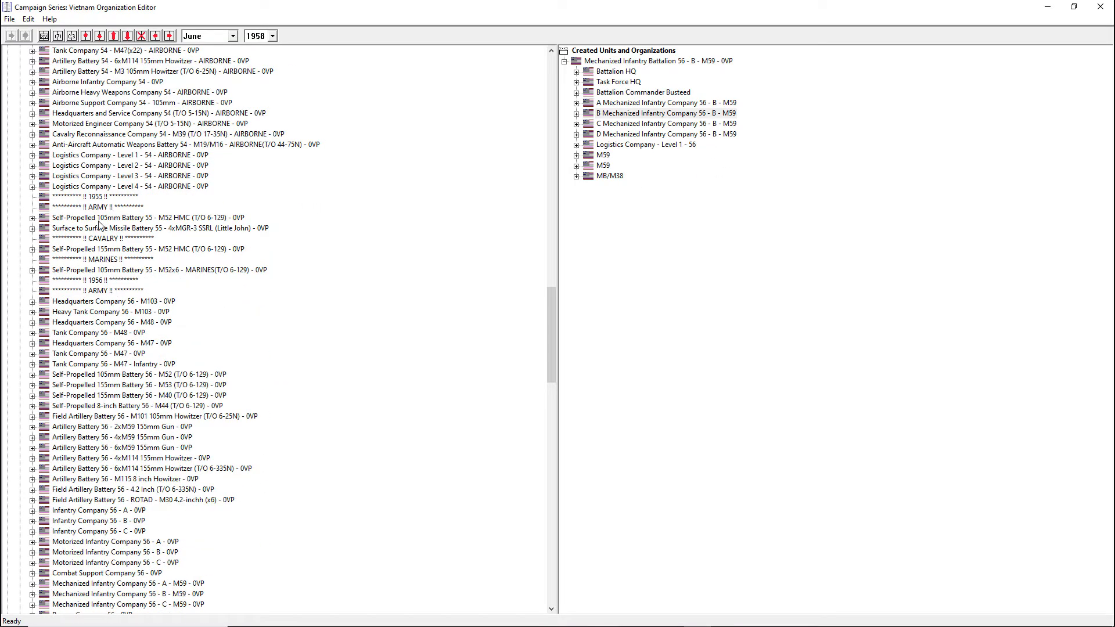
pyautogui.scroll(20, 106, 232)
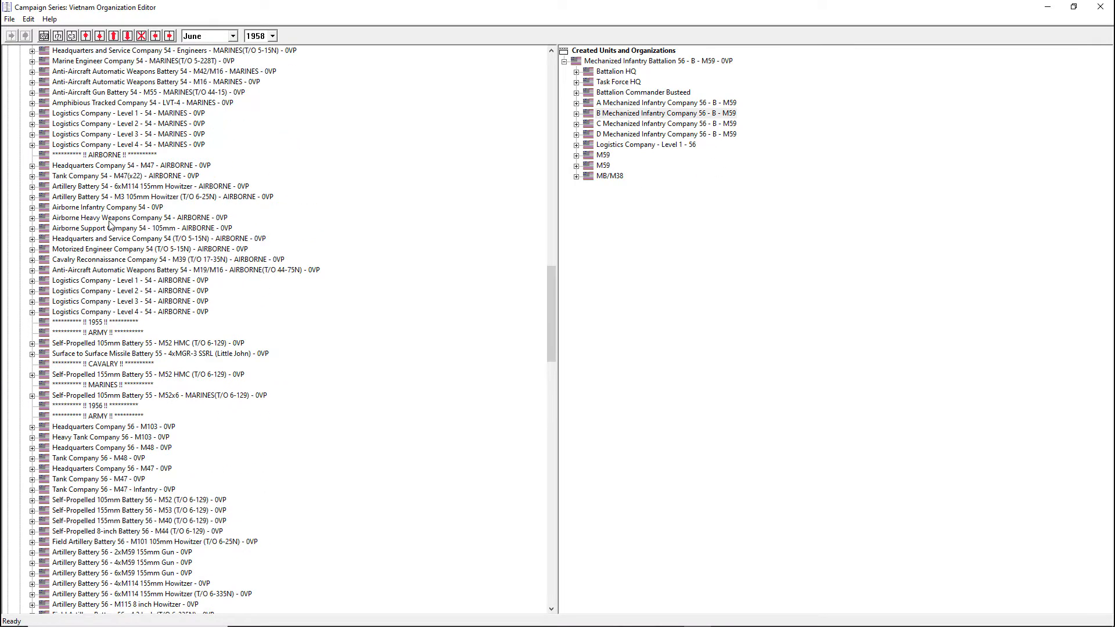
pyautogui.scroll(8, 110, 226)
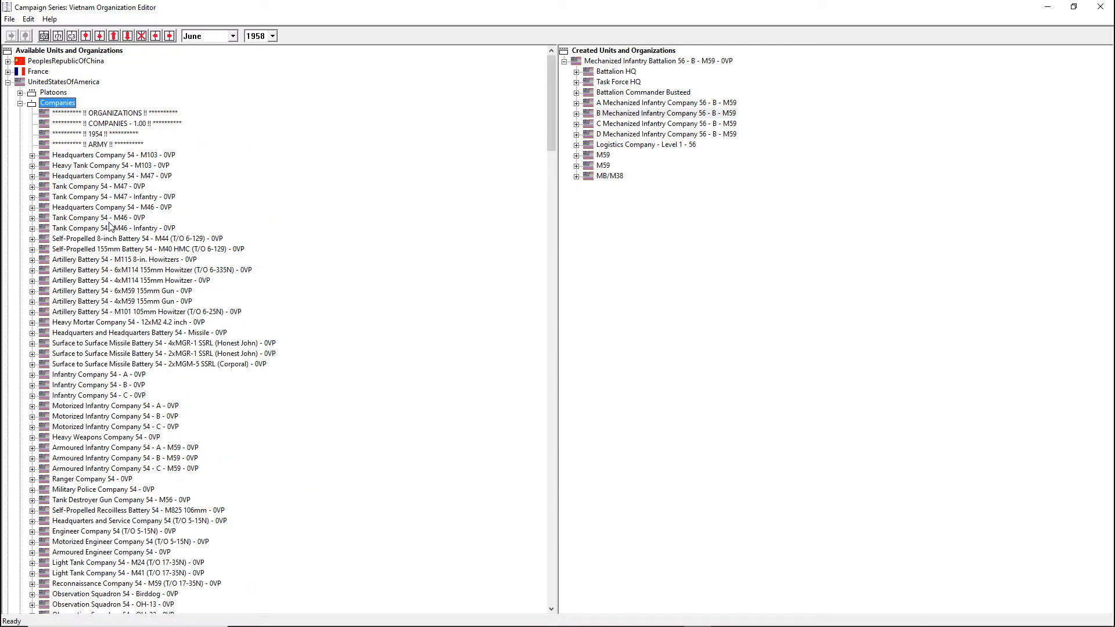
# Expand Tank Company 54 - M47 - Infantry and inspect its 1st and 2nd Platoons
pyautogui.click(100, 188)
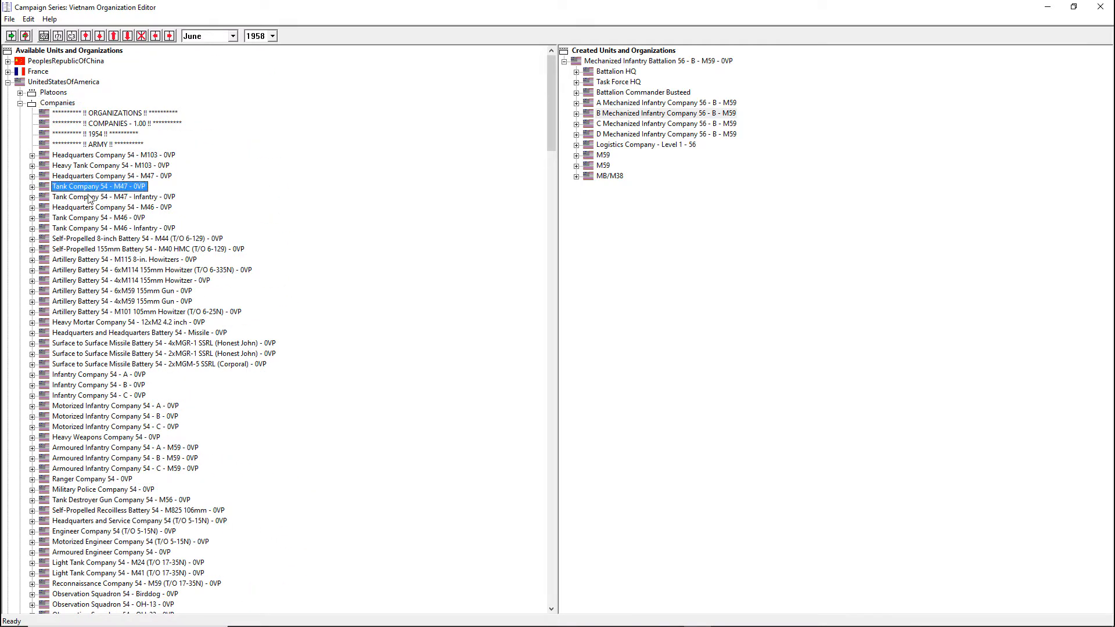
pyautogui.click(99, 197)
pyautogui.click(33, 197)
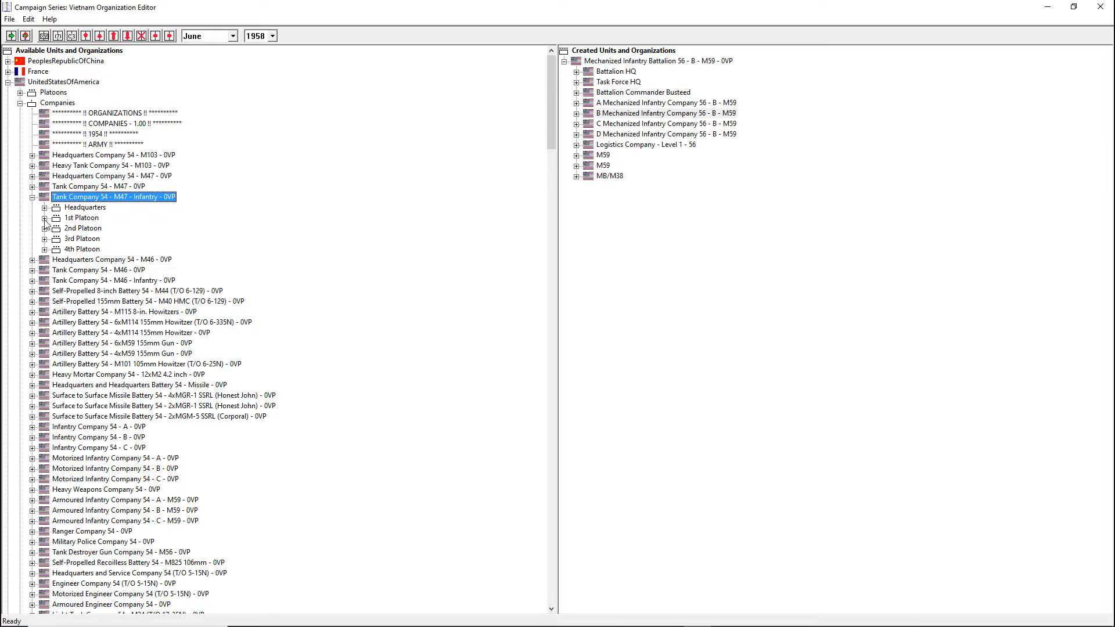
pyautogui.click(45, 218)
pyautogui.click(45, 218)
pyautogui.click(45, 228)
pyautogui.click(45, 228)
# Inspect the platoons of the standard Tank Company 54 - M47 for comparison and collapse its entry
pyautogui.click(32, 186)
pyautogui.click(44, 218)
pyautogui.click(45, 218)
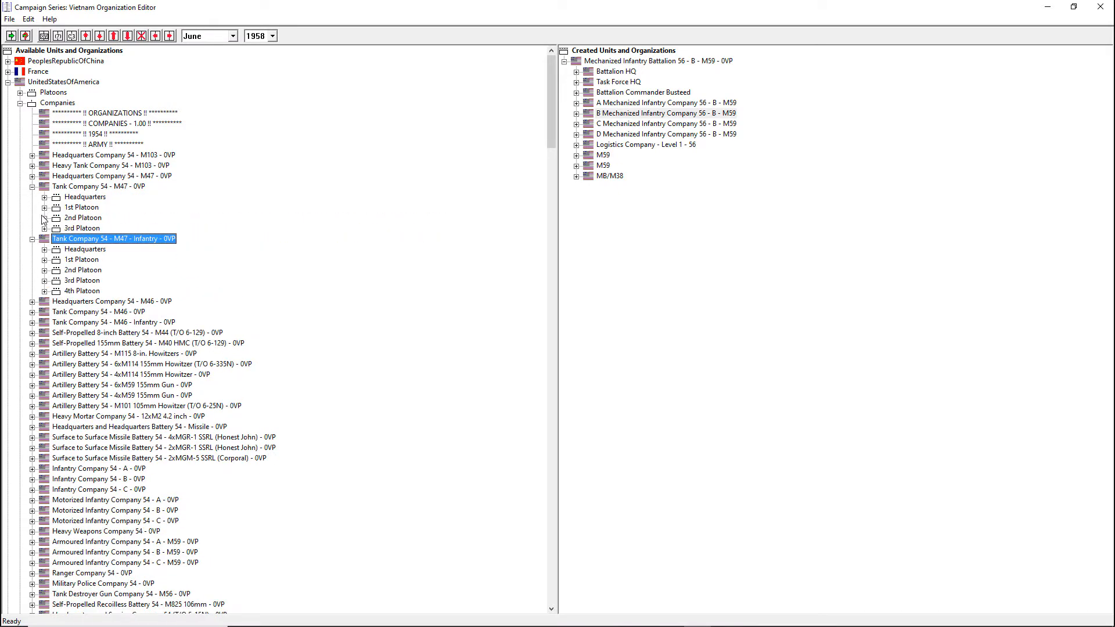
pyautogui.click(44, 217)
pyautogui.click(44, 218)
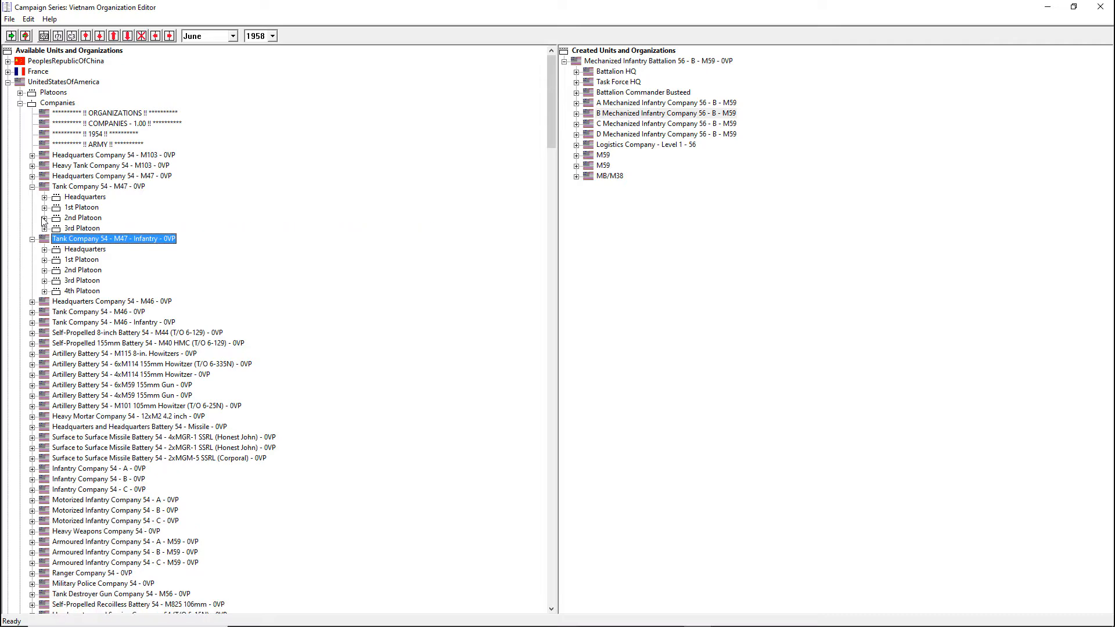
pyautogui.click(33, 186)
# Add Tank Company 54 - M47 to the created units and organizations
pyautogui.click(72, 187)
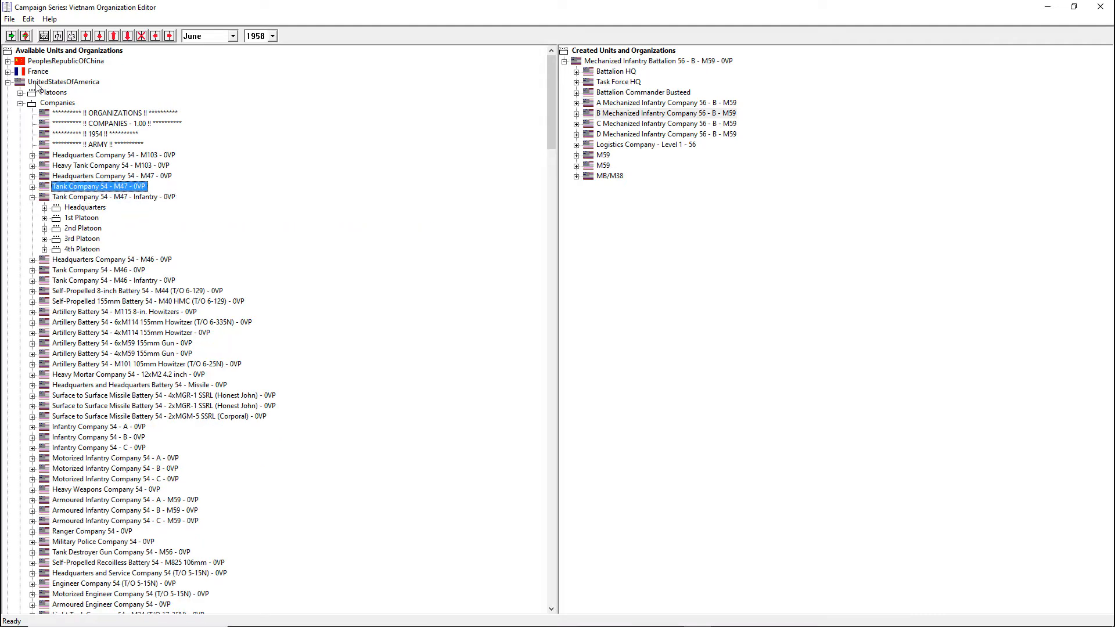
pyautogui.click(10, 37)
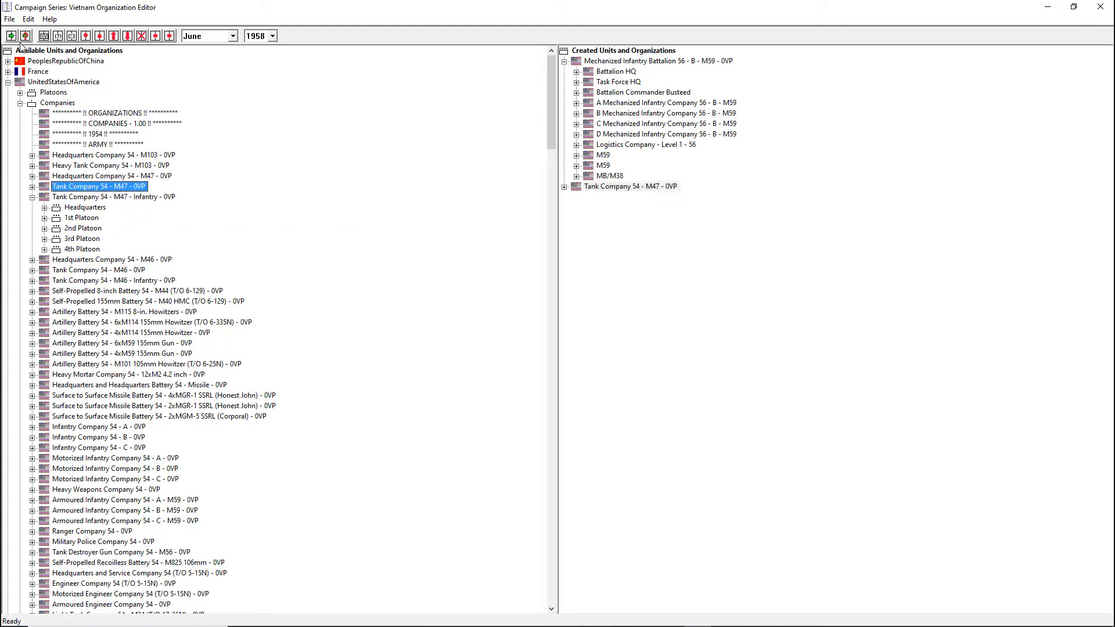
pyautogui.click(633, 189)
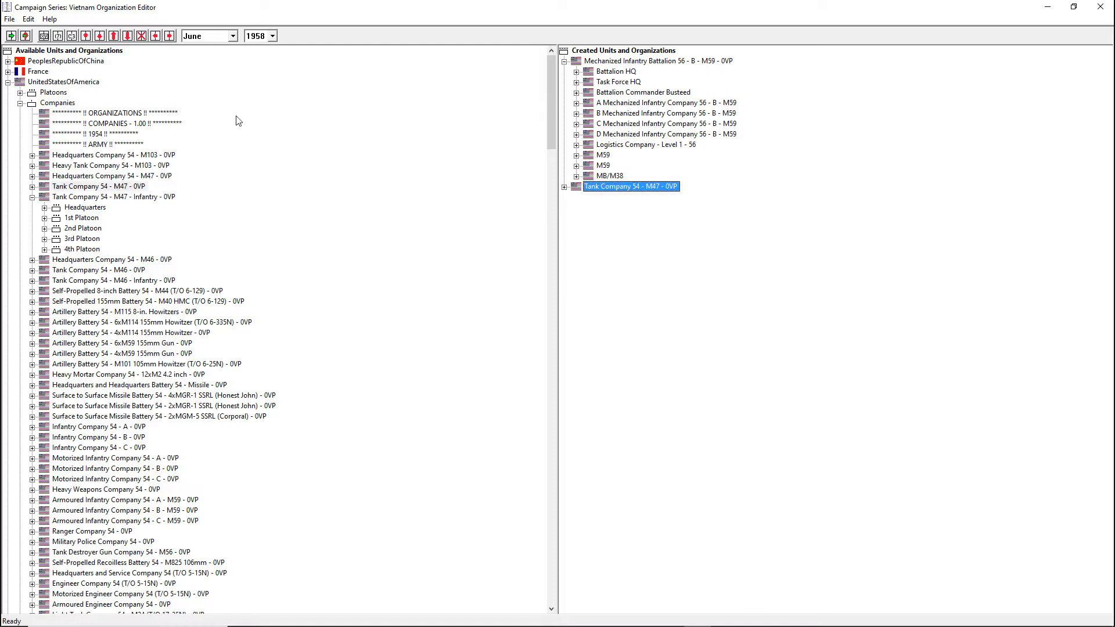
pyautogui.click(79, 189)
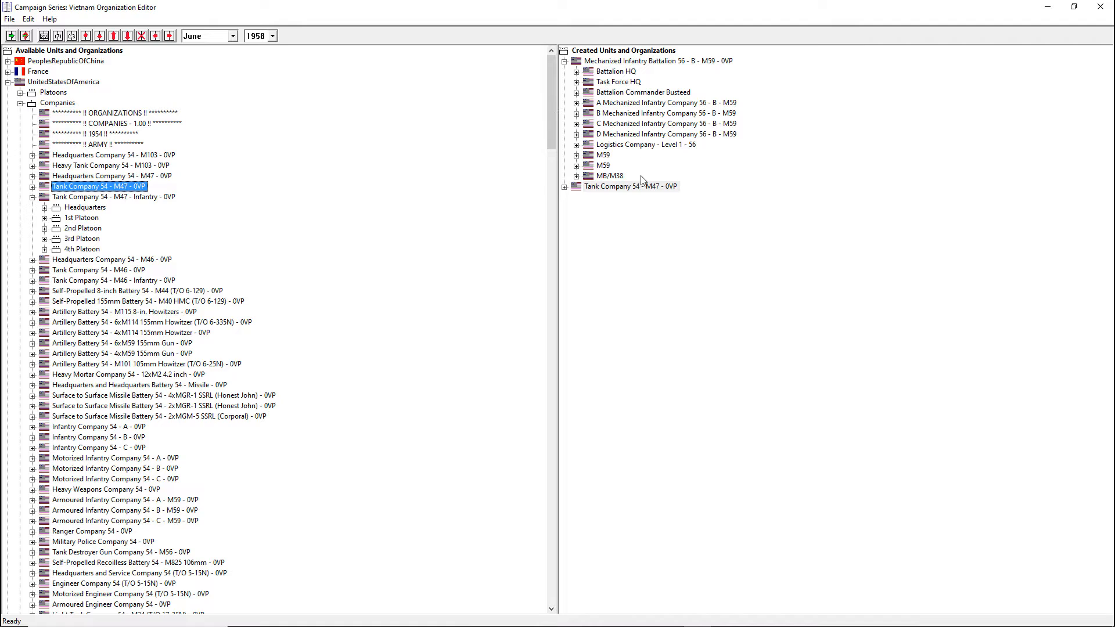
# Attach the created Tank Company 54 - M47 to the Mechanized Infantry Battalion and move it up directly below D Mechanized Infantry Company
pyautogui.click(623, 187)
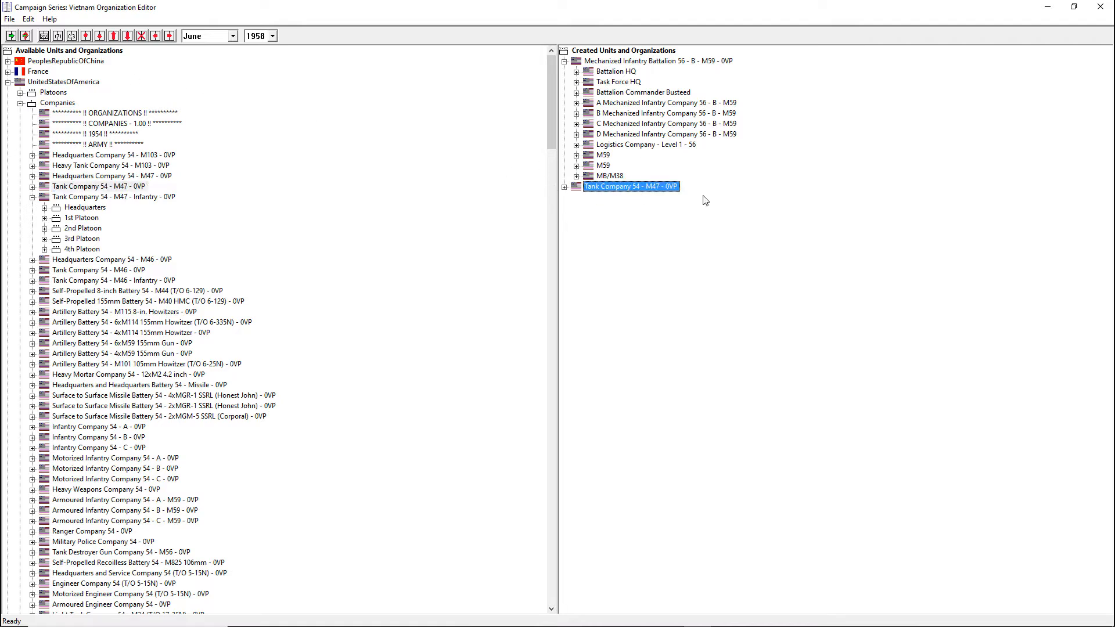
pyautogui.click(170, 36)
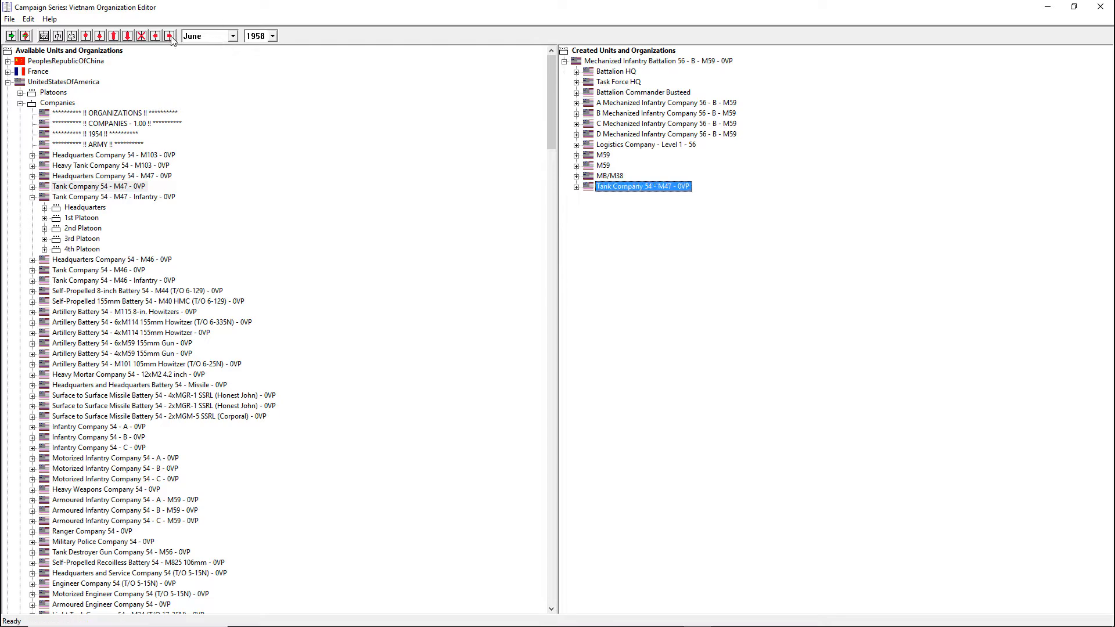
pyautogui.click(85, 36)
pyautogui.click(85, 36)
pyautogui.click(86, 36)
pyautogui.click(85, 36)
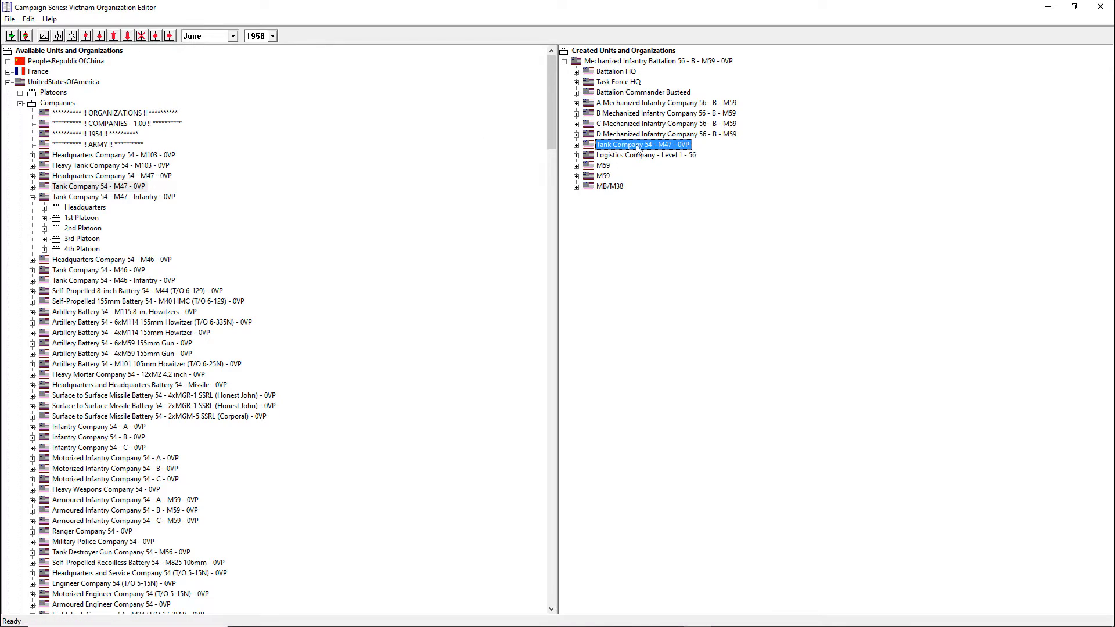
# Select the Task Force HQ and the battalion commander entries of the created Mechanized Infantry Battalion
pyautogui.click(619, 85)
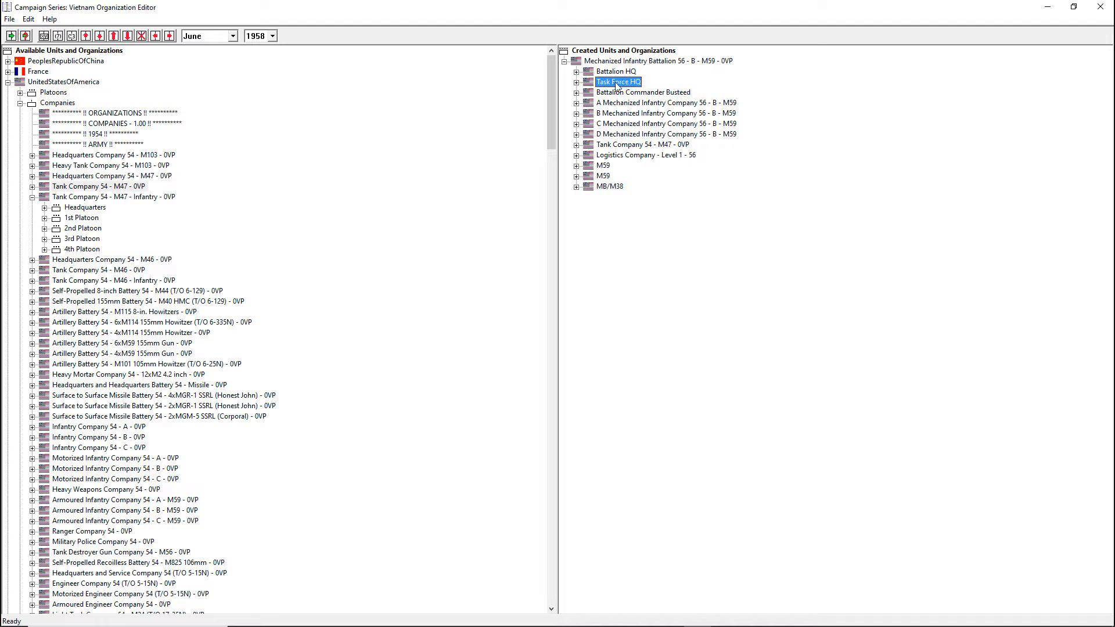
pyautogui.click(658, 93)
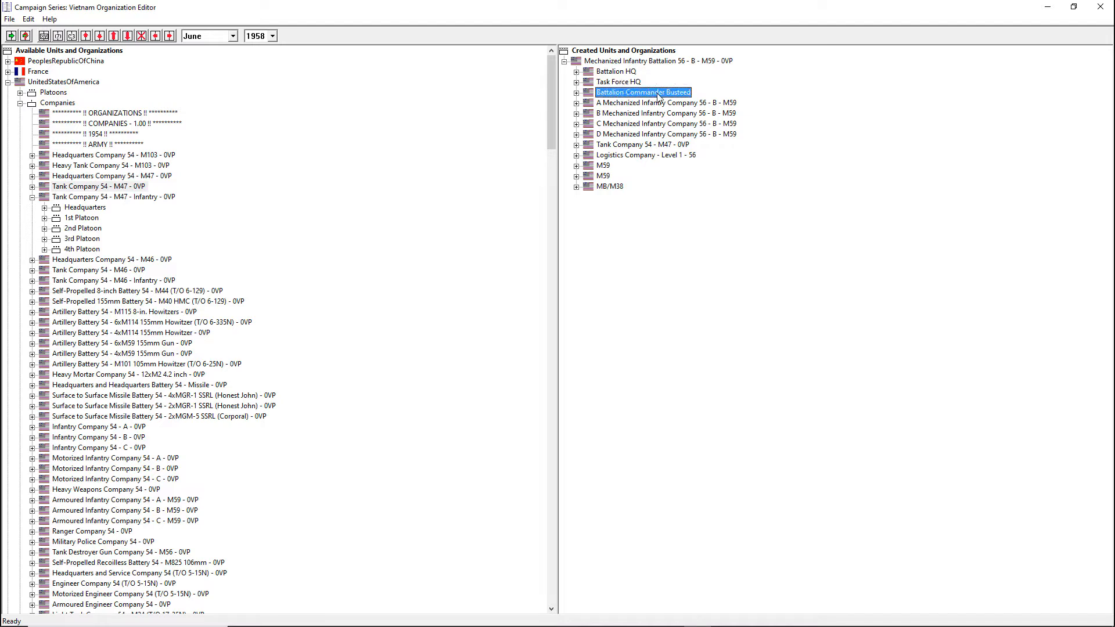
# Rename the battalion commander entry of the created Mechanized Infantry Battalion as US Task Leader
pyautogui.click(691, 92)
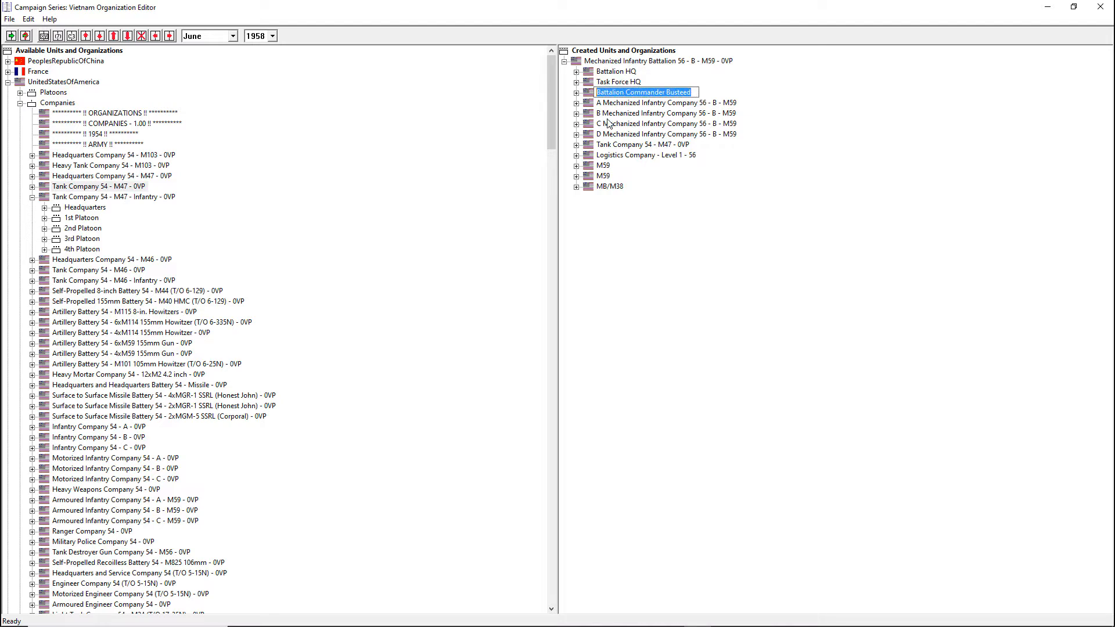
pyautogui.write('US Task L')
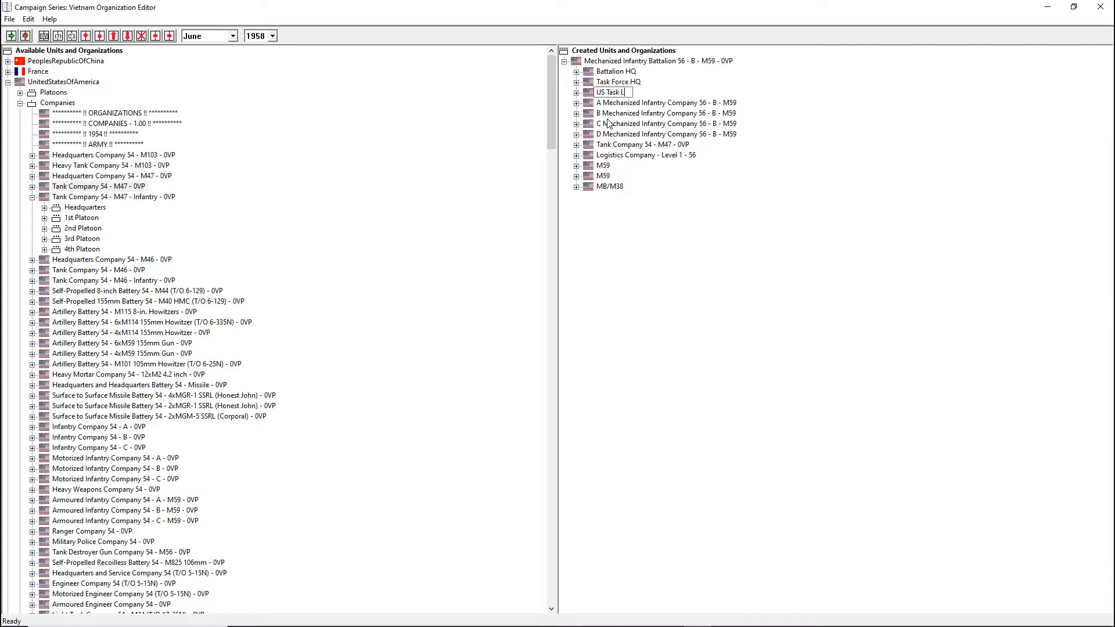
pyautogui.write('eader')
pyautogui.press('Return')
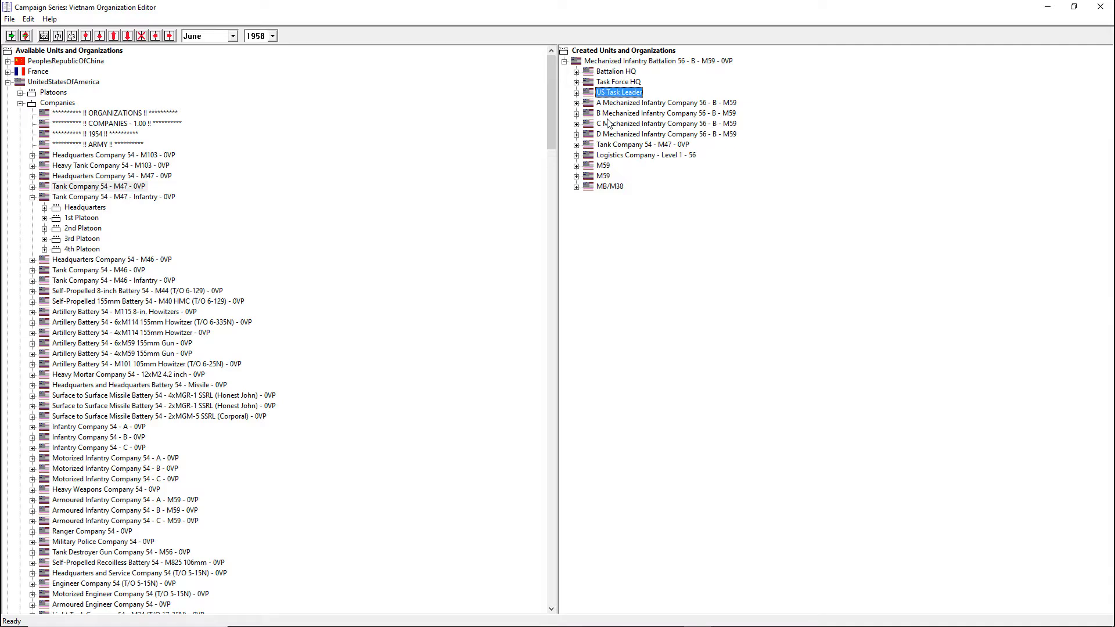
# Set the command value of the US Task Leader's commander to 3 and collapse the entry
pyautogui.click(576, 93)
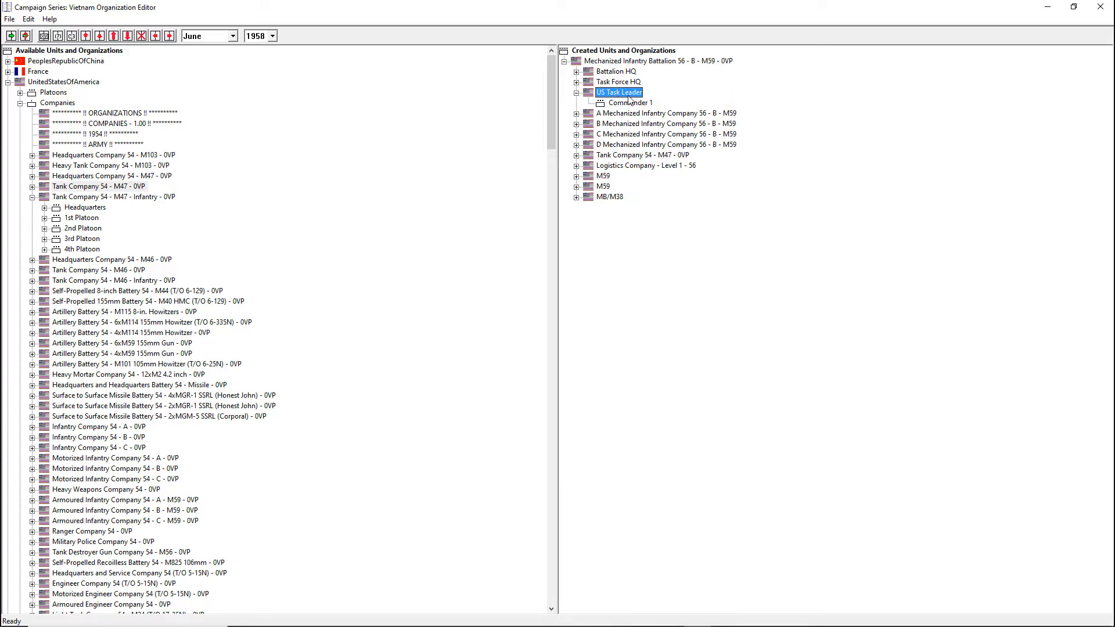
pyautogui.click(72, 37)
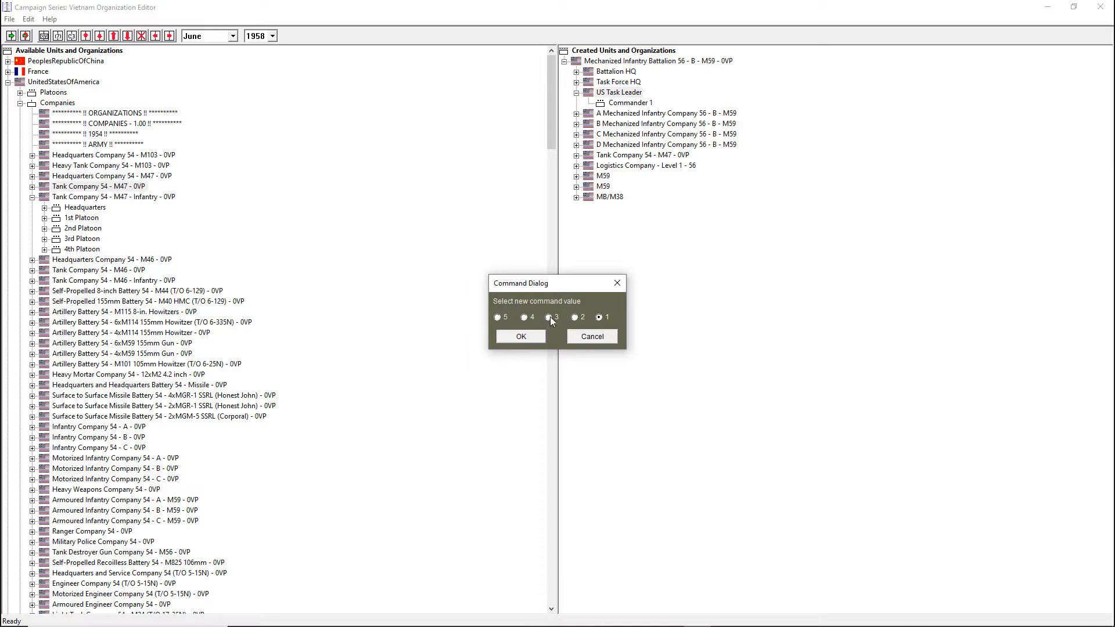
pyautogui.click(532, 335)
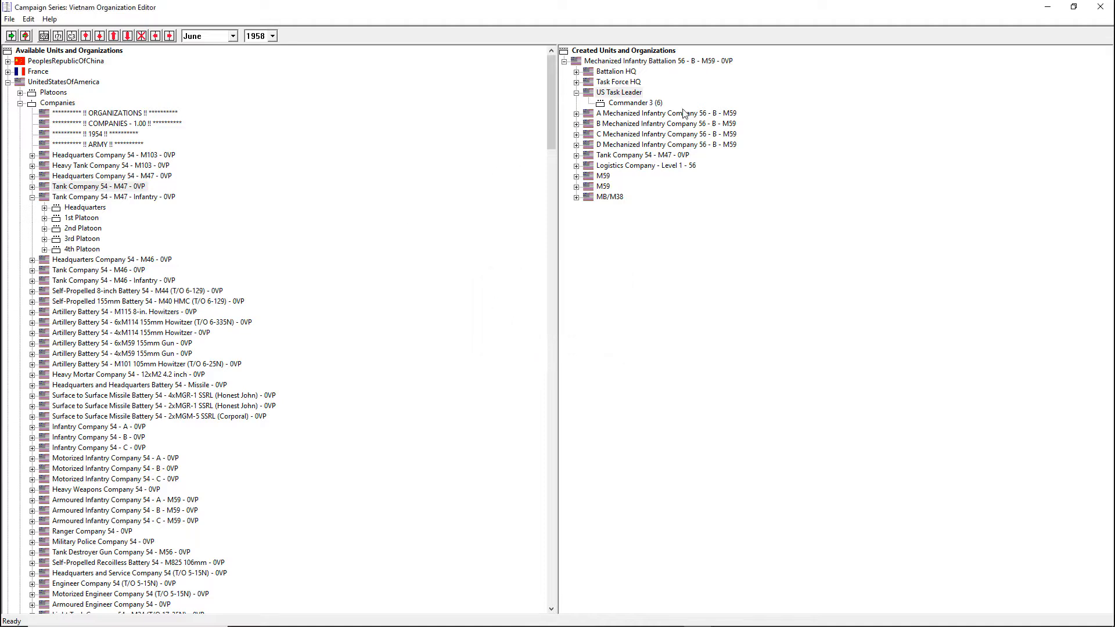
pyautogui.click(612, 94)
pyautogui.click(628, 102)
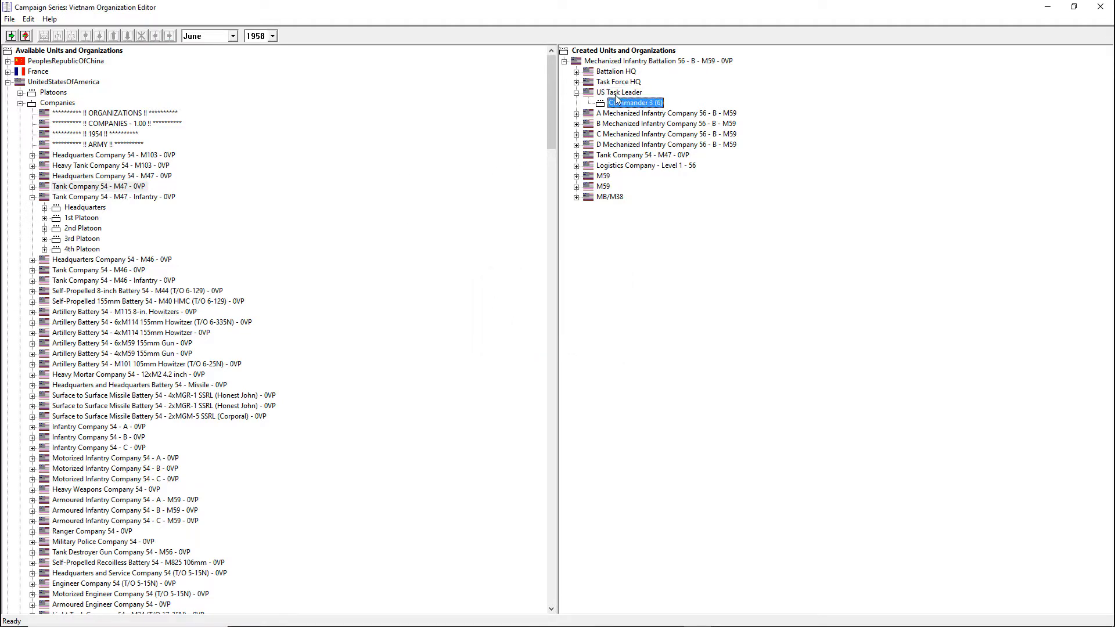
pyautogui.click(577, 93)
# Examine the contents of Battalion HQ, Task Force HQ, US Task Leader and A Mechanized Infantry Company's 1st Platoon, then collapse them
pyautogui.click(617, 63)
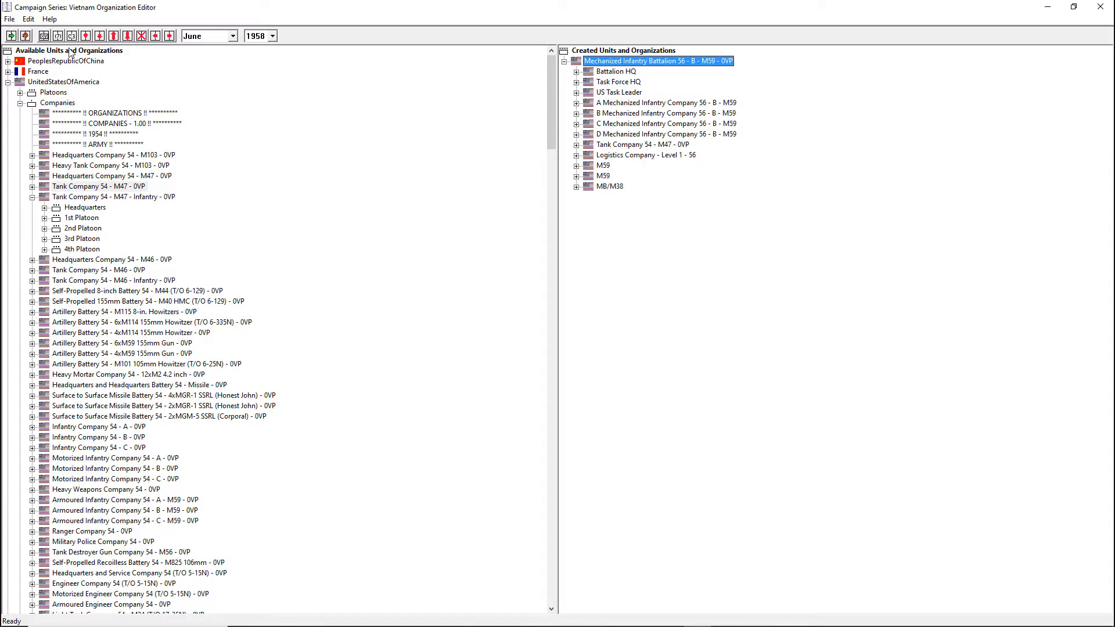
pyautogui.click(577, 73)
pyautogui.click(578, 94)
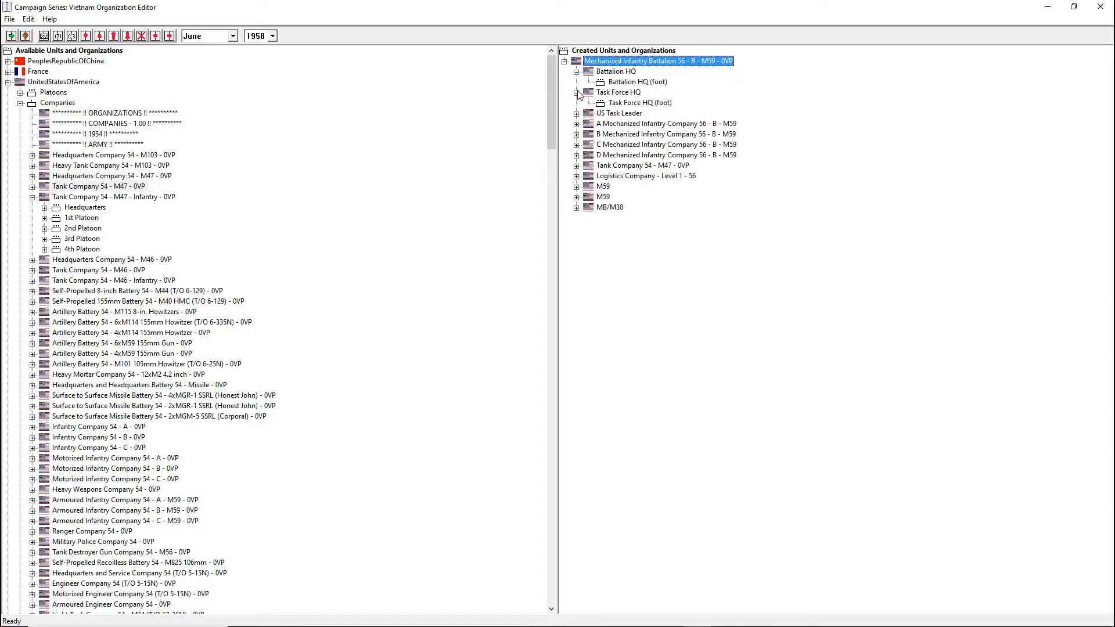
pyautogui.click(577, 115)
pyautogui.click(643, 124)
pyautogui.click(577, 135)
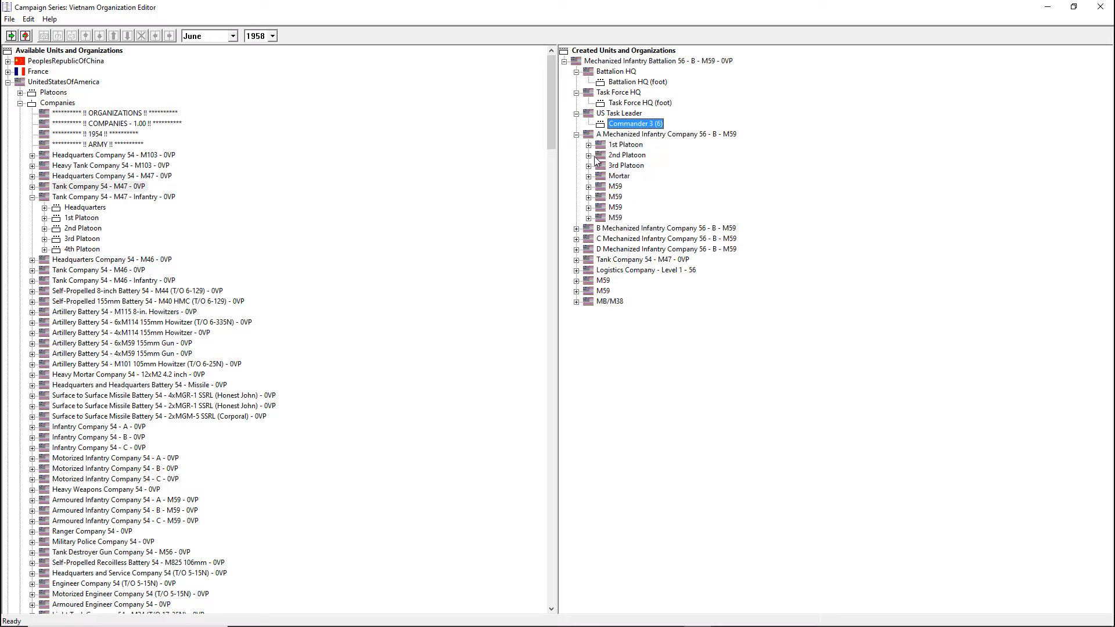
pyautogui.click(589, 145)
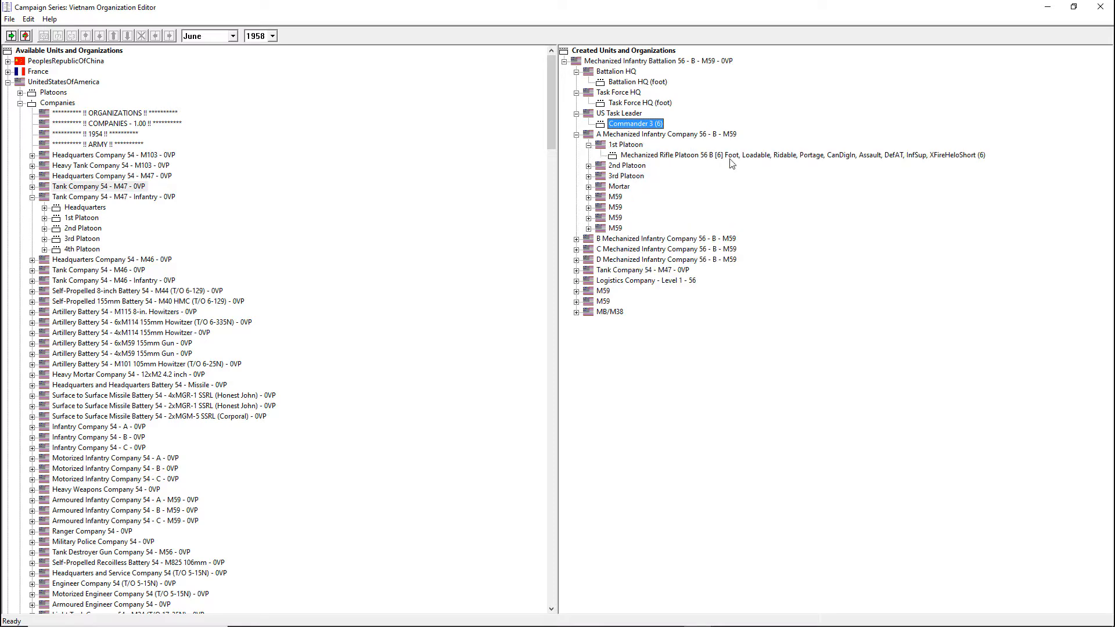
pyautogui.click(588, 146)
pyautogui.click(576, 135)
pyautogui.click(576, 113)
pyautogui.click(577, 92)
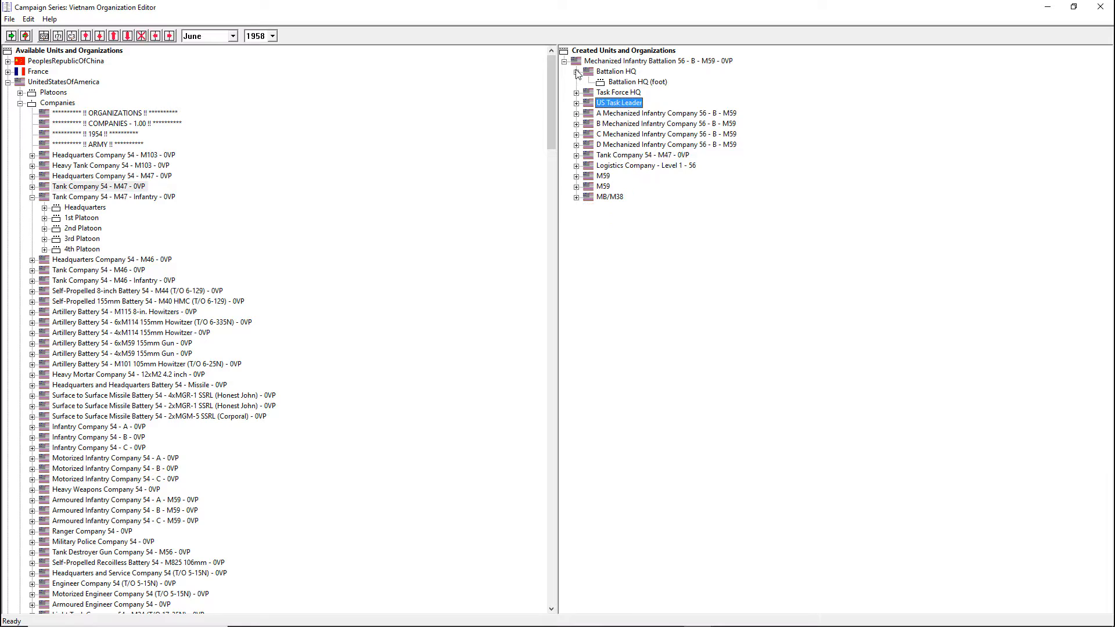
pyautogui.click(577, 71)
# Set the morale of the whole created Mechanized Infantry Battalion to 7
pyautogui.click(601, 62)
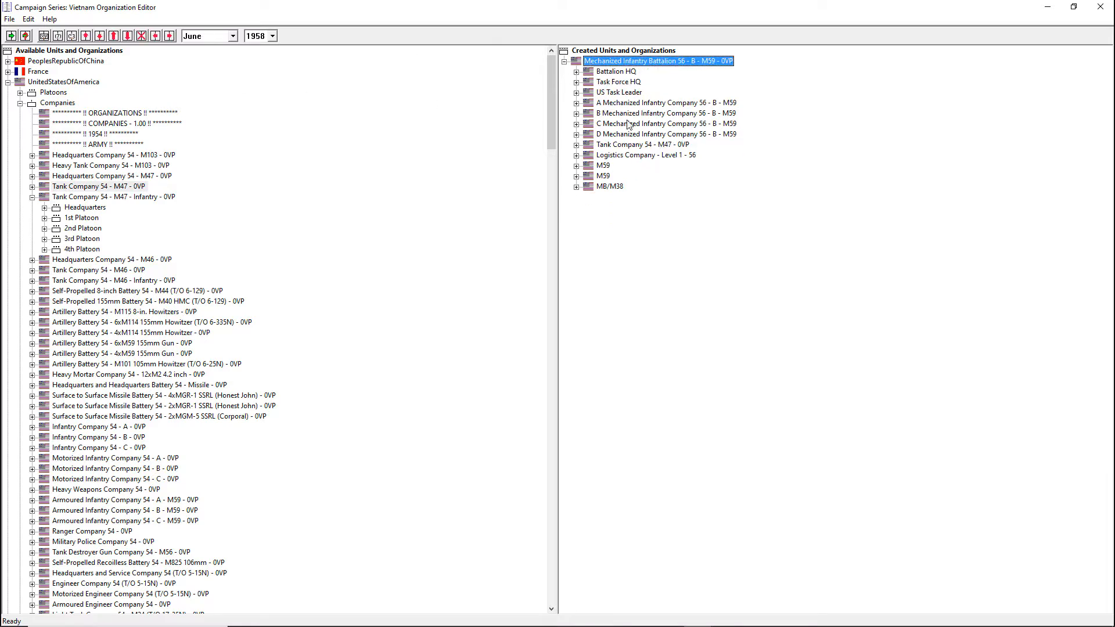
pyautogui.click(60, 35)
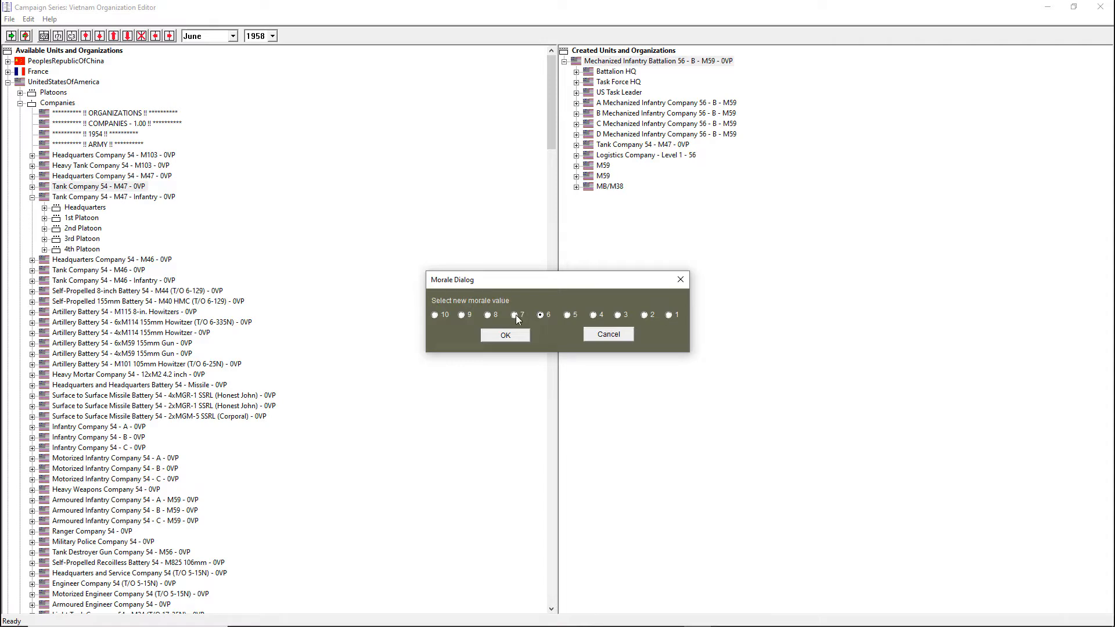
pyautogui.click(505, 337)
# Check the morale of the US Task Leader's commander and A Mechanized Infantry Company's 1st Platoon, then collapse both entries
pyautogui.click(605, 104)
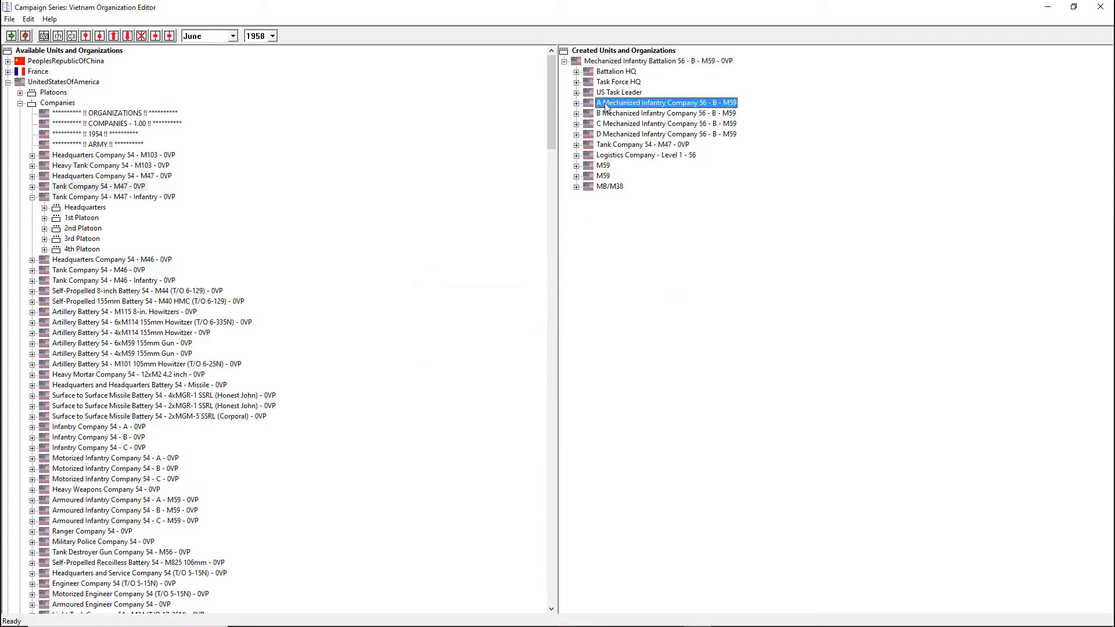
pyautogui.click(576, 93)
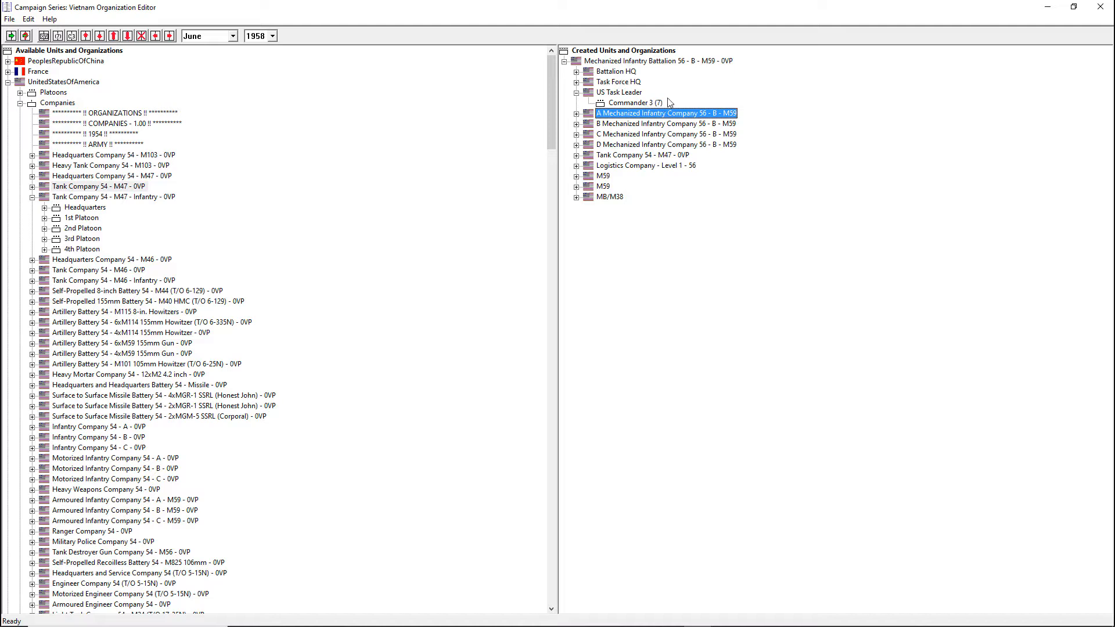
pyautogui.click(577, 114)
pyautogui.click(589, 124)
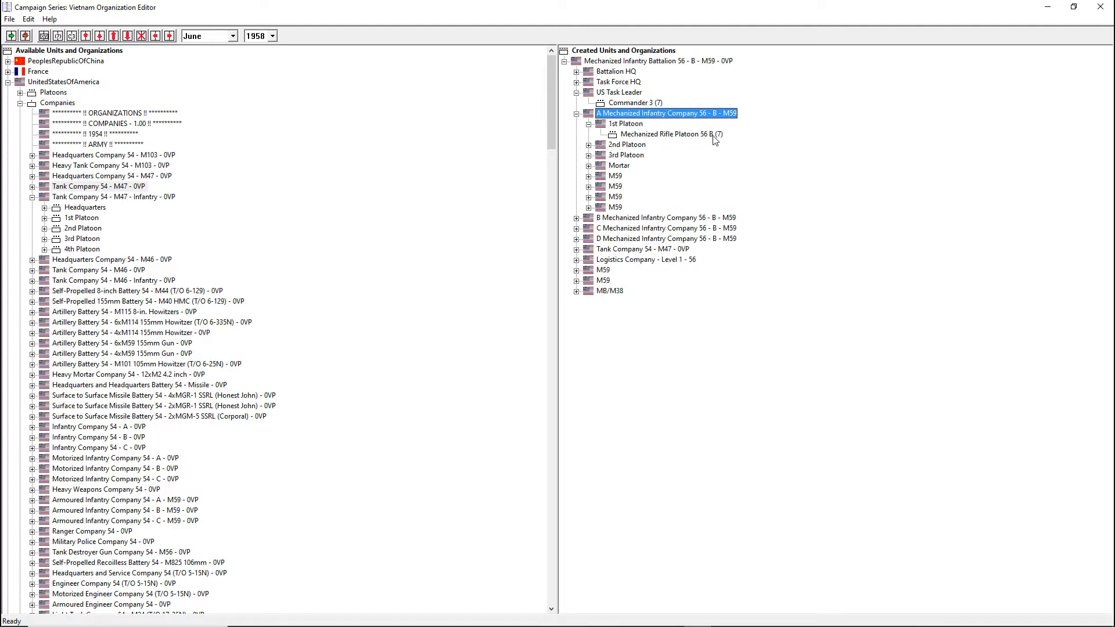
pyautogui.click(576, 114)
pyautogui.click(576, 93)
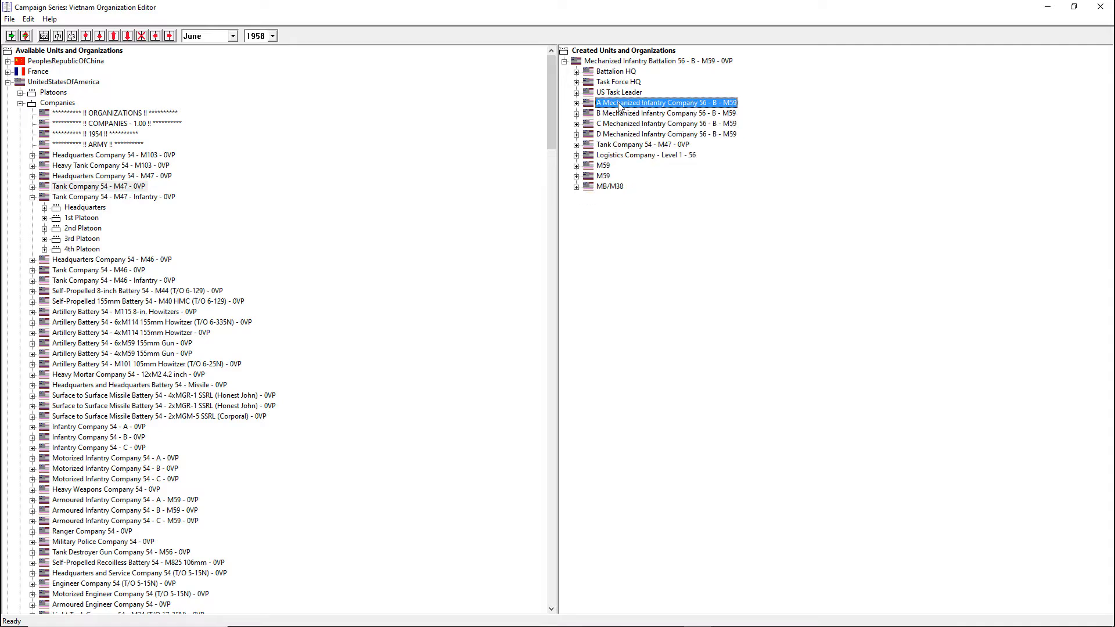
# Collapse the available Tank Company 54 - M47 - Infantry and inspect the contents of Artillery Battery 54 - 6xM59 155mm Gun
pyautogui.click(619, 145)
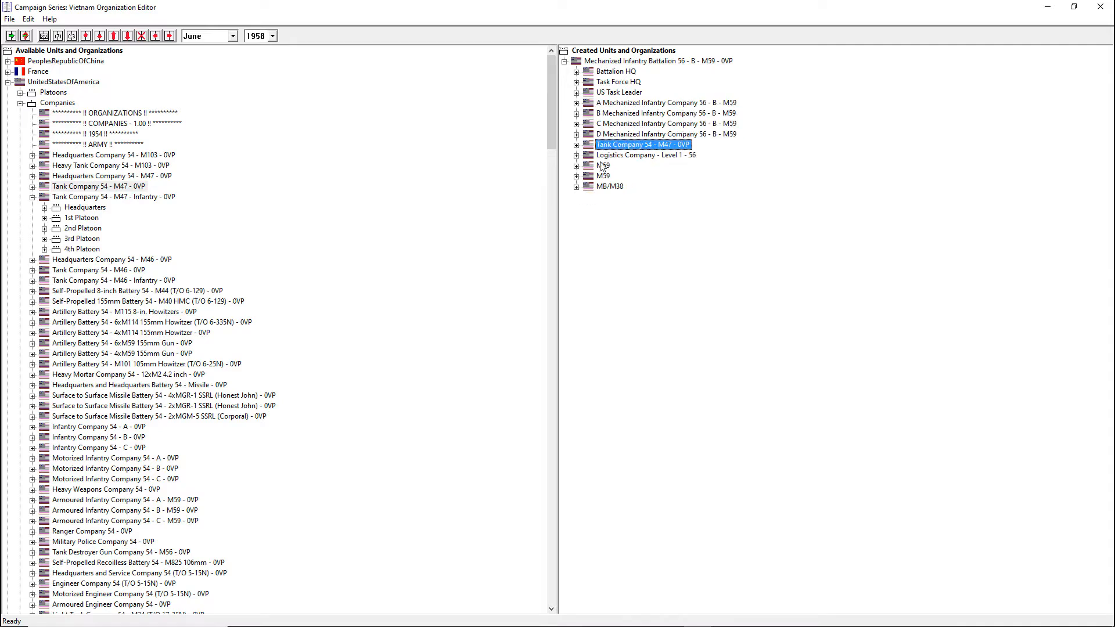
pyautogui.click(34, 197)
pyautogui.scroll(-2, 97, 292)
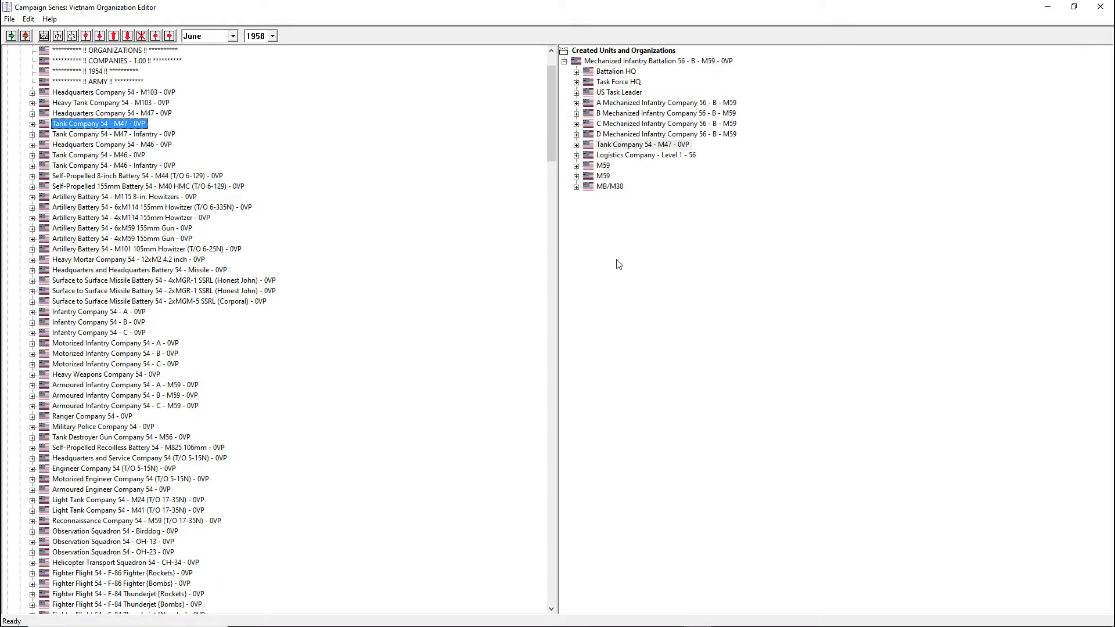
pyautogui.click(622, 145)
pyautogui.scroll(-2, 82, 259)
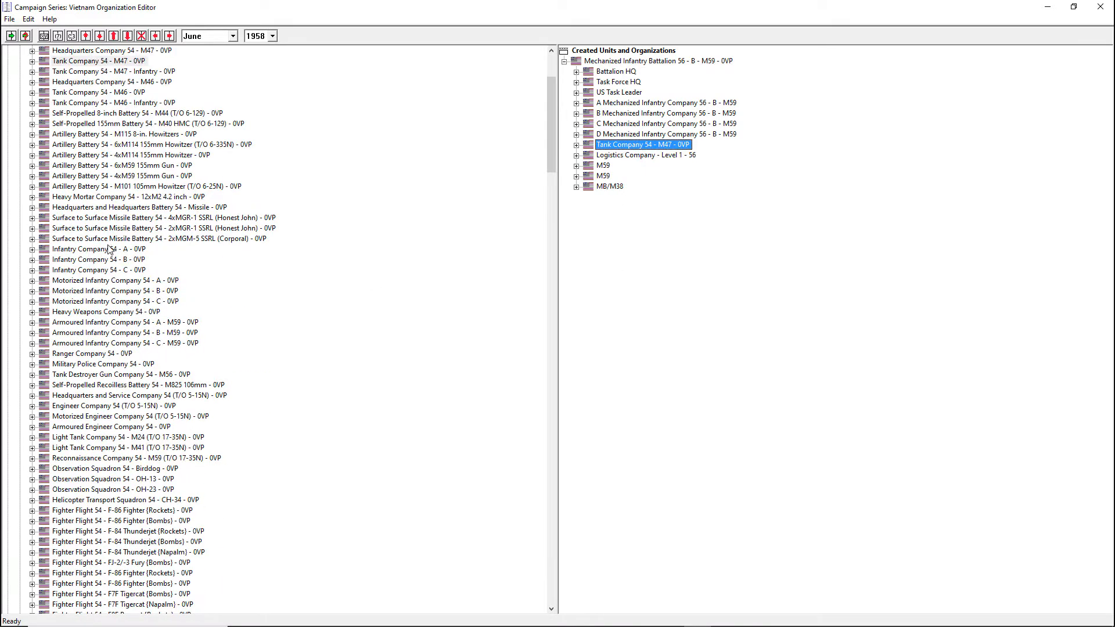
pyautogui.scroll(4, 109, 249)
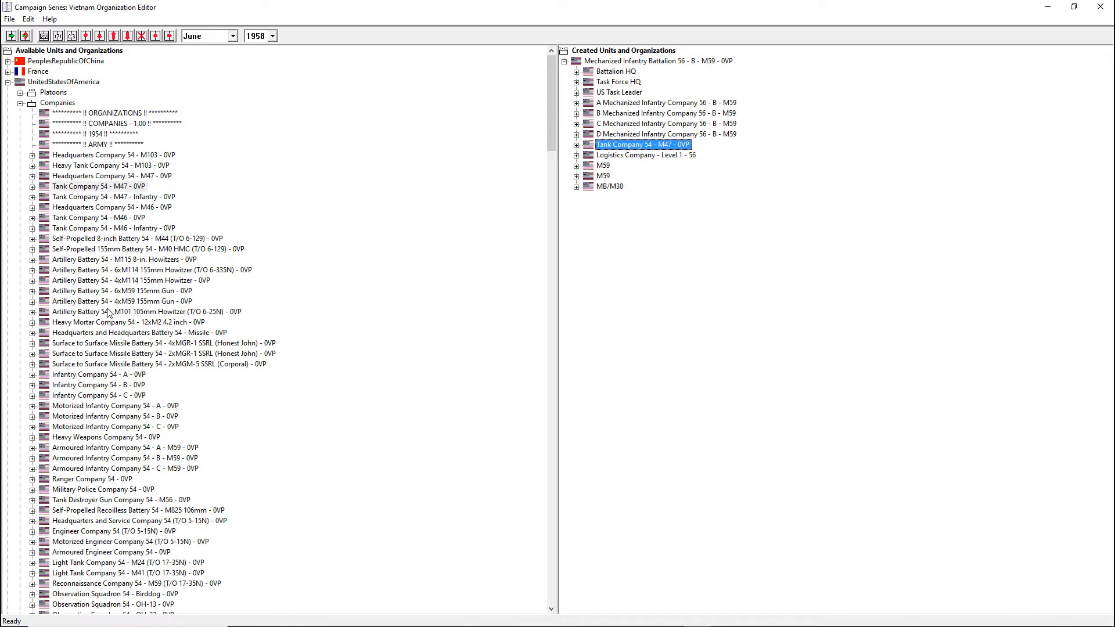
pyautogui.click(135, 291)
pyautogui.click(33, 291)
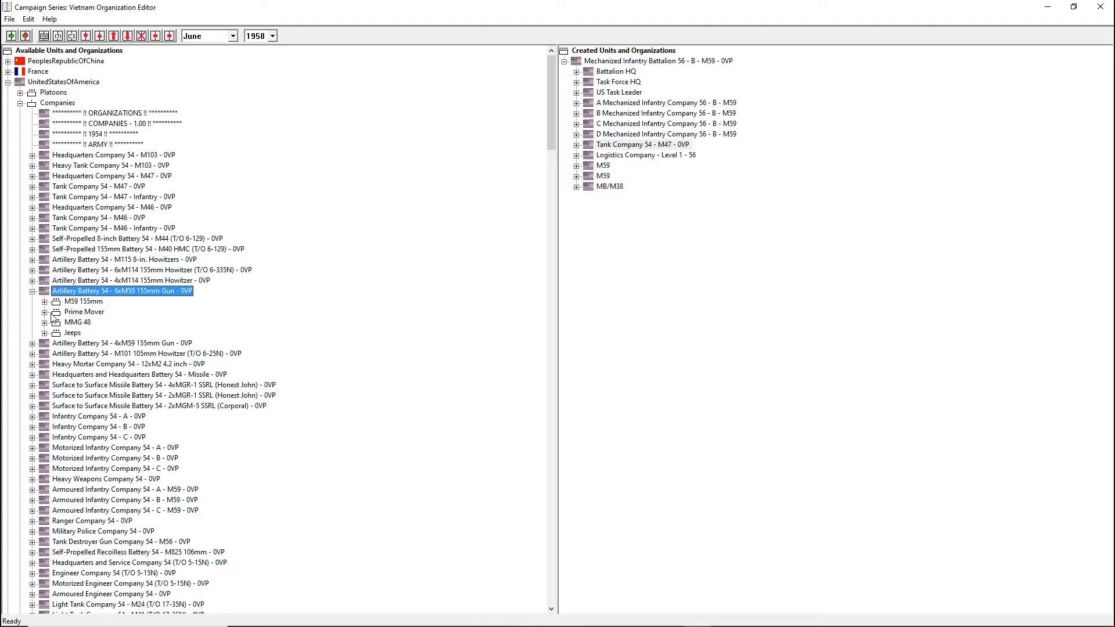
pyautogui.click(33, 292)
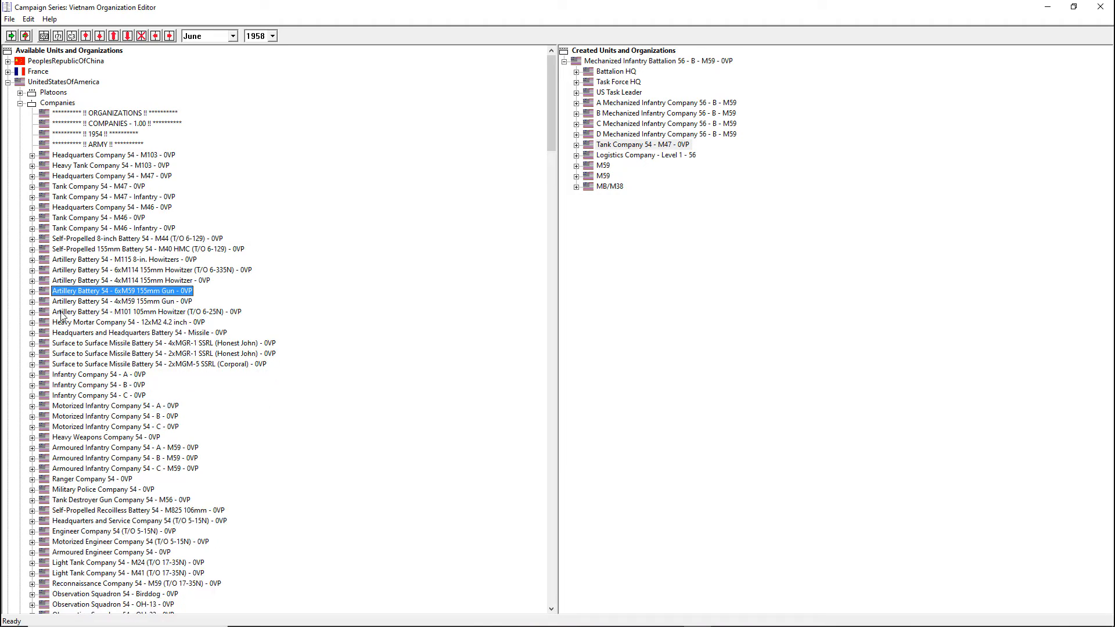
# Inspect the Self-Propelled 155mm Battery 54 - M40 HMC (T/O 6-129) and add it to the created units and organizations
pyautogui.click(120, 250)
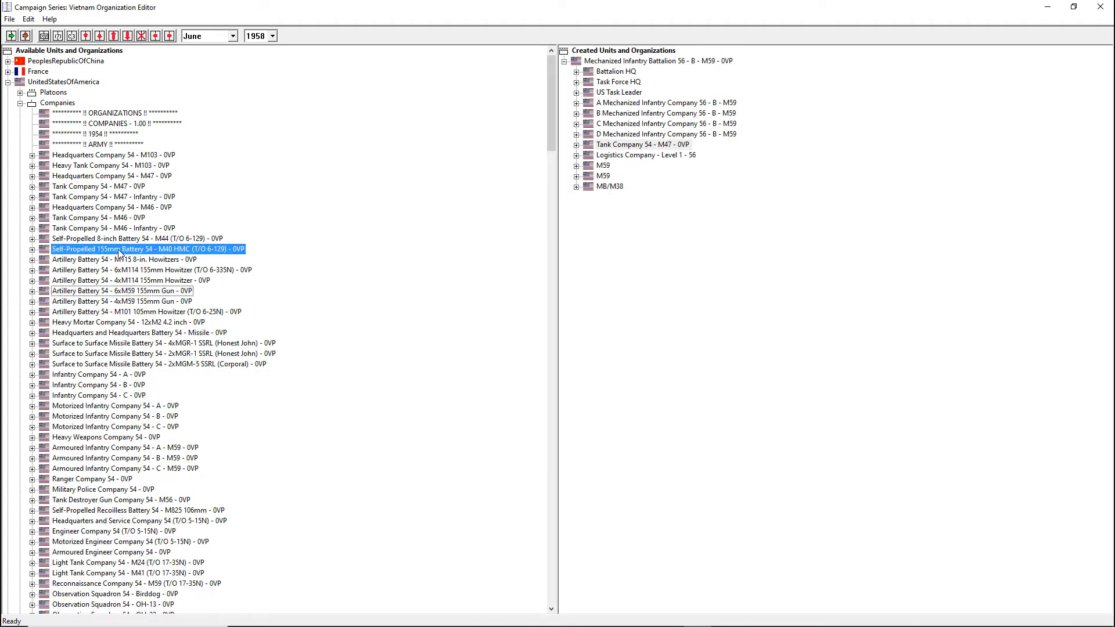
pyautogui.click(32, 249)
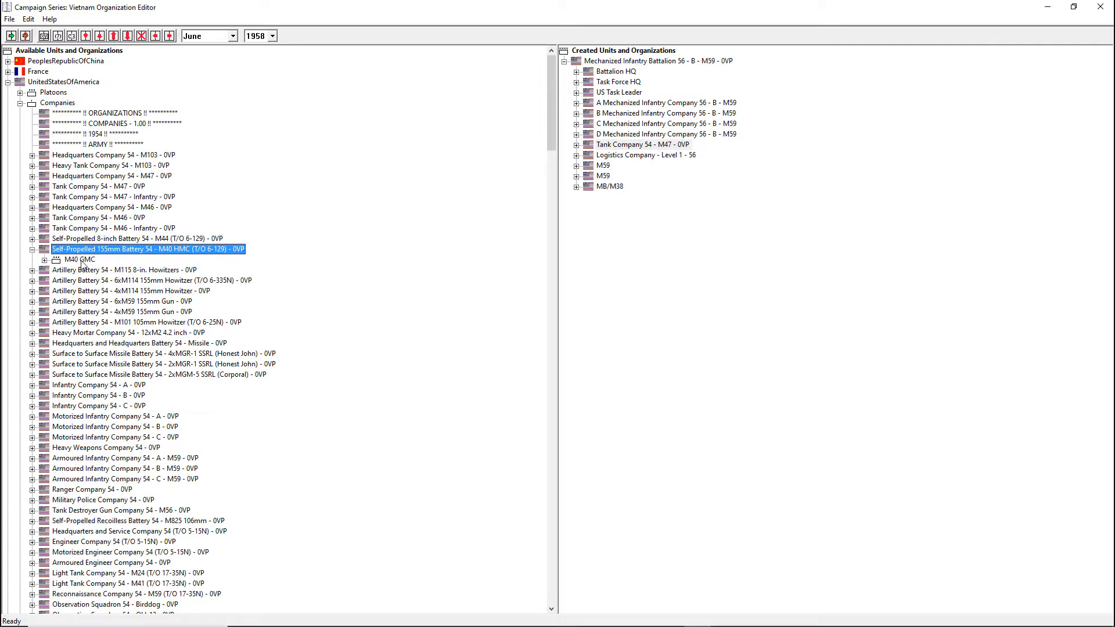
pyautogui.click(45, 260)
pyautogui.click(45, 260)
pyautogui.click(33, 249)
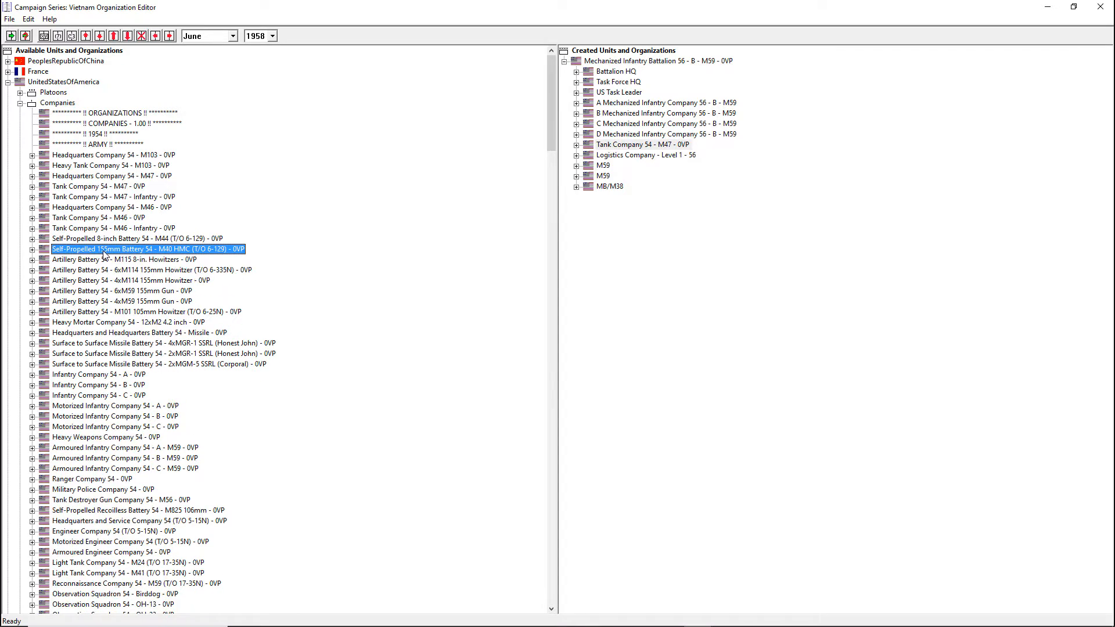
pyautogui.click(11, 36)
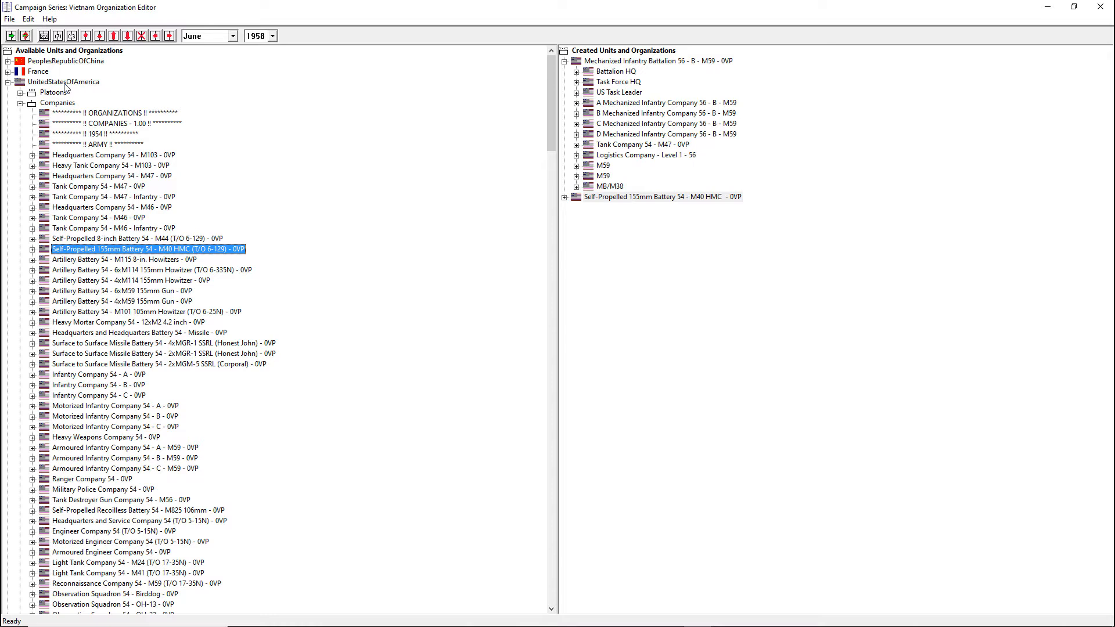
# Attach the created Self-Propelled 155mm Battery to the Mechanized Infantry Battalion and move it up directly below Tank Company 54 - M47
pyautogui.click(590, 199)
pyautogui.click(169, 36)
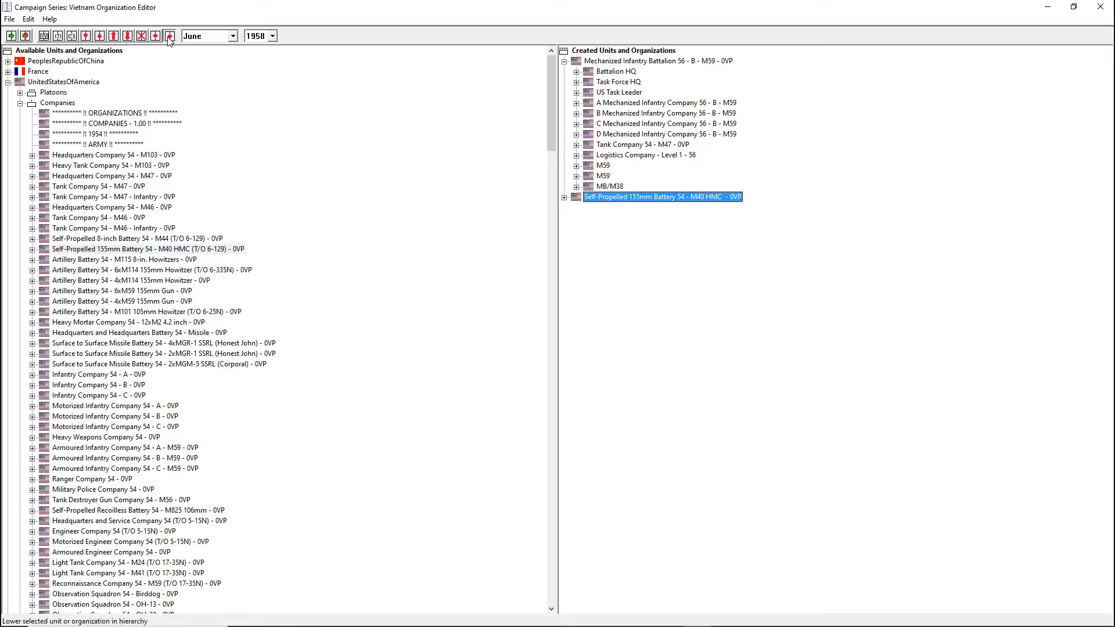
pyautogui.click(86, 36)
pyautogui.click(86, 36)
pyautogui.click(86, 36)
pyautogui.click(86, 36)
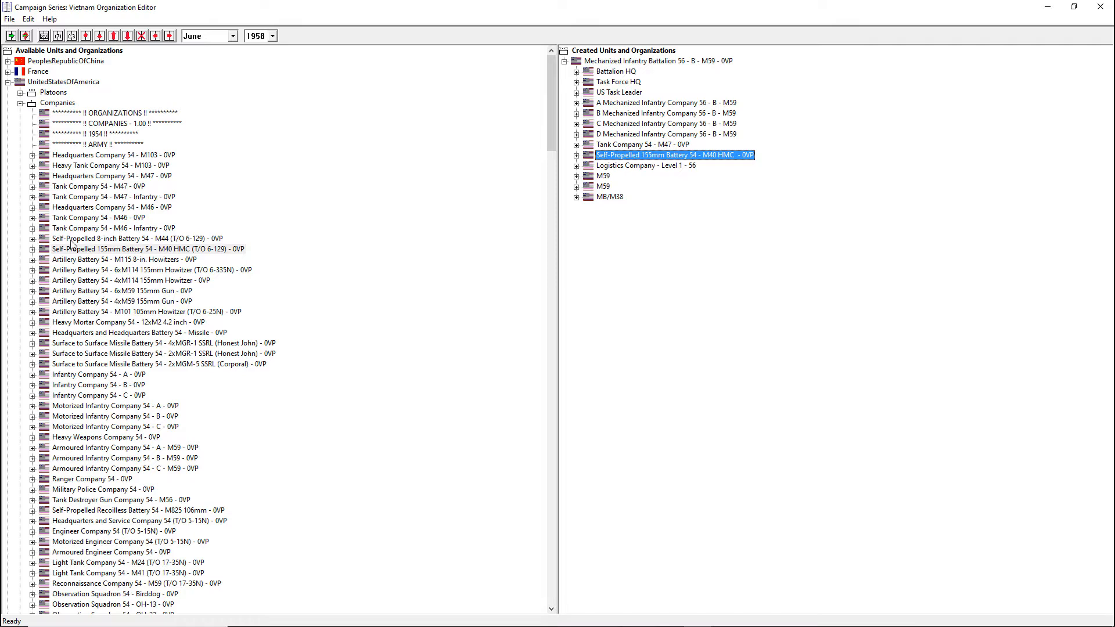
# Look through the available companies and inspect the contents of Cavalry Reconnaissance Company 54 - M59 (T/O 17-35N) - CAVALRY
pyautogui.scroll(-8, 60, 300)
pyautogui.scroll(-4, 60, 300)
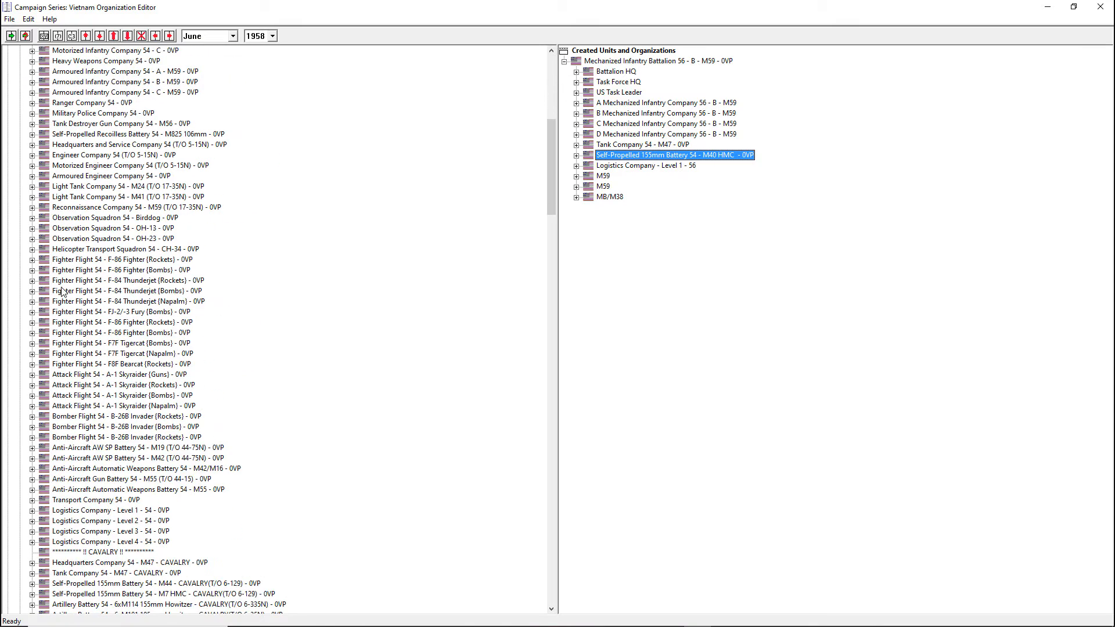
pyautogui.scroll(4, 63, 290)
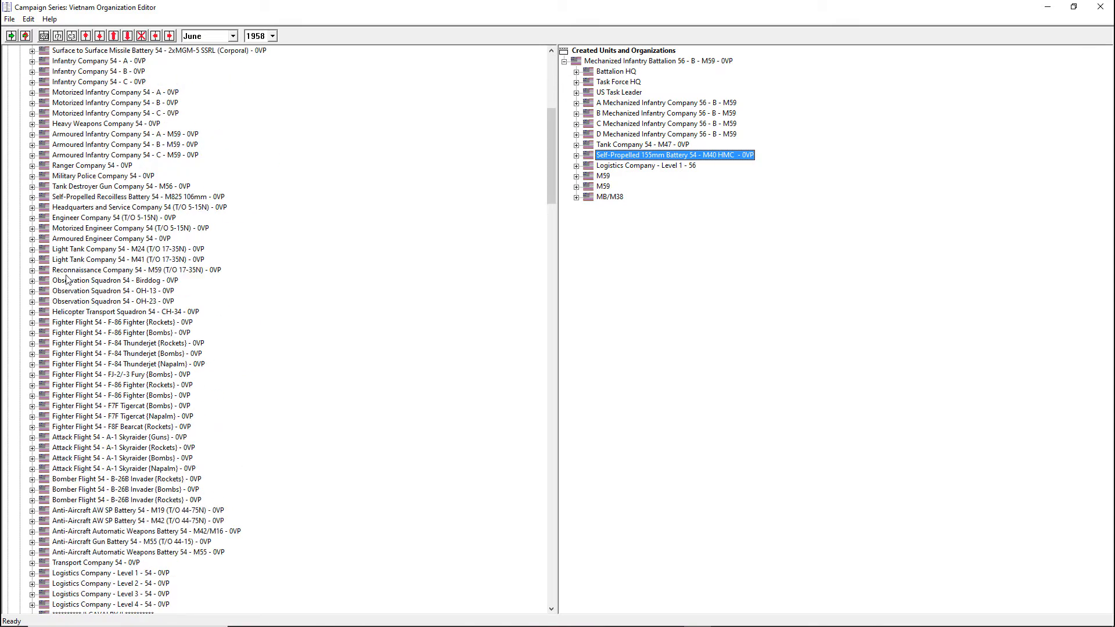
pyautogui.click(636, 147)
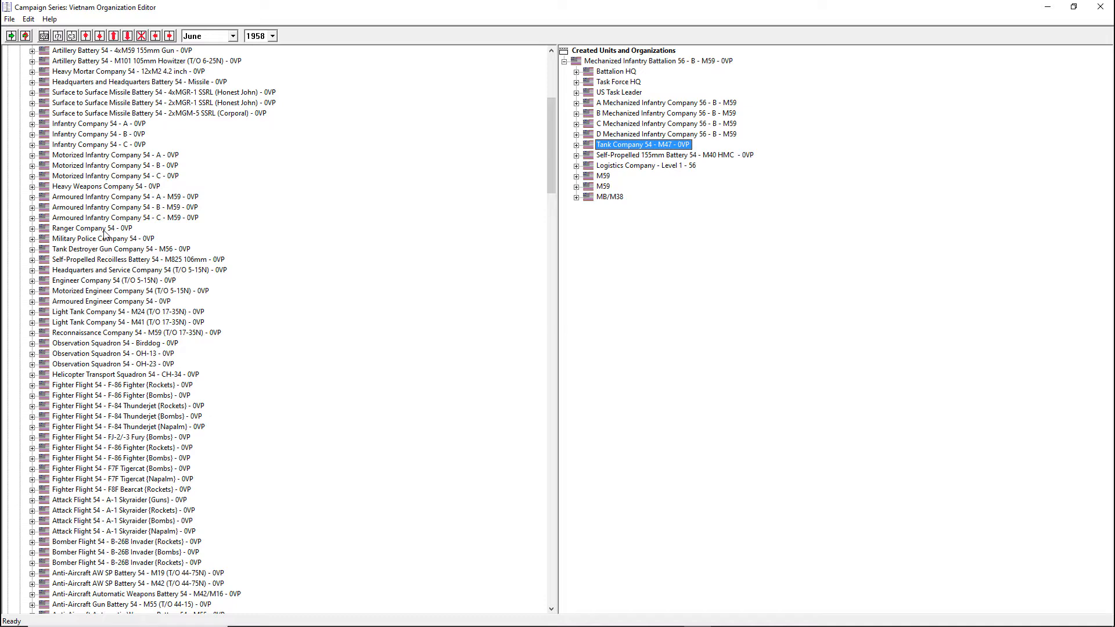
pyautogui.scroll(2, 105, 233)
pyautogui.scroll(-17, 88, 221)
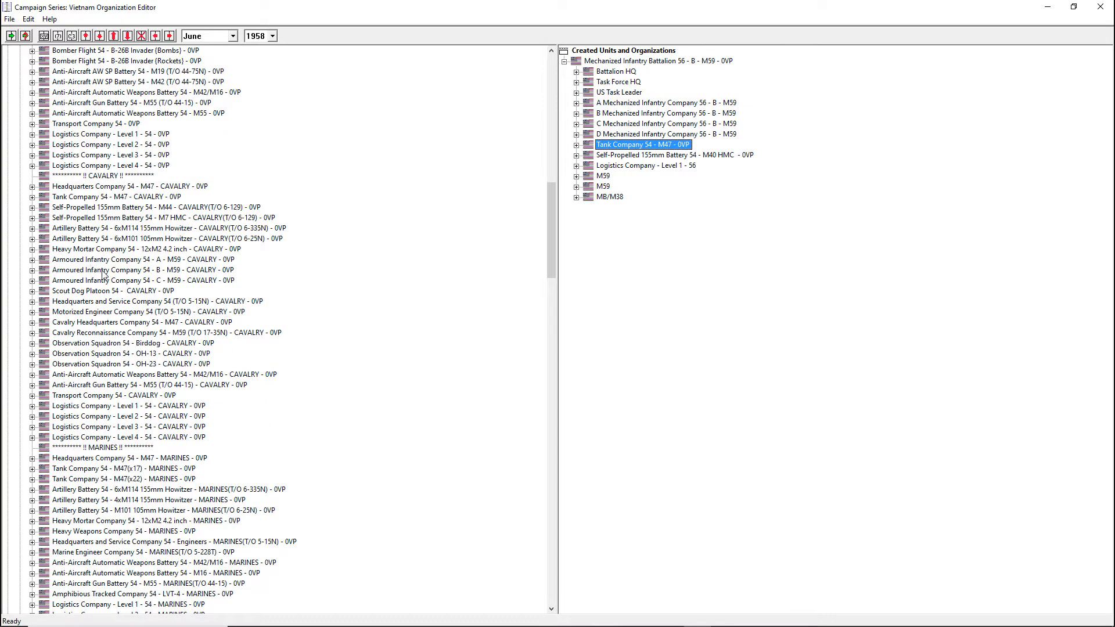
pyautogui.click(119, 322)
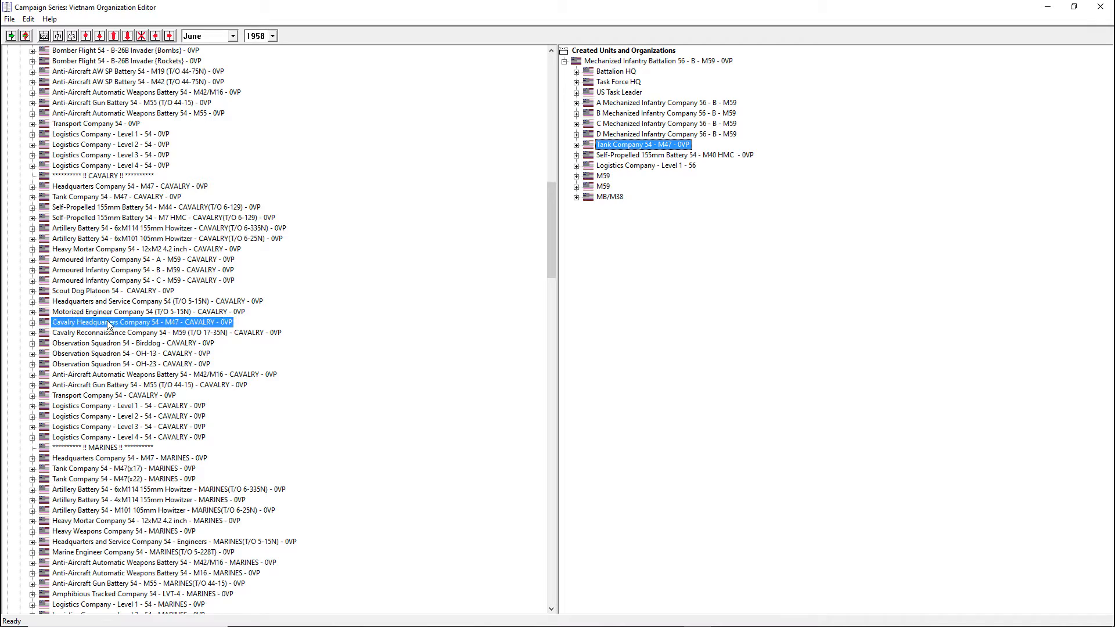
pyautogui.click(67, 332)
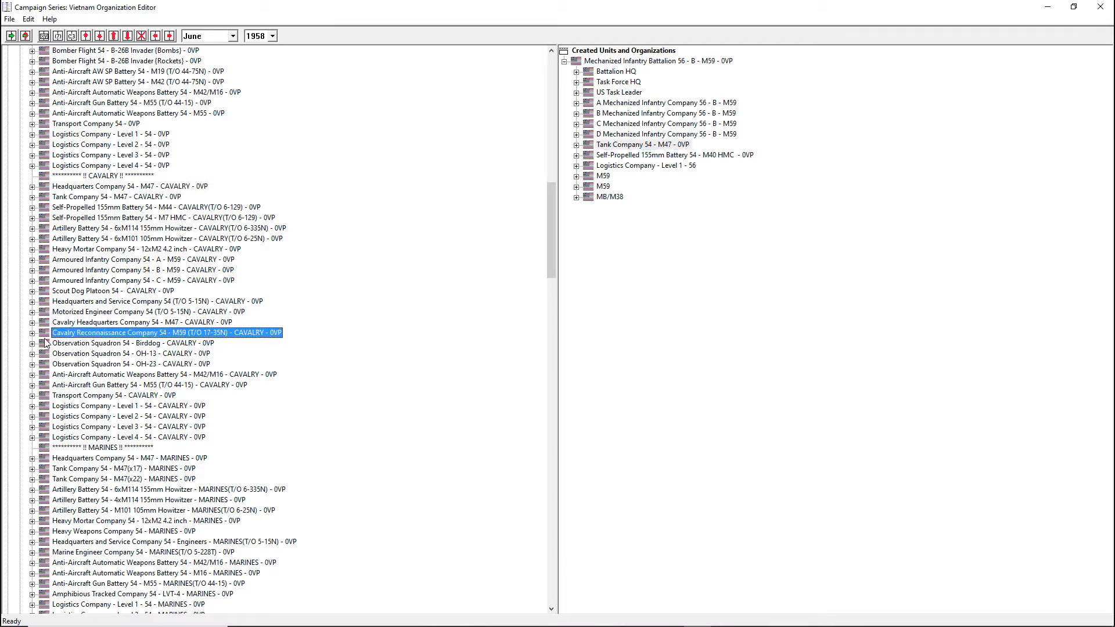
pyautogui.click(33, 333)
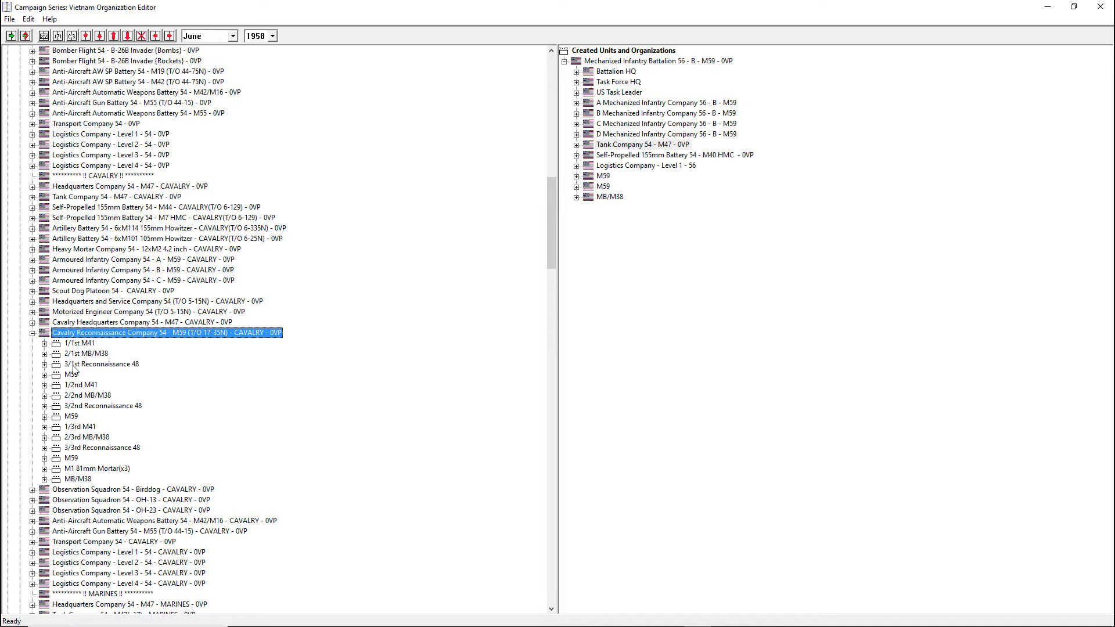
pyautogui.click(32, 333)
pyautogui.click(32, 333)
pyautogui.click(81, 344)
pyautogui.click(33, 334)
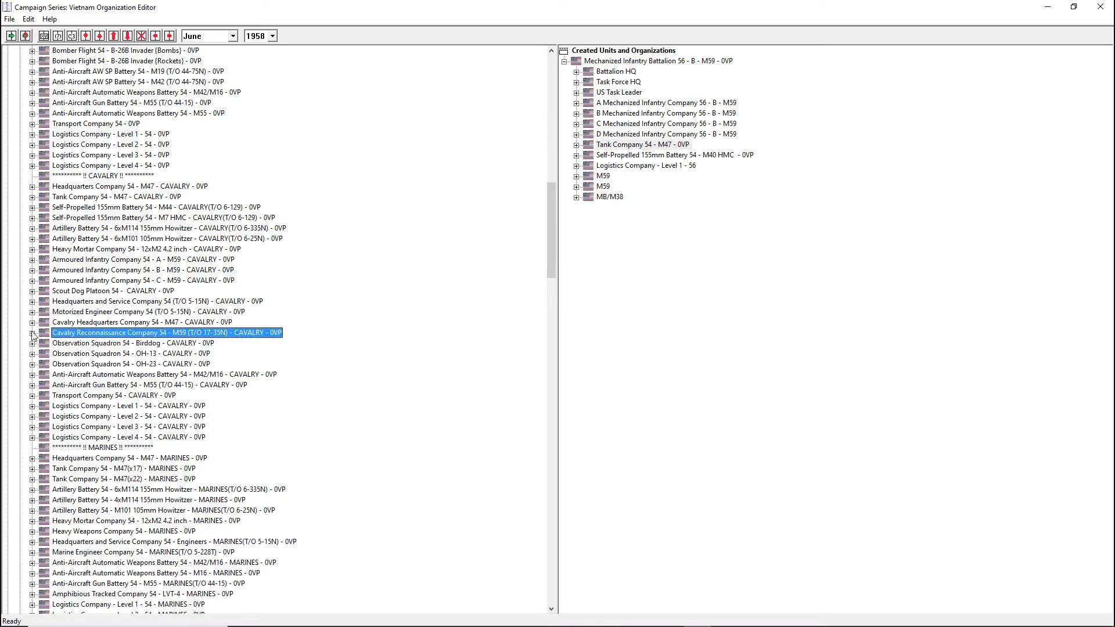
# Add the Cavalry Reconnaissance Company to the Mechanized Infantry Battalion and place it directly below Tank Company 54 - M47
pyautogui.click(11, 36)
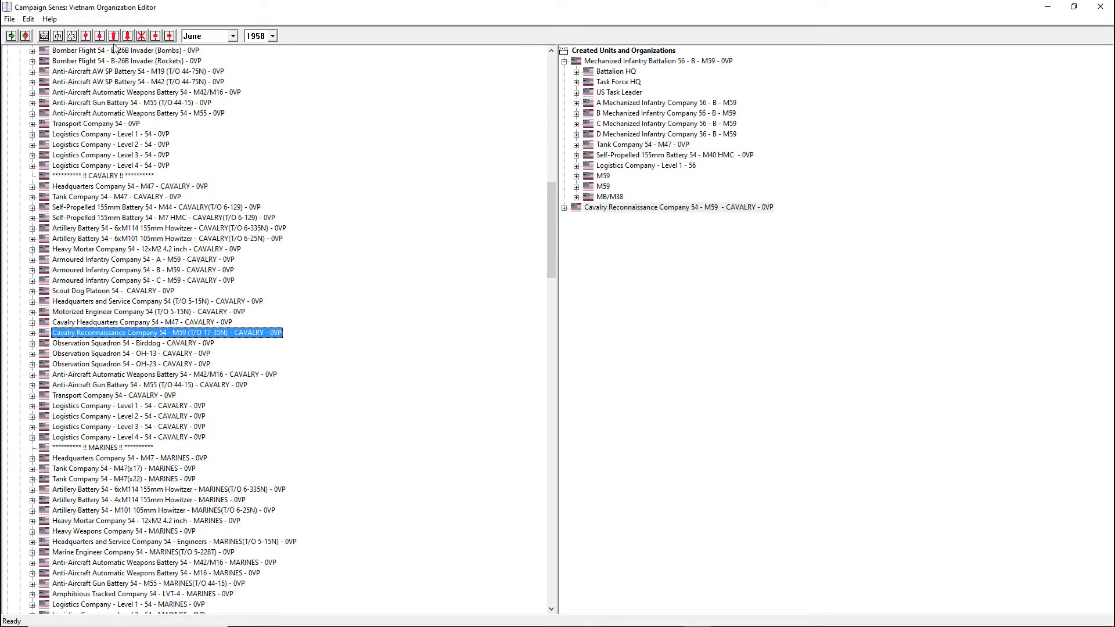
pyautogui.click(169, 36)
pyautogui.click(630, 207)
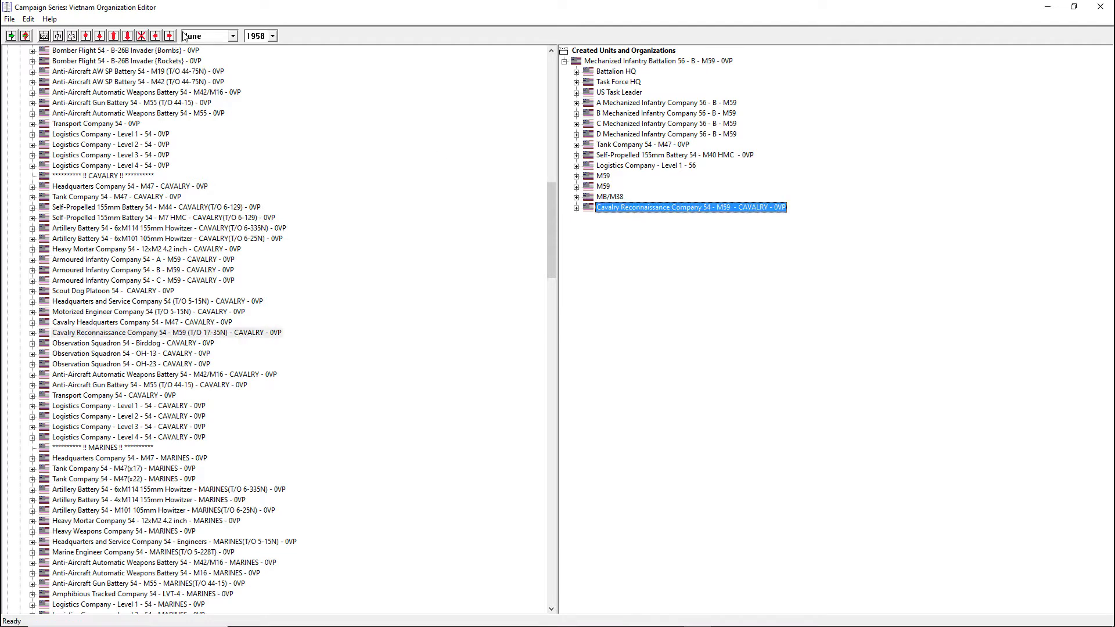
pyautogui.click(87, 36)
pyautogui.click(86, 36)
pyautogui.click(87, 36)
pyautogui.click(87, 36)
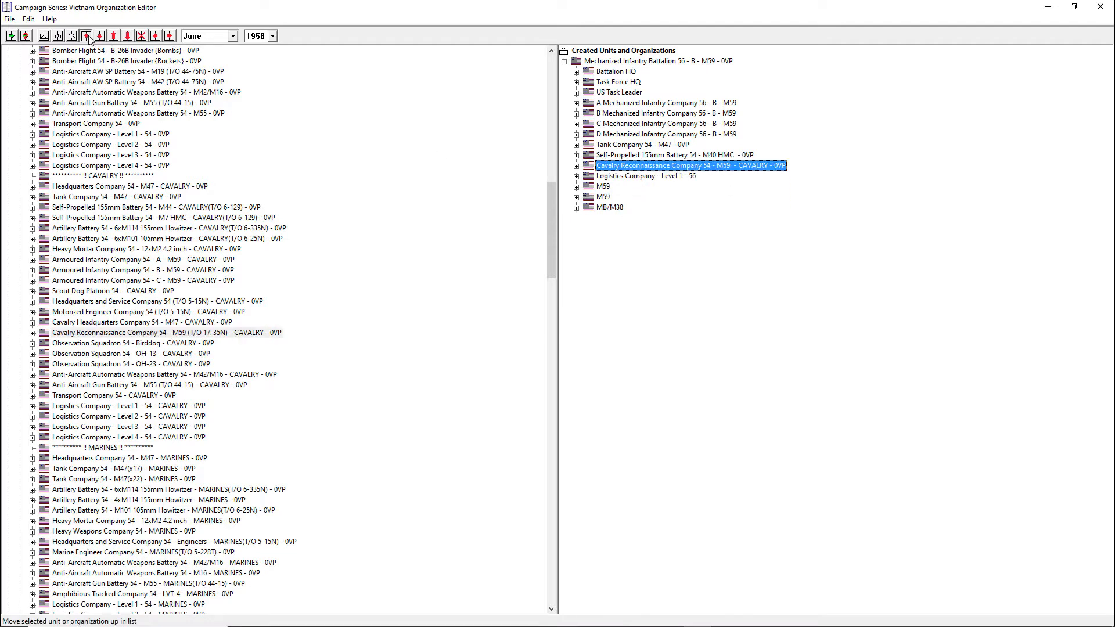
pyautogui.click(86, 36)
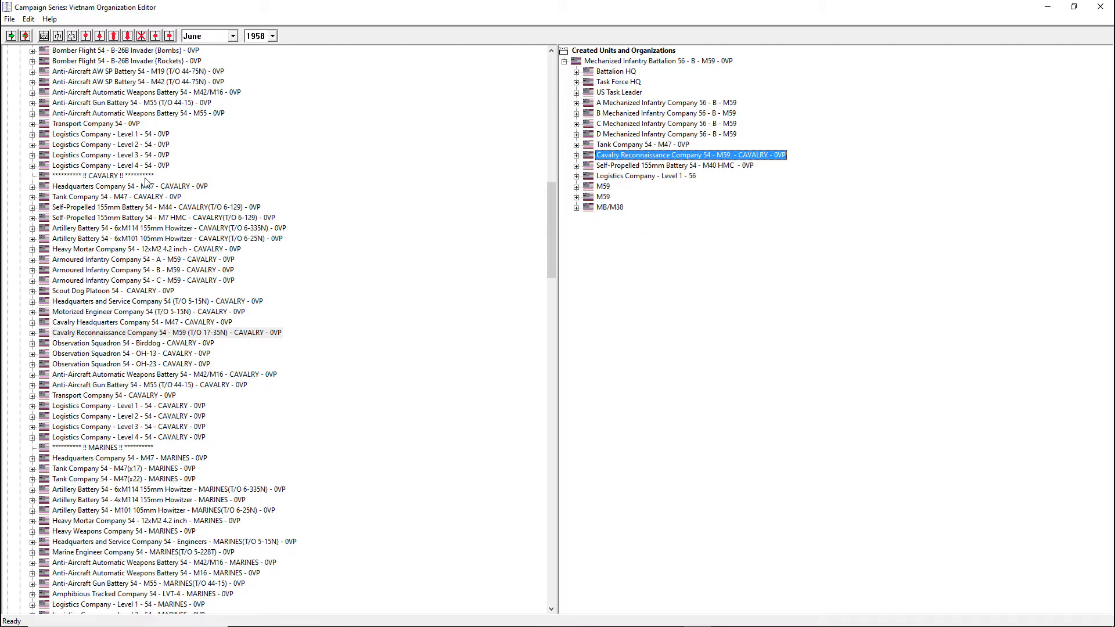
# Switch the available US units from Companies to Platoons and expand A Mechanized Infantry Company, keeping its 1st Platoon collapsed
pyautogui.scroll(20, 112, 198)
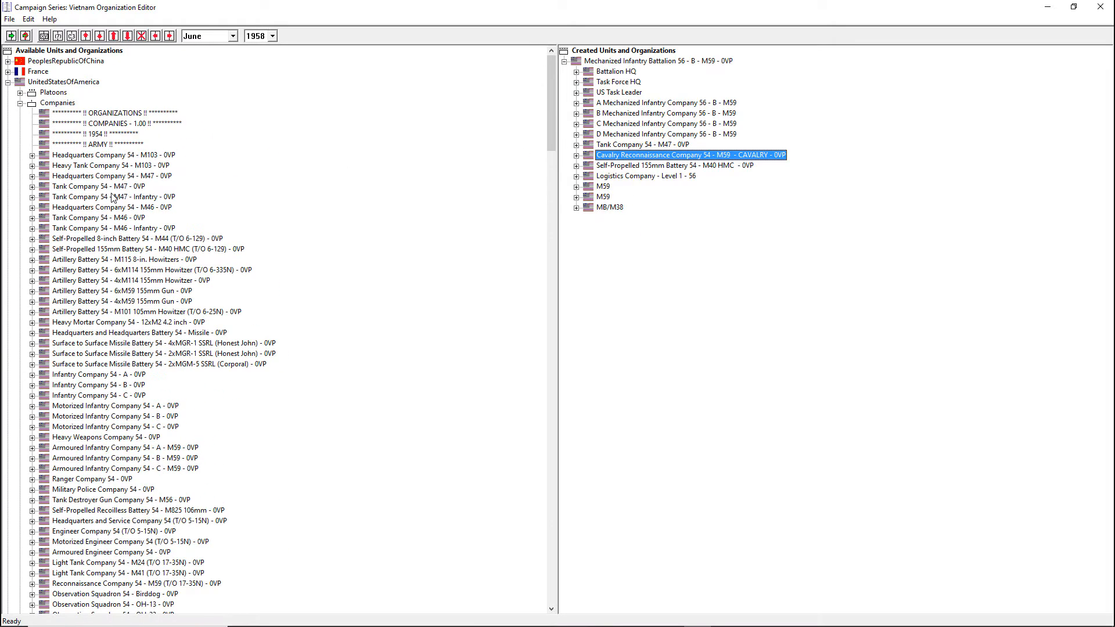
pyautogui.click(20, 103)
pyautogui.click(623, 104)
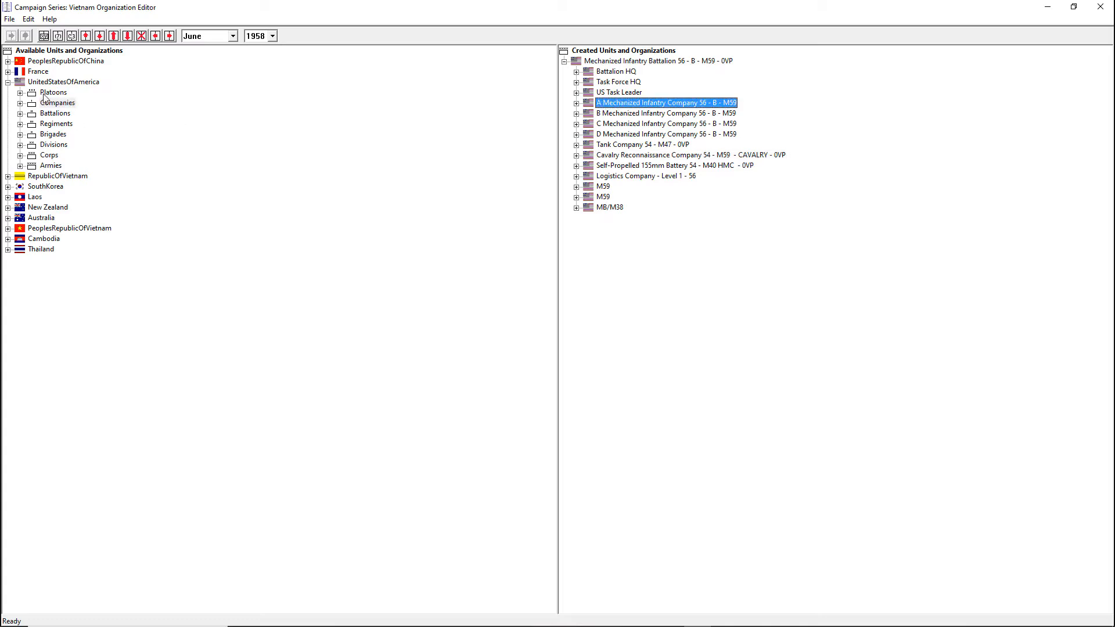
pyautogui.click(20, 93)
pyautogui.click(576, 103)
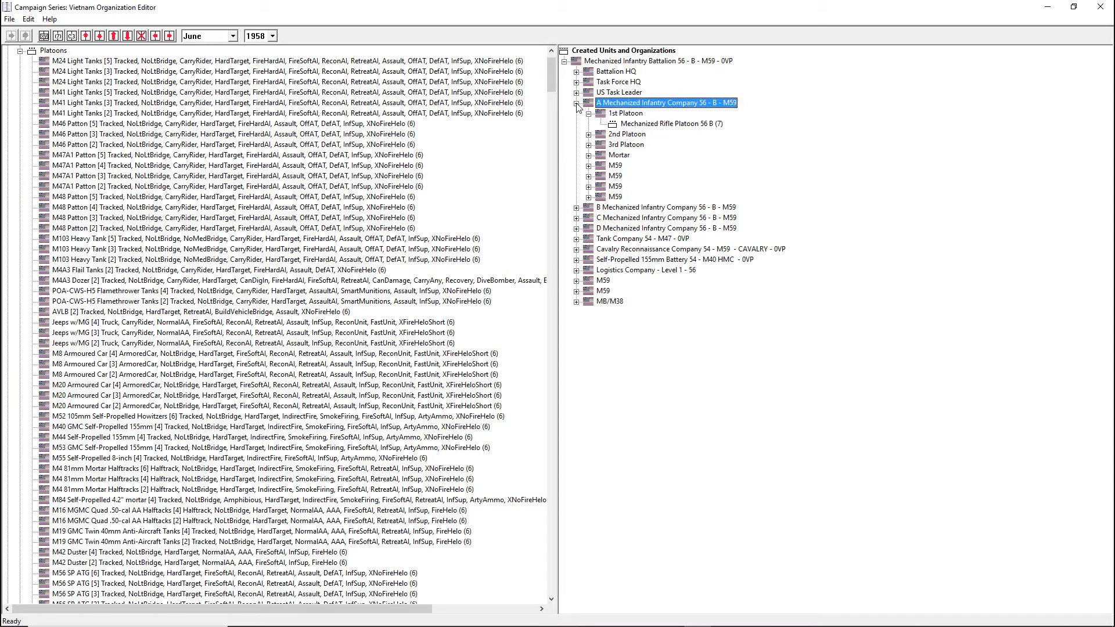
pyautogui.click(589, 114)
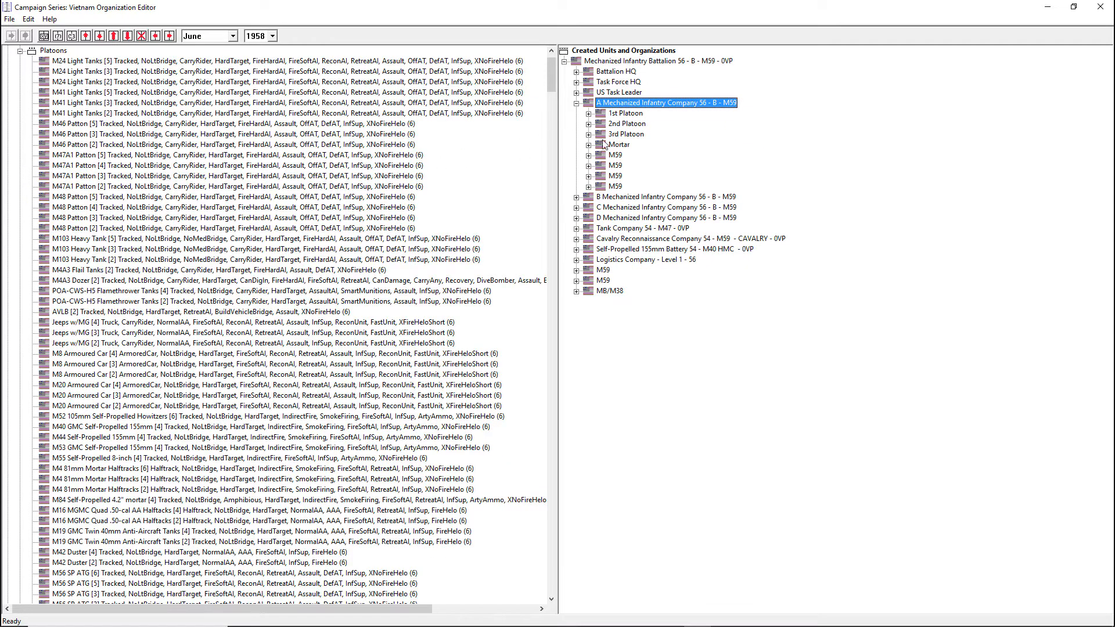
pyautogui.scroll(2, 40, 90)
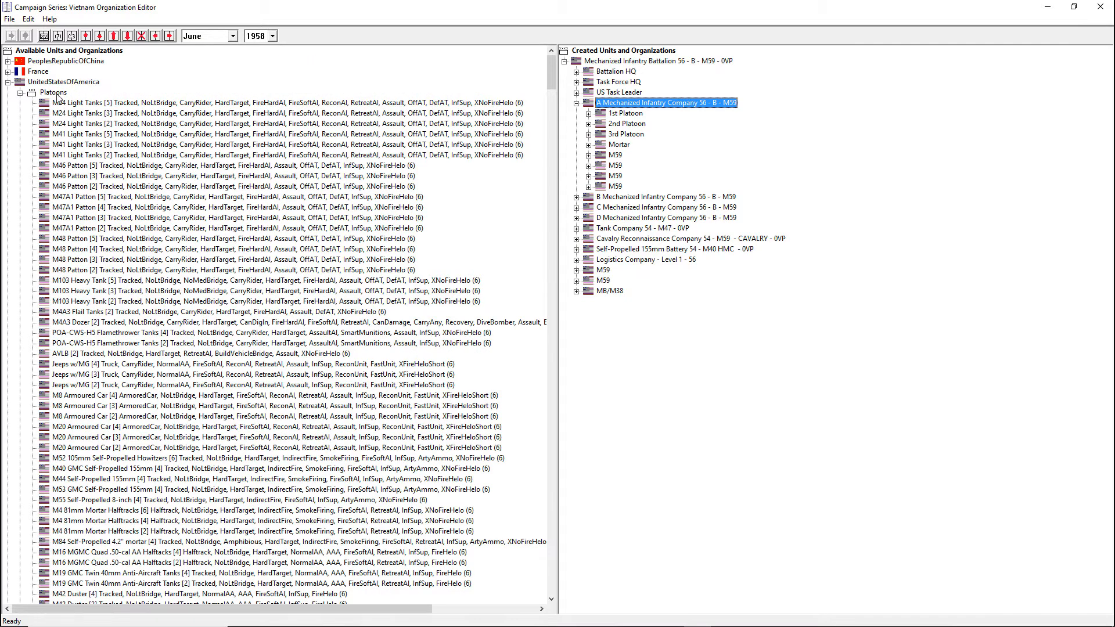
# Add a Commander 2 from the available US platoons and attach it to the Mechanized Infantry Battalion
pyautogui.click(57, 94)
pyautogui.scroll(-17, 116, 279)
pyautogui.scroll(-20, 122, 318)
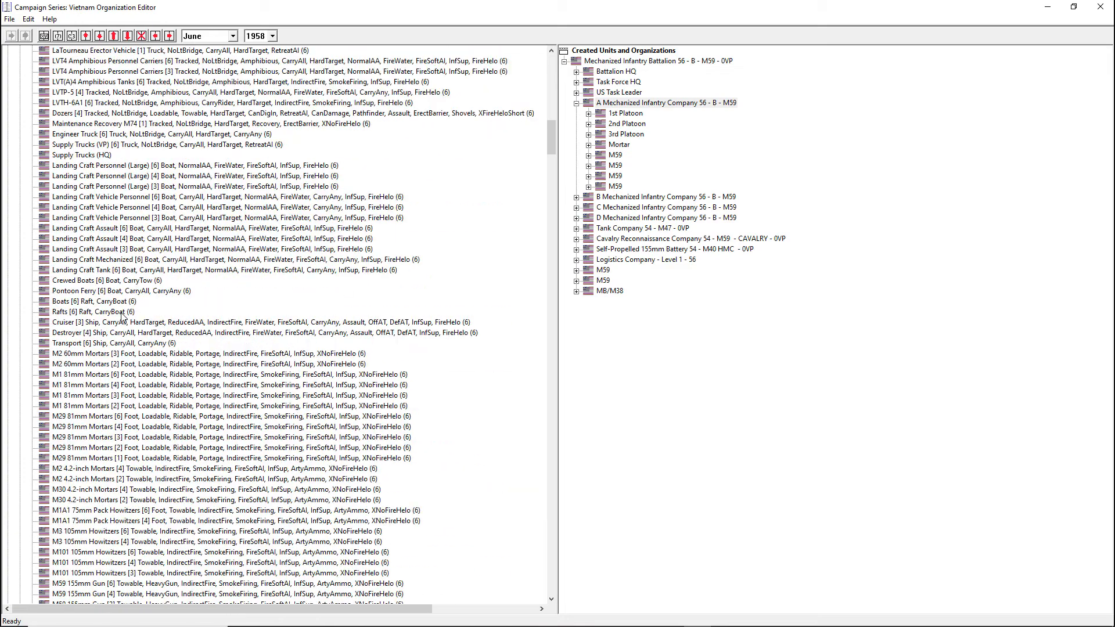
pyautogui.scroll(-6, 123, 316)
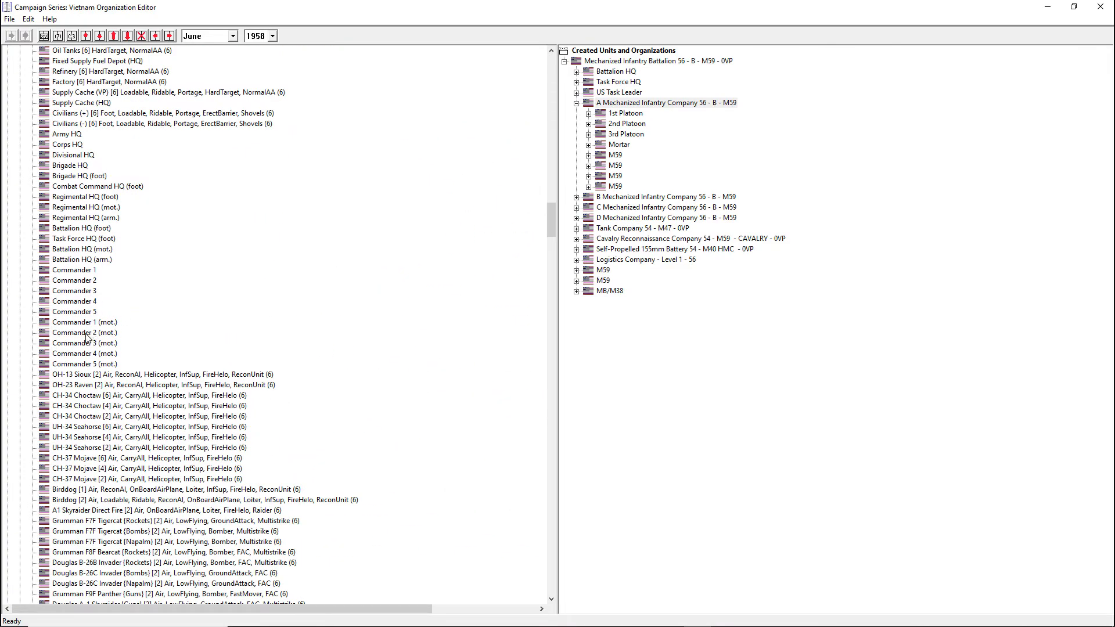
pyautogui.click(78, 281)
pyautogui.click(11, 36)
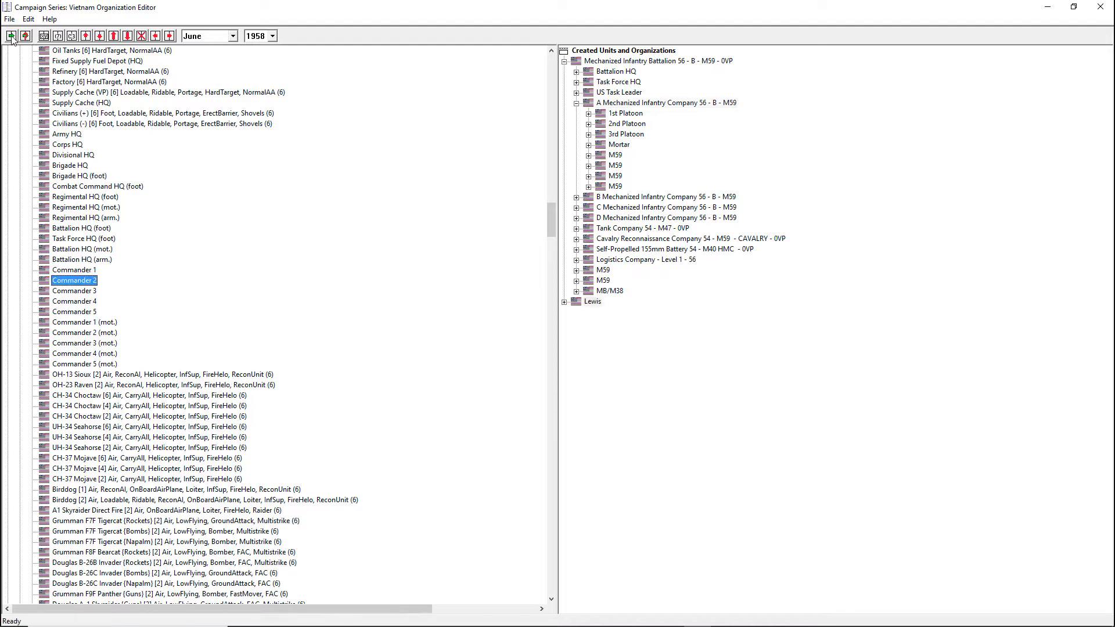
pyautogui.click(169, 36)
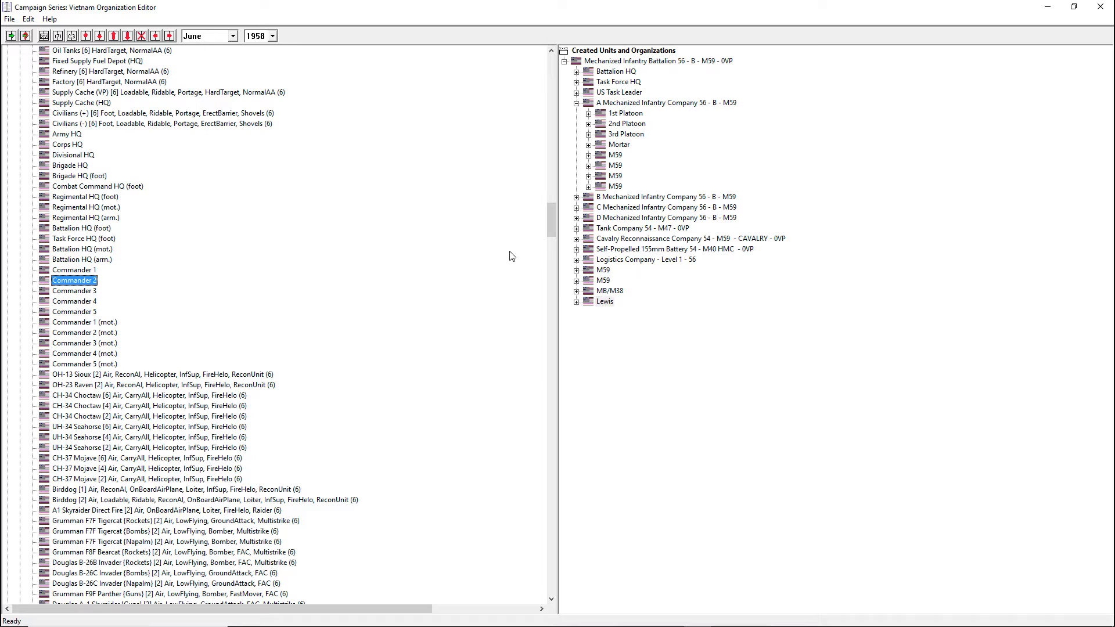
# Rename the attached Commander 2 unit as "A Company Leader"
pyautogui.click(607, 302)
pyautogui.press('F2')
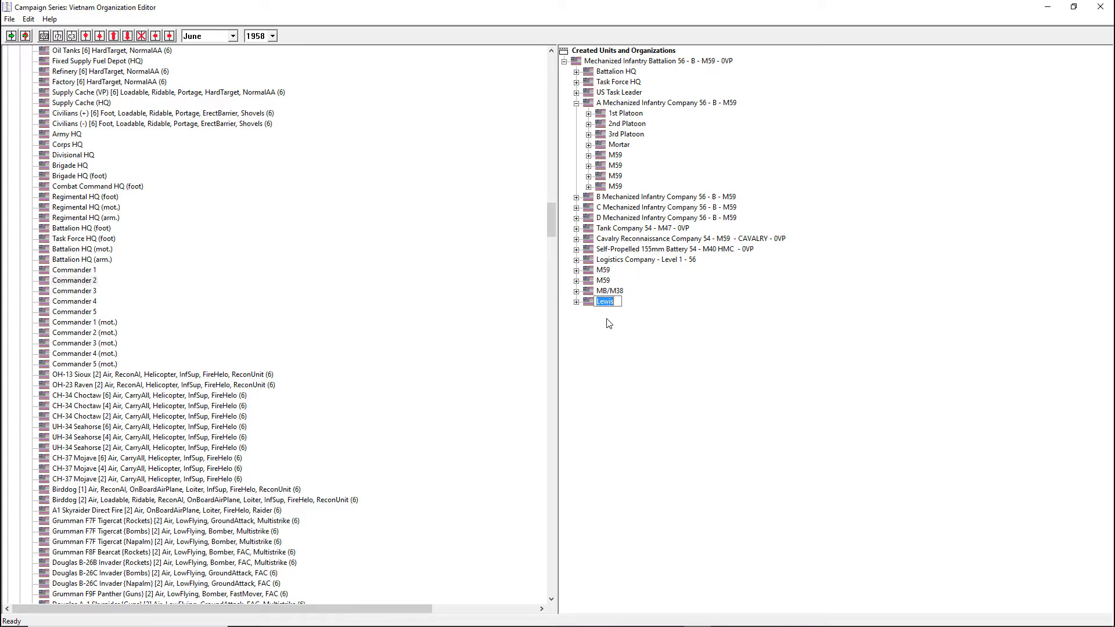
pyautogui.write('A Coma')
pyautogui.write('any Leader')
pyautogui.press('Return')
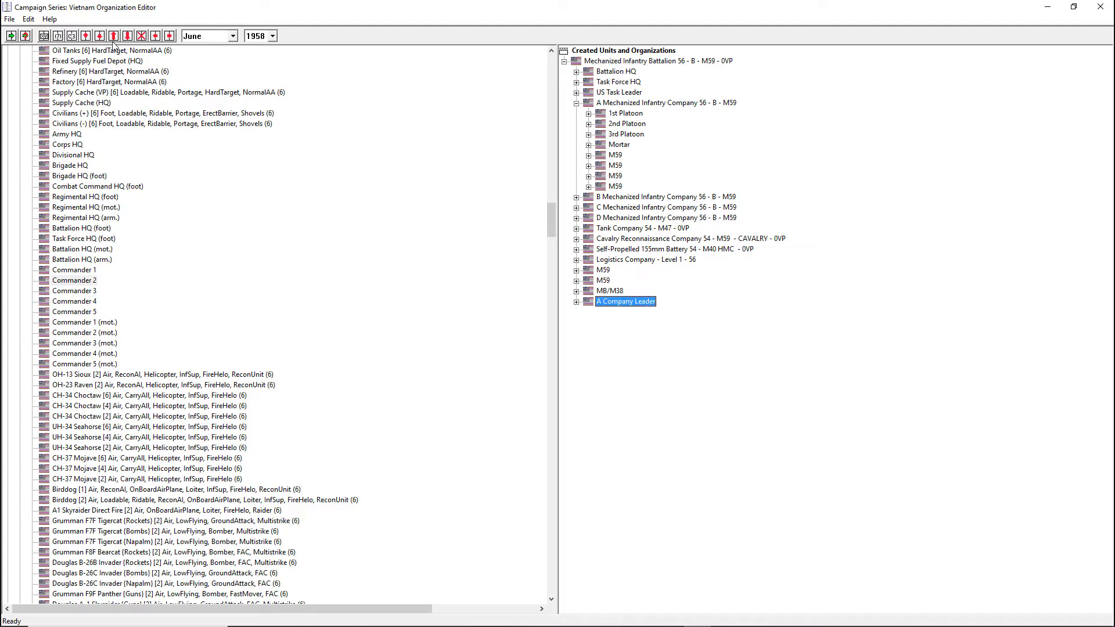
# Move A Company Leader up through the battalion list and attach it to A Mechanized Infantry Company
pyautogui.click(85, 36)
pyautogui.click(85, 36)
pyautogui.click(85, 36)
pyautogui.click(85, 37)
pyautogui.click(85, 37)
pyautogui.click(84, 37)
pyautogui.click(85, 36)
pyautogui.click(85, 37)
pyautogui.click(85, 37)
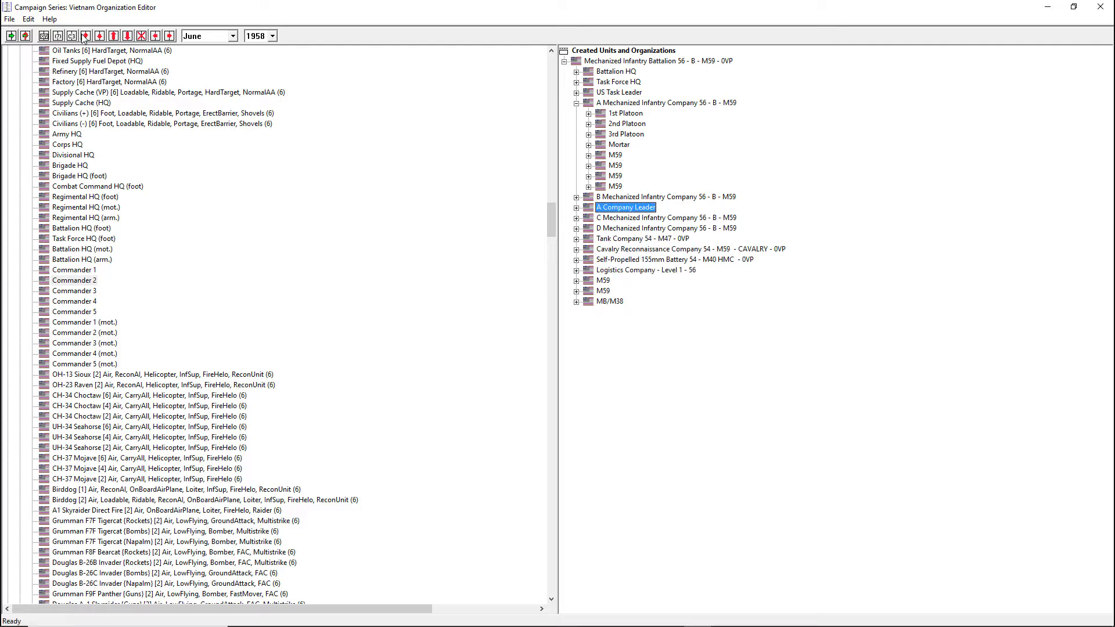
pyautogui.click(84, 37)
pyautogui.click(169, 36)
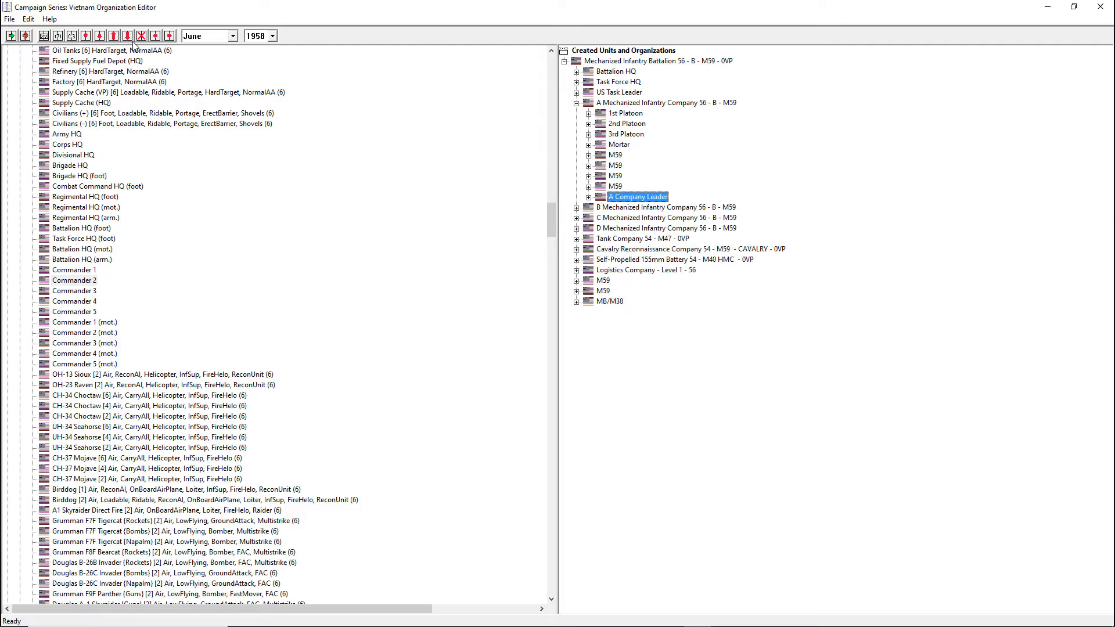
# Move A Company Leader up to first position in A Mechanized Infantry Company, directly above 1st Platoon
pyautogui.click(85, 37)
pyautogui.click(85, 36)
pyautogui.click(84, 37)
pyautogui.click(85, 36)
pyautogui.click(85, 37)
pyautogui.click(85, 37)
pyautogui.click(84, 36)
pyautogui.click(85, 37)
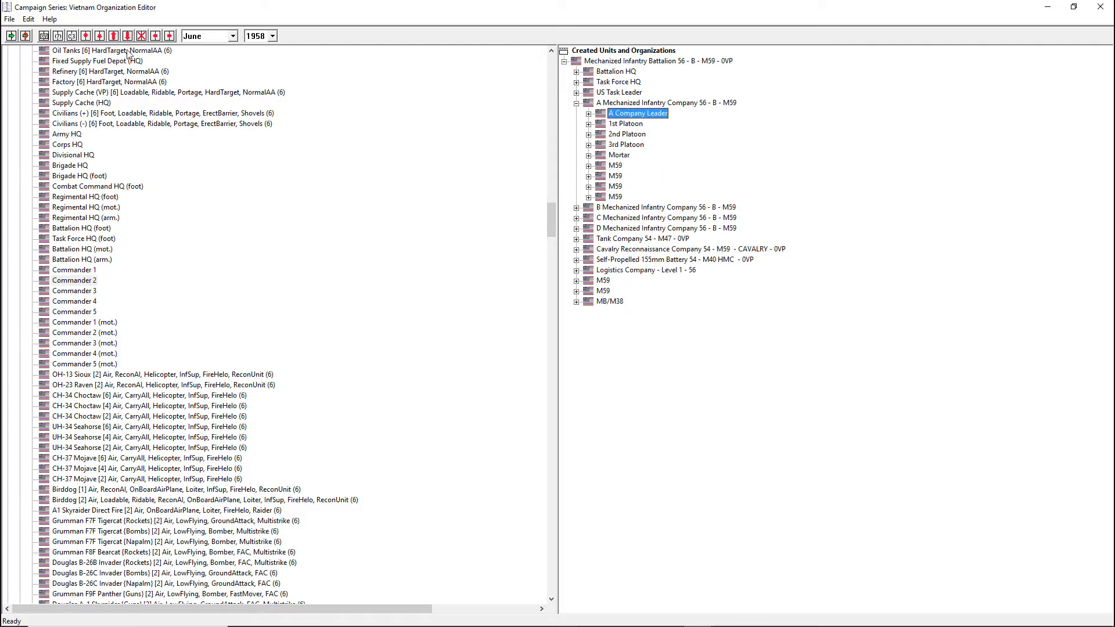
# Keep A Company Leader's command value at 2, set its morale to 8, and collapse its entry
pyautogui.click(589, 113)
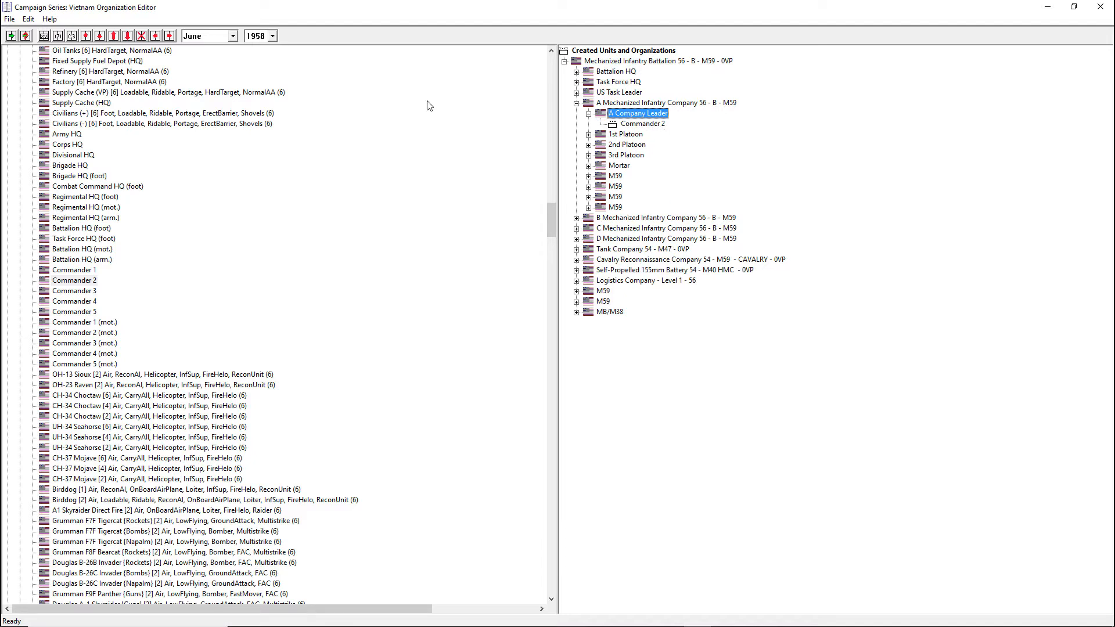
pyautogui.click(71, 36)
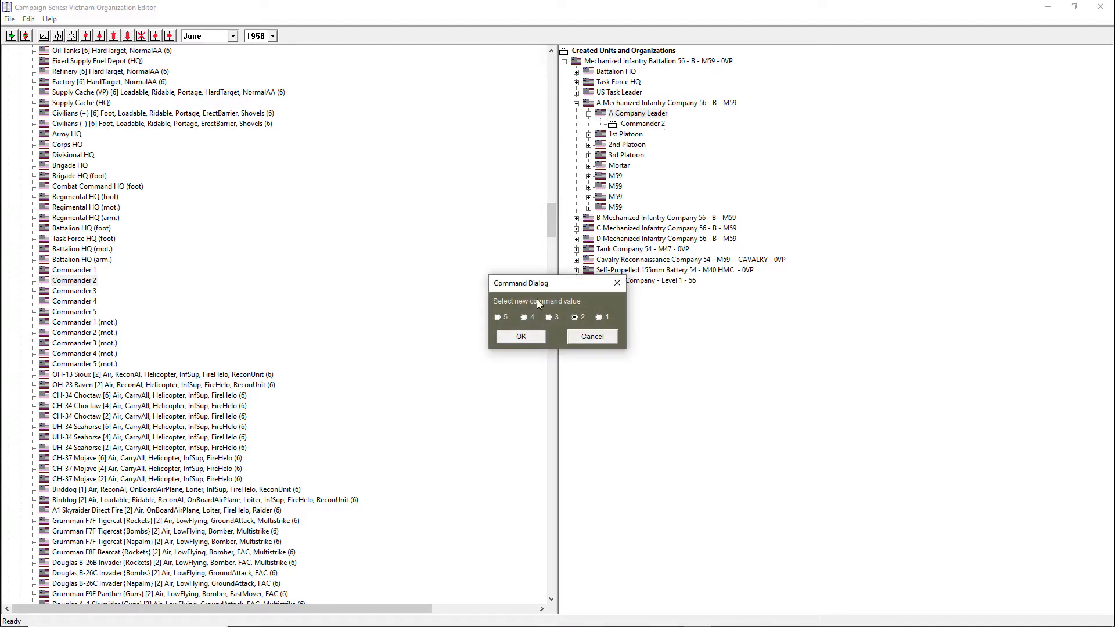
pyautogui.click(528, 339)
pyautogui.click(58, 36)
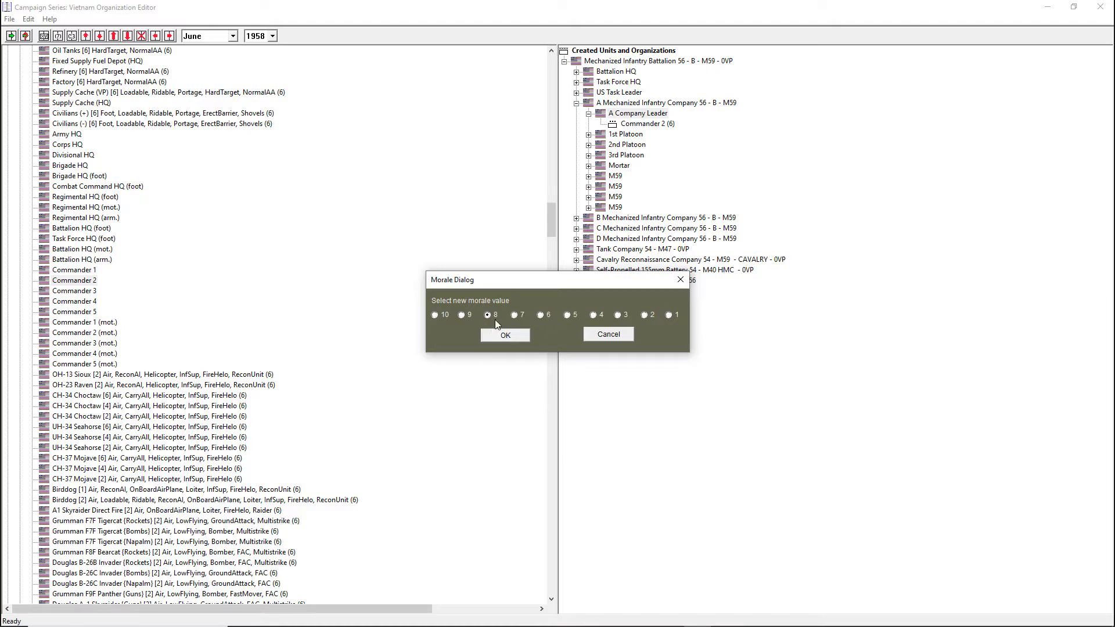
pyautogui.click(503, 336)
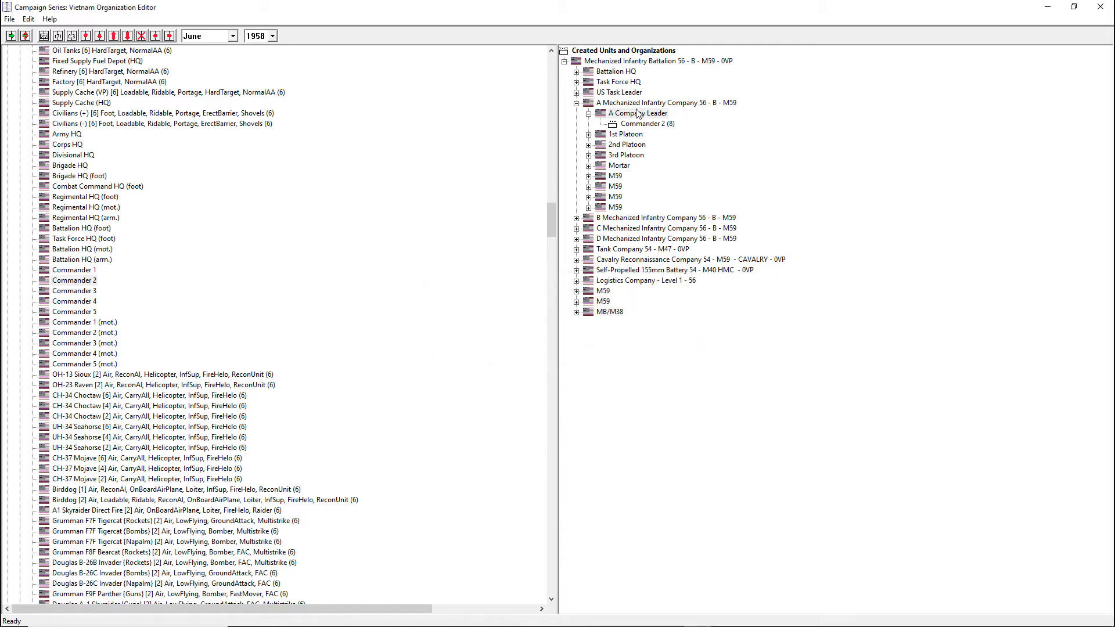
pyautogui.click(639, 115)
pyautogui.click(589, 113)
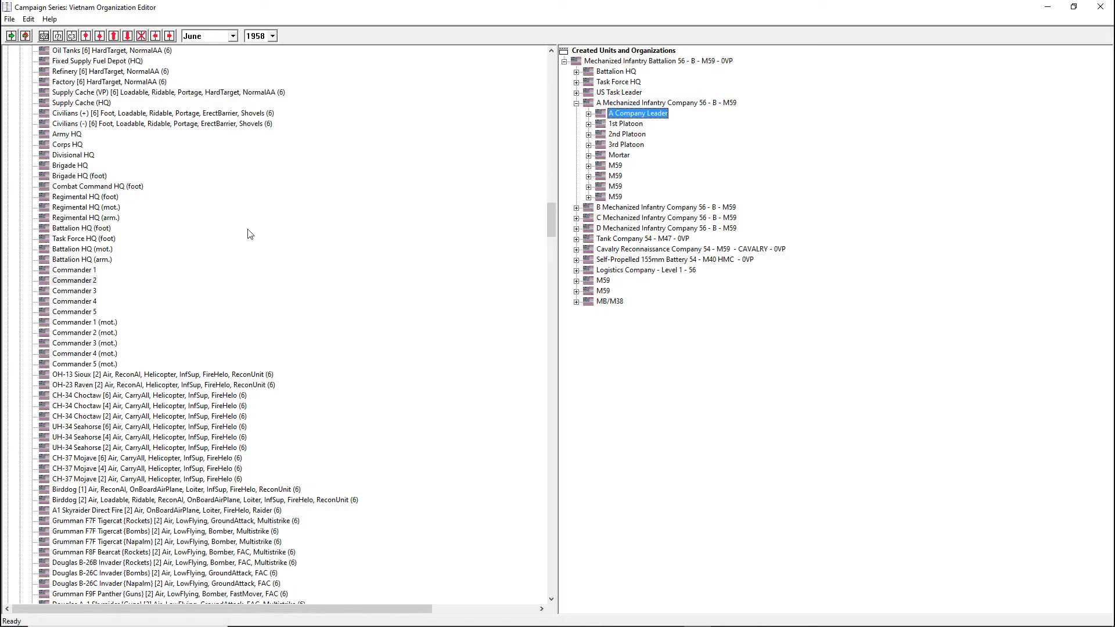
# Add a 1/4 ton truck [2] from the available US platoons to the created units and organizations
pyautogui.scroll(20, 123, 273)
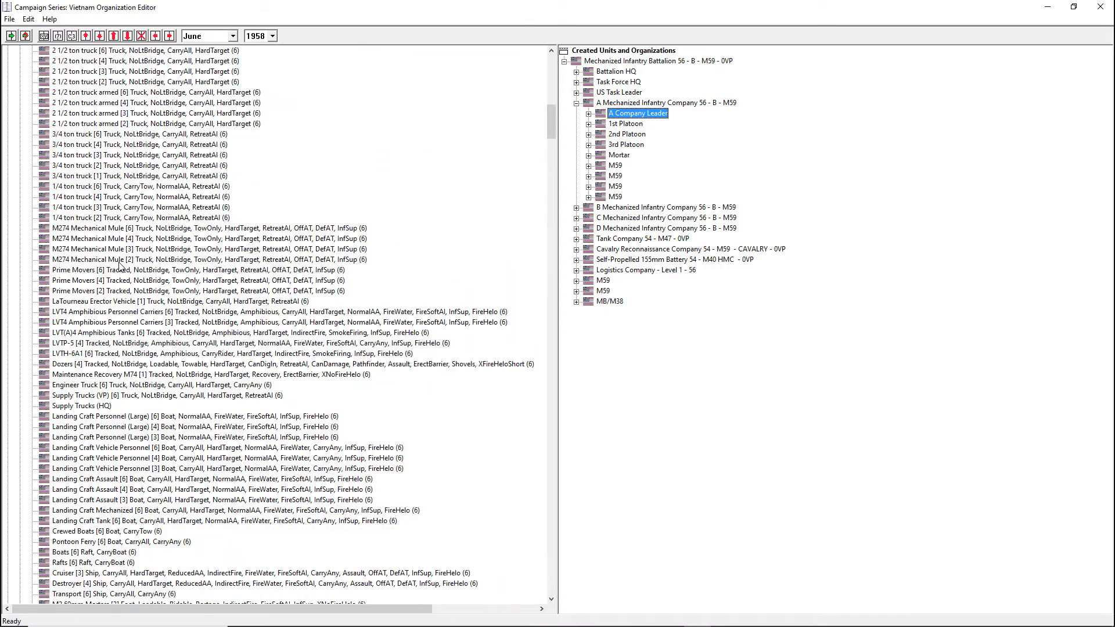
pyautogui.scroll(20, 120, 266)
pyautogui.scroll(-16, 90, 293)
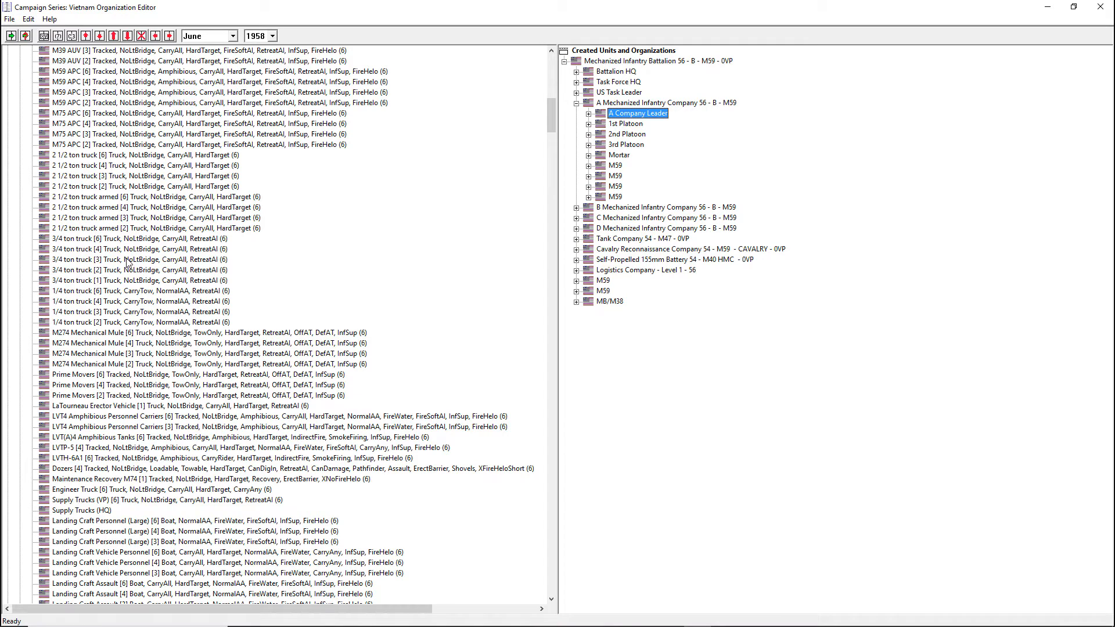
pyautogui.click(116, 324)
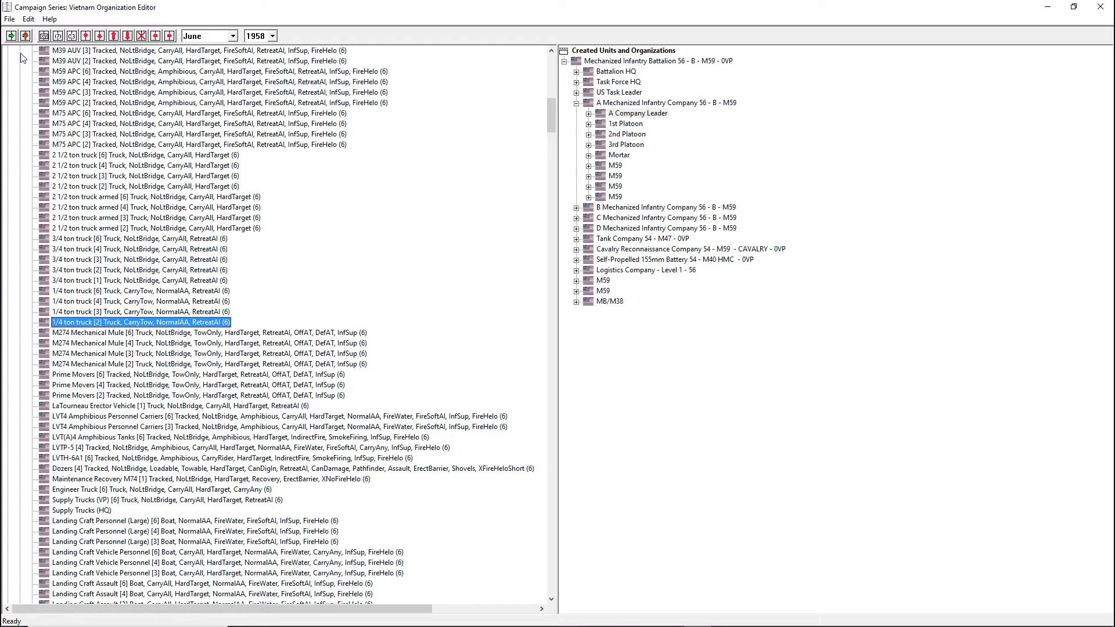
pyautogui.click(12, 36)
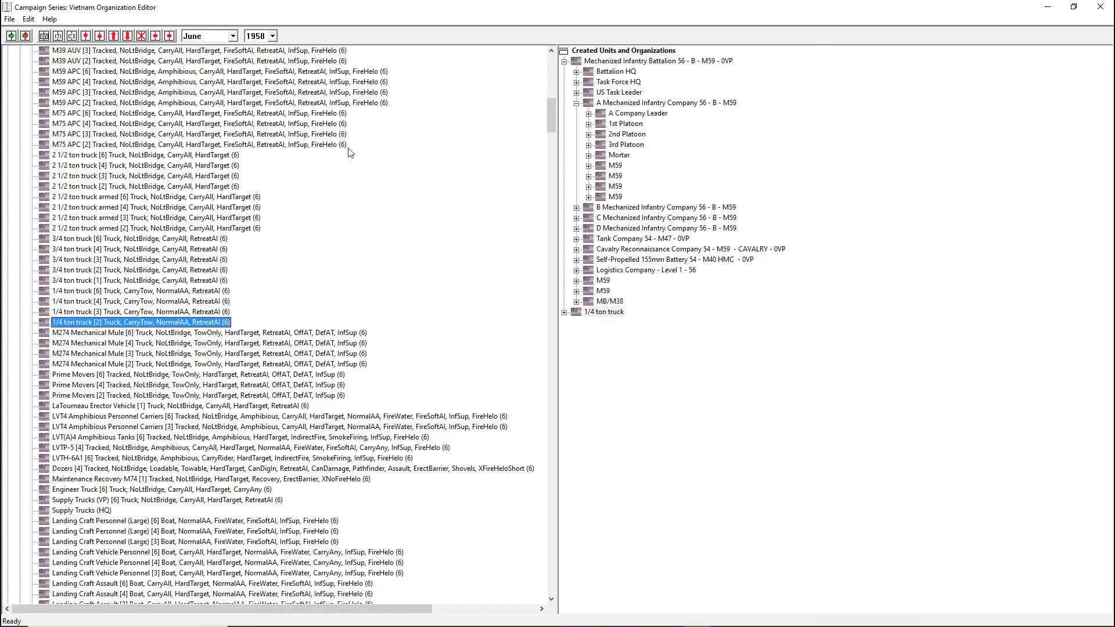
# Attach the 1/4 ton truck to the Mechanized Infantry Battalion and move it up to directly below A Mechanized Infantry Company
pyautogui.click(169, 36)
pyautogui.click(87, 36)
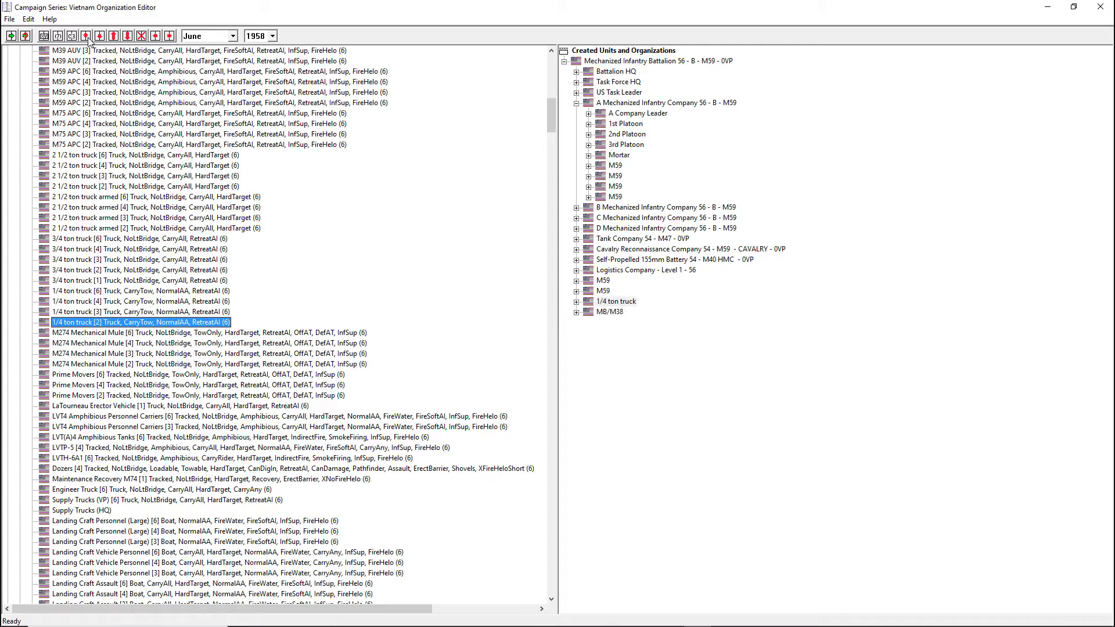
pyautogui.doubleClick(86, 36)
pyautogui.doubleClick(85, 36)
pyautogui.click(85, 36)
pyautogui.doubleClick(86, 36)
pyautogui.click(86, 36)
pyautogui.click(86, 36)
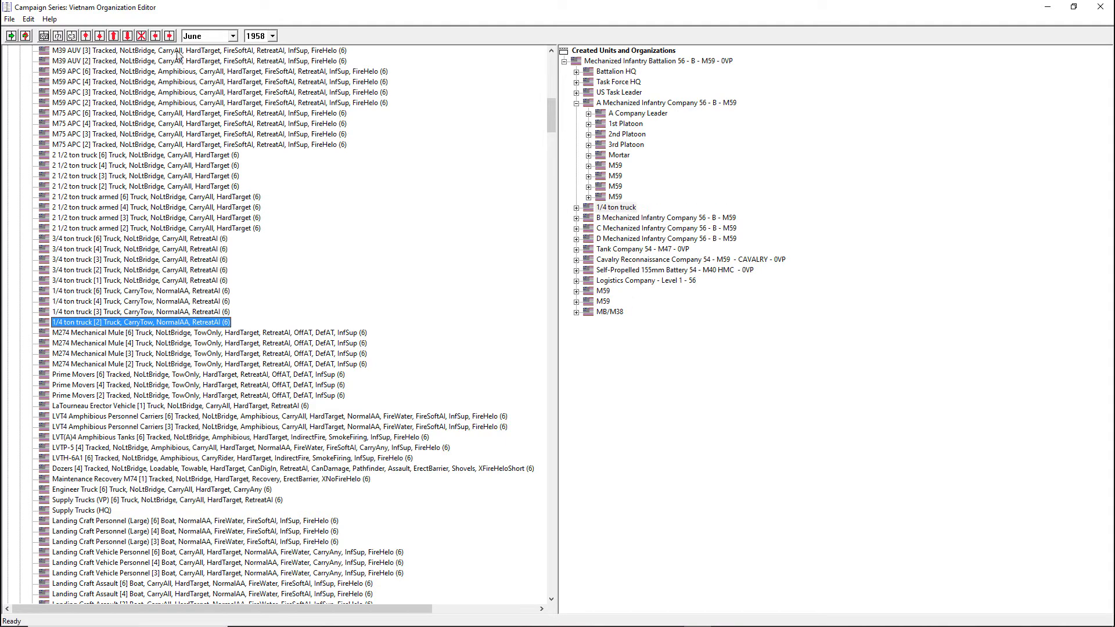
# Attach the 1/4 ton truck to A Mechanized Infantry Company, check its platoon entry, and select A Company Leader
pyautogui.click(170, 37)
pyautogui.click(590, 208)
pyautogui.click(588, 208)
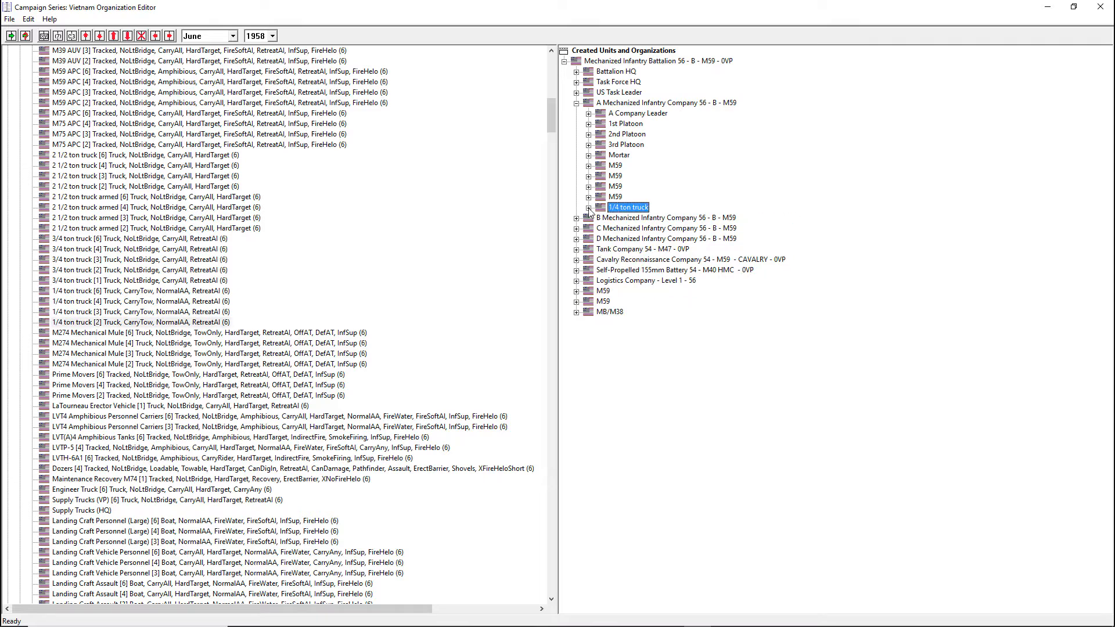
pyautogui.click(588, 209)
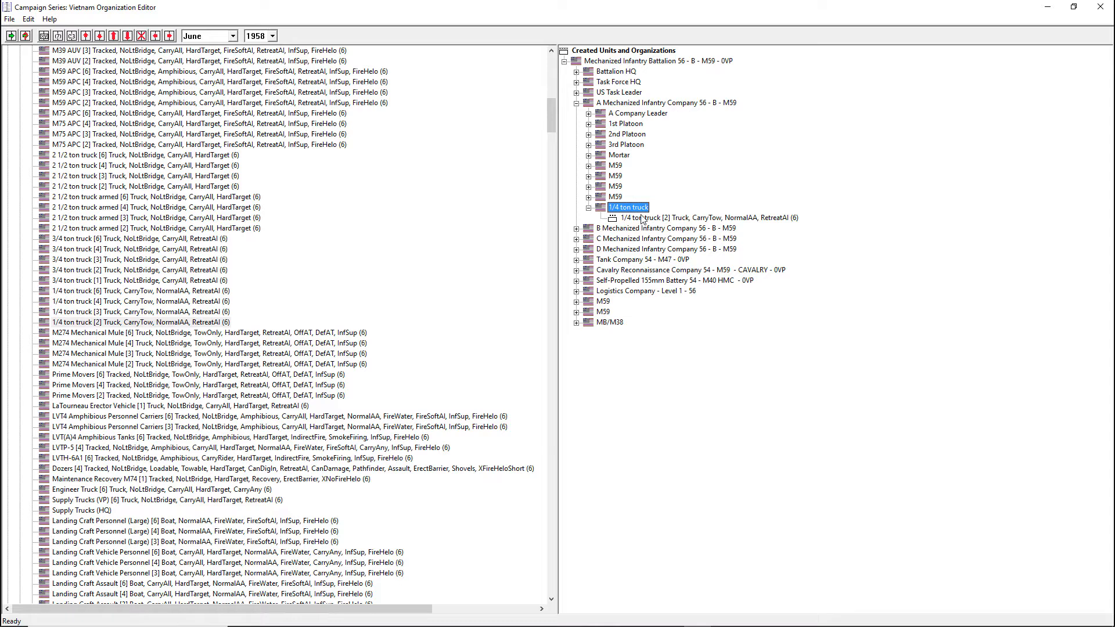
pyautogui.click(589, 208)
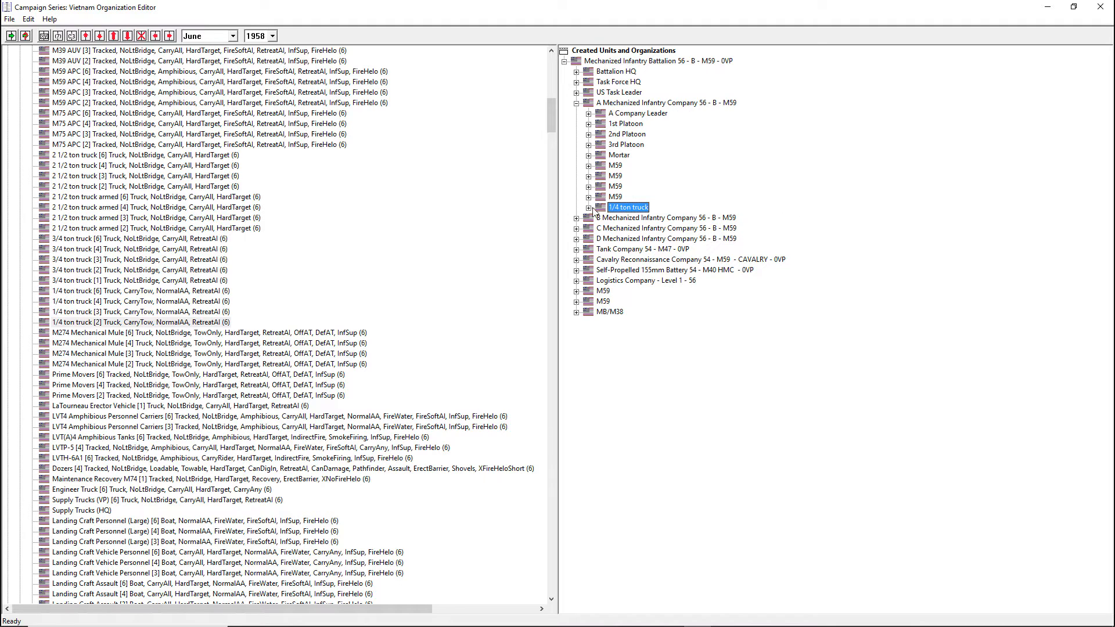
pyautogui.click(621, 115)
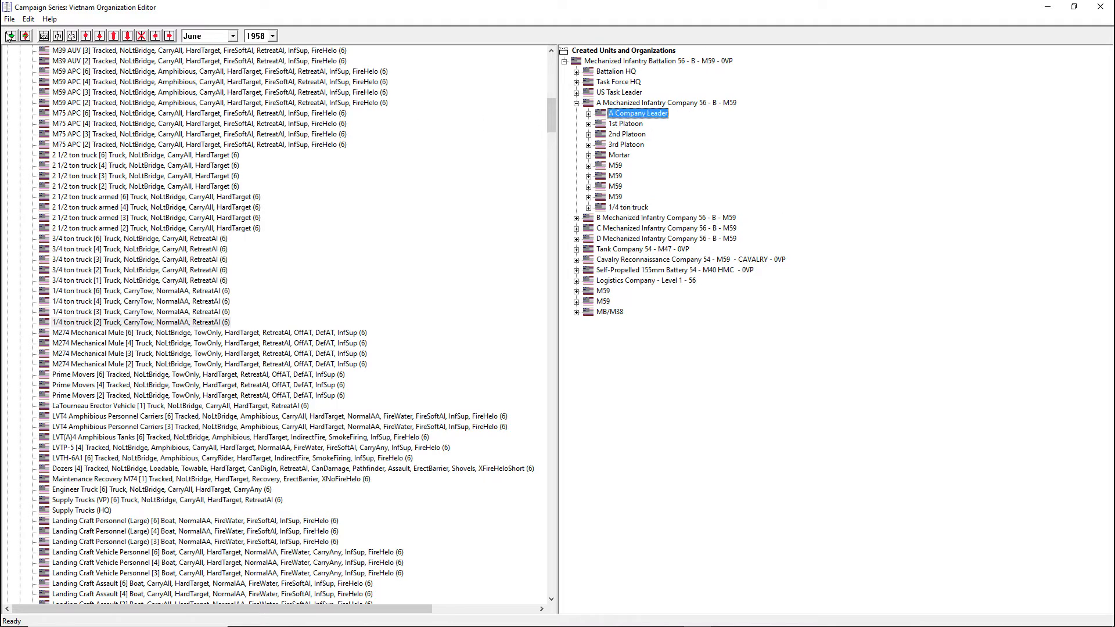
# Save the order of battle in the Scenarios folder as XP_580631_PBEM_Set_C01.org
pyautogui.click(9, 19)
pyautogui.click(34, 92)
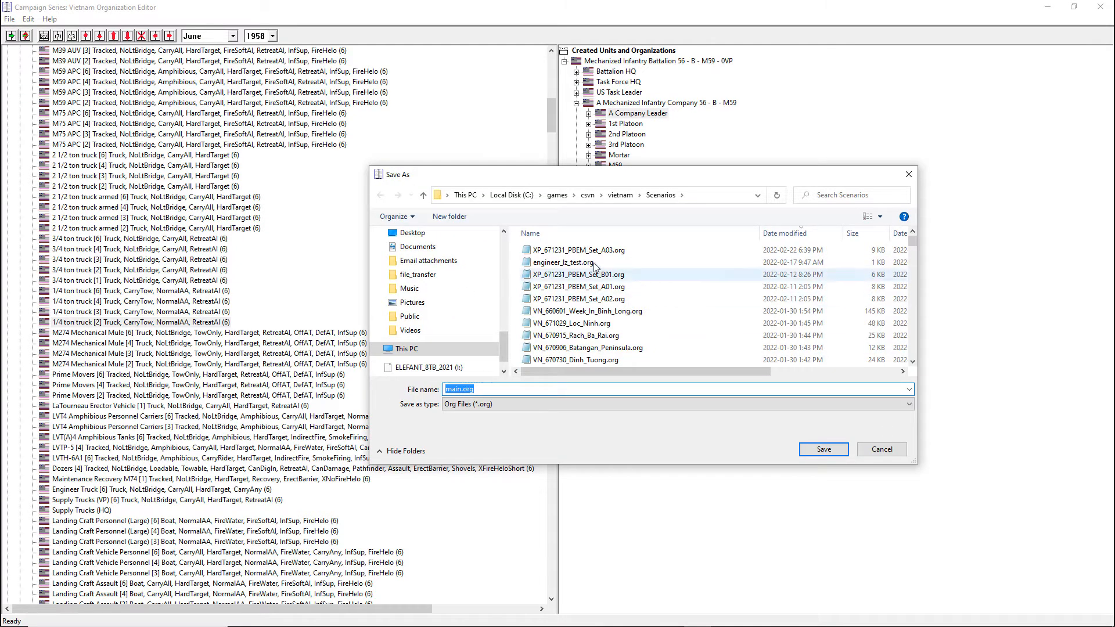
pyautogui.click(462, 390)
pyautogui.doubleClick(462, 390)
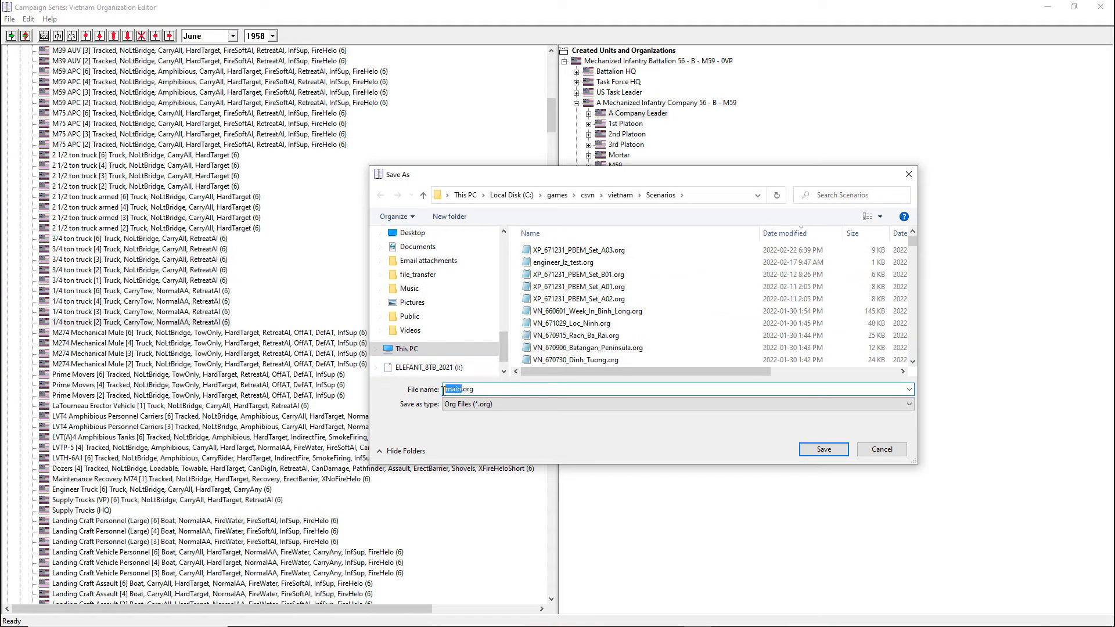
pyautogui.write('XP_671231_PBEM_Set_C01')
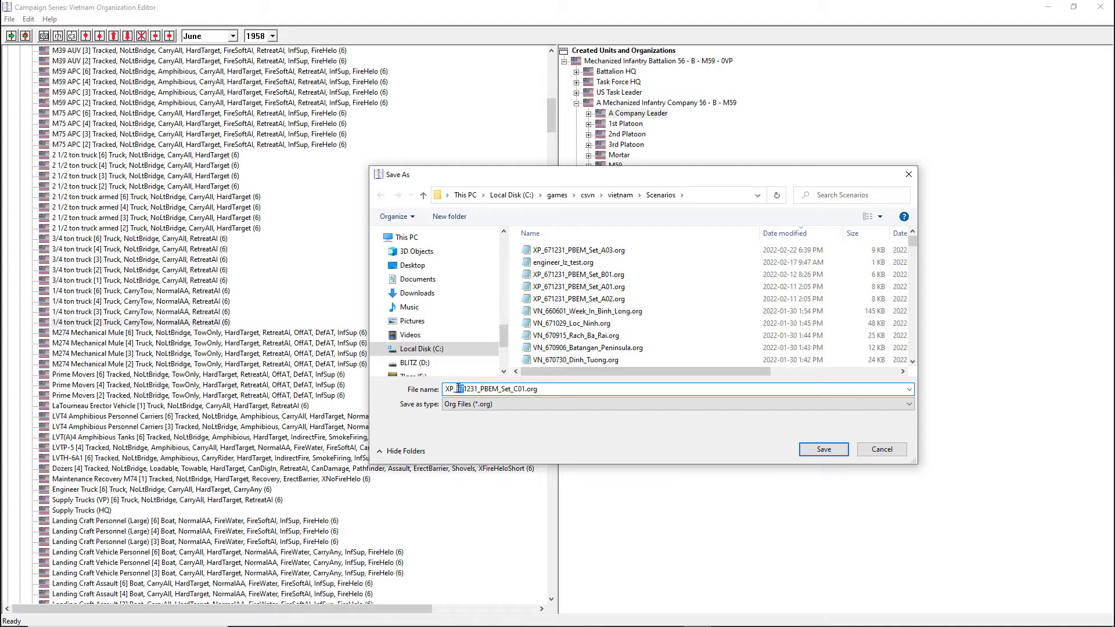
pyautogui.press('BackSpace')
pyautogui.write('8')
pyautogui.moveTo(464, 389); pyautogui.dragTo(468, 389)
pyautogui.write('06')
pyautogui.moveTo(478, 389); pyautogui.dragTo(456, 389)
pyautogui.click(823, 449)
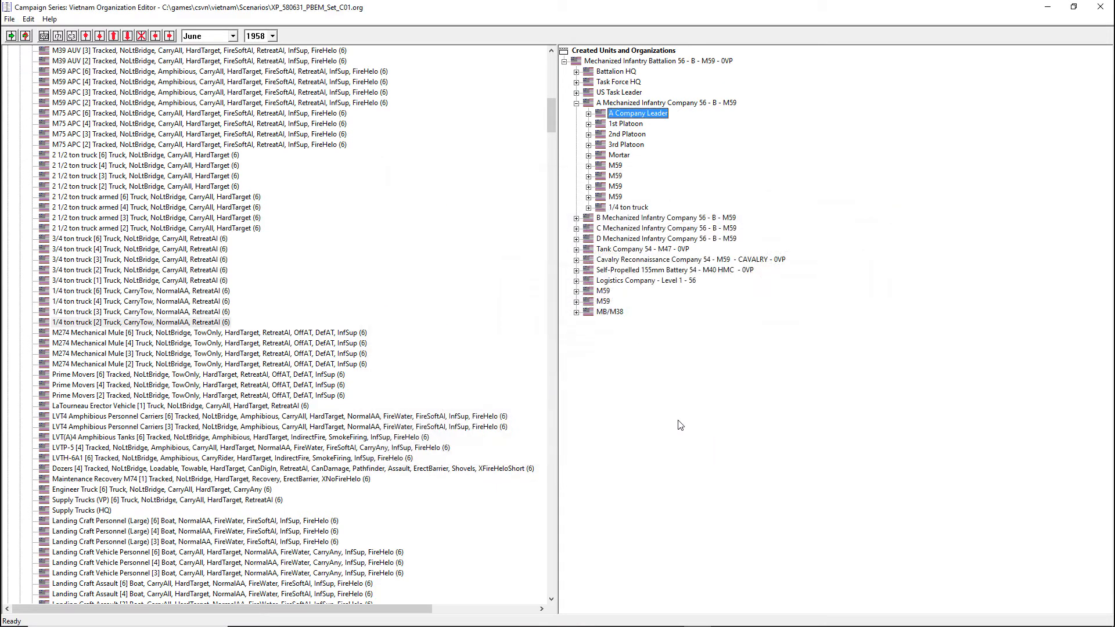
pyautogui.click(10, 20)
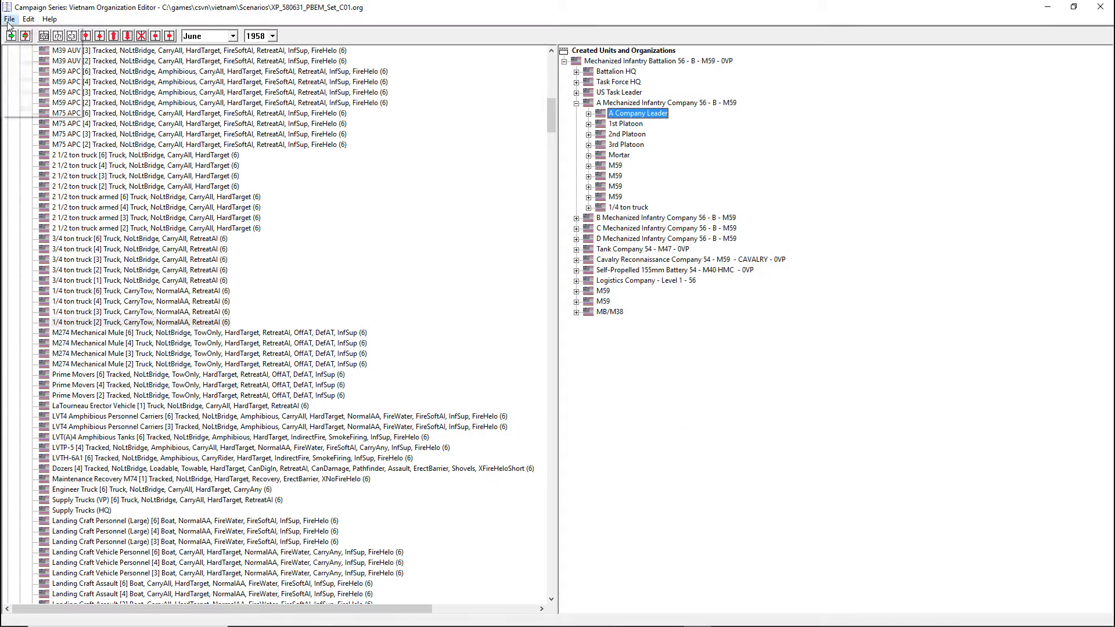
pyautogui.click(33, 79)
# Switch to the Scenarios folder in File Explorer, list the files by date modified, and select the newly saved .org file
pyautogui.doubleClick(587, 4)
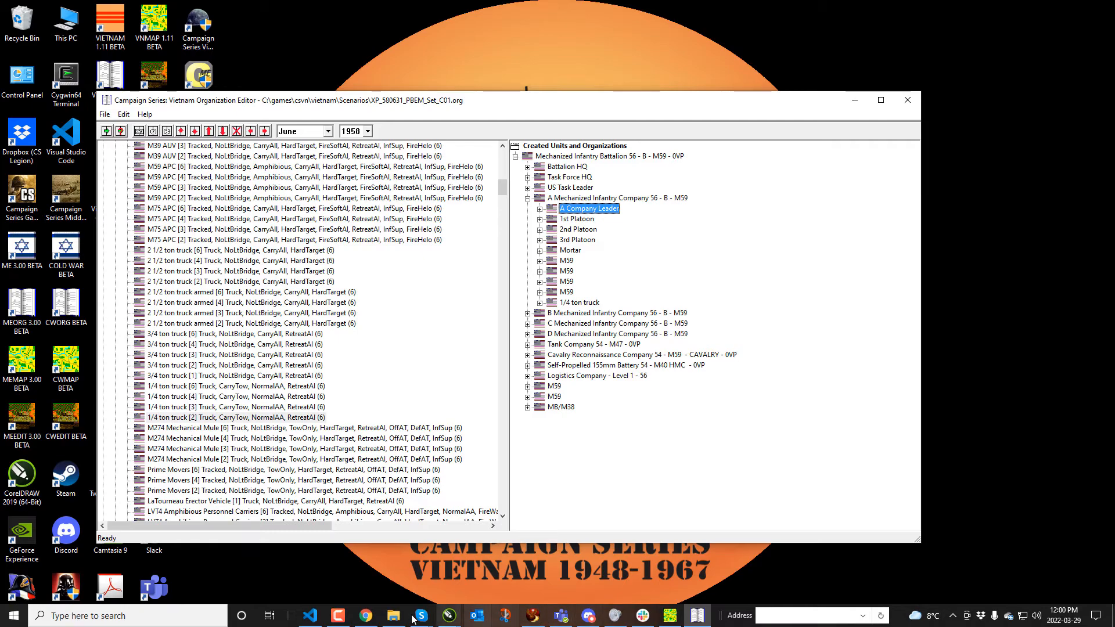
pyautogui.click(393, 615)
pyautogui.click(641, 152)
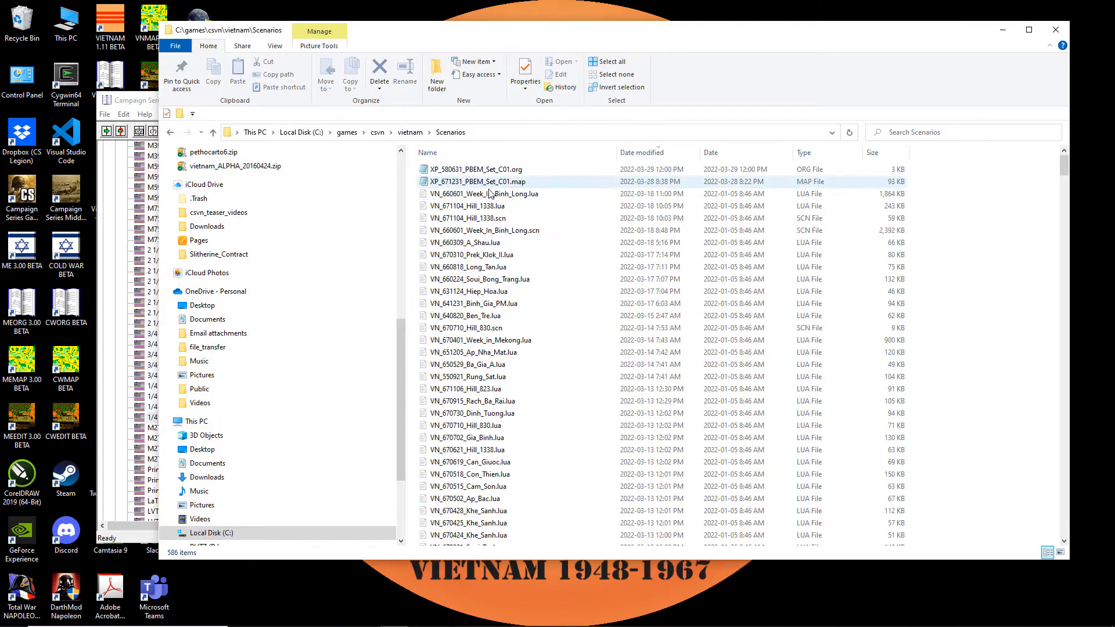
pyautogui.click(453, 173)
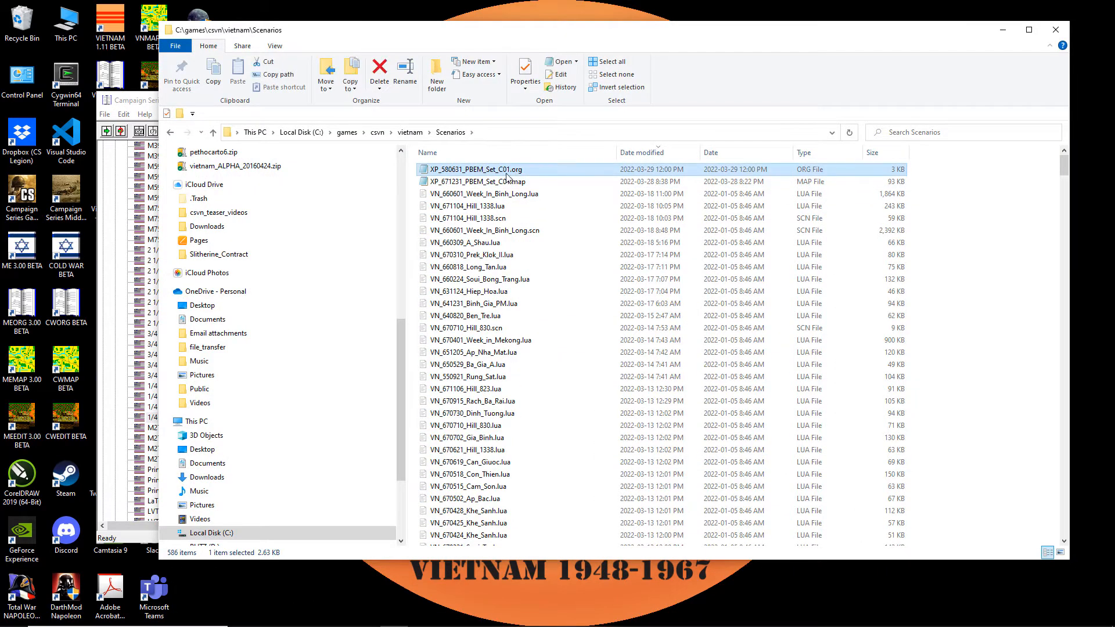
# Close the Vietnam Map Editor and rename XP_671231_PBEM_Set_C01.map with the organization file's name, XP_580631_PBEM_Set_C01
pyautogui.click(670, 618)
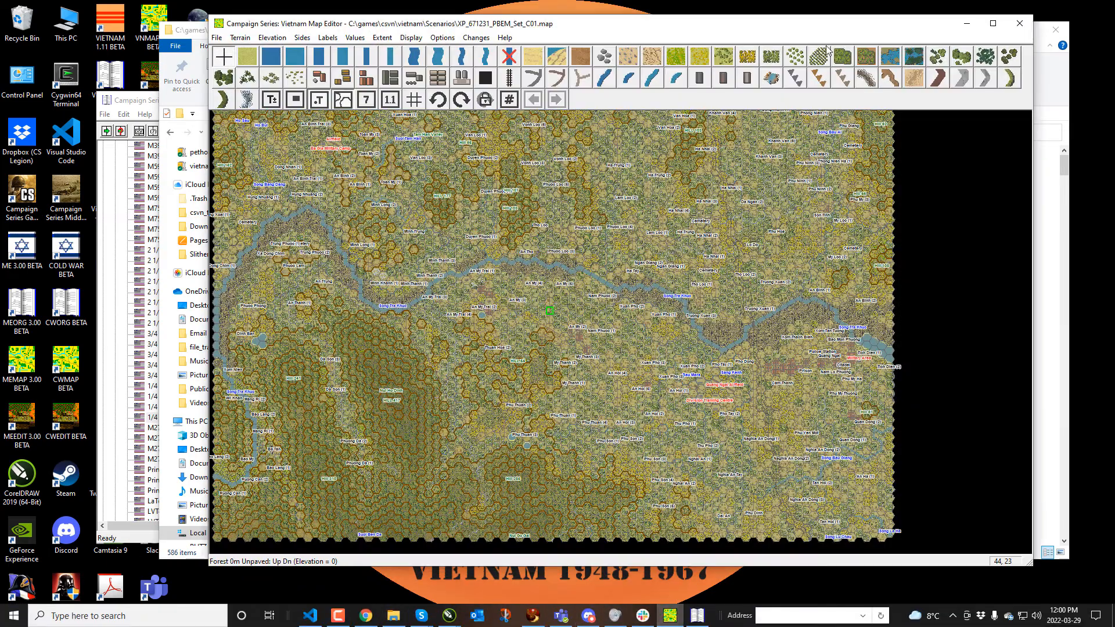
pyautogui.click(1020, 25)
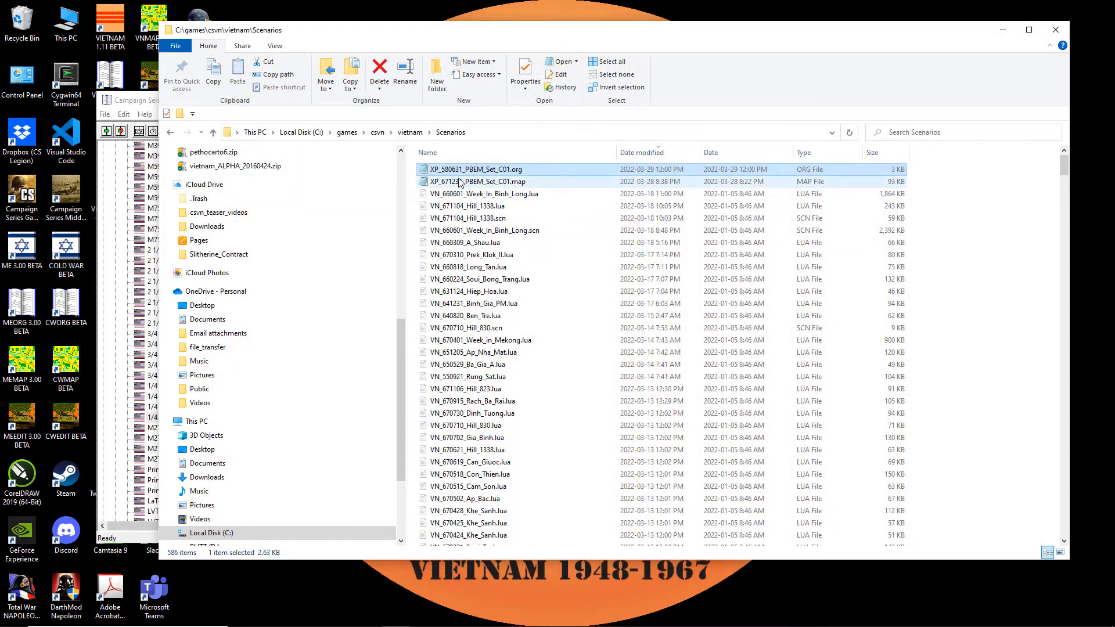
pyautogui.click(461, 175)
pyautogui.hotkey('ctrl', 'c')
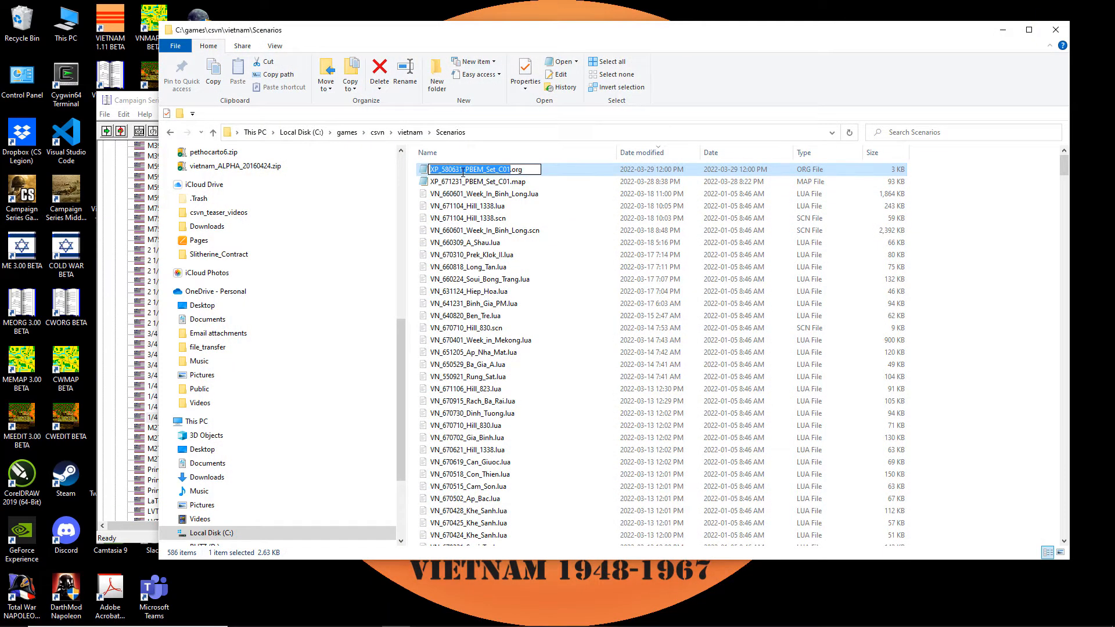
pyautogui.click(499, 182)
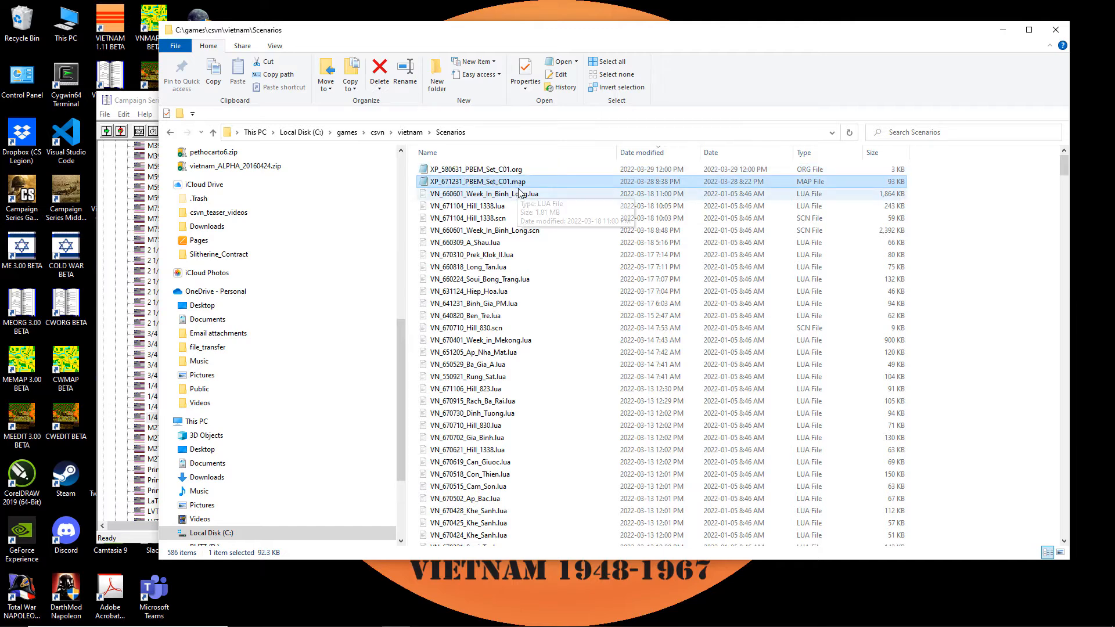
pyautogui.press('F2')
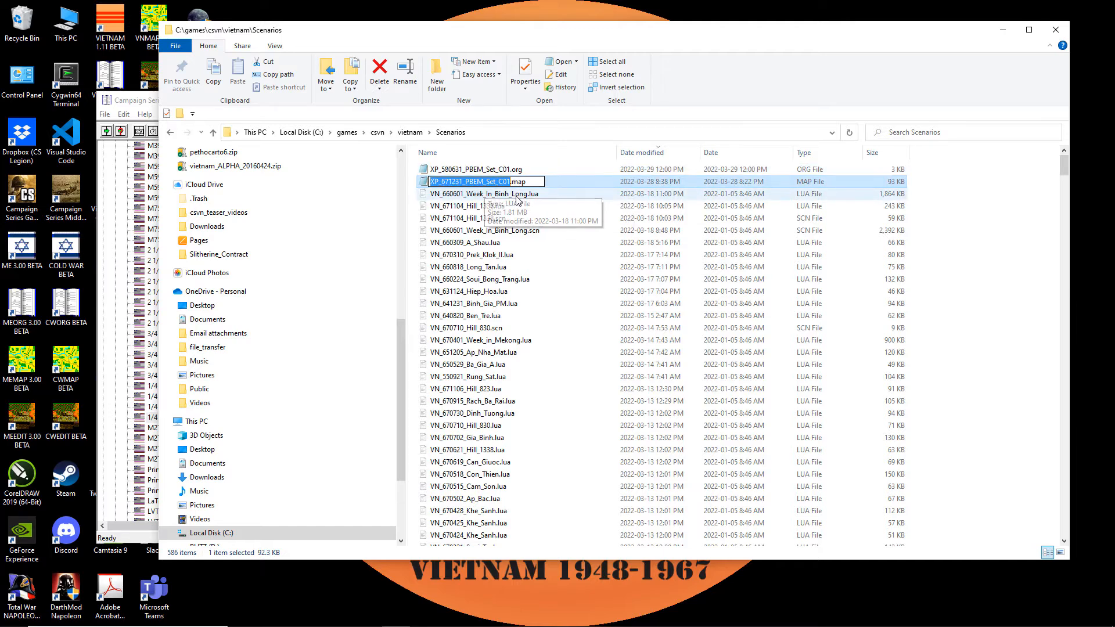
pyautogui.hotkey('ctrl', 'v')
pyautogui.press('Return')
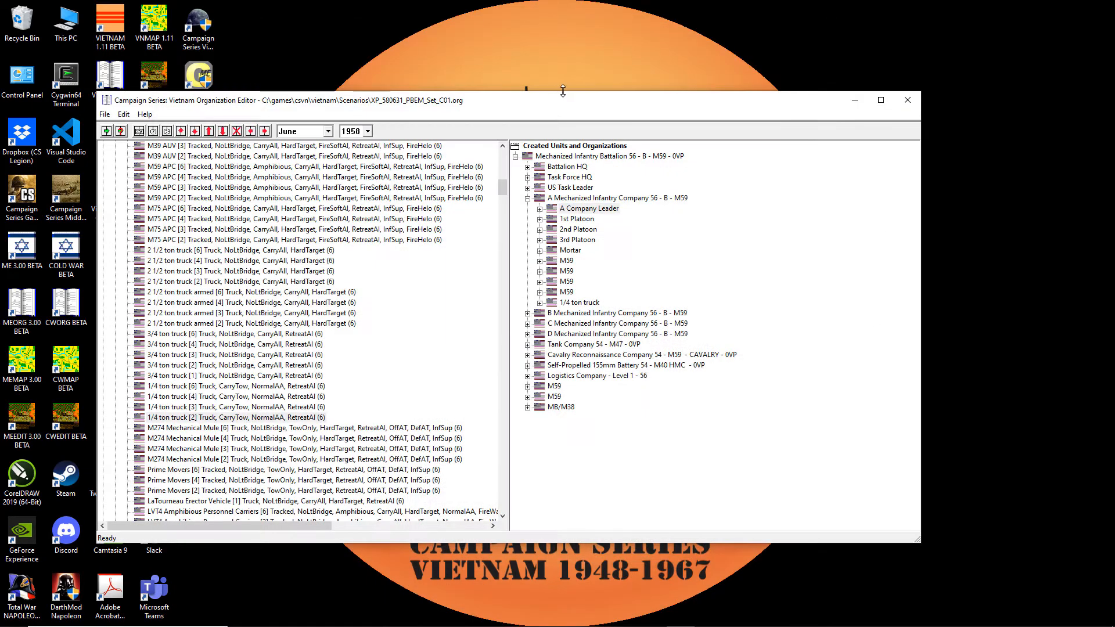
# Return to the maximized Organization Editor, collapse the available United States platoons, and expand the United States companies
pyautogui.doubleClick(564, 99)
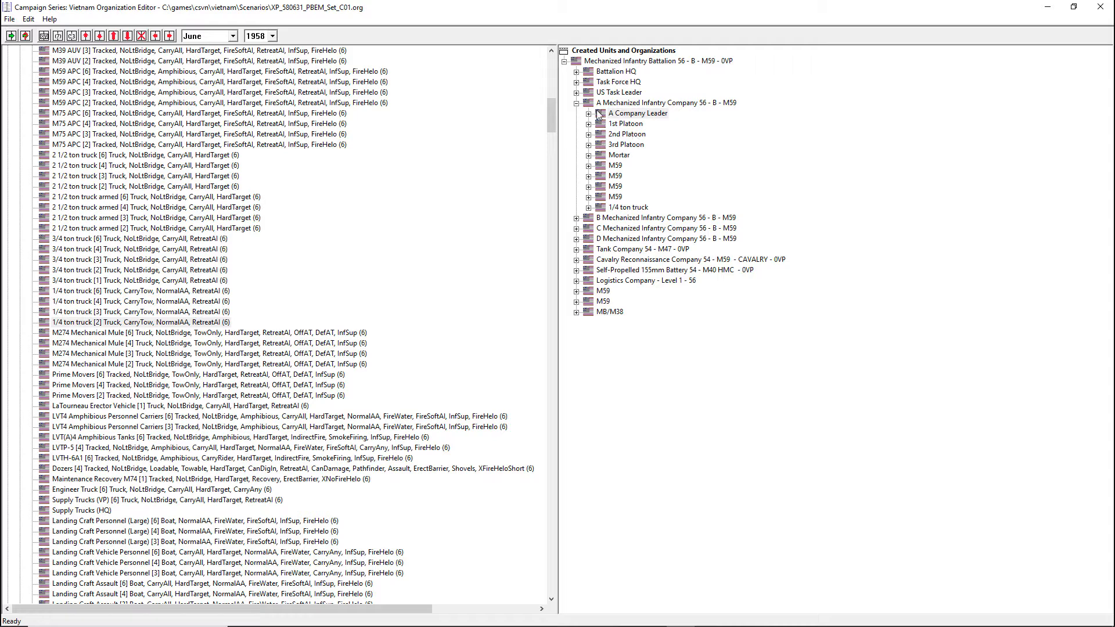
pyautogui.moveTo(552, 121); pyautogui.dragTo(548, 78)
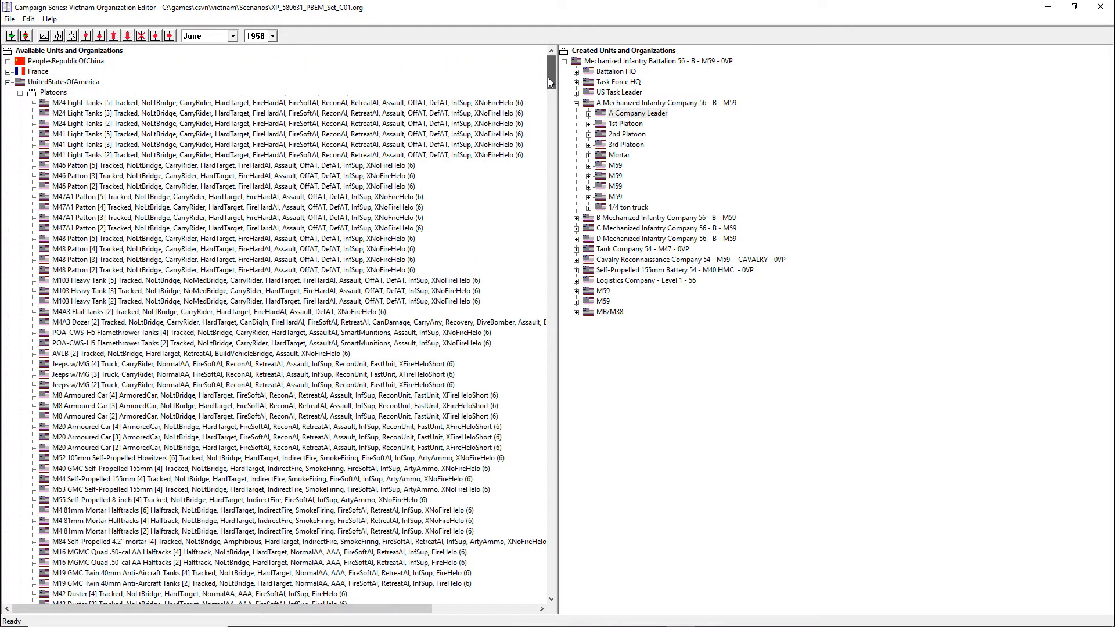
pyautogui.click(20, 93)
pyautogui.click(21, 103)
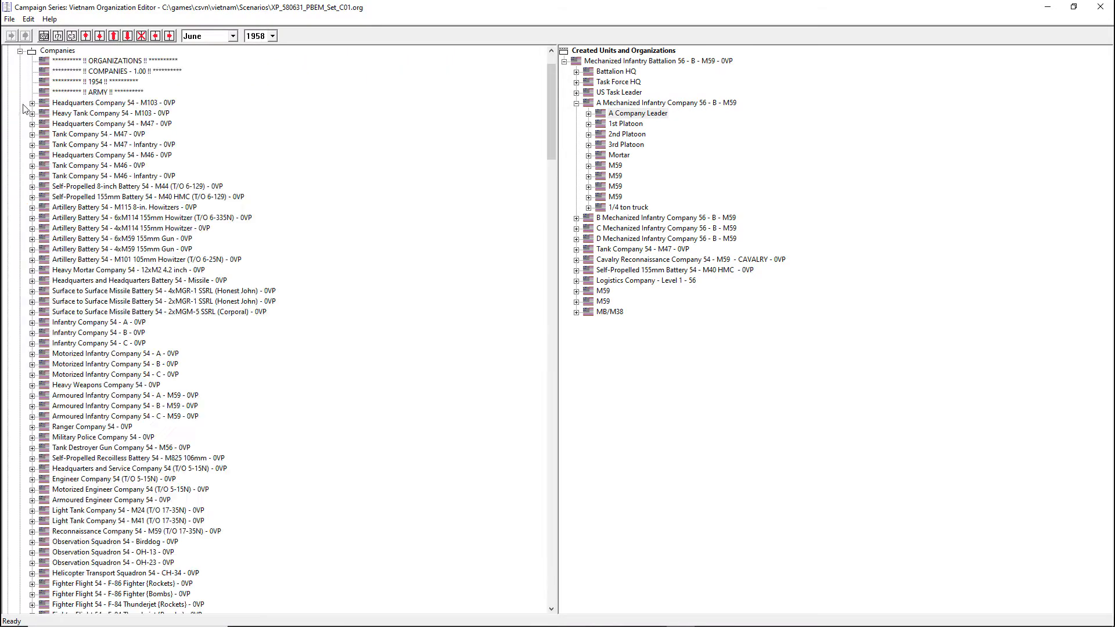
# Examine the available United States company organizations from 1954 to 1958 across the Army, Cavalry, Marines and Airborne sections
pyautogui.scroll(-20, 137, 296)
pyautogui.scroll(8, 139, 311)
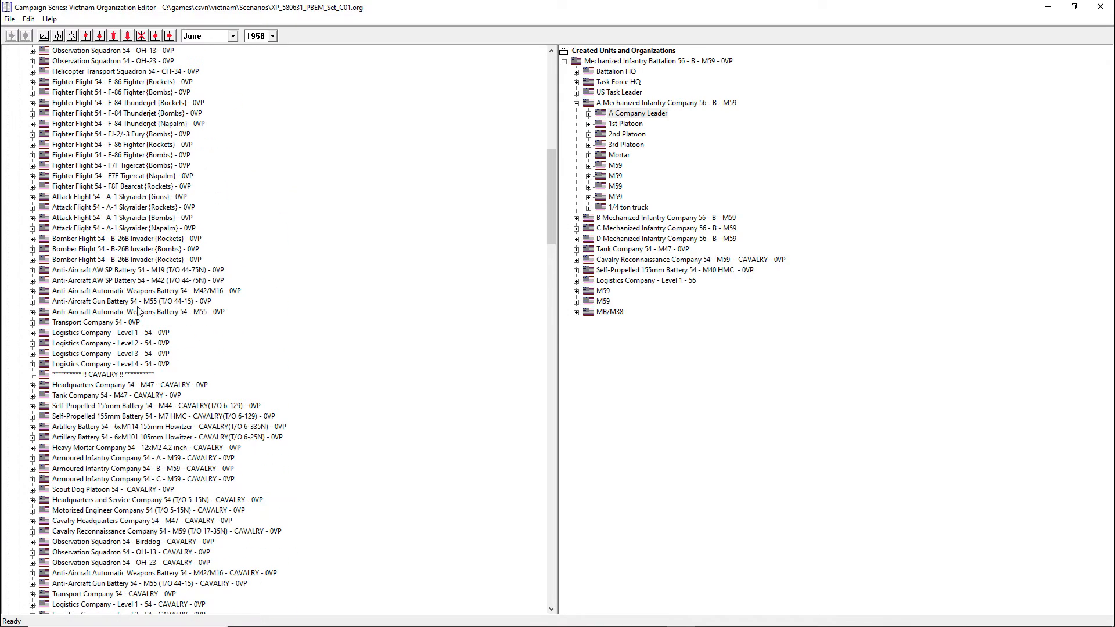
pyautogui.scroll(-20, 148, 308)
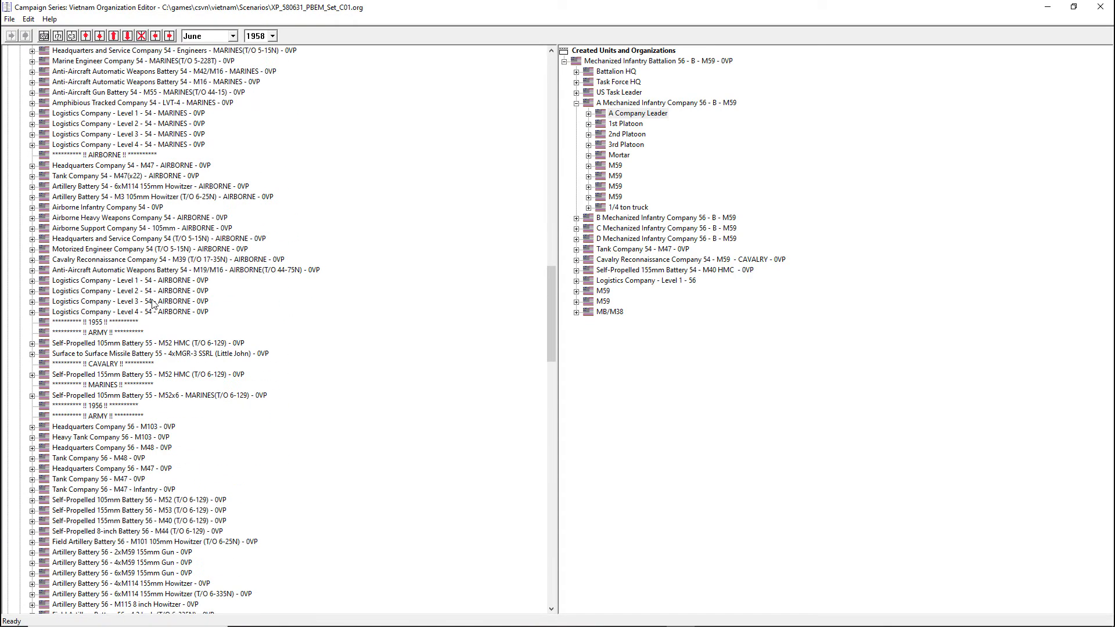
pyautogui.scroll(-20, 152, 302)
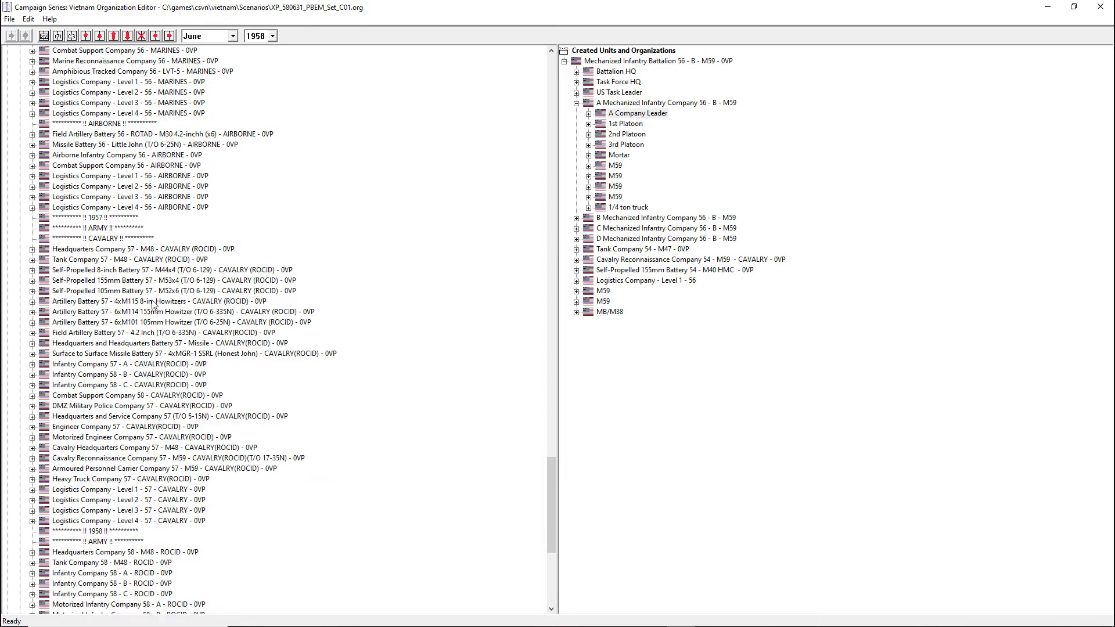
pyautogui.scroll(-2, 153, 303)
pyautogui.scroll(-2, 155, 303)
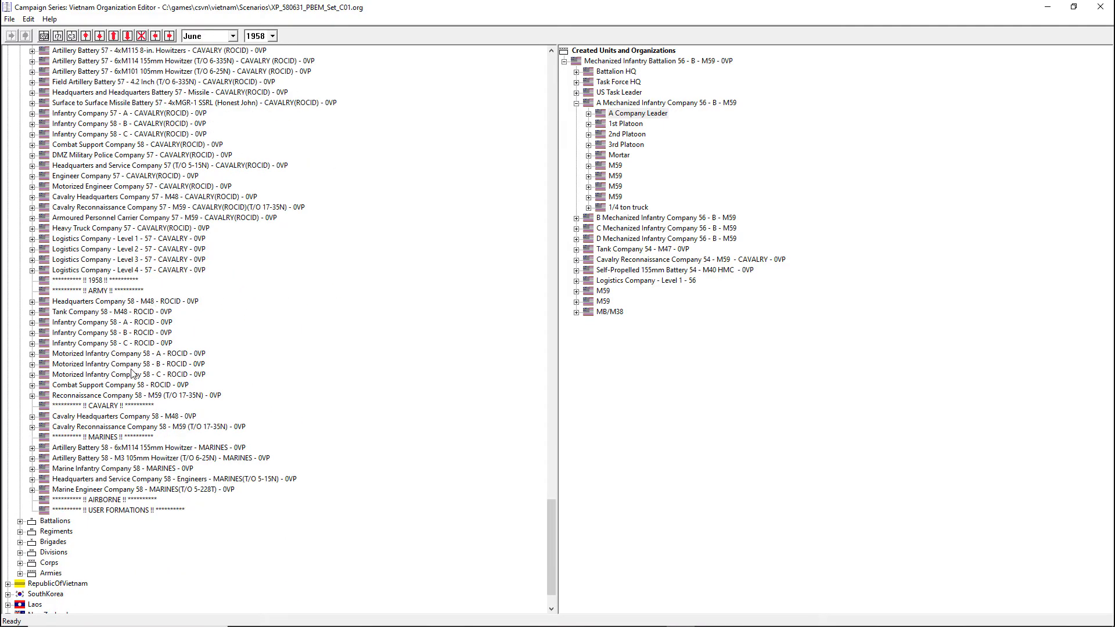
pyautogui.scroll(8, 133, 373)
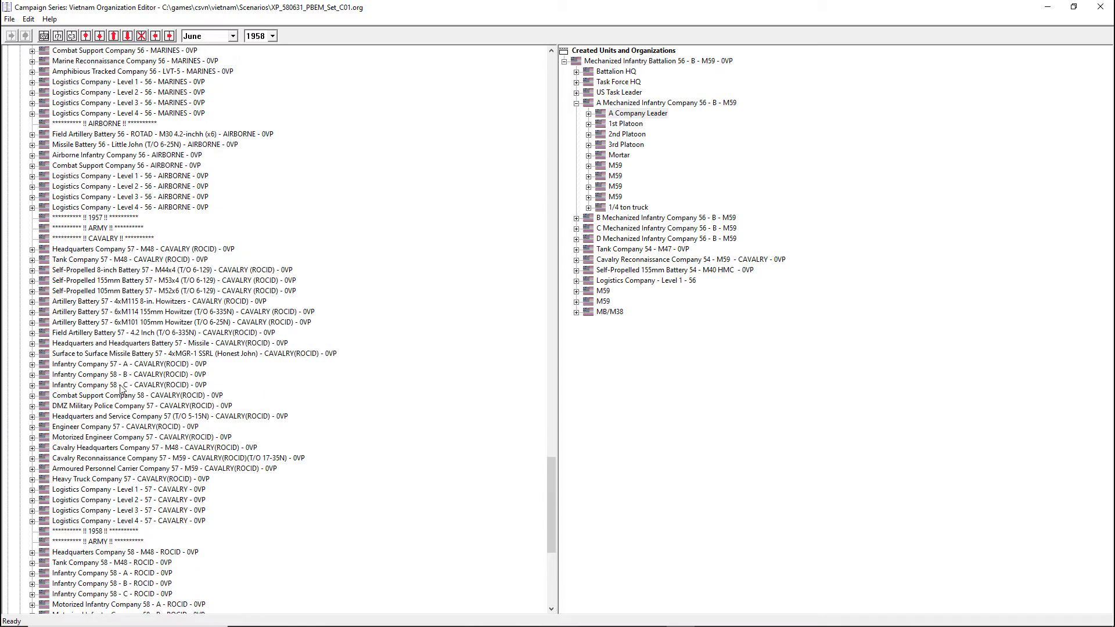
pyautogui.scroll(14, 99, 410)
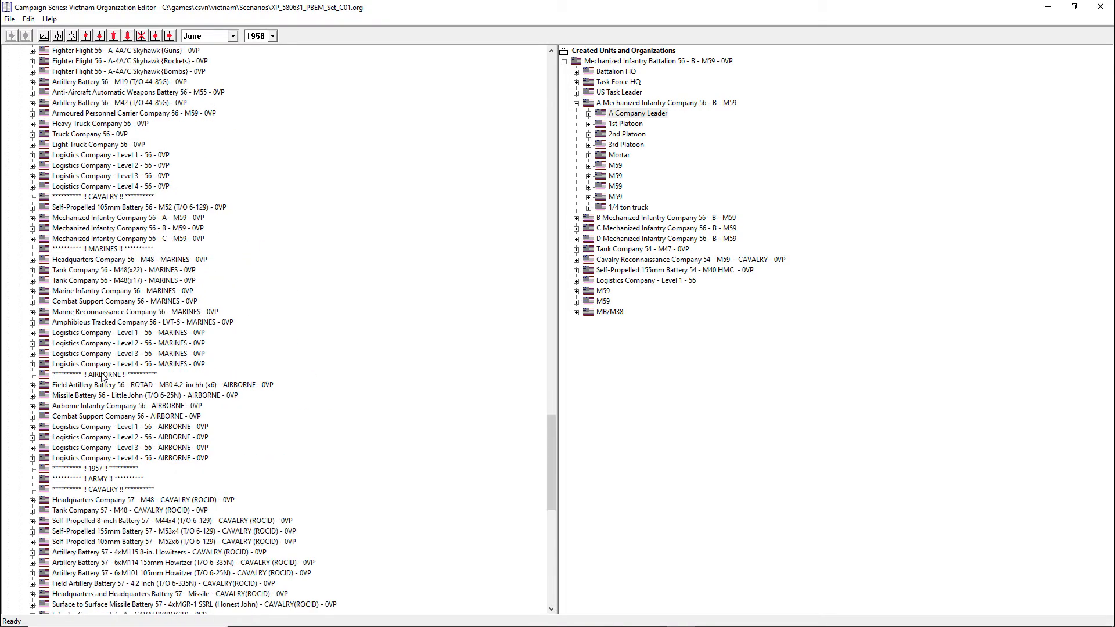
pyautogui.scroll(2, 116, 388)
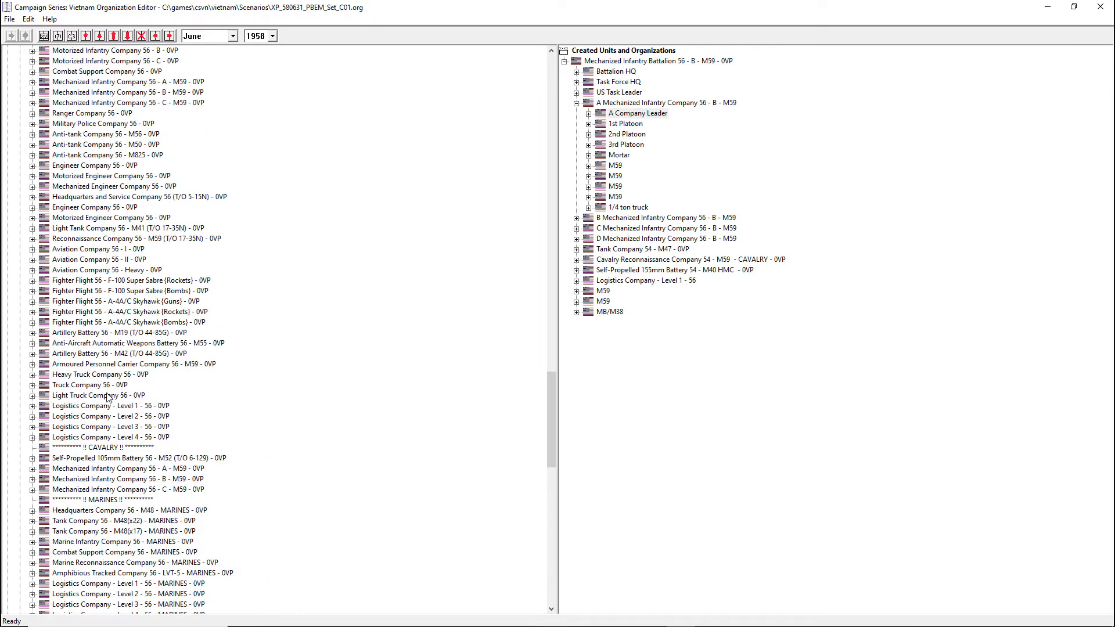
pyautogui.scroll(2, 100, 372)
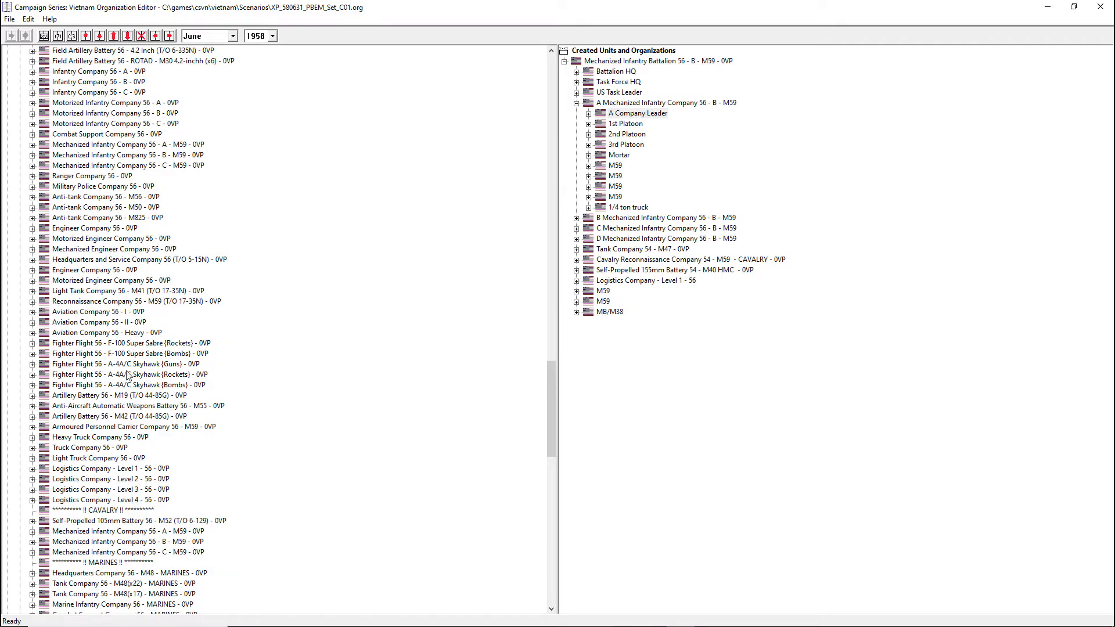
pyautogui.scroll(12, 107, 345)
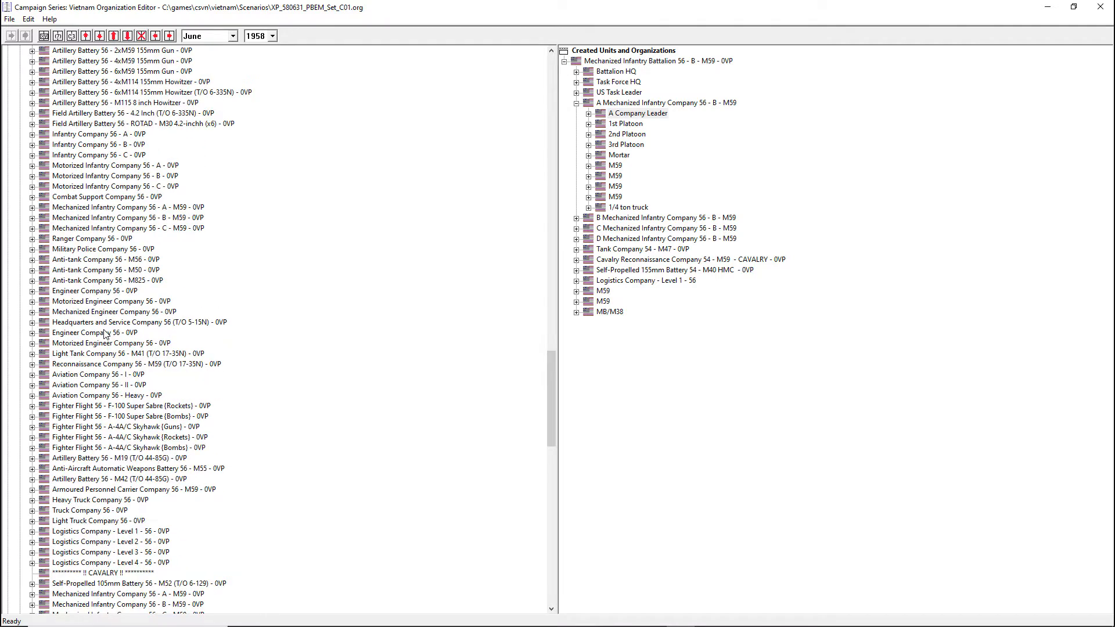
pyautogui.scroll(12, 110, 361)
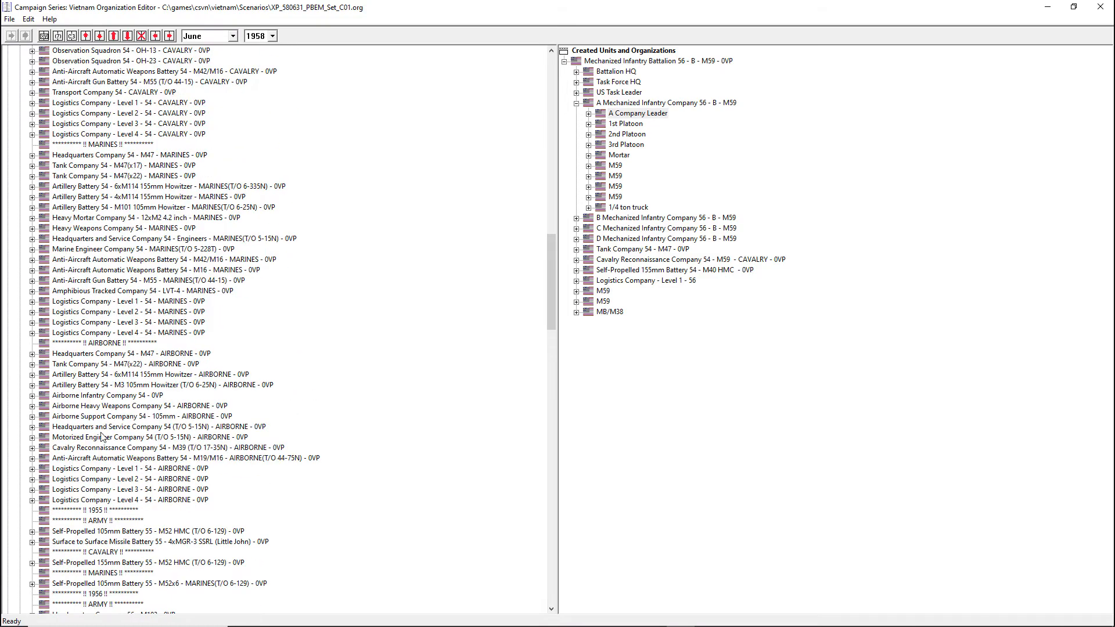
pyautogui.scroll(4, 113, 363)
pyautogui.scroll(4, 113, 360)
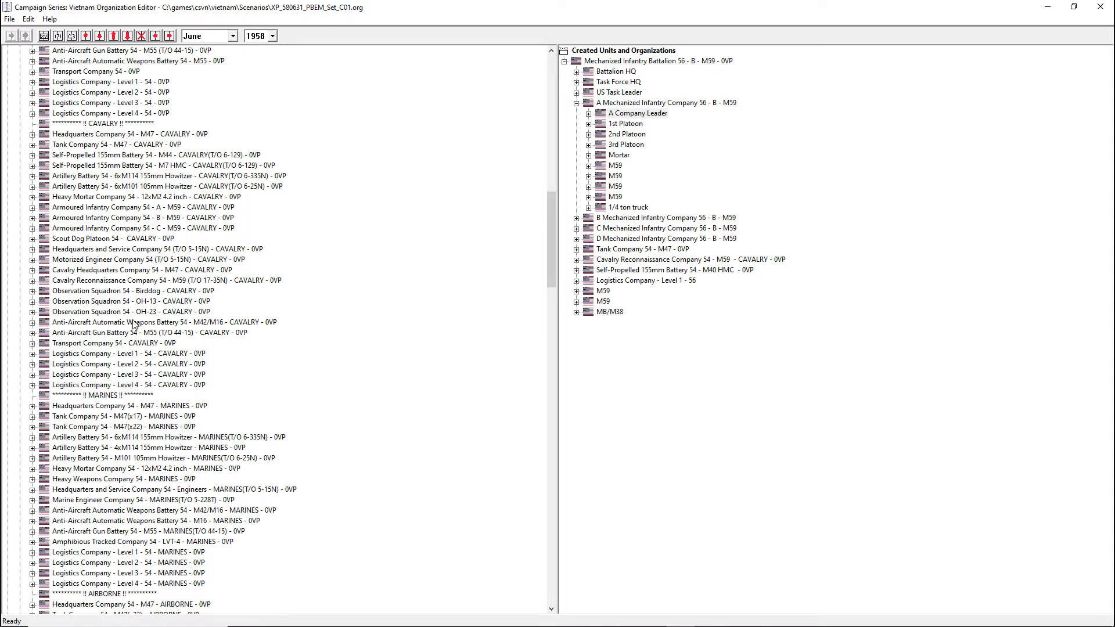
pyautogui.scroll(16, 124, 313)
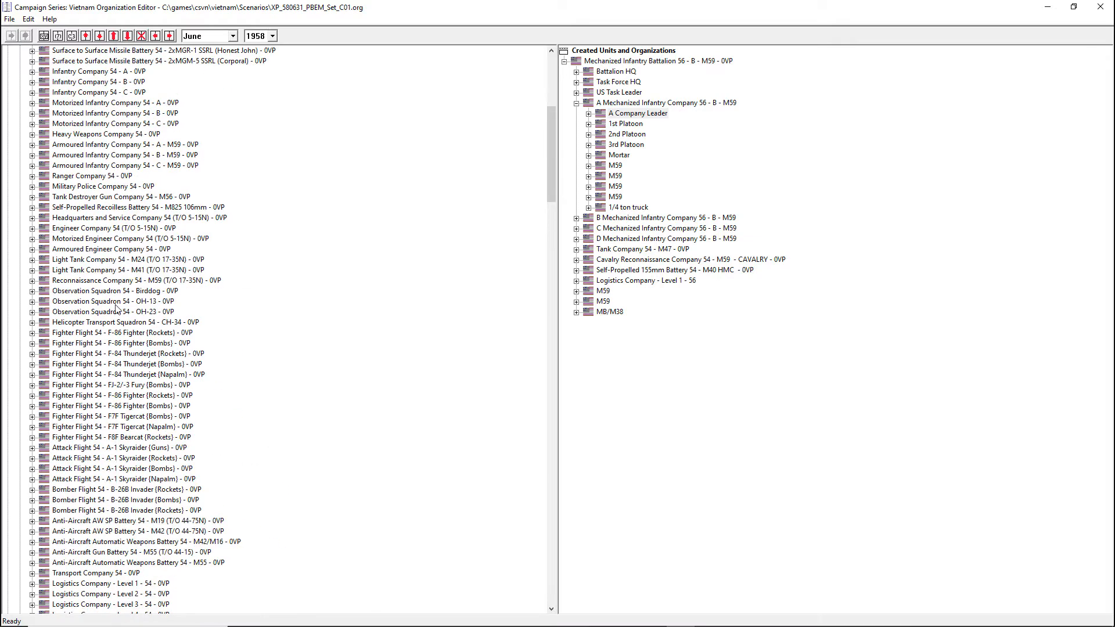
# Add Observation Squadron 54 - OH-23 to the mechanized infantry battalion and move it directly above the Logistics Company
pyautogui.click(120, 313)
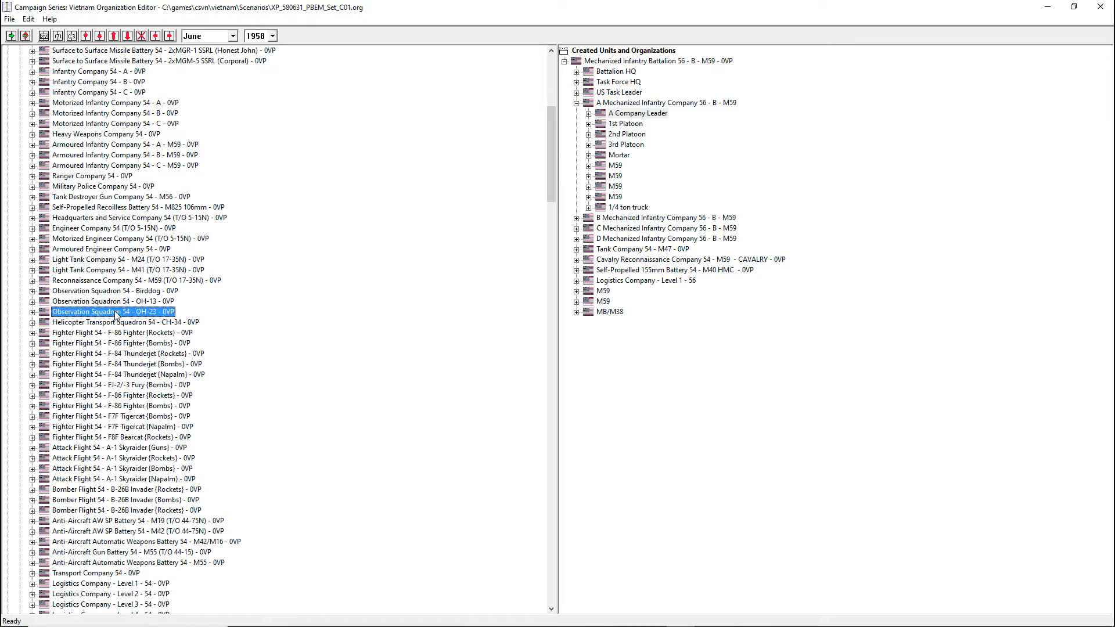
pyautogui.click(11, 36)
pyautogui.click(168, 36)
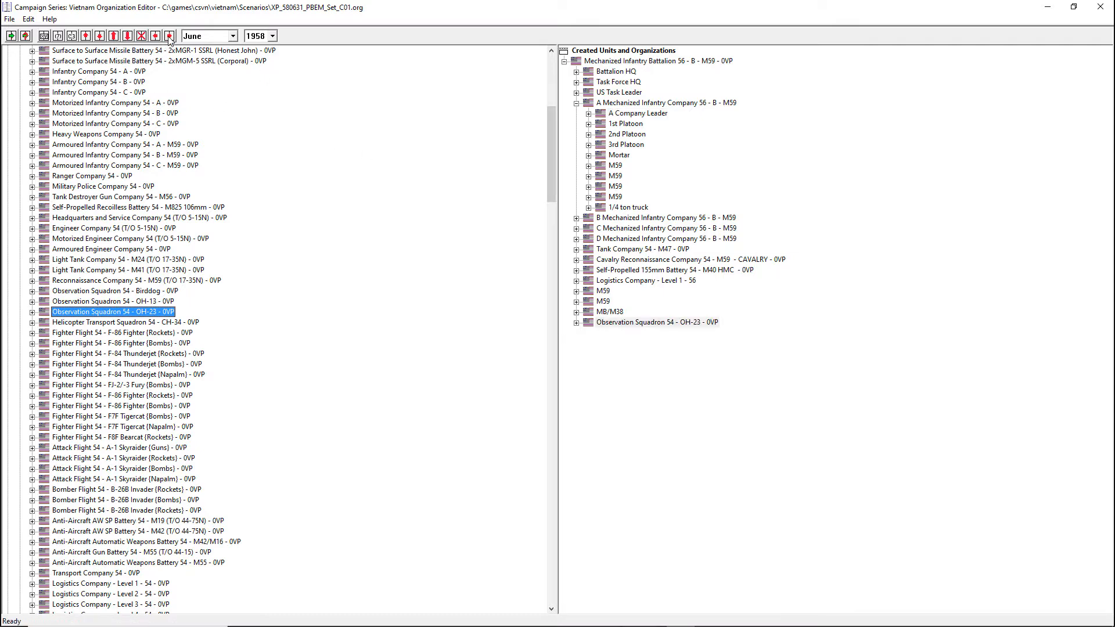
pyautogui.click(88, 36)
pyautogui.click(88, 36)
pyautogui.click(87, 37)
pyautogui.click(88, 37)
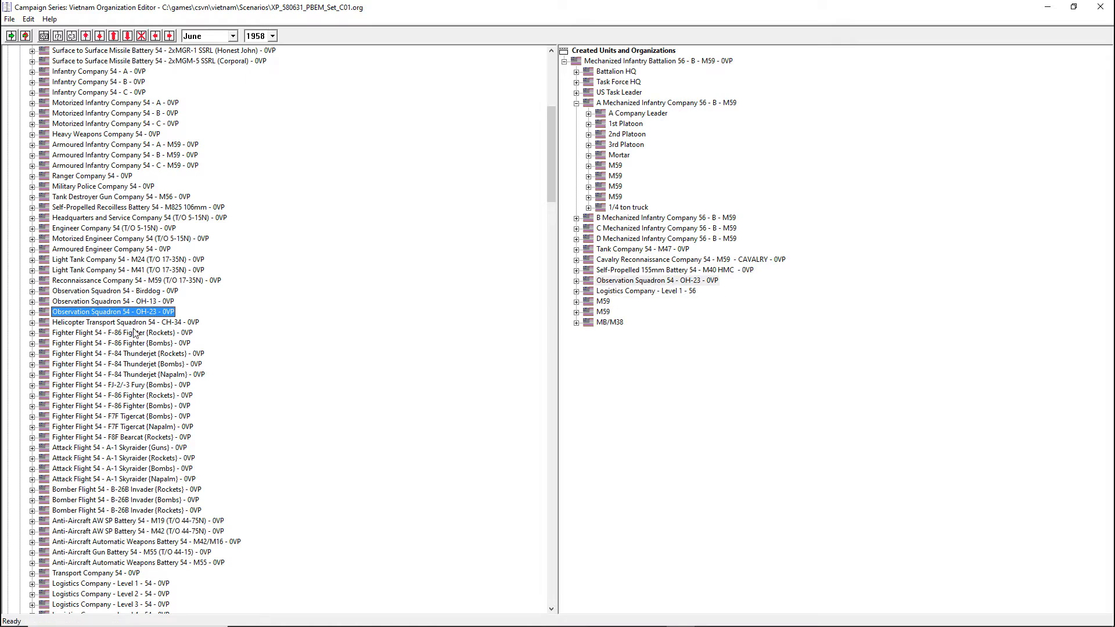
# Compare the Motorized and Armoured Engineer Company 54 compositions, and add the motorized one to the mechanized infantry battalion
pyautogui.click(135, 240)
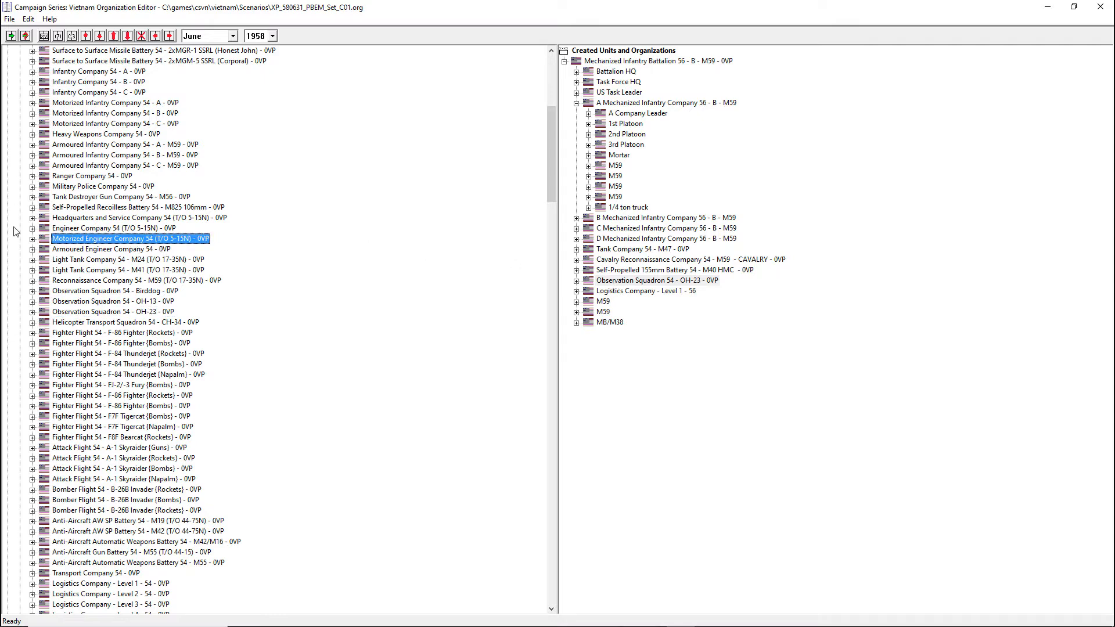
pyautogui.click(33, 238)
pyautogui.click(32, 238)
pyautogui.click(32, 249)
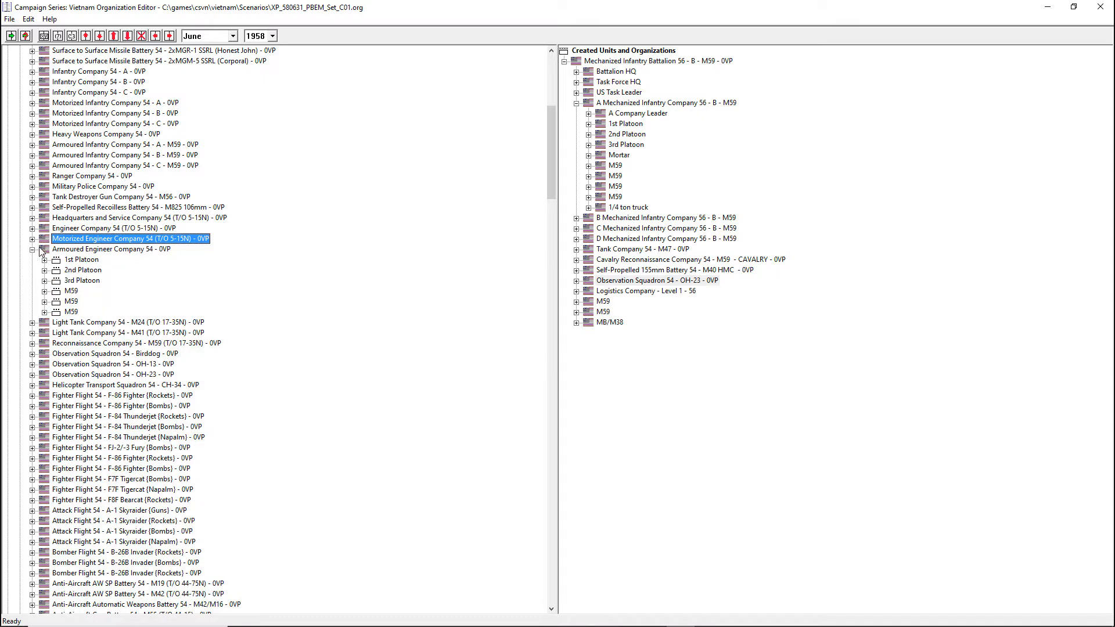
pyautogui.click(33, 249)
pyautogui.click(33, 238)
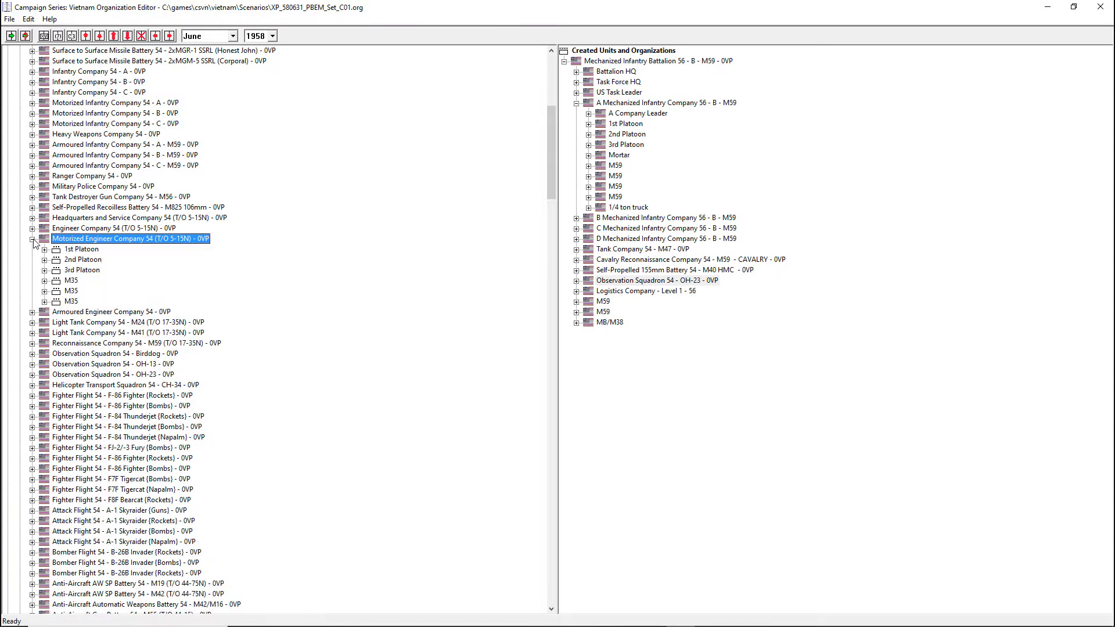
pyautogui.click(32, 239)
pyautogui.click(11, 35)
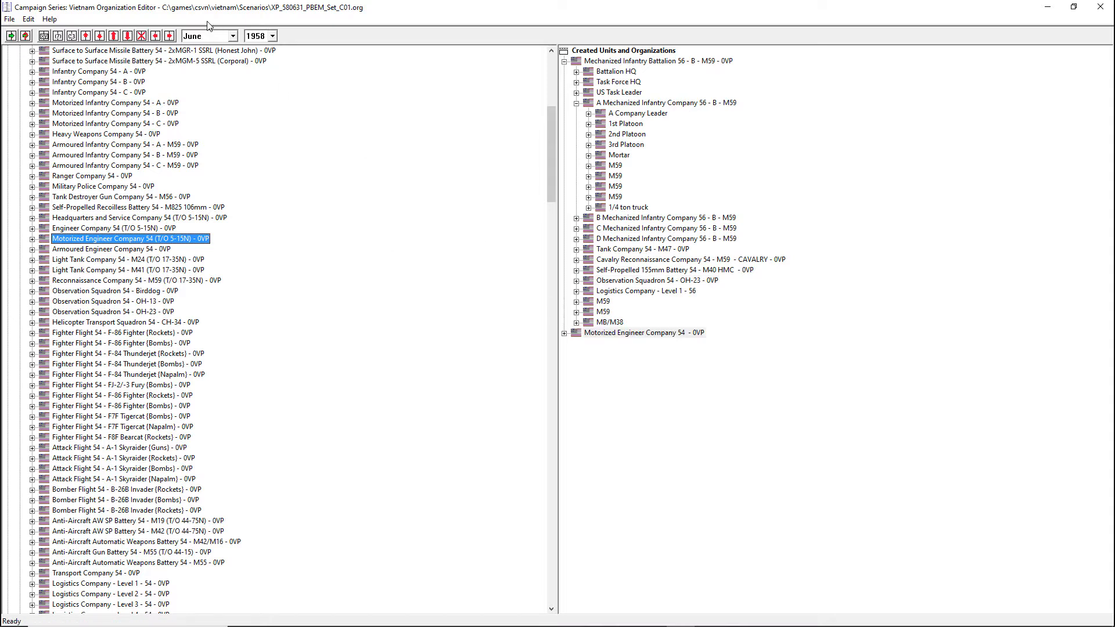
pyautogui.click(169, 36)
# Move the Motorized Engineer Company 54 up to sit between D Mechanized Infantry Company and the Tank Company
pyautogui.click(86, 36)
pyautogui.click(86, 36)
pyautogui.click(85, 36)
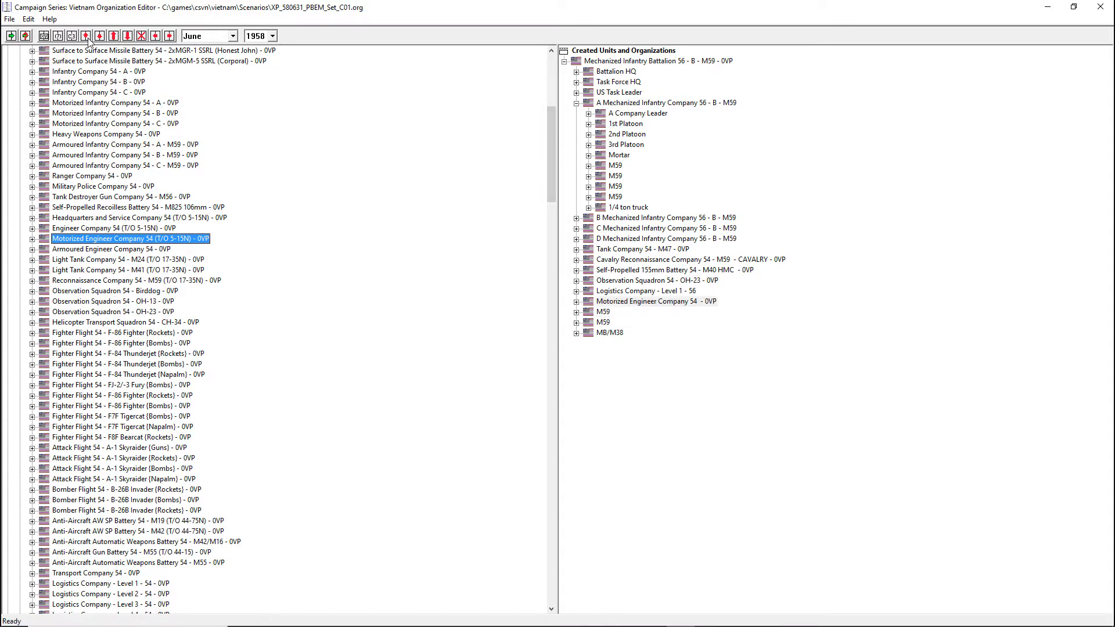
pyautogui.click(85, 36)
pyautogui.click(85, 36)
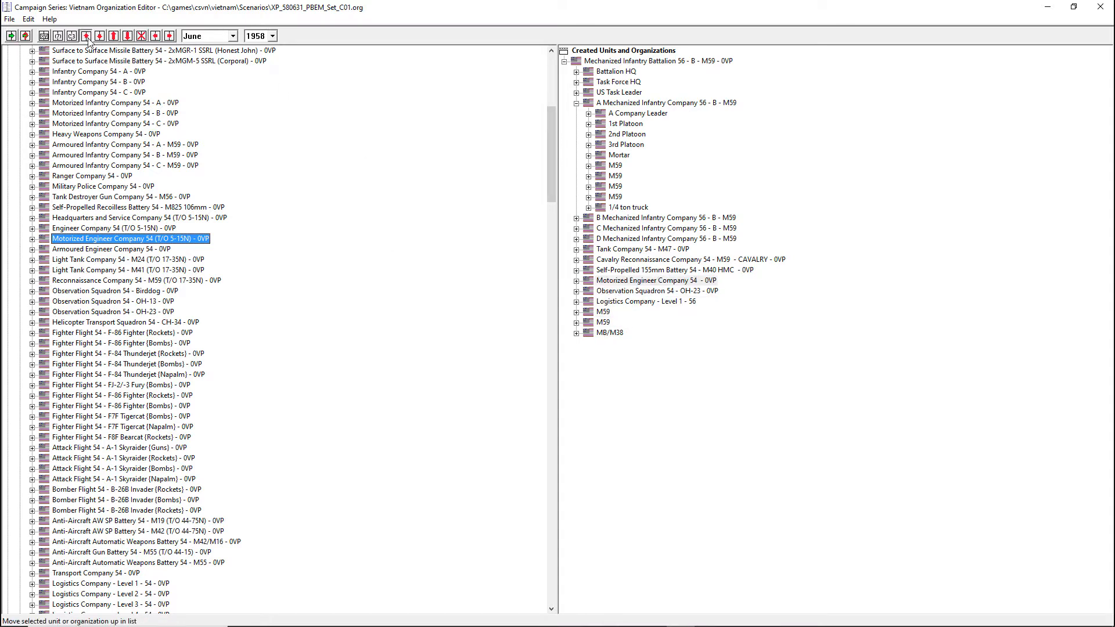
pyautogui.click(86, 36)
pyautogui.click(85, 36)
pyautogui.click(86, 36)
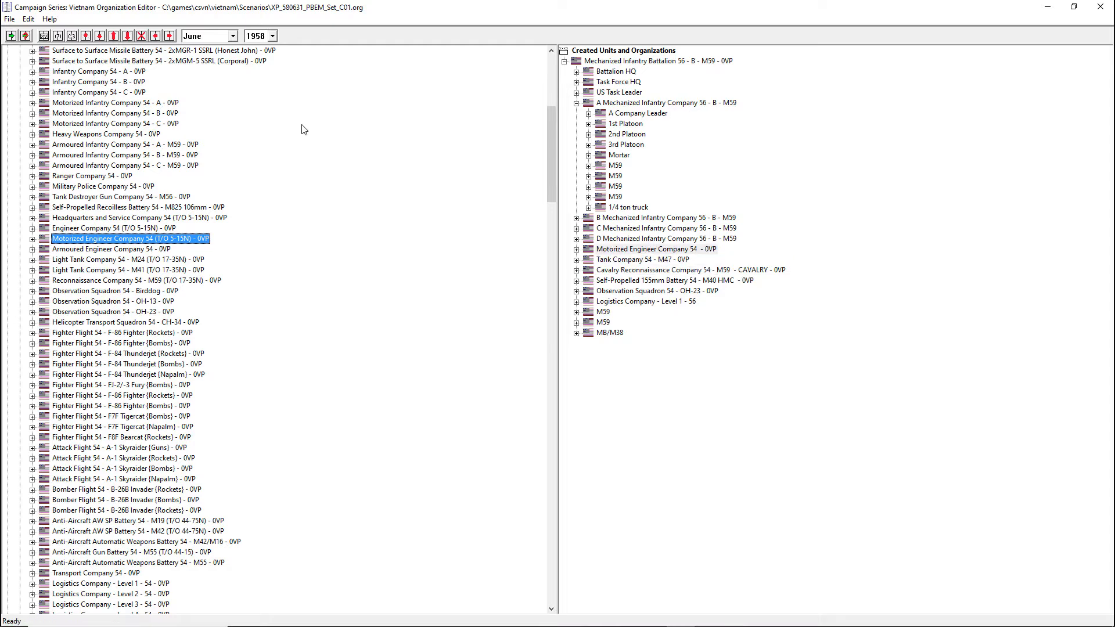
# Collapse A Mechanized Infantry Company, review the battalion's support companies, and save the organization file
pyautogui.click(576, 103)
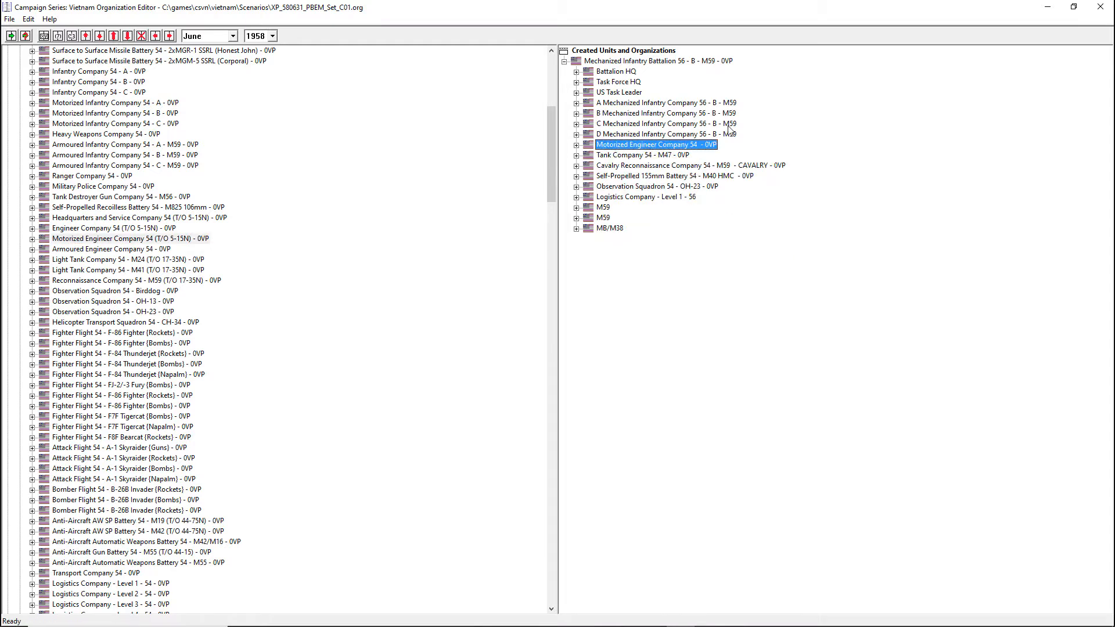
pyautogui.click(635, 168)
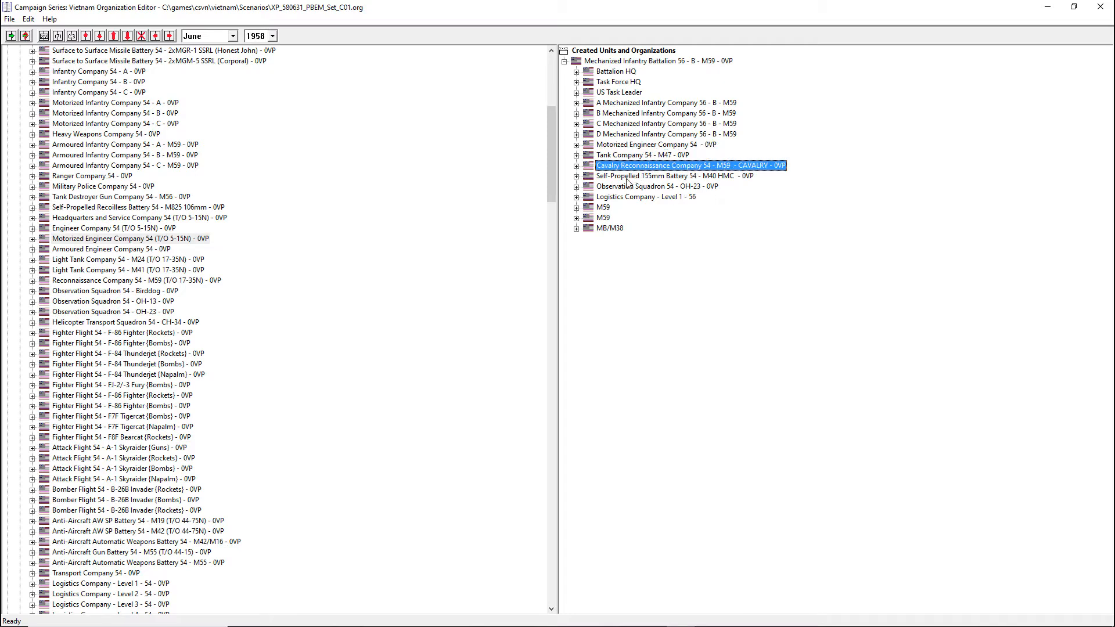
pyautogui.click(634, 178)
pyautogui.click(649, 187)
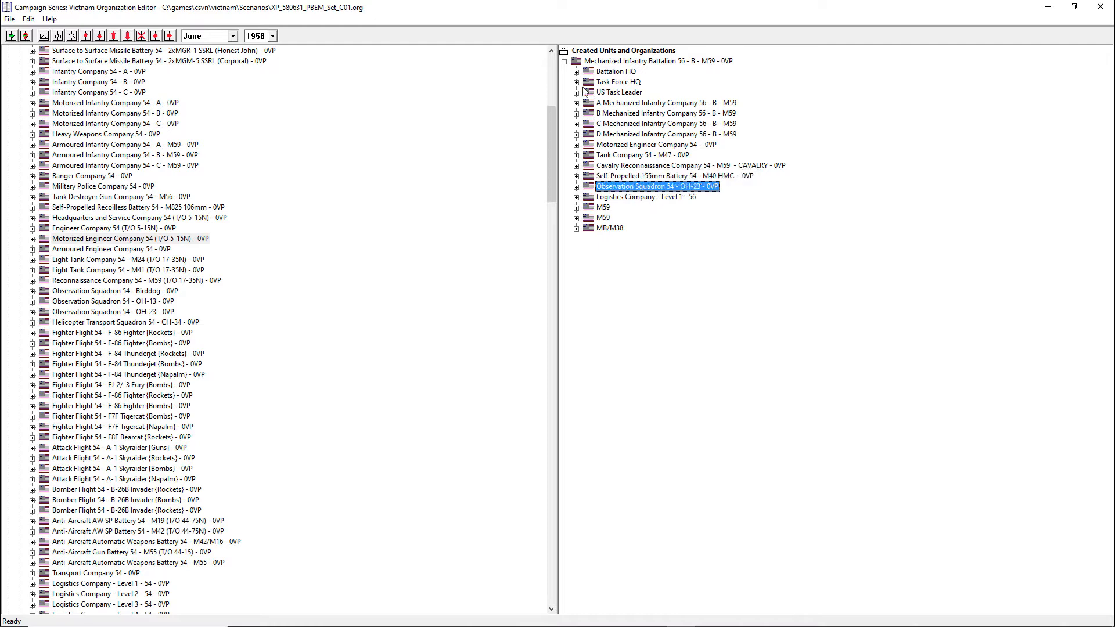
pyautogui.scroll(10, 256, 273)
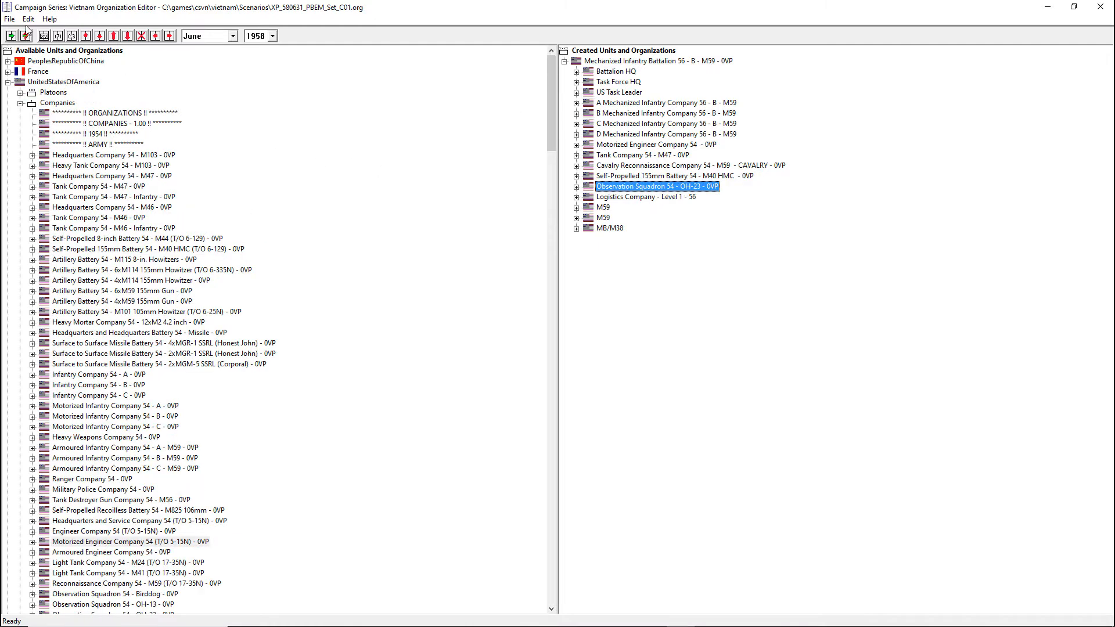
pyautogui.click(9, 20)
pyautogui.click(39, 78)
# Collapse the available United States organizations and expand the French battalions
pyautogui.click(20, 103)
pyautogui.click(8, 82)
pyautogui.click(7, 72)
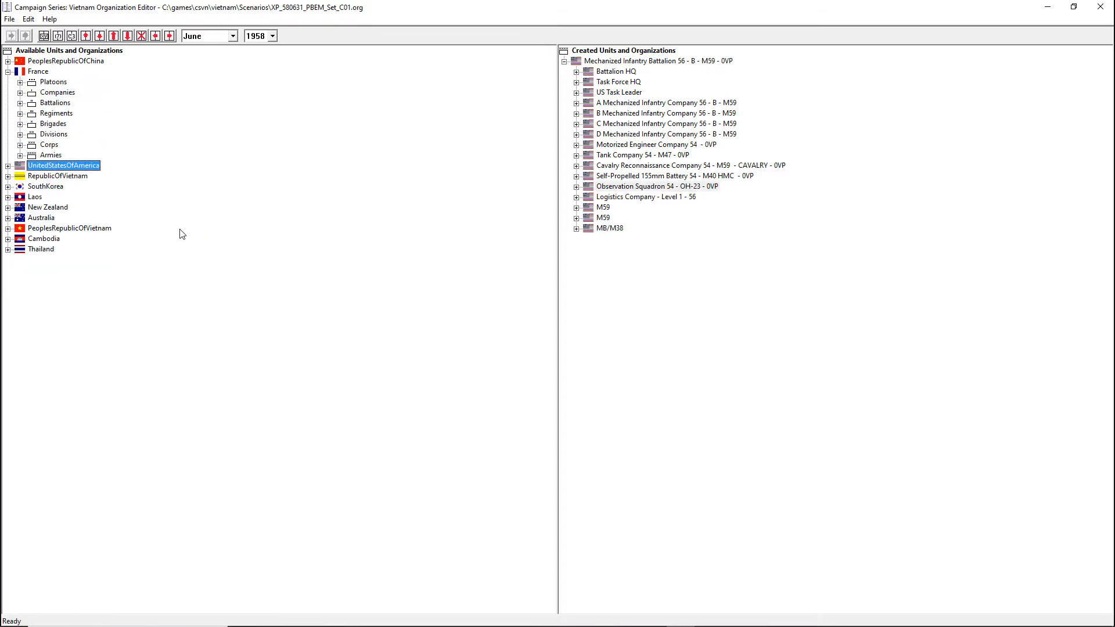
pyautogui.doubleClick(58, 103)
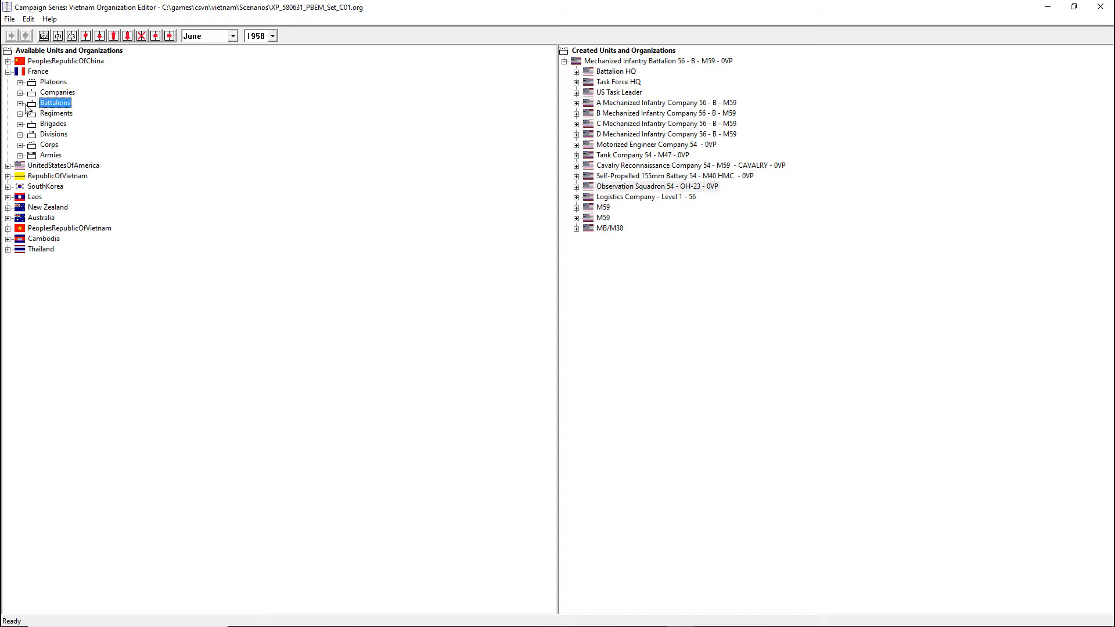
# Examine the available French battalions and the composition of Bataillon Blindee d'Infanterie 54 - B, including its first armoured infantry company
pyautogui.scroll(-20, 128, 307)
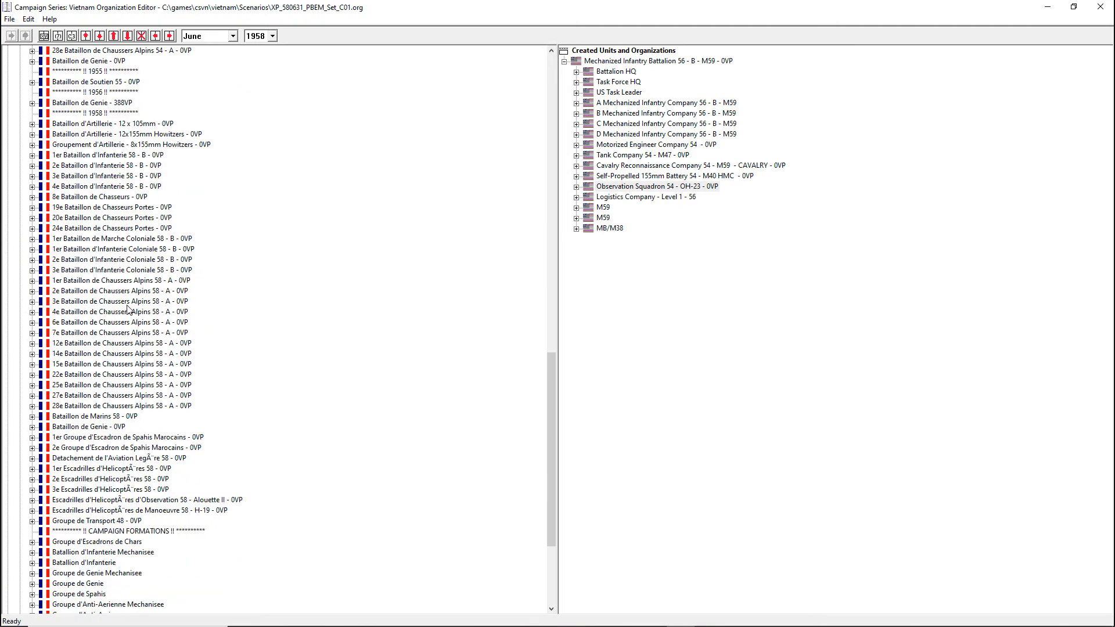
pyautogui.scroll(-5, 128, 309)
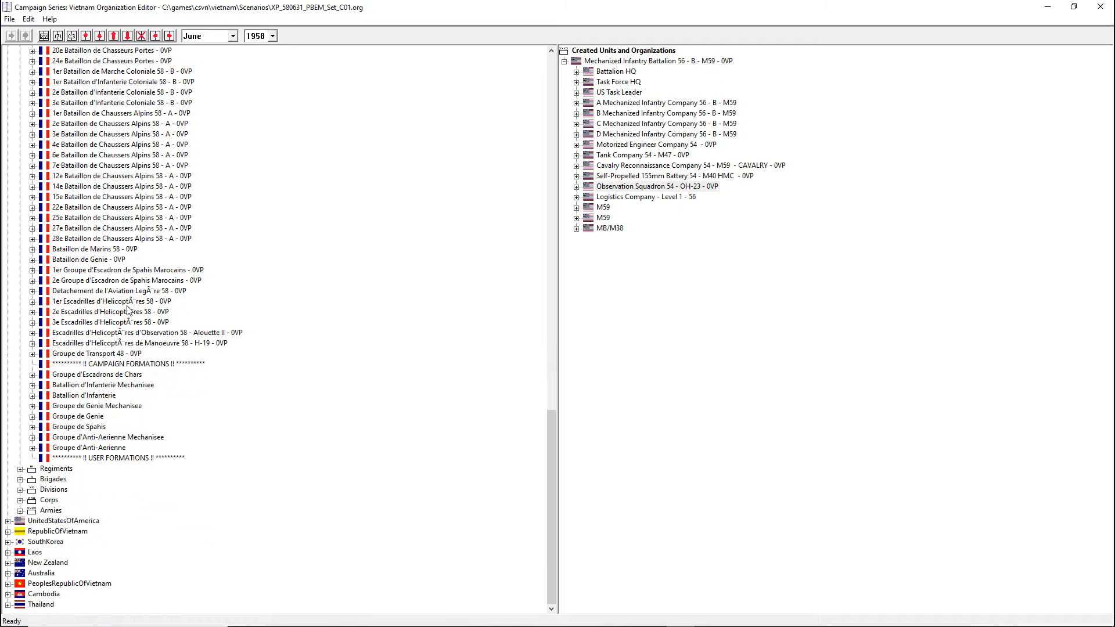
pyautogui.scroll(6, 128, 309)
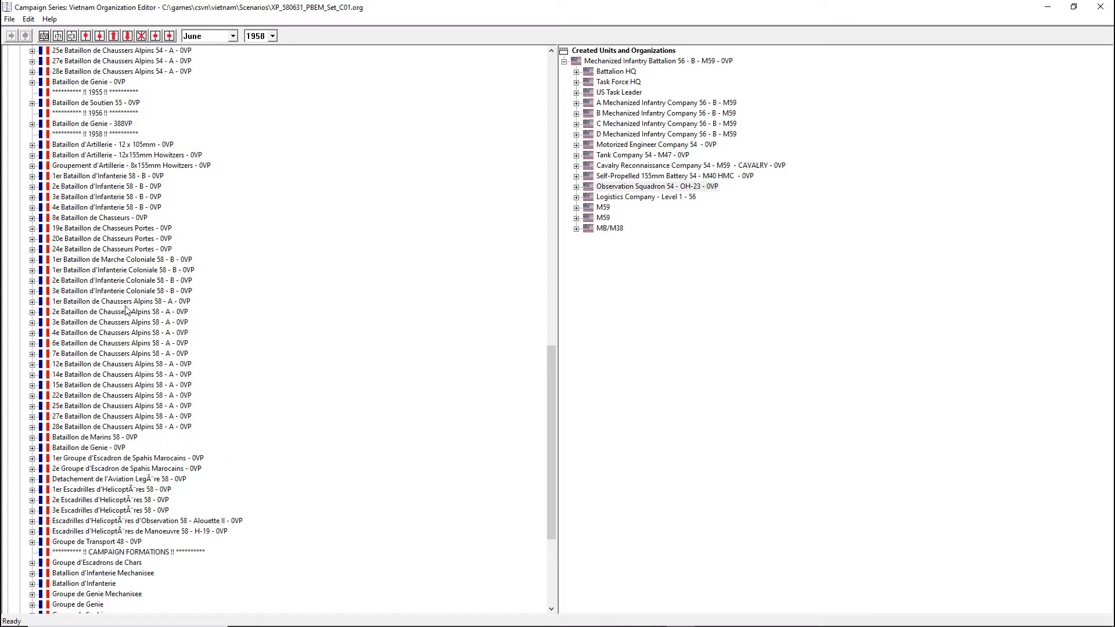
pyautogui.scroll(10, 128, 307)
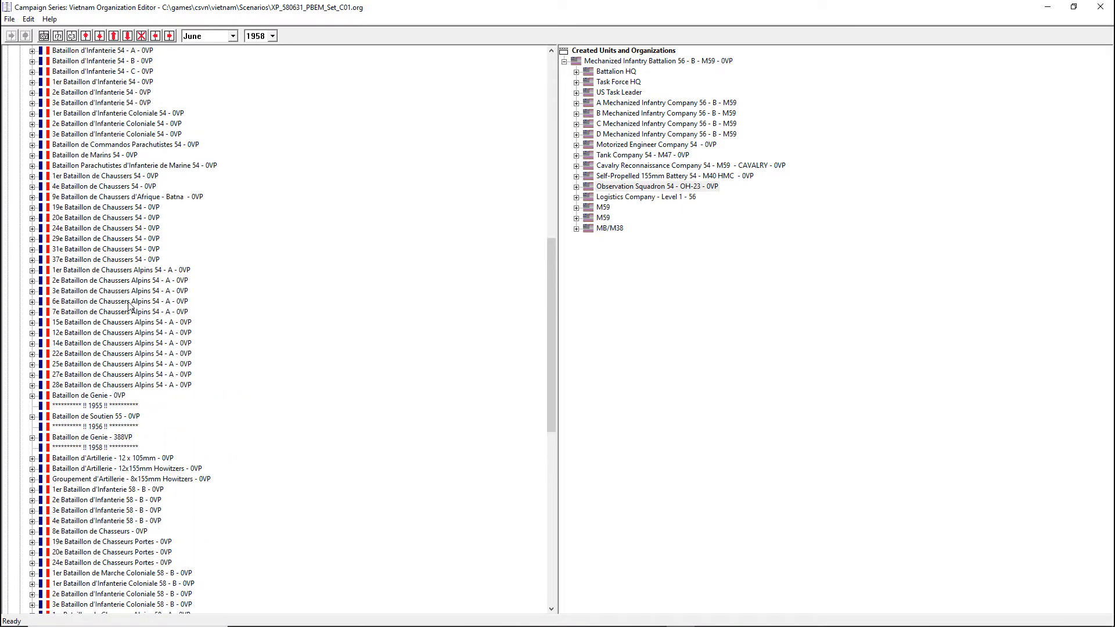
pyautogui.scroll(6, 128, 308)
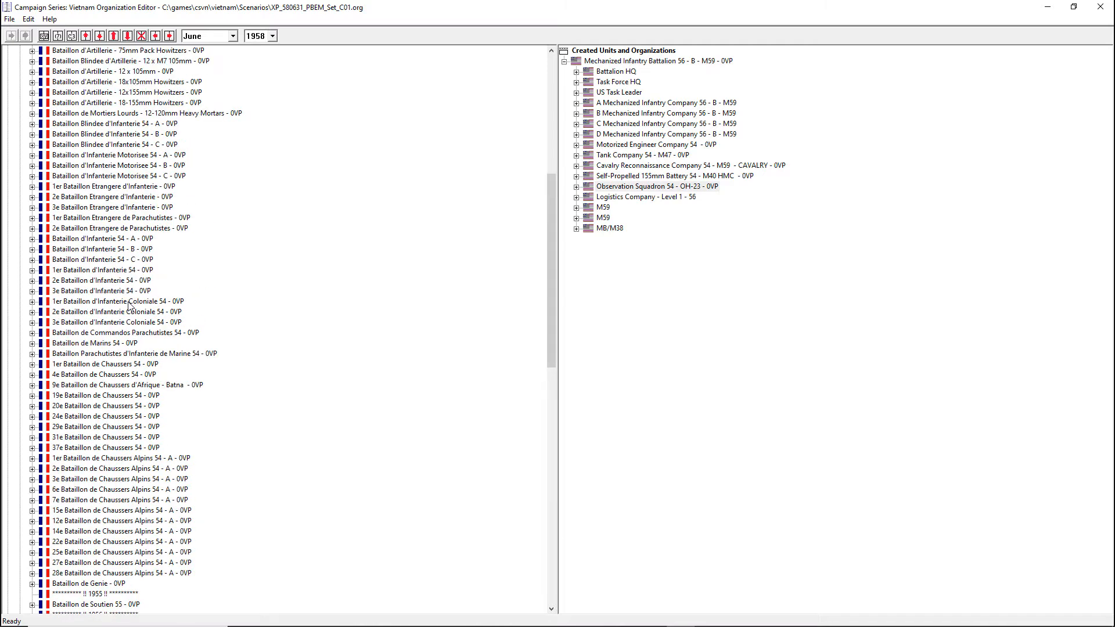
pyautogui.click(107, 136)
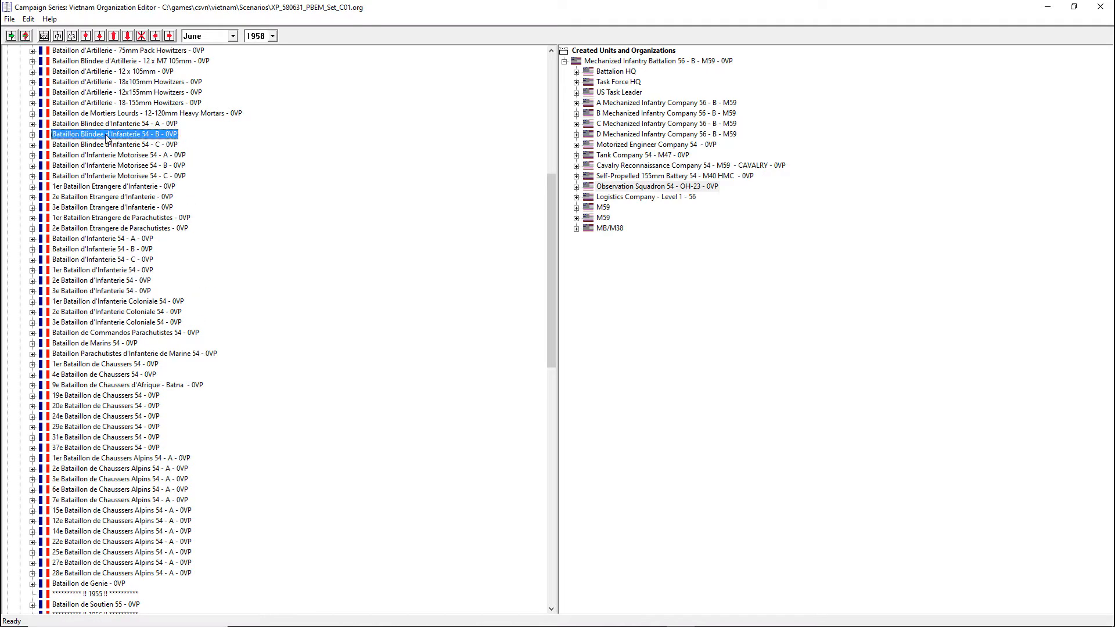
pyautogui.click(32, 135)
pyautogui.click(168, 157)
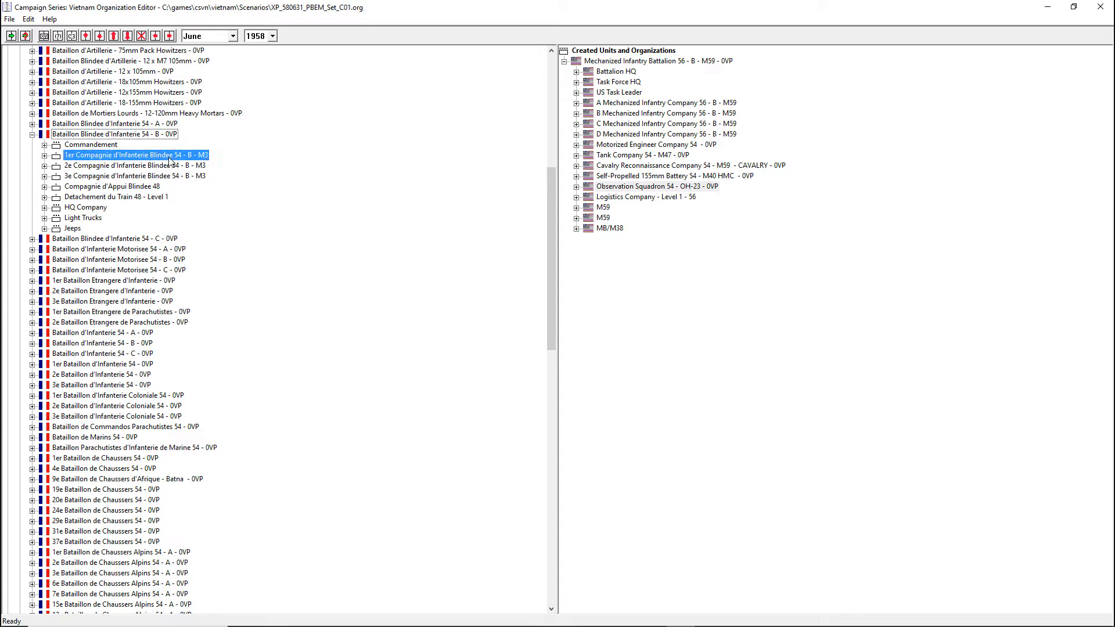
pyautogui.click(45, 156)
pyautogui.click(56, 166)
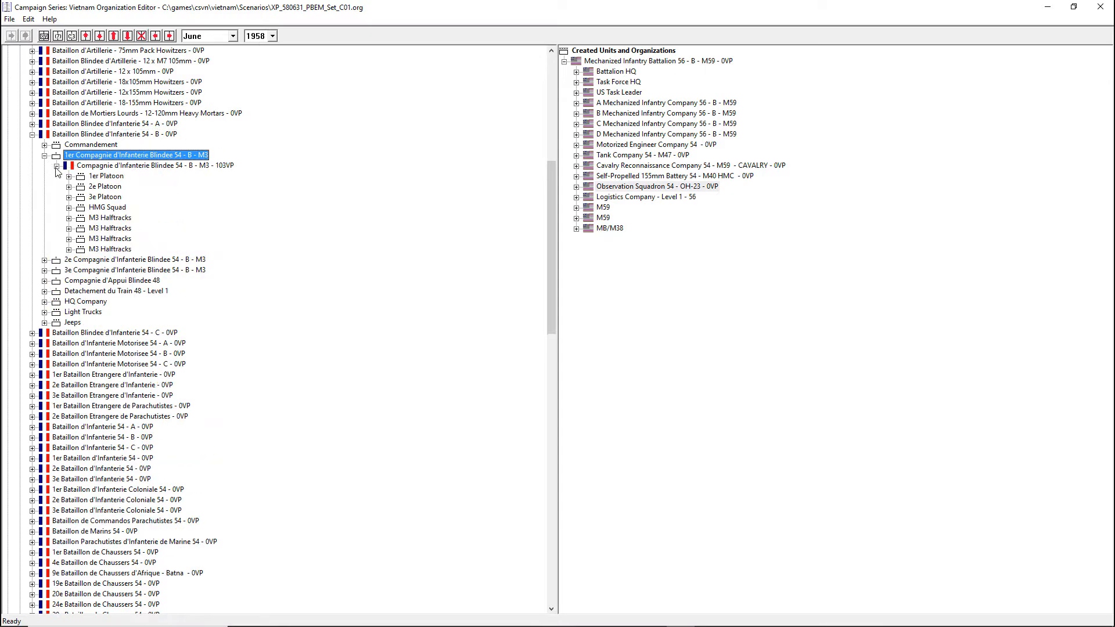
pyautogui.click(56, 166)
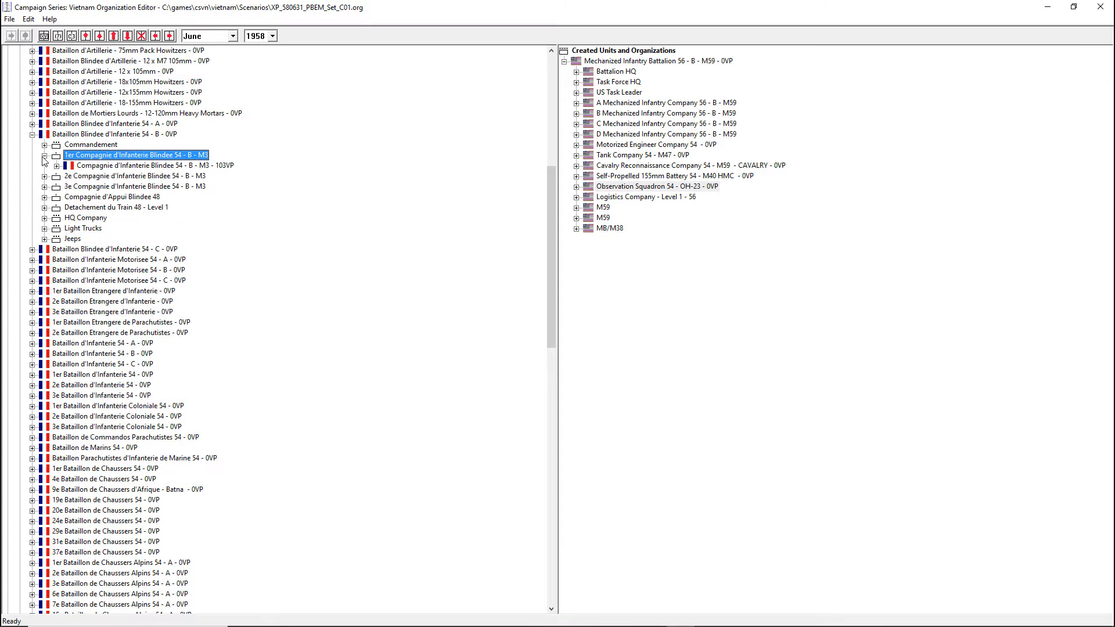
pyautogui.click(45, 155)
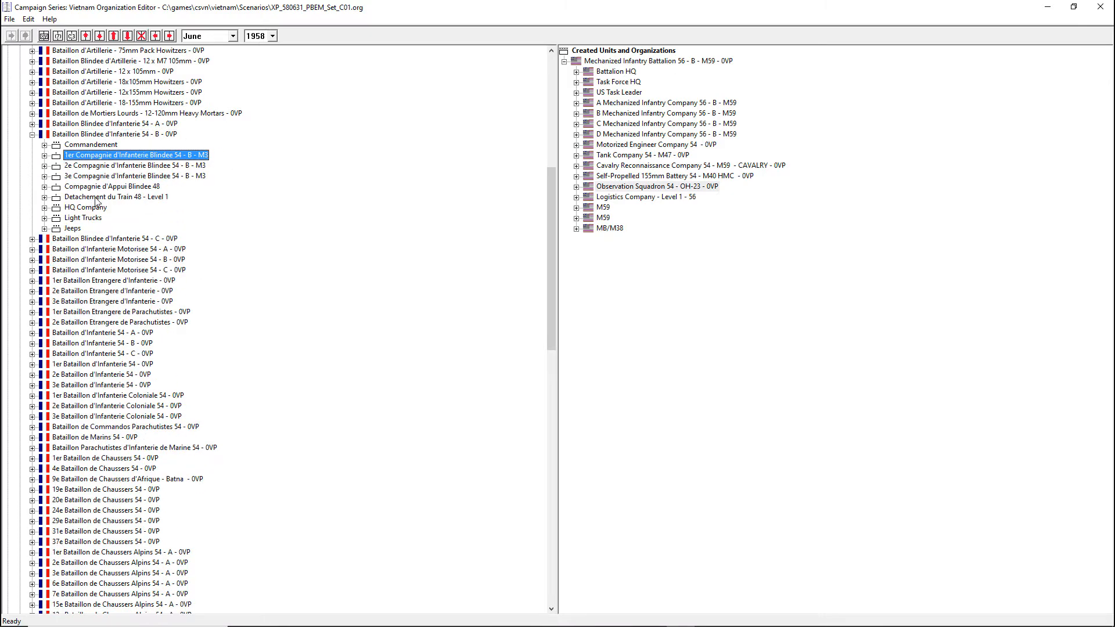
# Add Bataillon Blindee d'Infanterie 54 - B to the created organizations and select the Battalion HQ (foot) under its Commandement
pyautogui.click(99, 135)
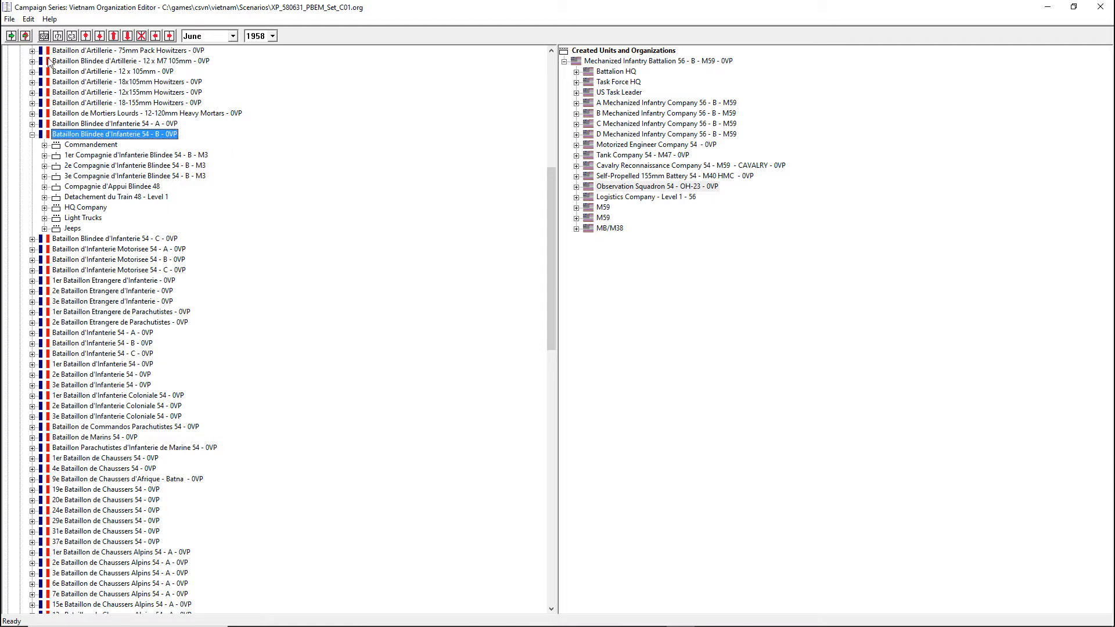
pyautogui.click(11, 36)
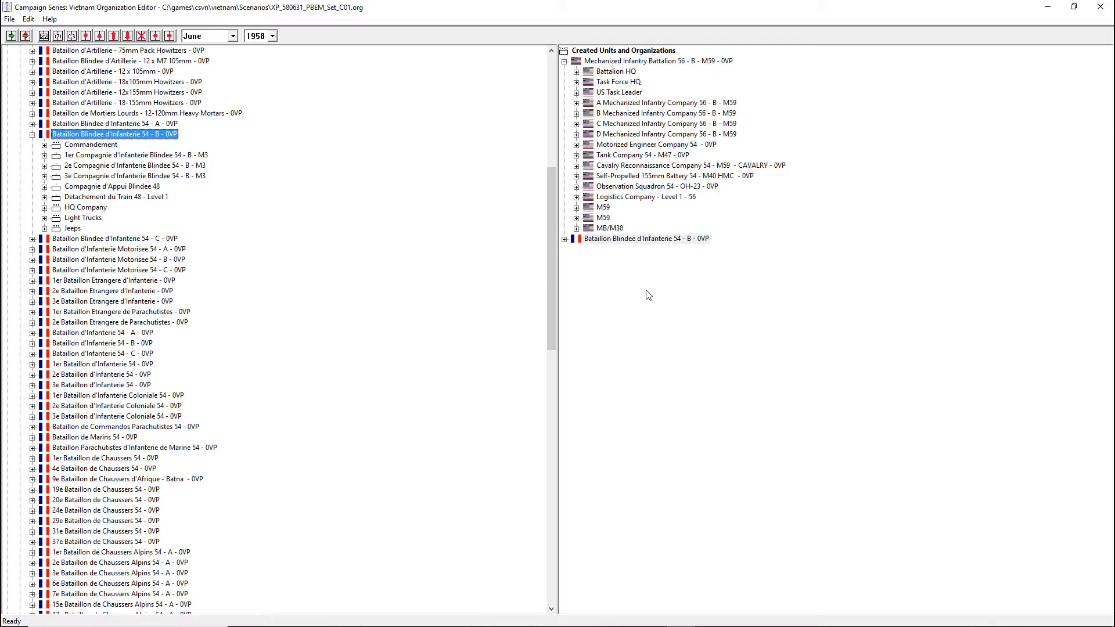
pyautogui.click(563, 240)
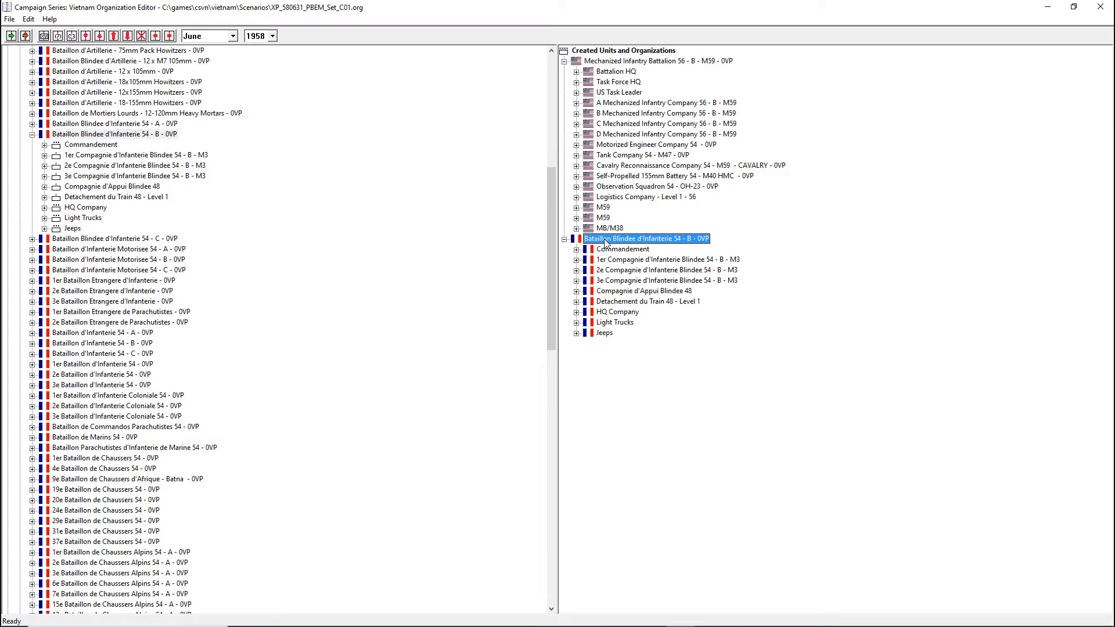
pyautogui.click(577, 249)
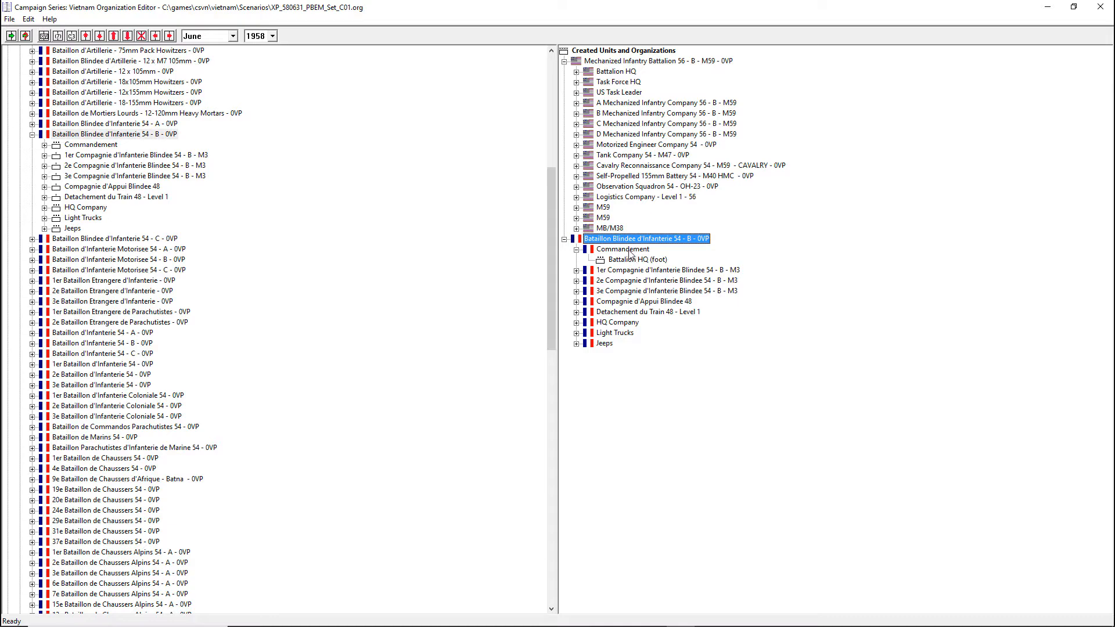
pyautogui.click(614, 259)
# Add Commander 3 from the available French platoons to the created organizations
pyautogui.click(33, 134)
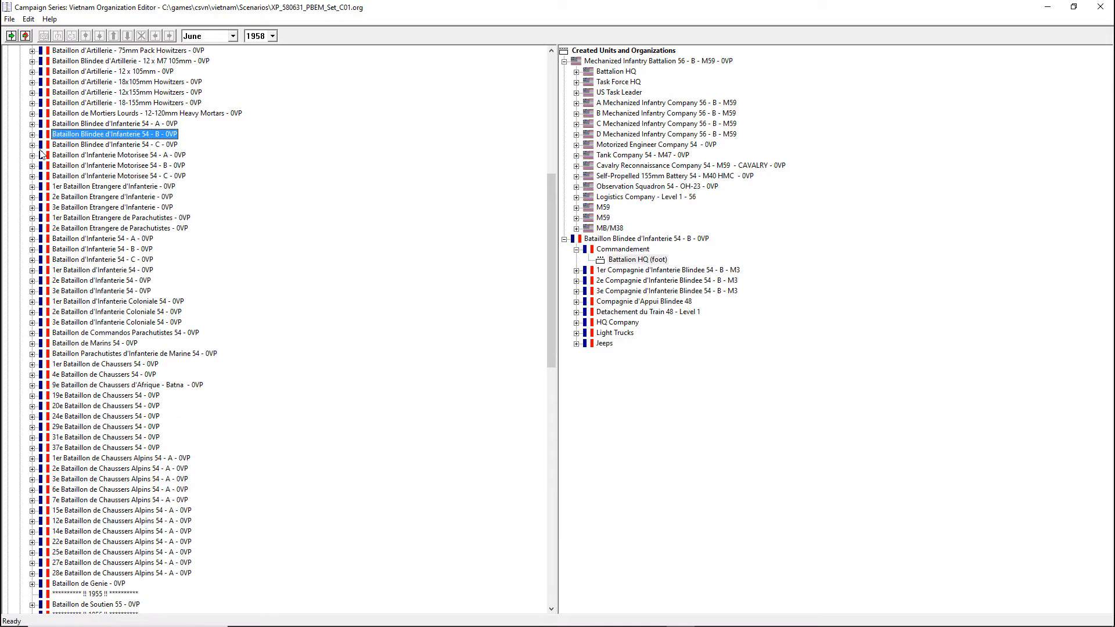
pyautogui.scroll(10, 41, 154)
pyautogui.click(21, 88)
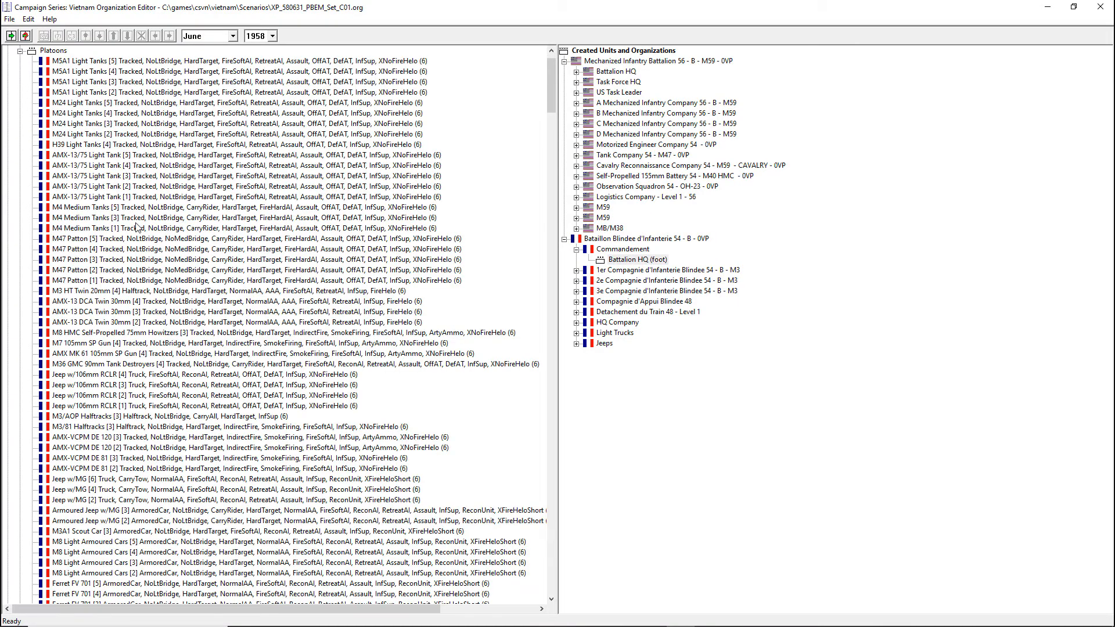
pyautogui.scroll(-20, 150, 341)
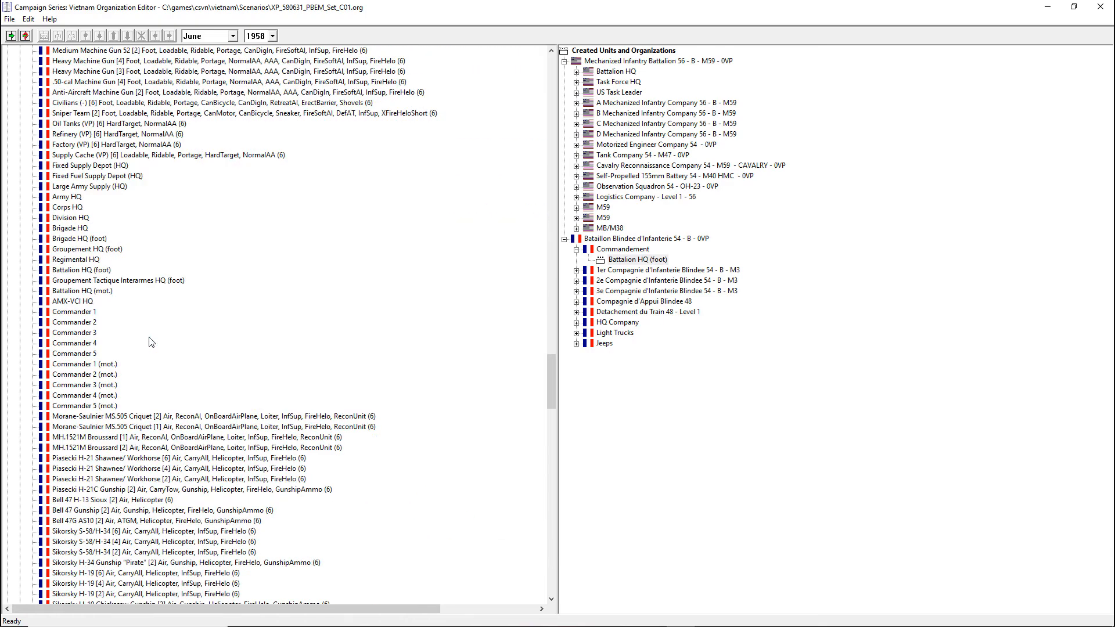
pyautogui.scroll(2, 151, 341)
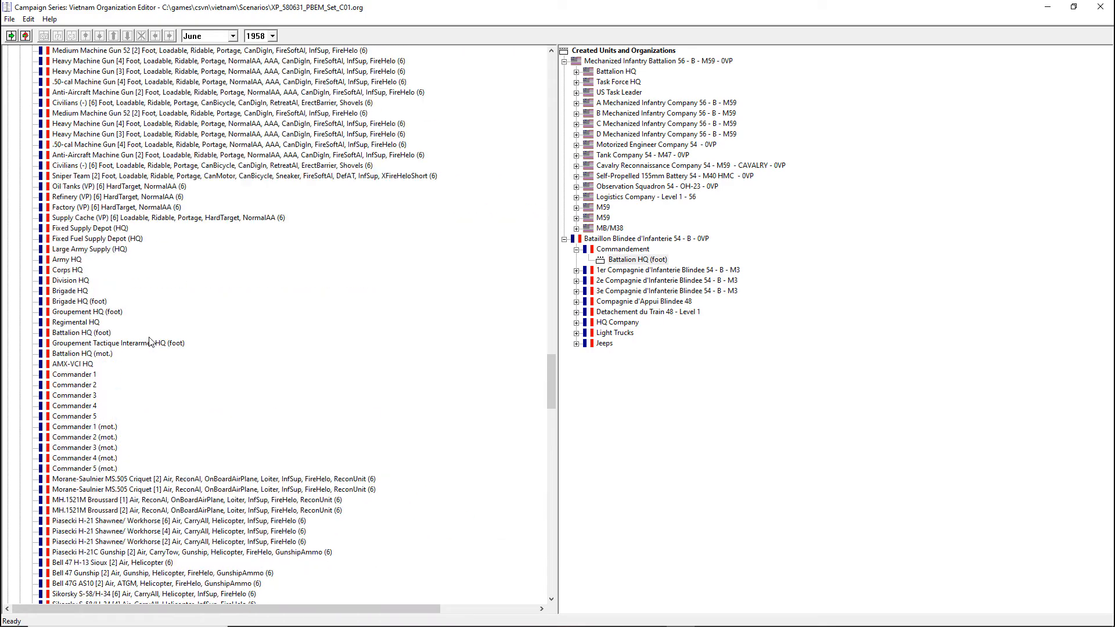
pyautogui.click(577, 92)
pyautogui.click(576, 93)
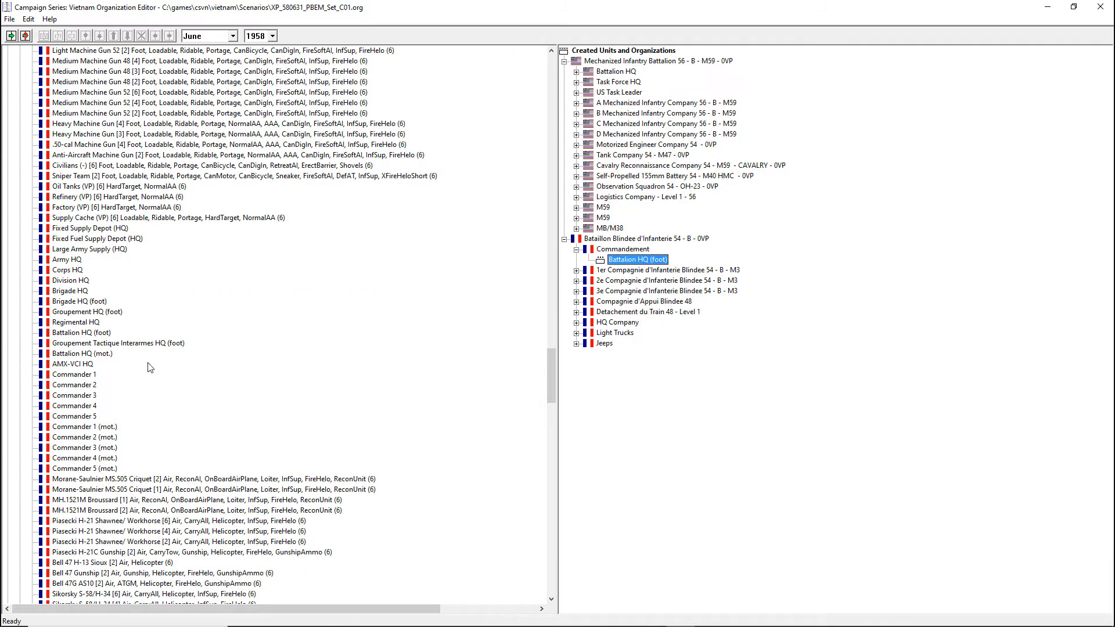
pyautogui.click(90, 396)
pyautogui.click(11, 36)
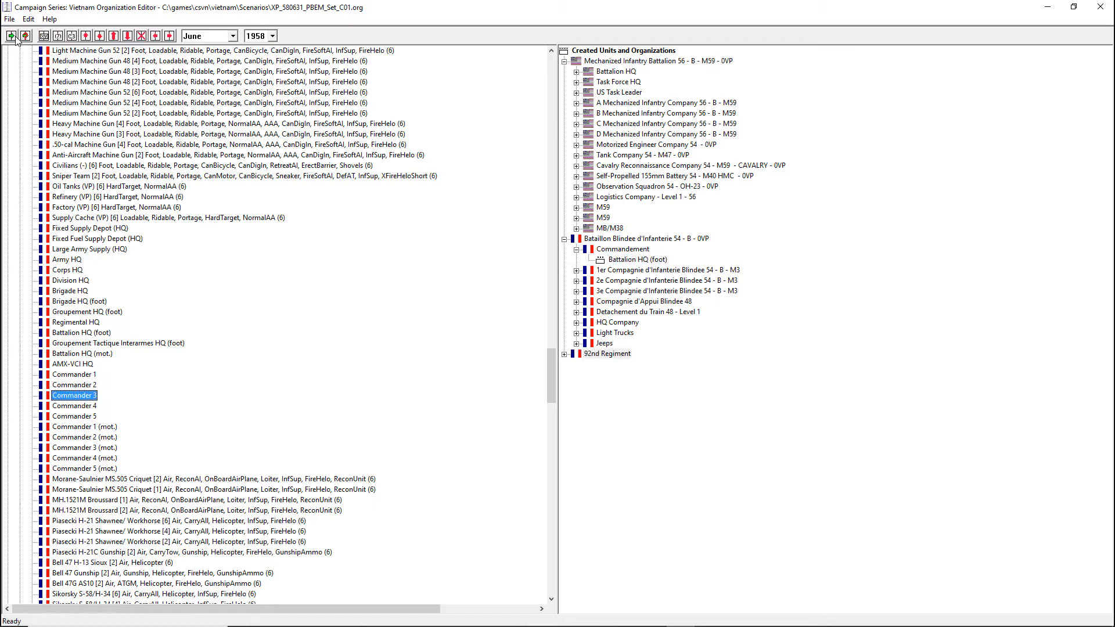
# Move the added Commander 3 organization into Bataillon Blindee d'Infanterie 54 - B, directly below Commandement
pyautogui.click(103, 39)
pyautogui.click(104, 39)
pyautogui.click(104, 39)
pyautogui.click(86, 36)
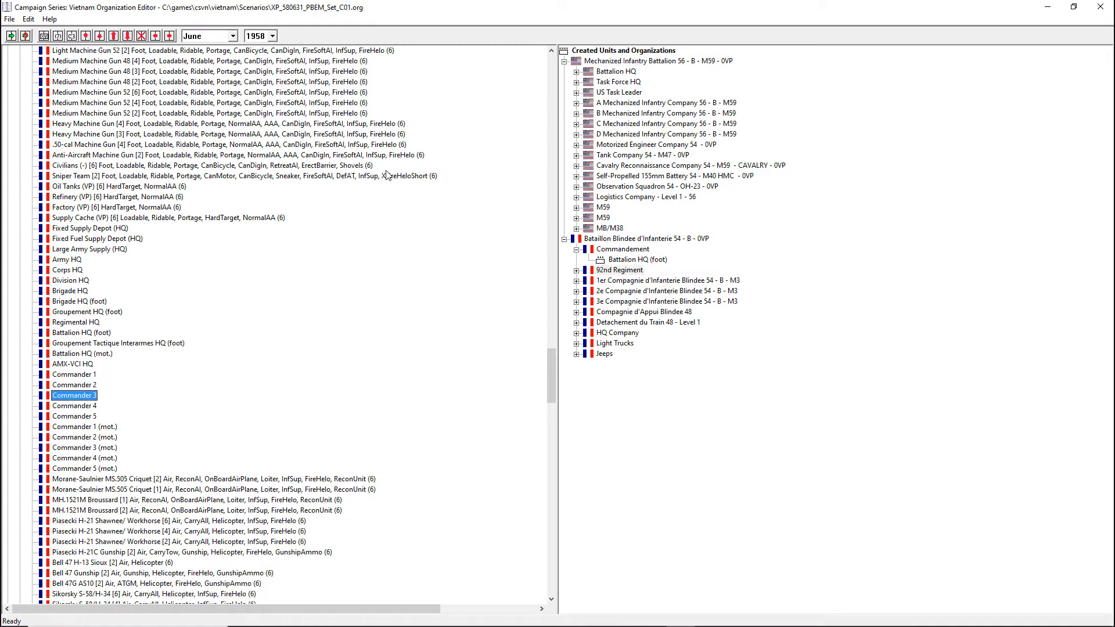
# Rename the organization holding Commander 3 in the French battalion as French TF Leader
pyautogui.click(627, 271)
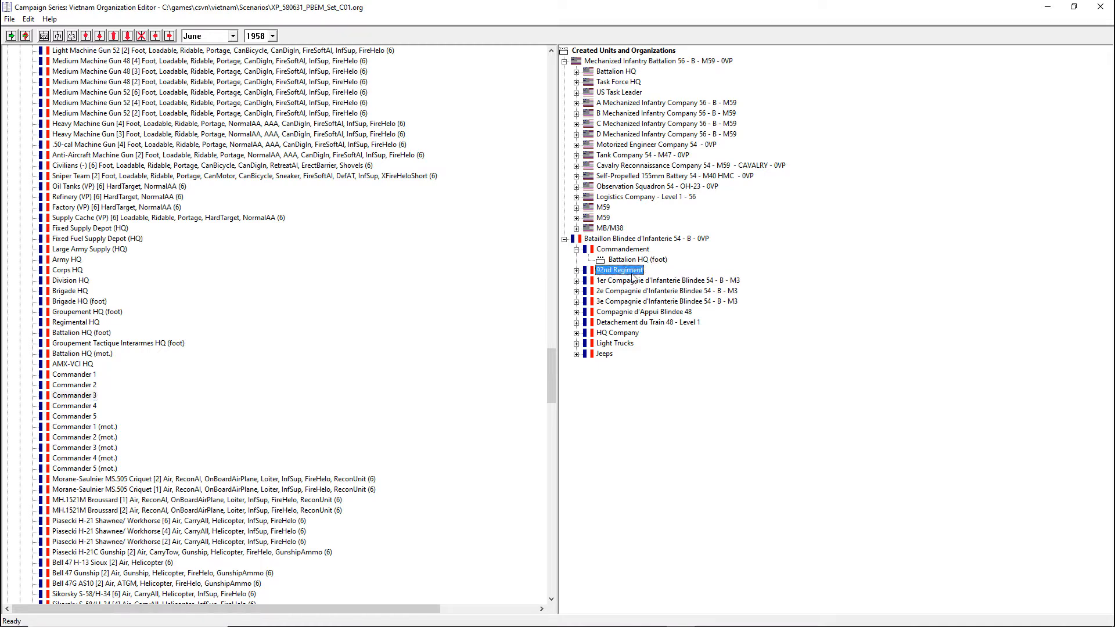
pyautogui.write('French Leade')
pyautogui.press('BackSpace')
pyautogui.press('BackSpace')
pyautogui.press('BackSpace')
pyautogui.write('Task')
pyautogui.write('Lead')
pyautogui.write('TF')
pyautogui.press('Return')
# Rename US Task Leader in the United States mechanized infantry battalion as US TF Leader
pyautogui.click(619, 92)
pyautogui.click(618, 92)
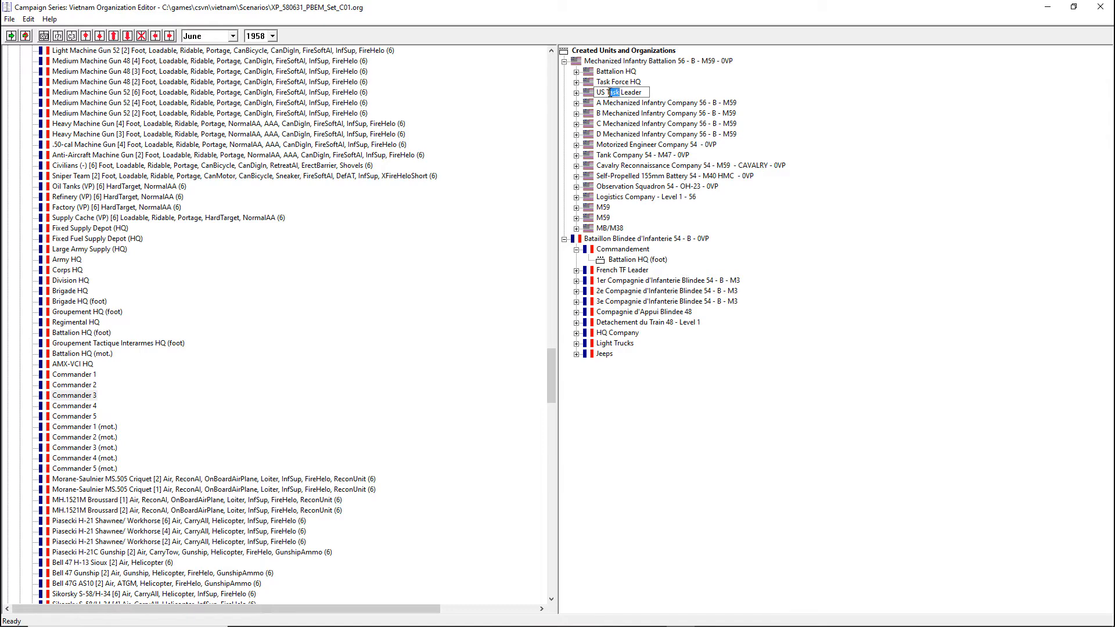
pyautogui.write('TF')
pyautogui.press('Return')
# Set the morale of Bataillon Blindee d'Infanterie 54 - B to 7 and collapse its Commandement and French TF Leader
pyautogui.click(626, 271)
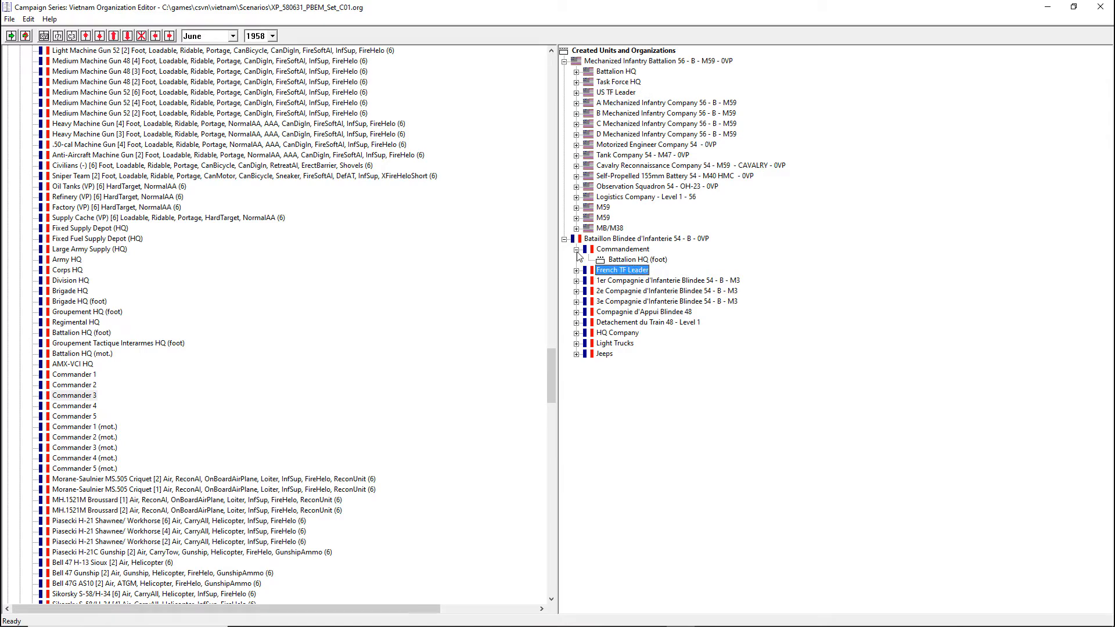
pyautogui.click(631, 240)
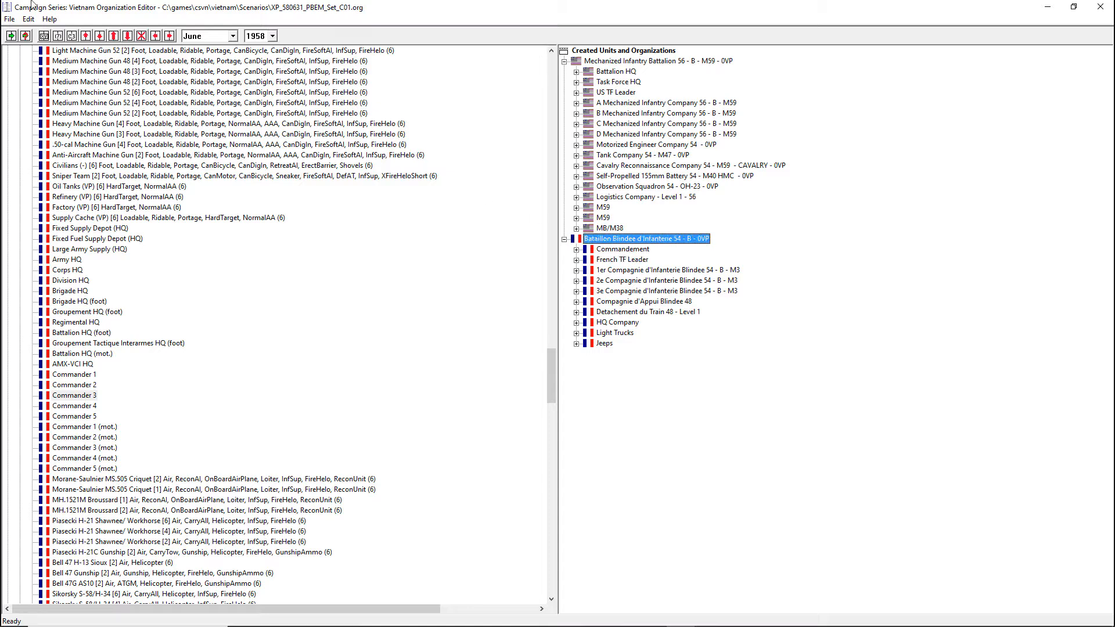
pyautogui.click(57, 37)
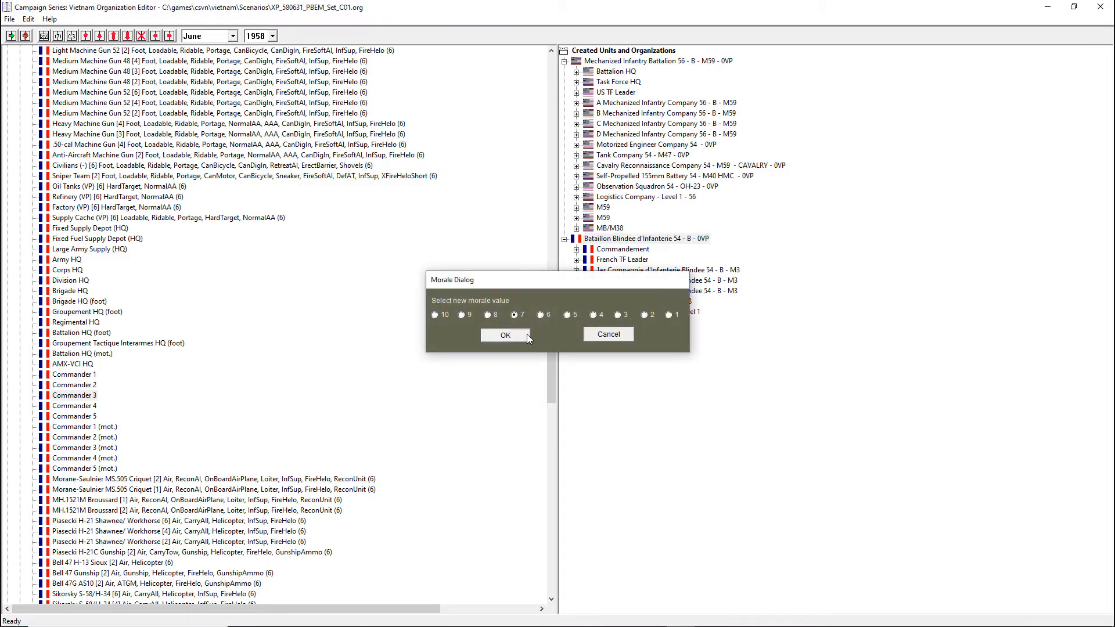
pyautogui.click(505, 335)
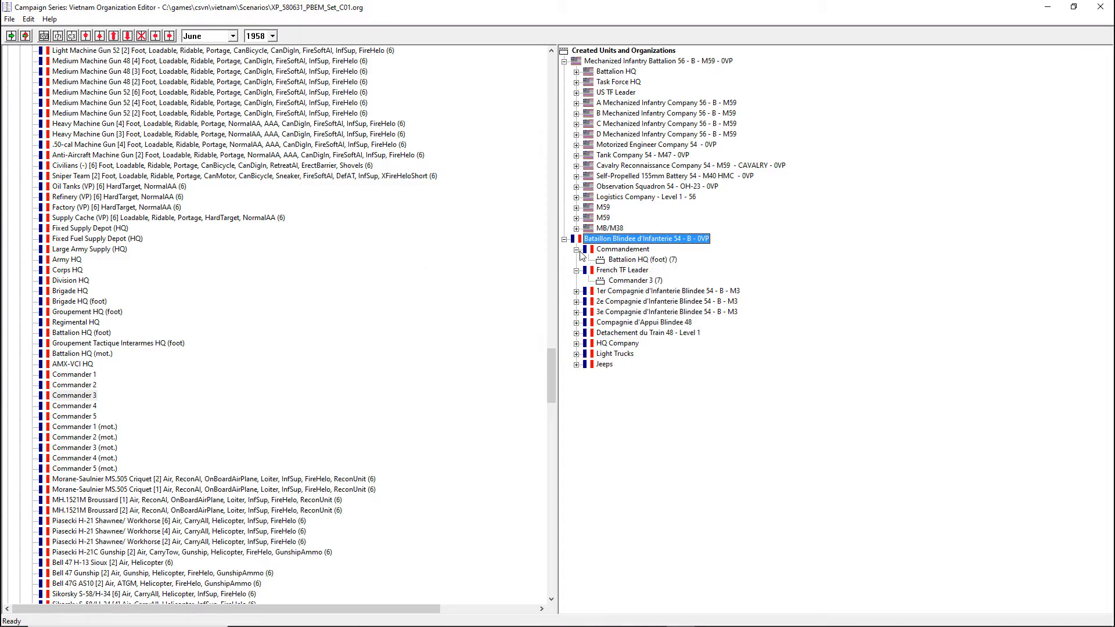
pyautogui.click(577, 260)
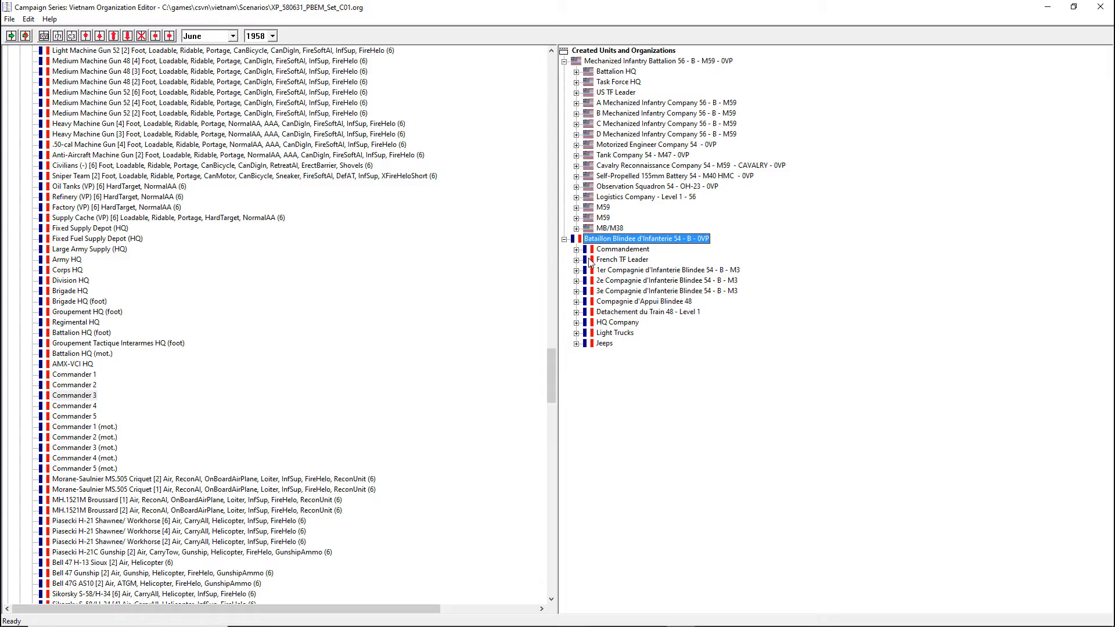
pyautogui.click(576, 92)
pyautogui.click(577, 93)
# Add Commander 2 from the available French platoons to the created organizations
pyautogui.click(626, 271)
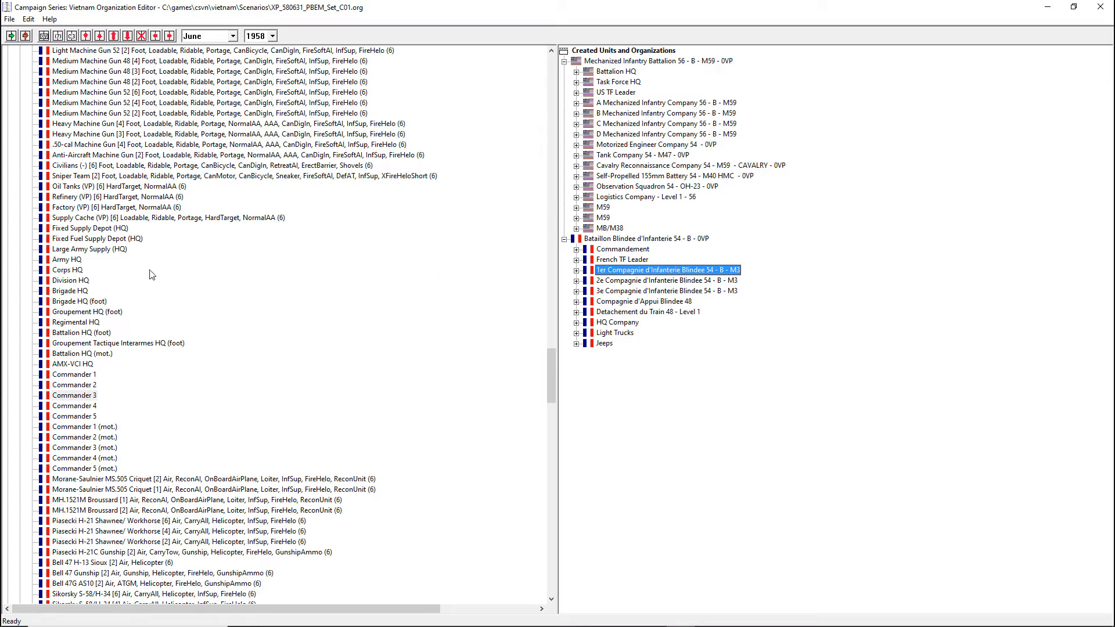
pyautogui.click(90, 386)
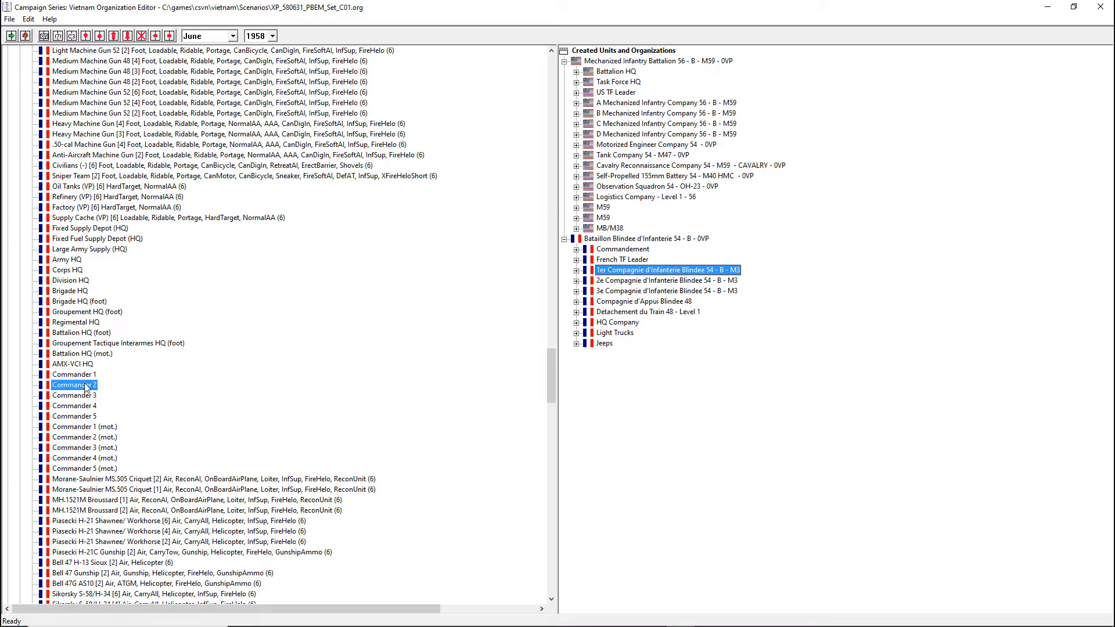
pyautogui.click(11, 36)
# Move the added Commander 2 organization into the French battalion and inside 1er Compagnie d'Infanterie Blindee 54 - B - M3
pyautogui.click(170, 37)
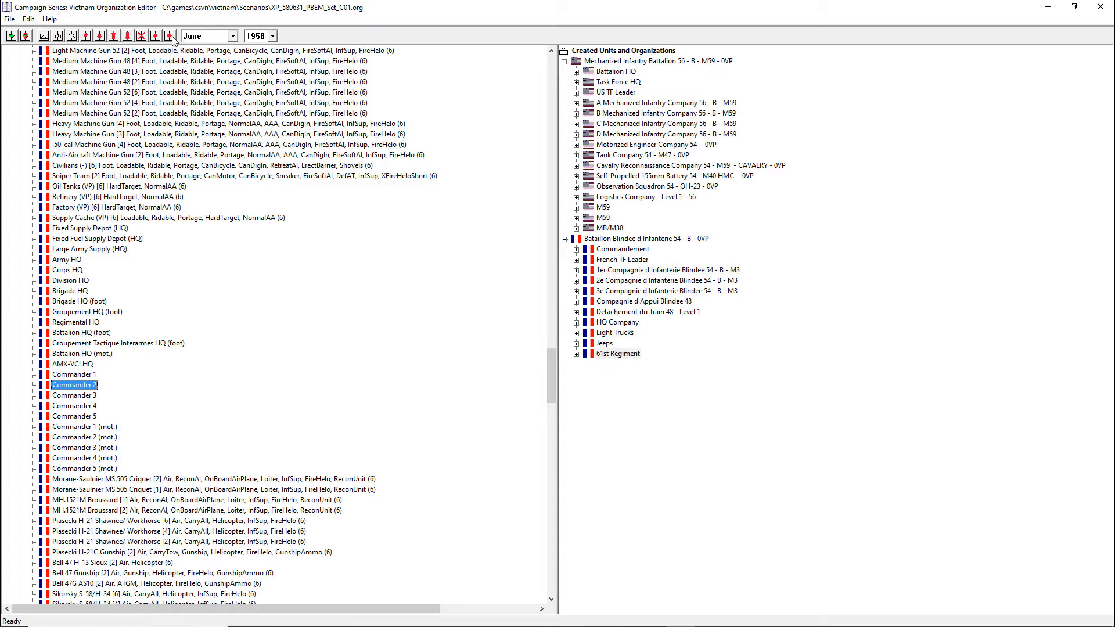
pyautogui.click(86, 37)
pyautogui.click(86, 37)
pyautogui.click(86, 37)
pyautogui.click(86, 37)
pyautogui.click(86, 36)
pyautogui.click(86, 36)
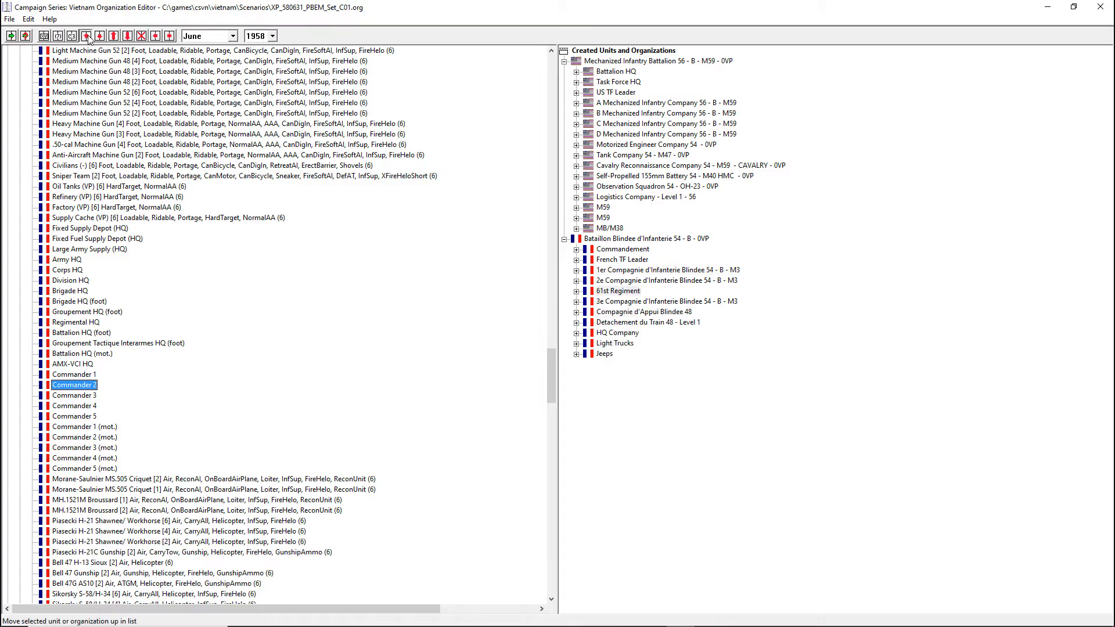
pyautogui.click(86, 36)
pyautogui.click(170, 37)
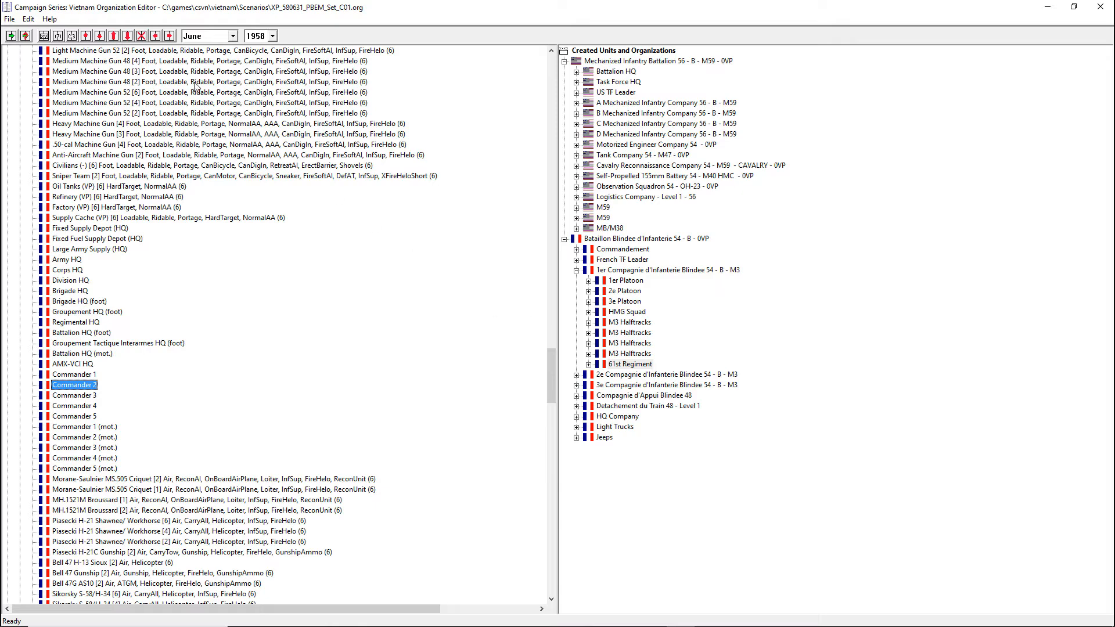
# Move the Commander 2 organization to the first position in 1er Compagnie d'Infanterie Blindee, above 1er Platoon
pyautogui.click(86, 37)
pyautogui.click(86, 37)
pyautogui.click(86, 37)
pyautogui.click(86, 37)
pyautogui.click(86, 36)
pyautogui.click(86, 37)
pyautogui.click(86, 36)
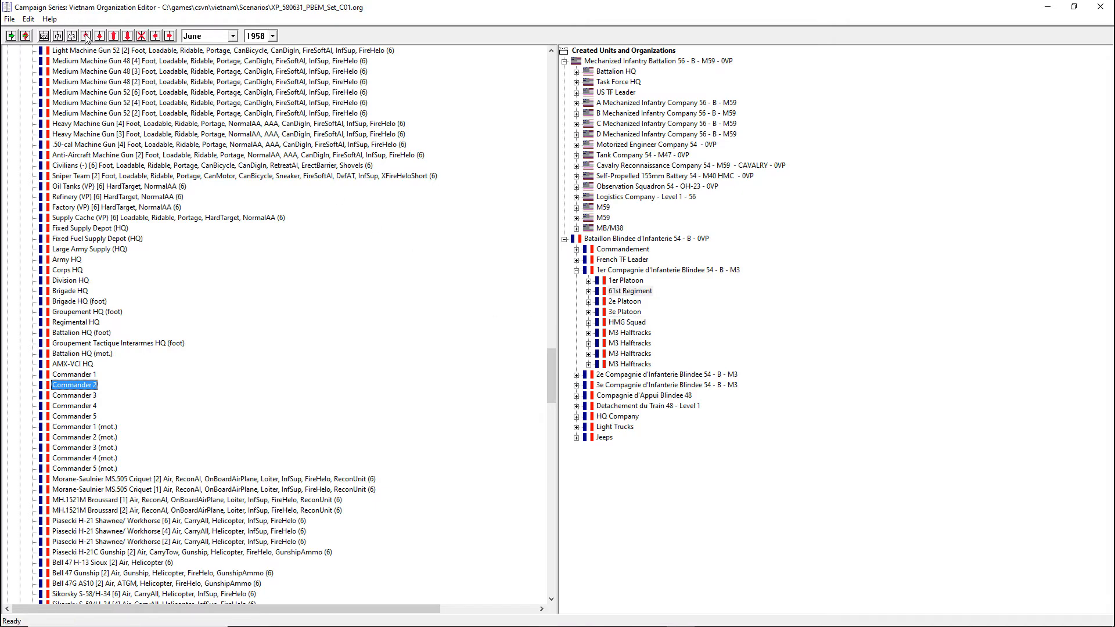
pyautogui.click(86, 36)
# Rename the organization holding Commander 2 as 1er Compagnie
pyautogui.click(631, 283)
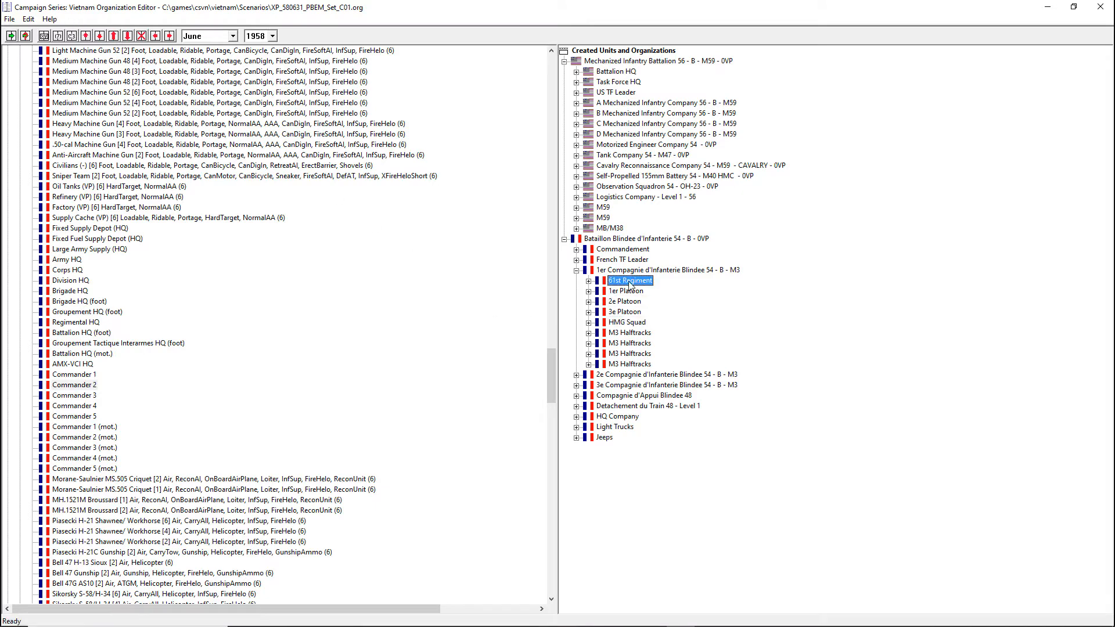
pyautogui.write('1er Compagnie LEa')
pyautogui.press('BackSpace')
pyautogui.press('BackSpace')
pyautogui.press('Return')
# Add the available French Jeeps [2] platoon to the created organizations
pyautogui.scroll(20, 65, 345)
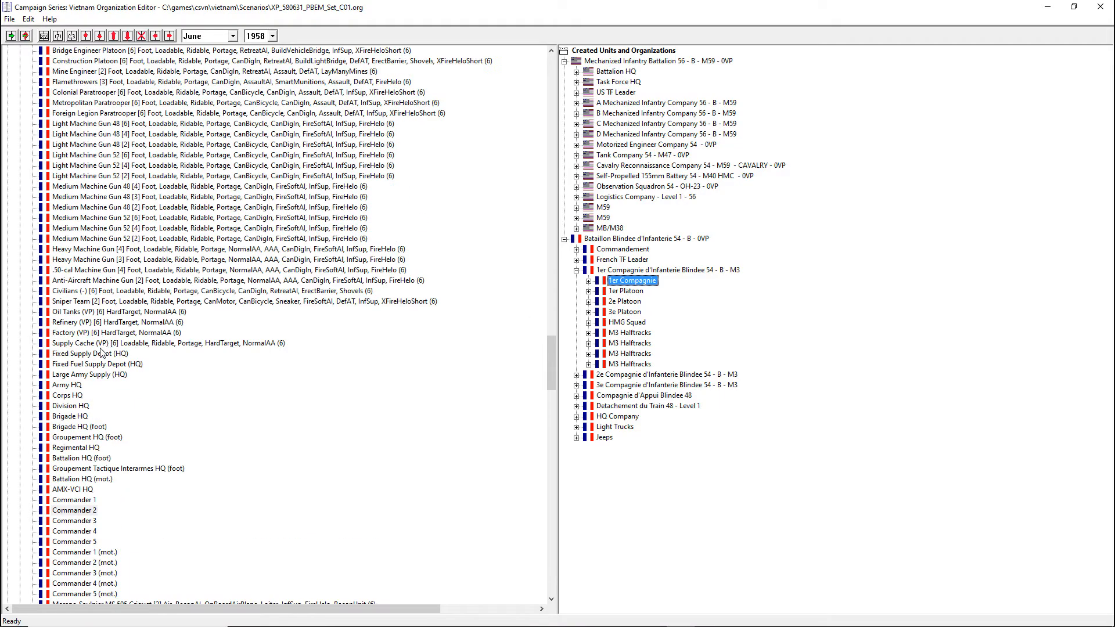
pyautogui.scroll(20, 103, 341)
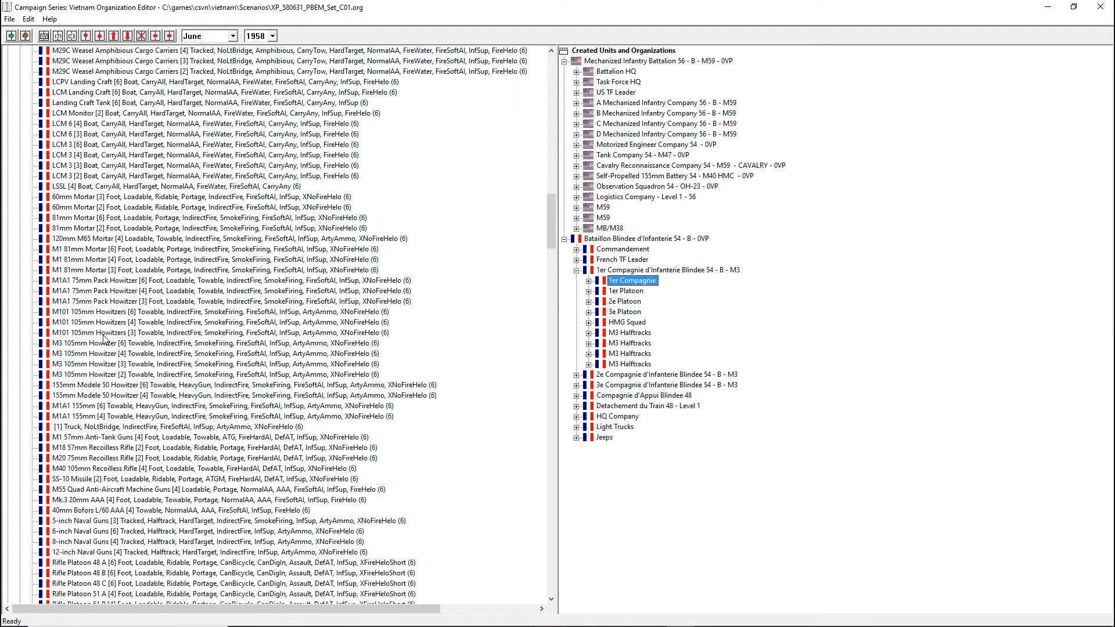
pyautogui.scroll(2, 102, 331)
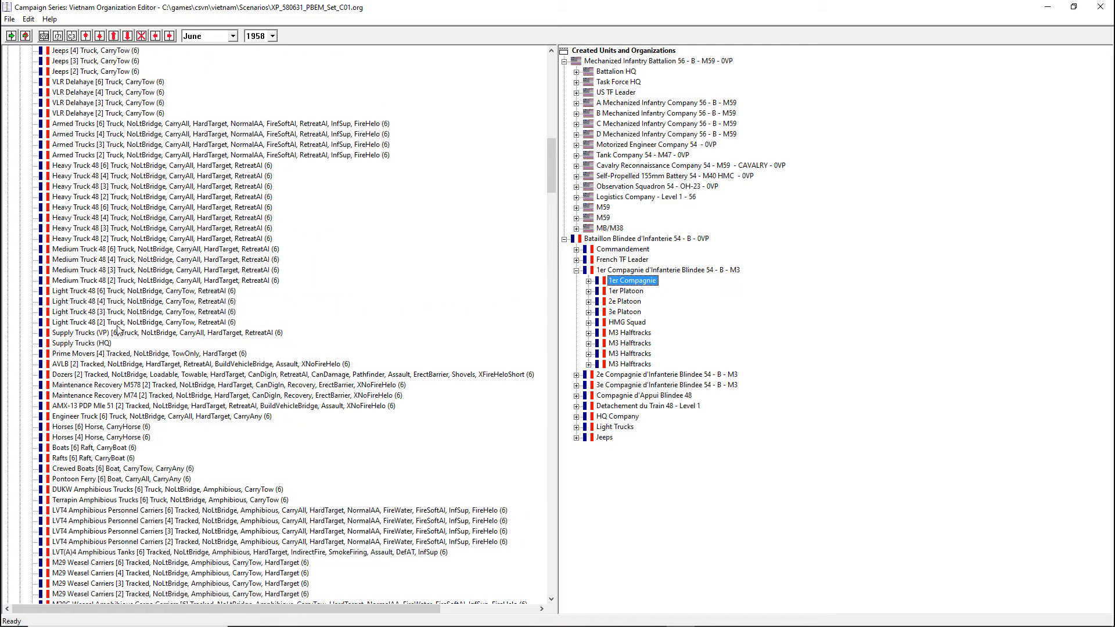
pyautogui.scroll(2, 116, 328)
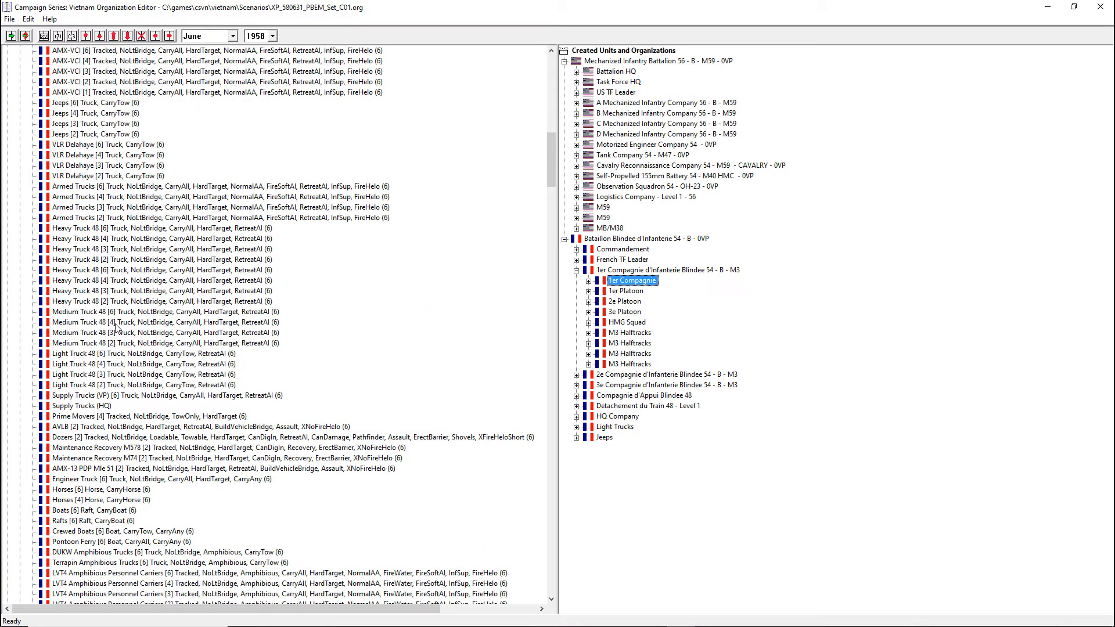
pyautogui.click(87, 134)
pyautogui.click(12, 36)
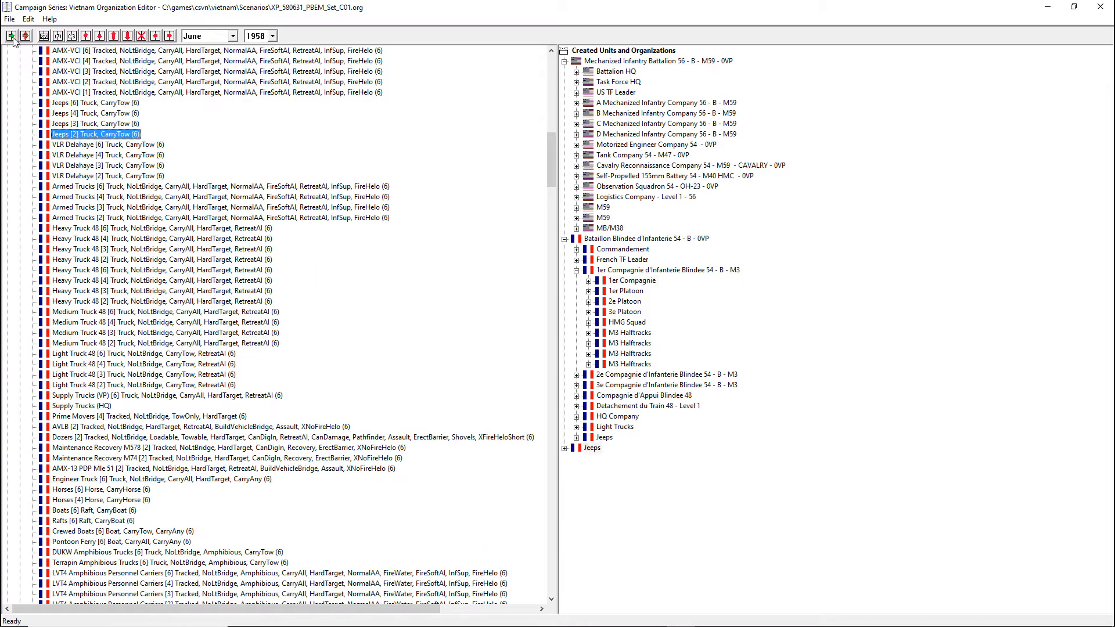
# Move the added Jeeps into the French battalion and place them last inside 1er Compagnie d'Infanterie Blindee 54 - B - M3
pyautogui.click(169, 36)
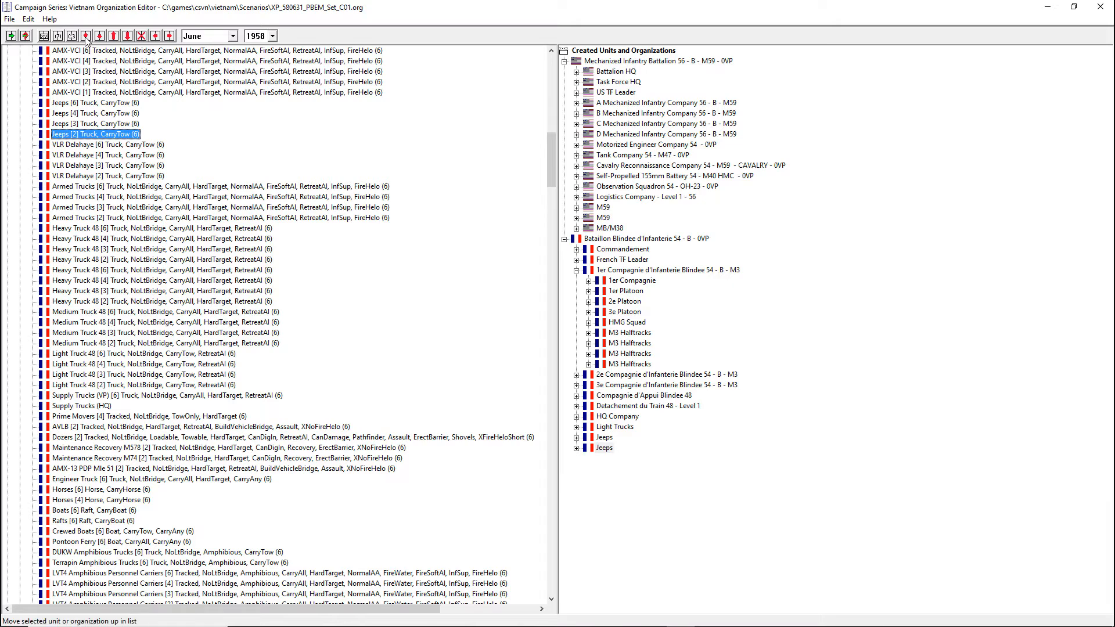
pyautogui.click(86, 36)
pyautogui.click(86, 36)
pyautogui.click(85, 36)
pyautogui.click(86, 36)
pyautogui.click(86, 36)
pyautogui.click(86, 36)
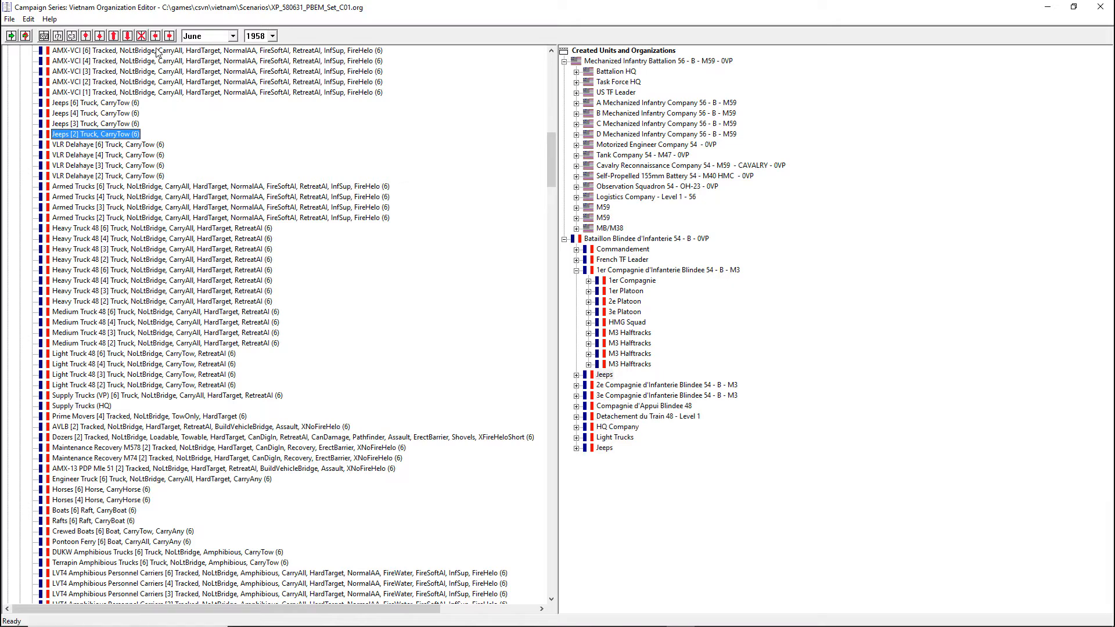
pyautogui.click(168, 36)
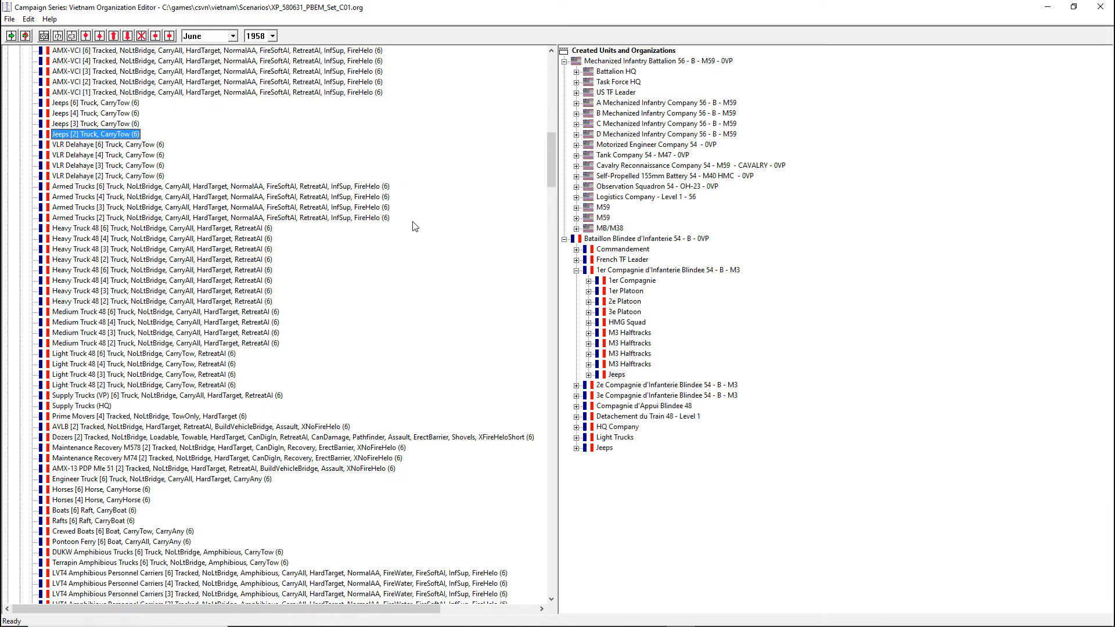
# Set the morale of the 1er Compagnie leader, Commander 2, to 8
pyautogui.click(630, 283)
pyautogui.click(589, 281)
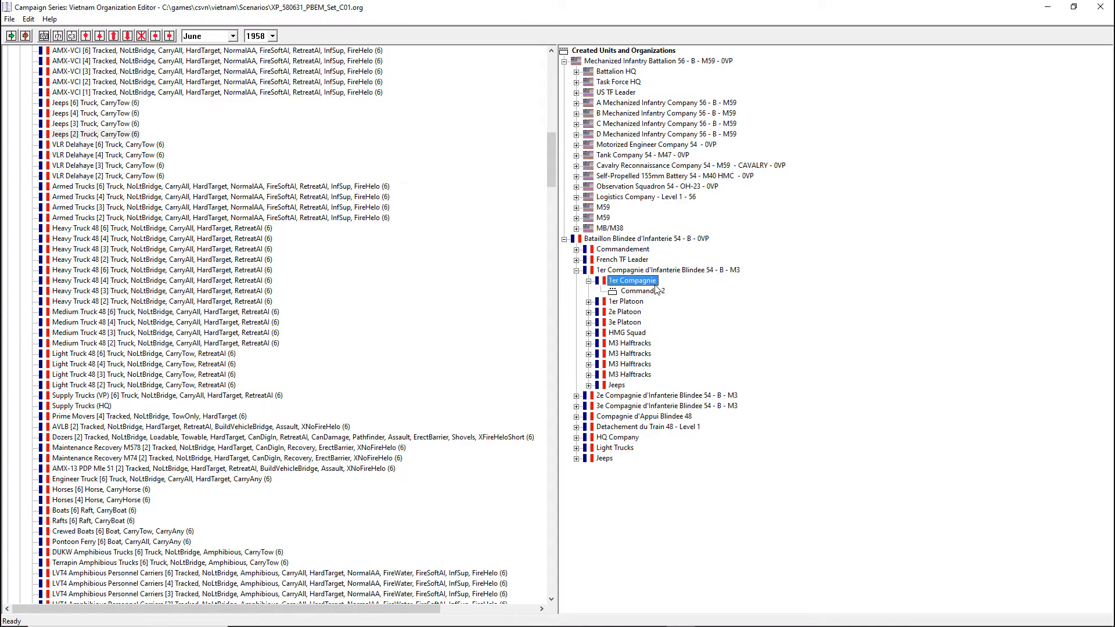
pyautogui.click(60, 36)
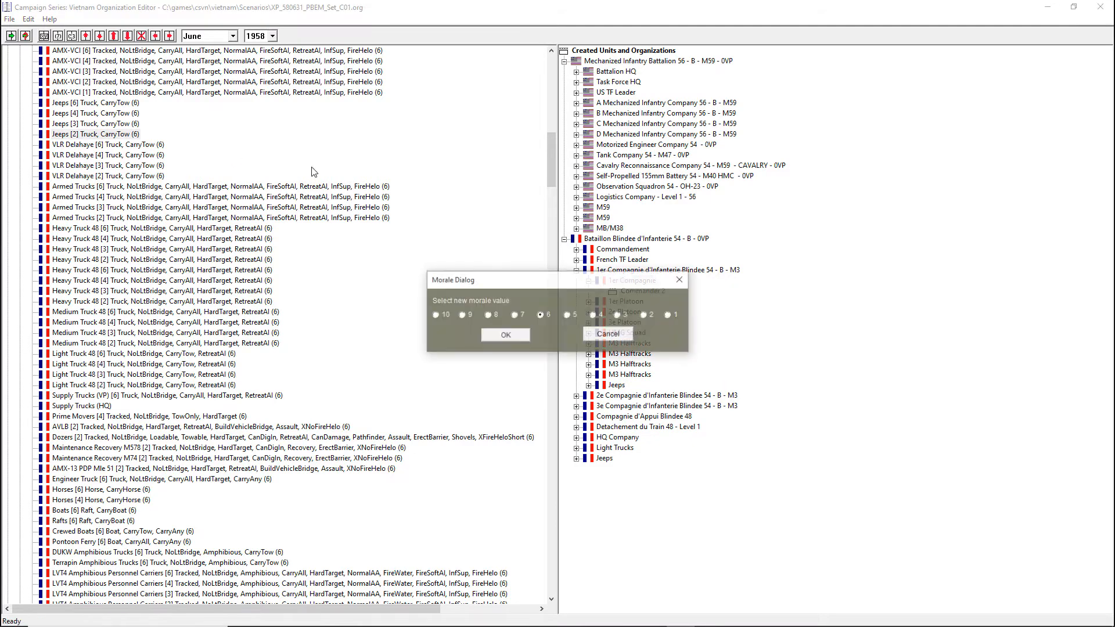
pyautogui.click(505, 335)
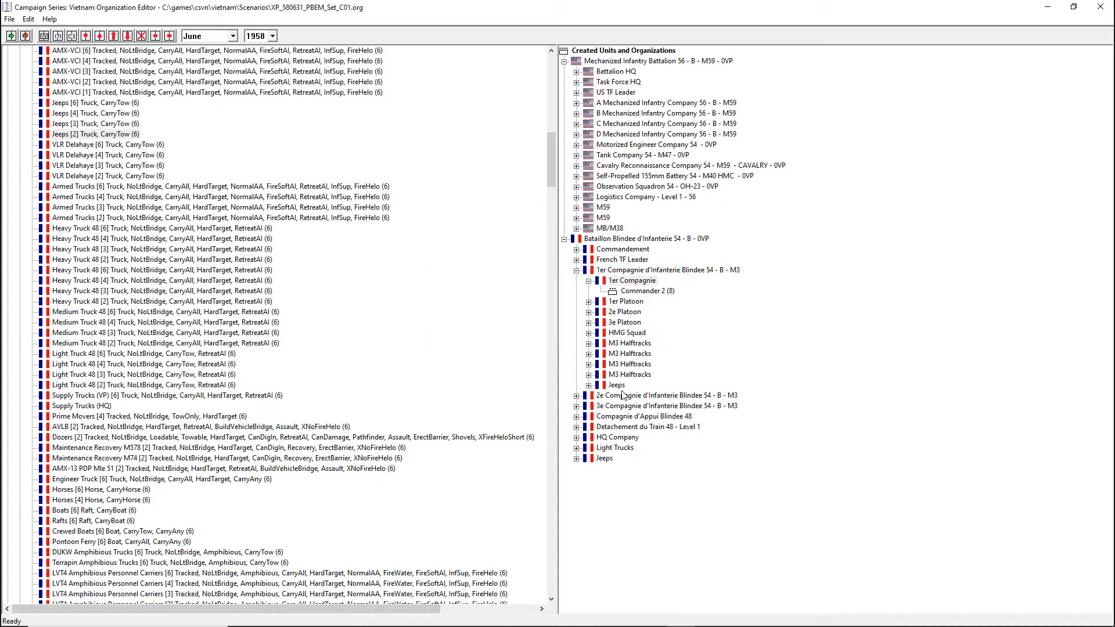
# Collapse 1er Compagnie and its parent armoured infantry company, and return to the start of the available organizations
pyautogui.click(617, 385)
pyautogui.click(588, 281)
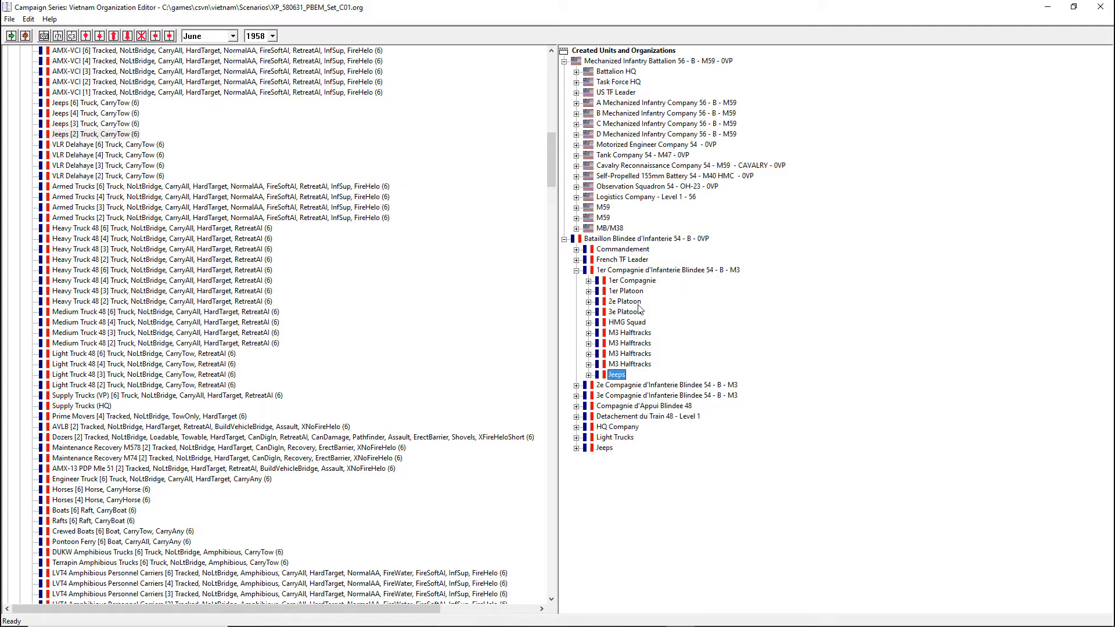
pyautogui.click(576, 270)
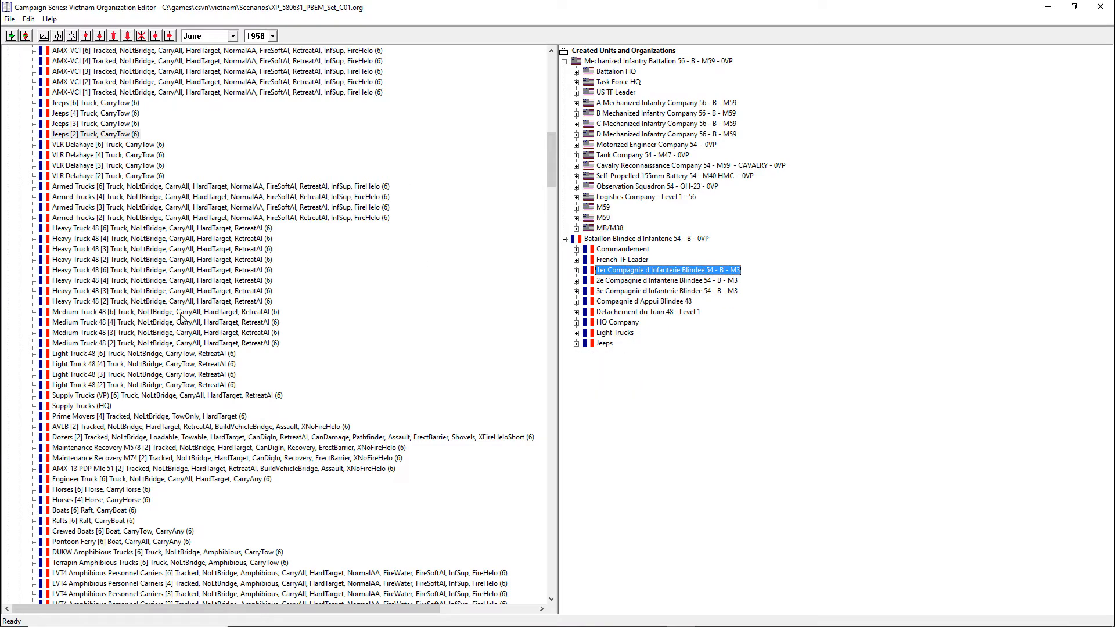
pyautogui.moveTo(554, 148); pyautogui.dragTo(556, 55)
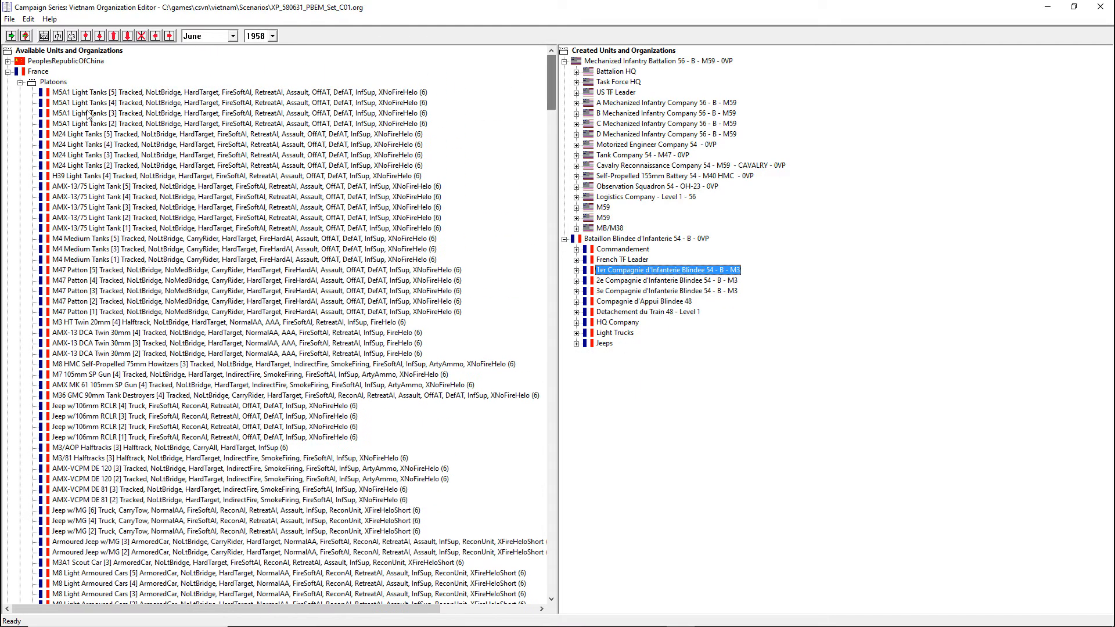
# Add Escadron de Char 56 - M47 from the 1956 French companies to the French battalion as a subordinate company
pyautogui.click(19, 81)
pyautogui.click(21, 103)
pyautogui.click(20, 93)
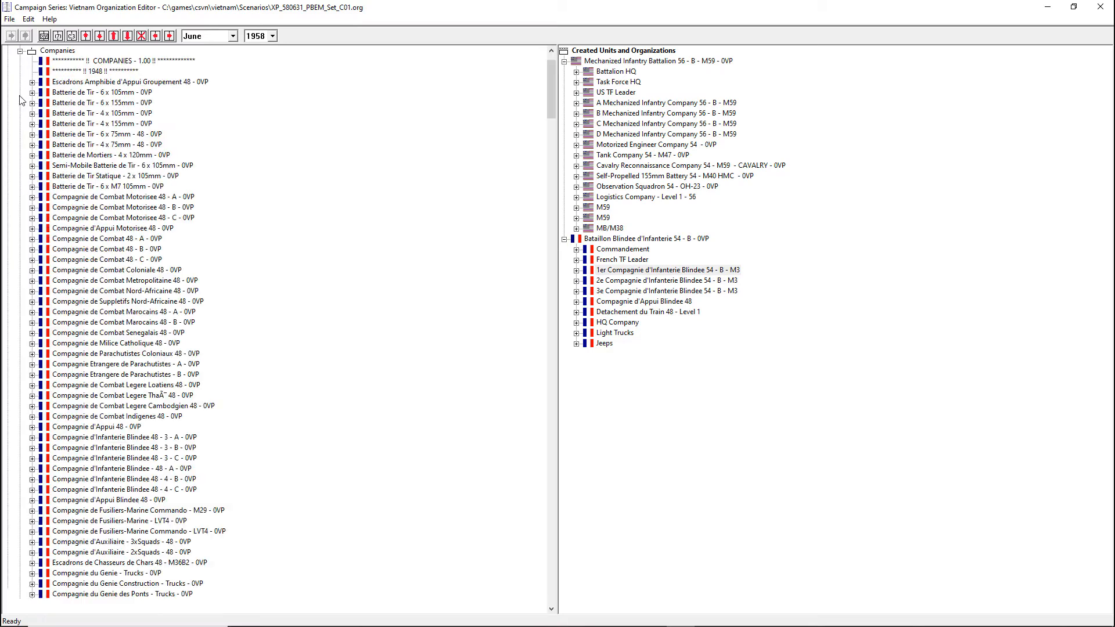
pyautogui.scroll(-12, 116, 280)
pyautogui.scroll(-14, 118, 283)
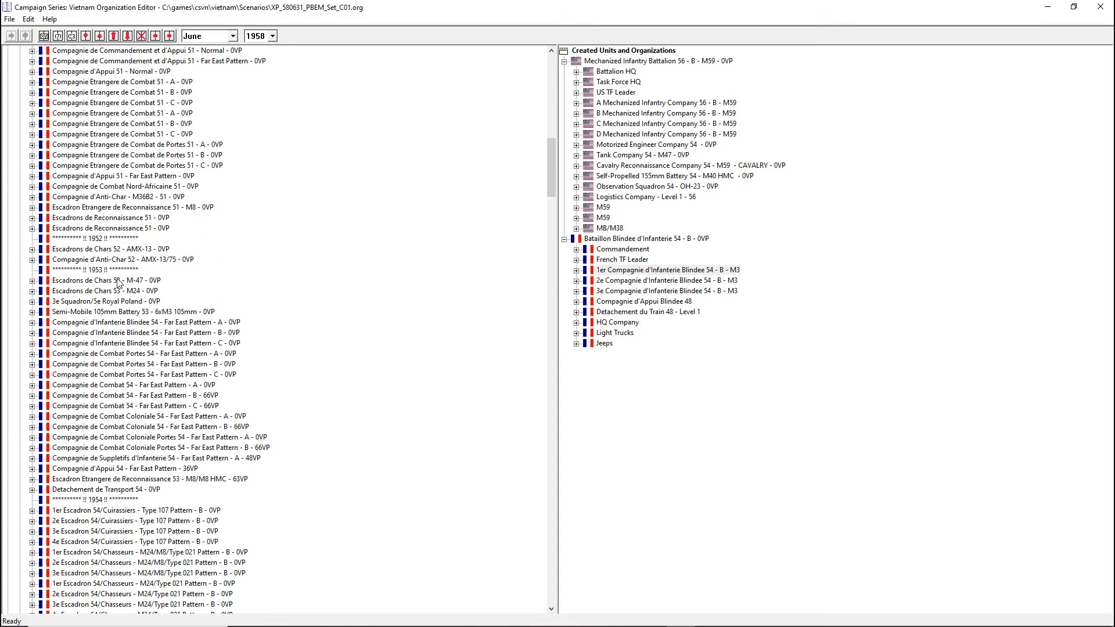
pyautogui.click(96, 220)
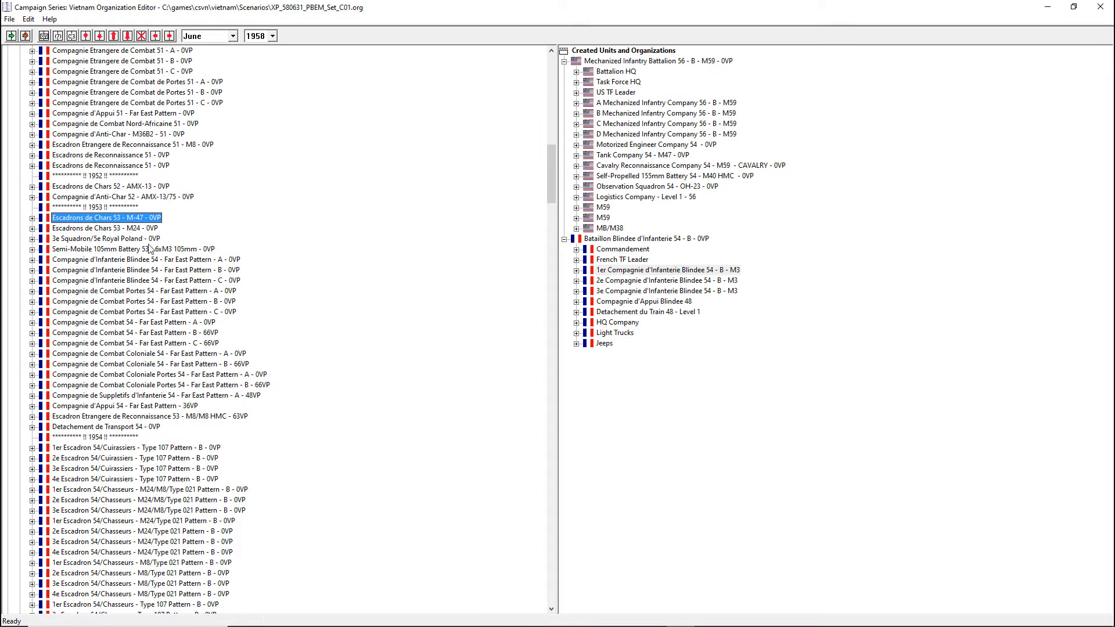
pyautogui.scroll(-4, 150, 251)
pyautogui.scroll(-20, 149, 252)
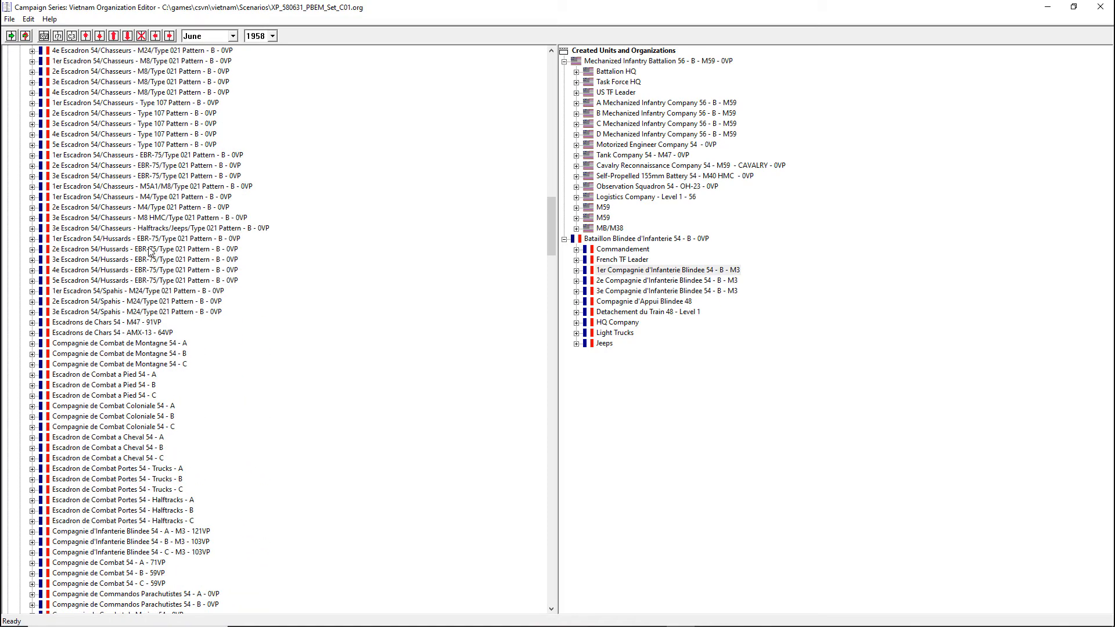
pyautogui.scroll(-12, 150, 252)
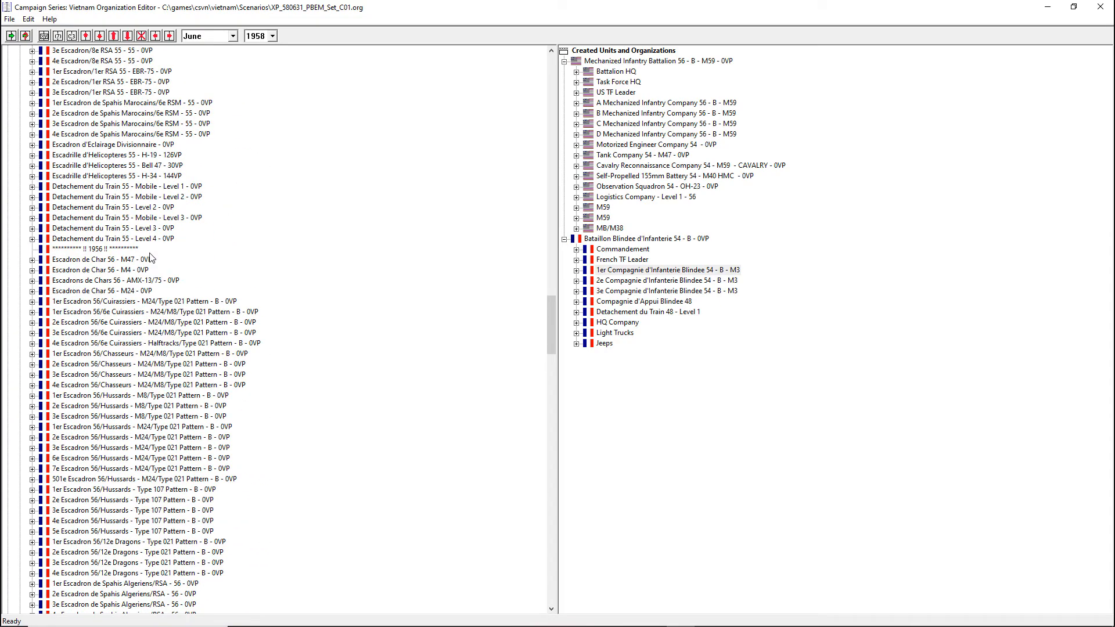
pyautogui.click(113, 259)
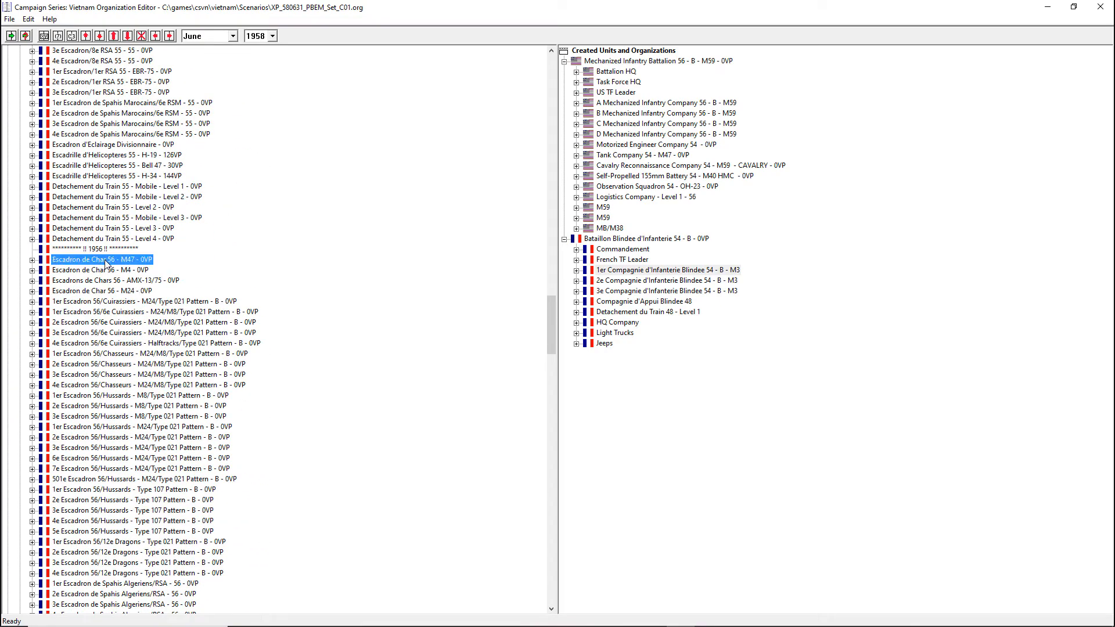
pyautogui.click(33, 260)
pyautogui.click(33, 260)
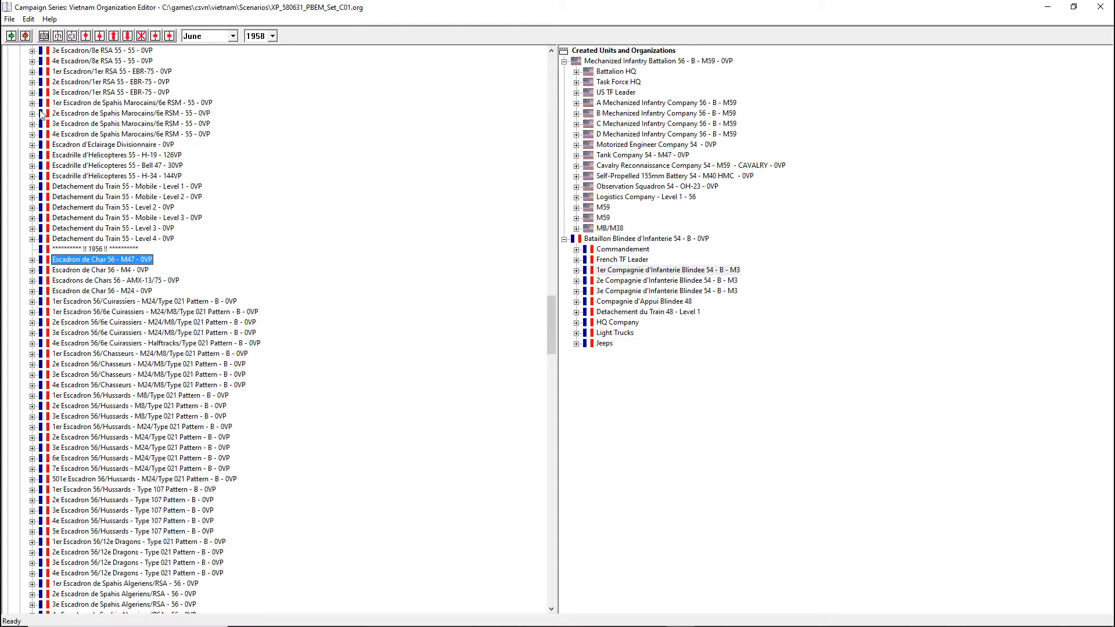
pyautogui.click(11, 37)
pyautogui.click(169, 37)
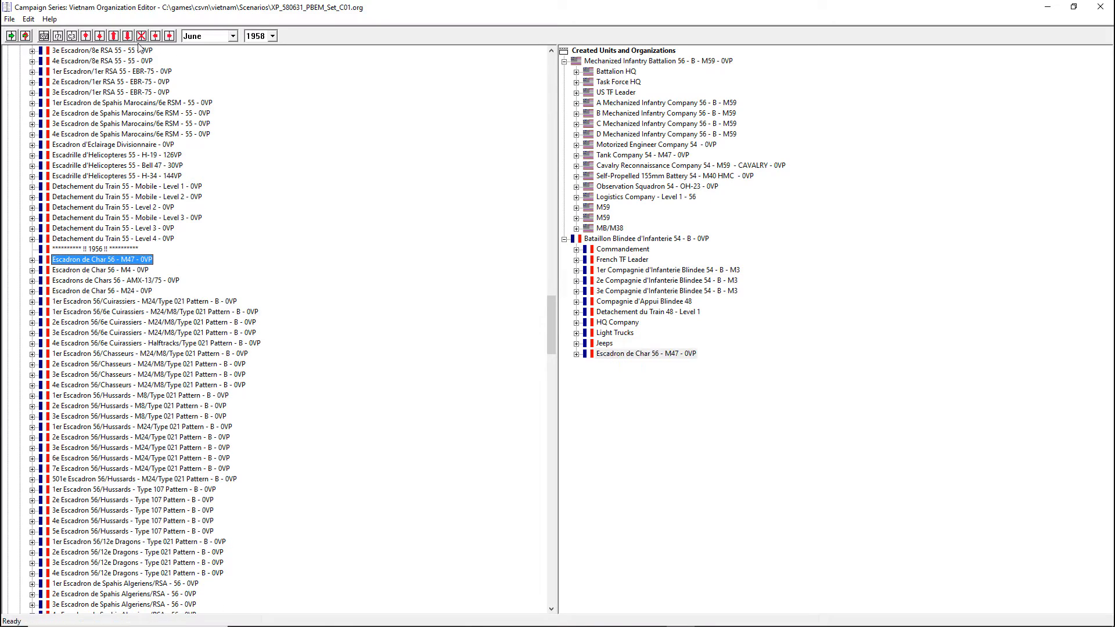
# Move Escadron de Char 56 - M47 up to directly follow 3e Compagnie d'Infanterie Blindee 54 - B - M3
pyautogui.click(86, 36)
pyautogui.click(85, 36)
pyautogui.click(85, 36)
pyautogui.click(86, 36)
pyautogui.click(85, 36)
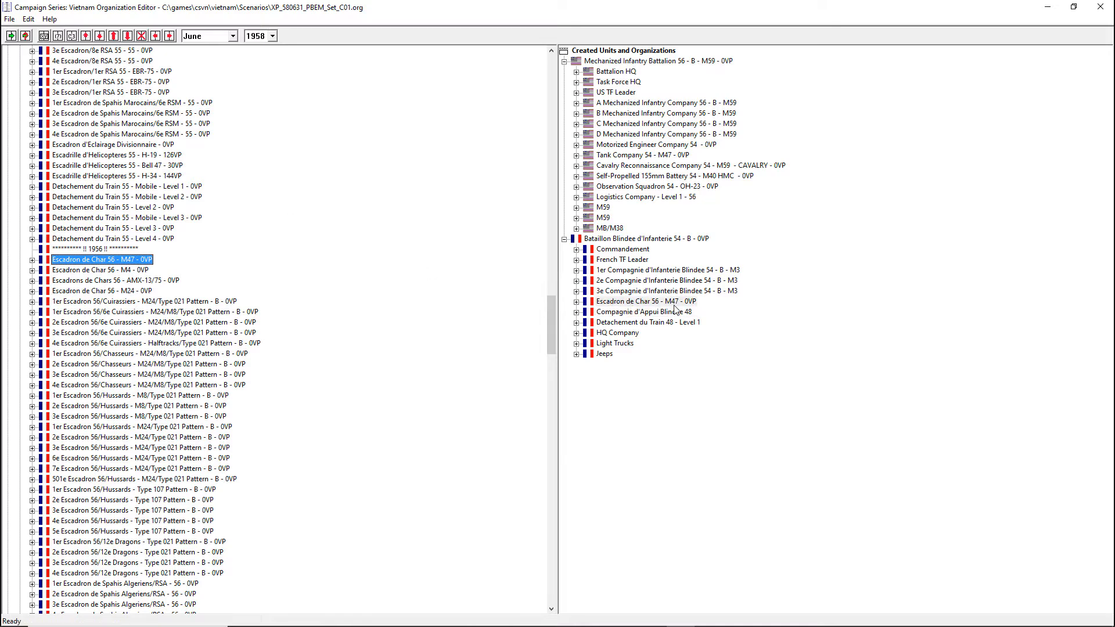
# Examine the units in the HQ and four numbered platoons of the created Escadron de Char 56 - M47
pyautogui.click(577, 302)
pyautogui.click(589, 322)
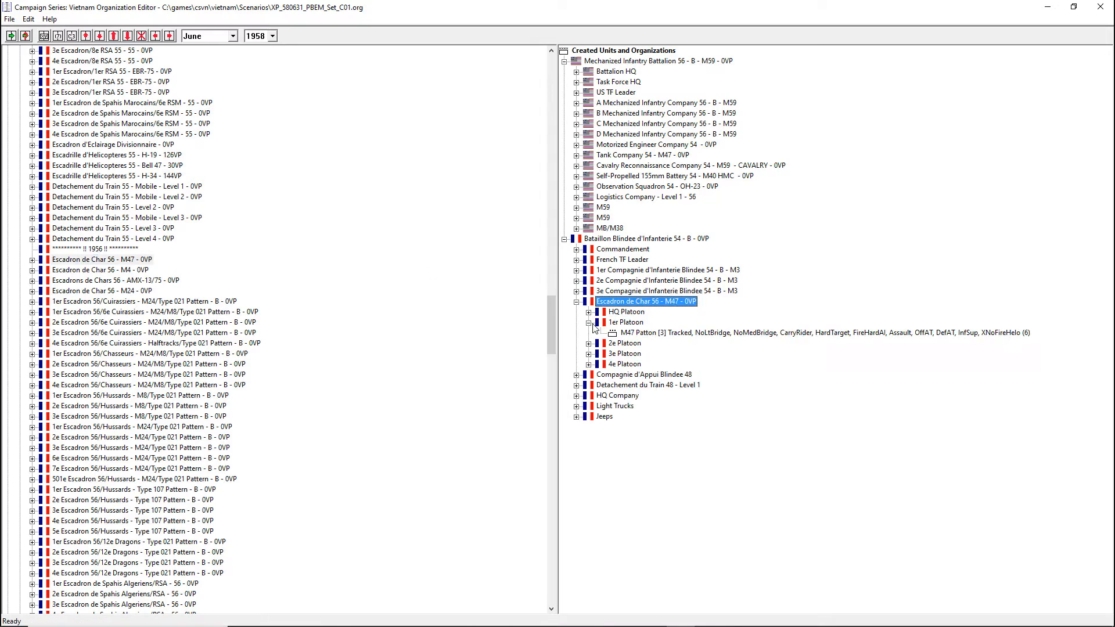
pyautogui.click(589, 343)
pyautogui.click(589, 364)
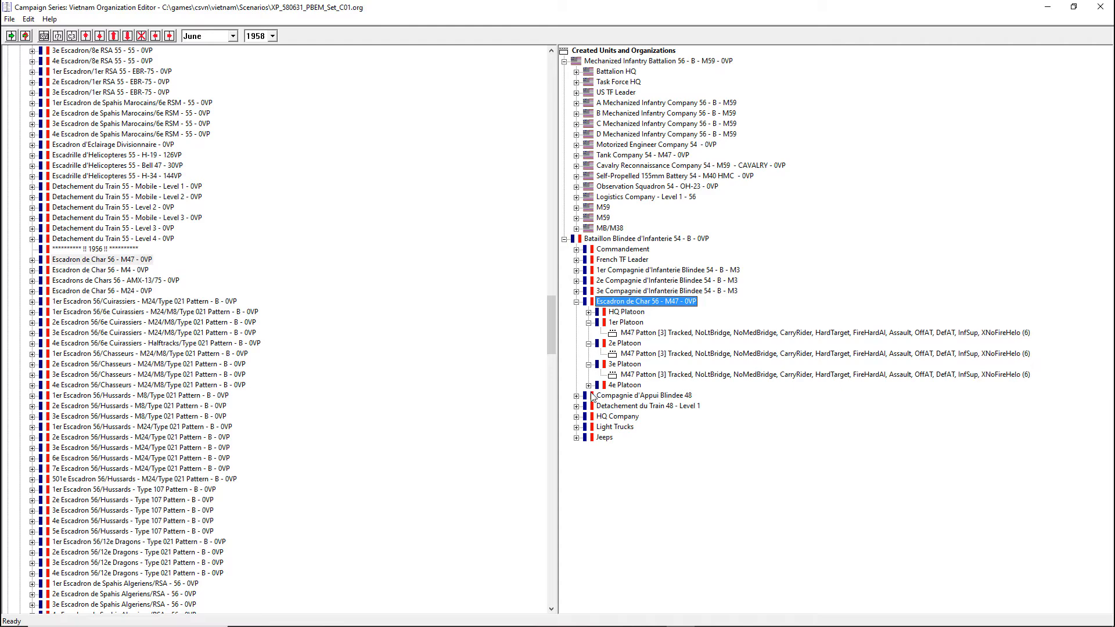
pyautogui.click(589, 385)
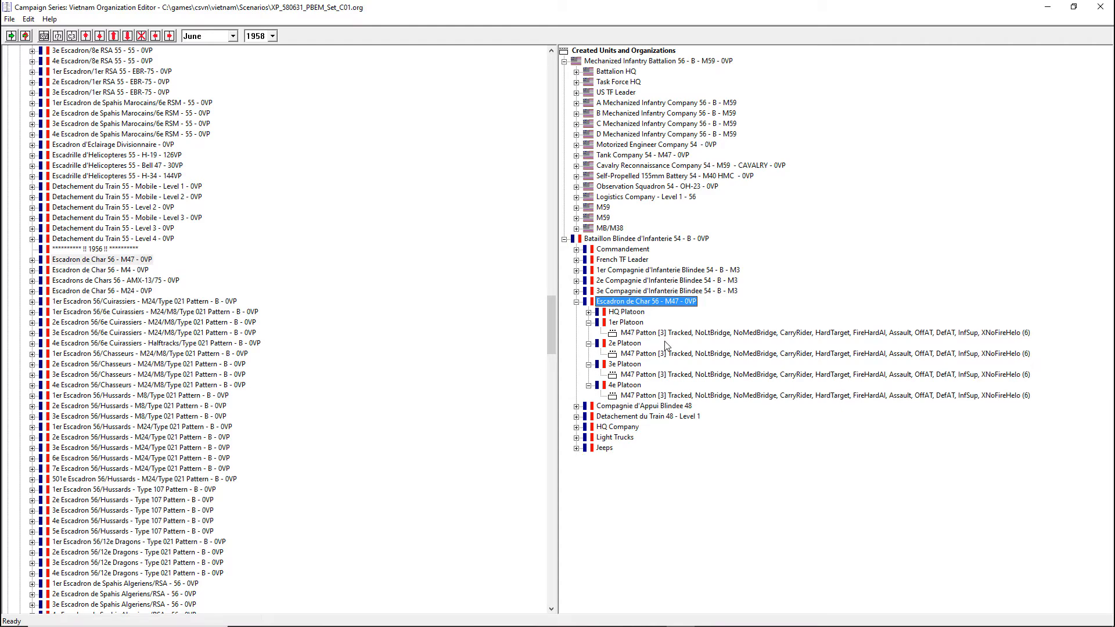
pyautogui.click(589, 312)
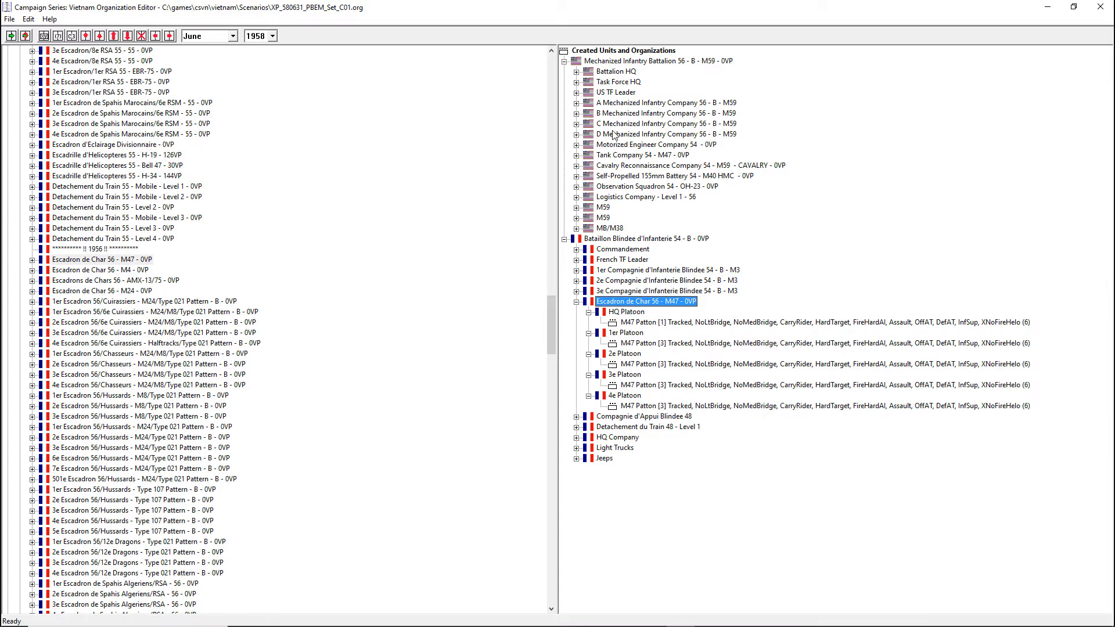
# Examine the units in the headquarters and three platoons of the American Tank Company 54 - M47, then collapse it
pyautogui.click(576, 155)
pyautogui.click(588, 176)
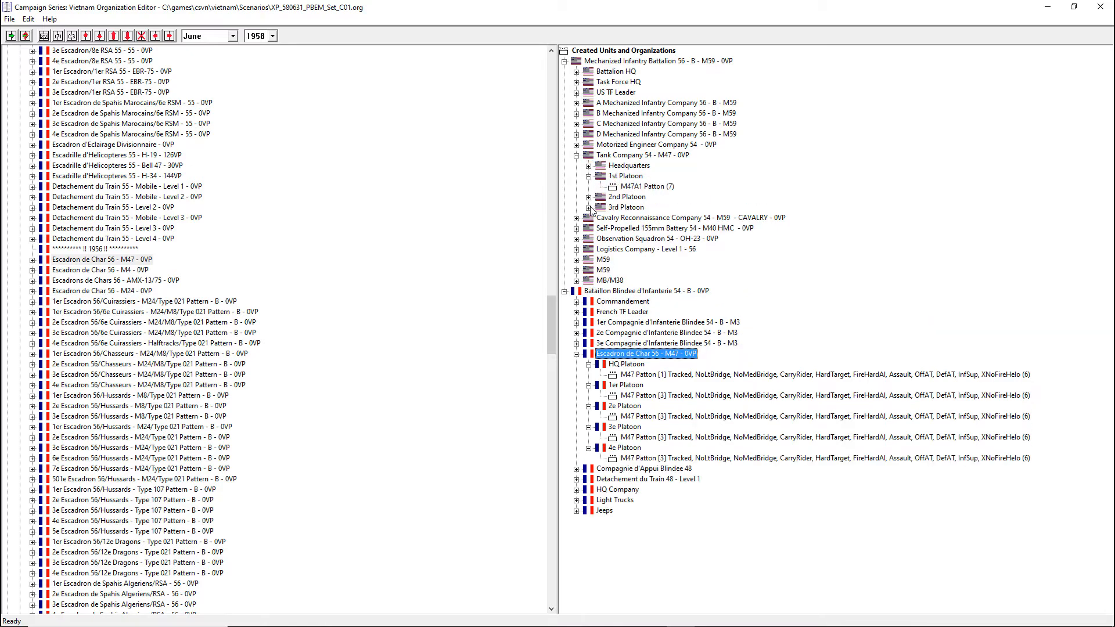
pyautogui.click(589, 197)
pyautogui.click(588, 217)
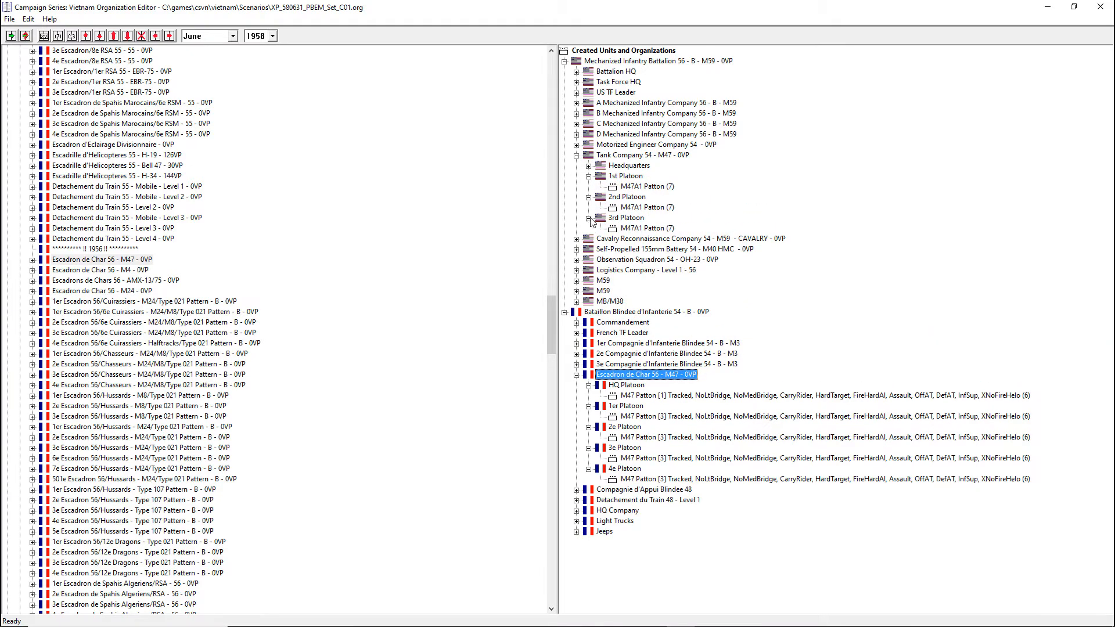
pyautogui.click(589, 165)
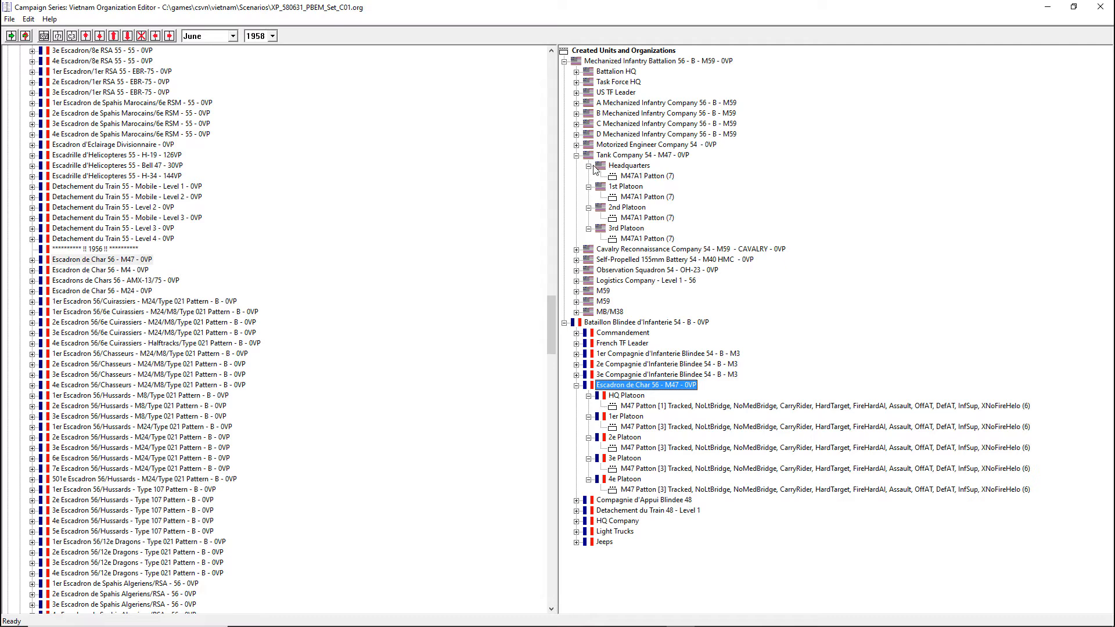
pyautogui.click(576, 155)
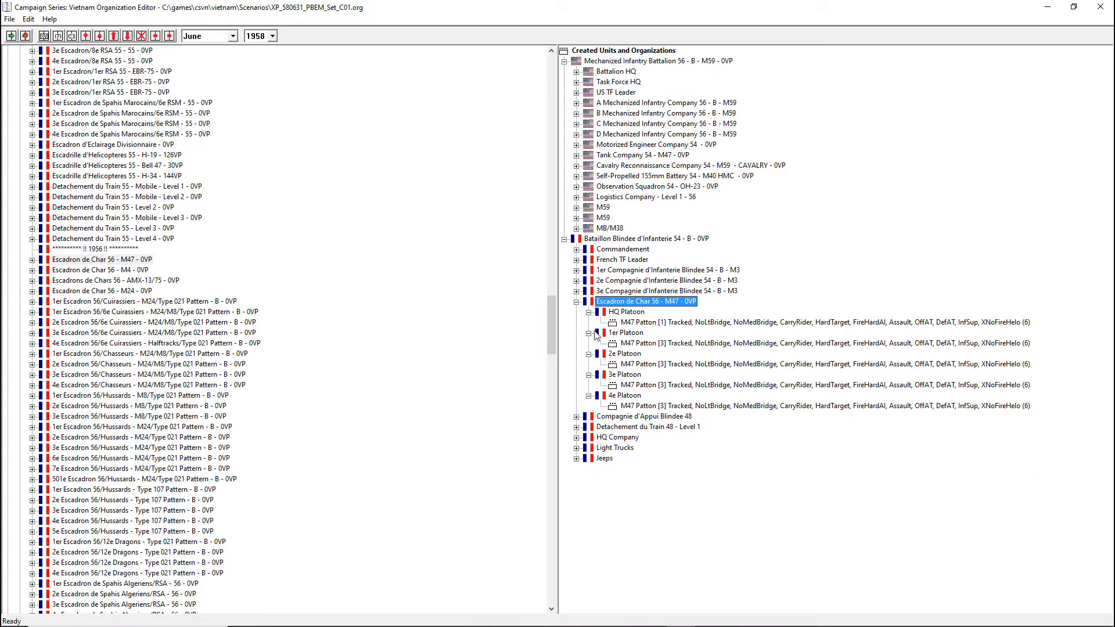
# Compare the Tank Company 54 - M47 platoons with those of Escadron de Char 56 - M47, and collapse both companies
pyautogui.click(577, 156)
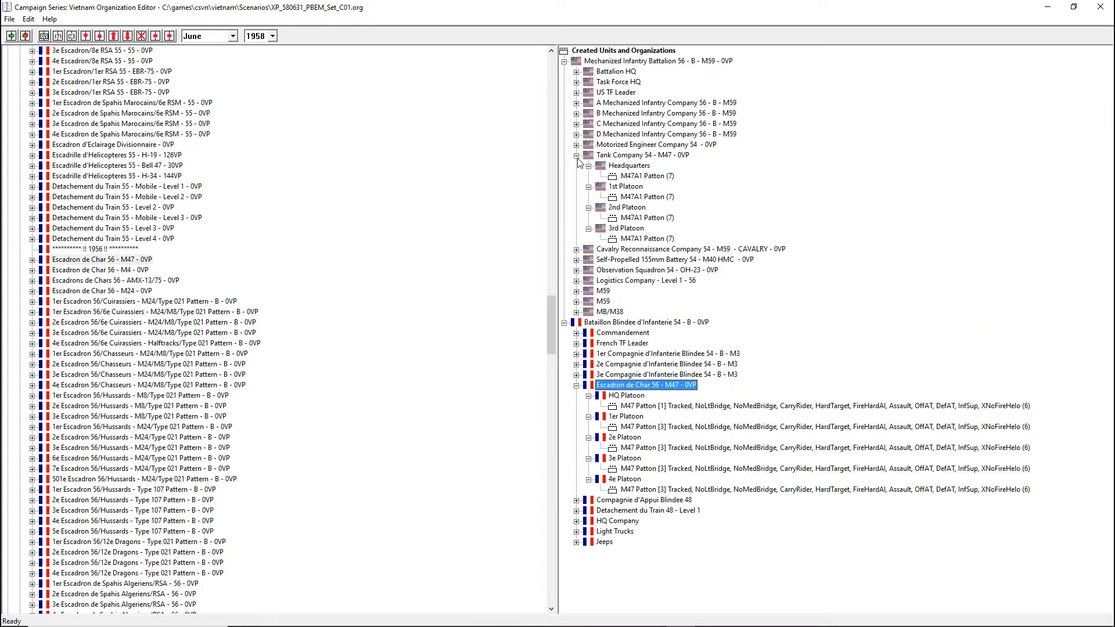
pyautogui.click(636, 187)
pyautogui.click(632, 209)
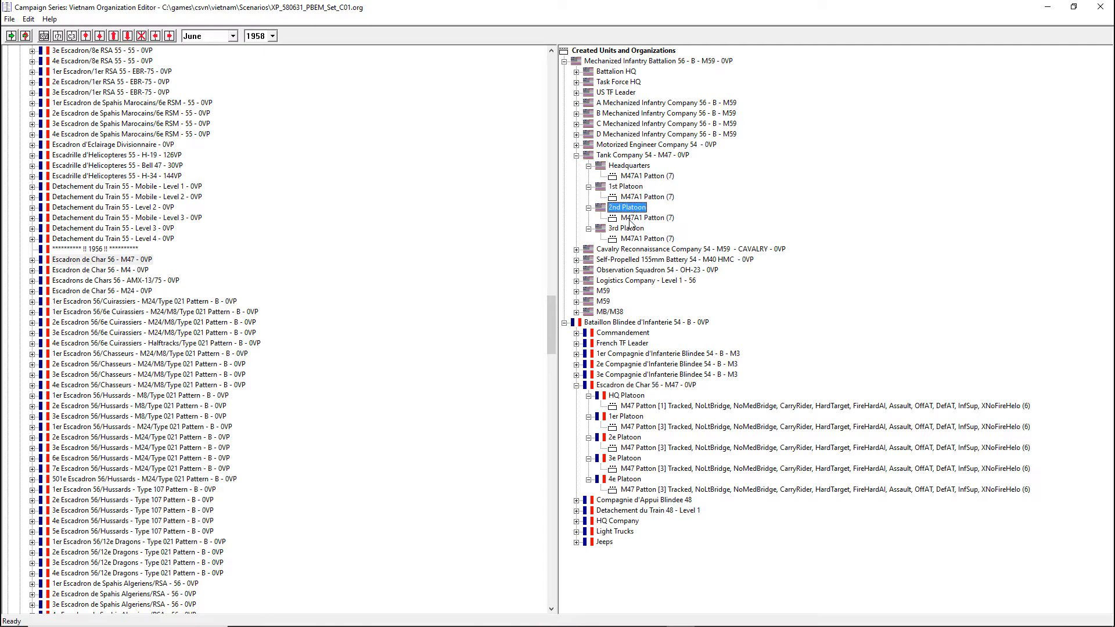
pyautogui.click(630, 219)
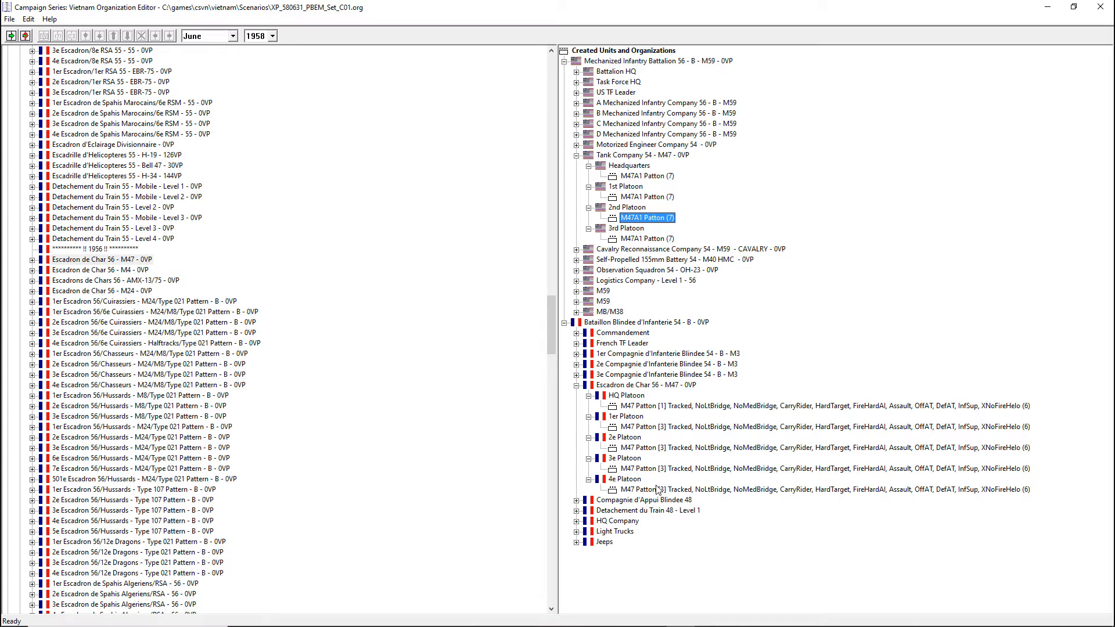
pyautogui.click(630, 209)
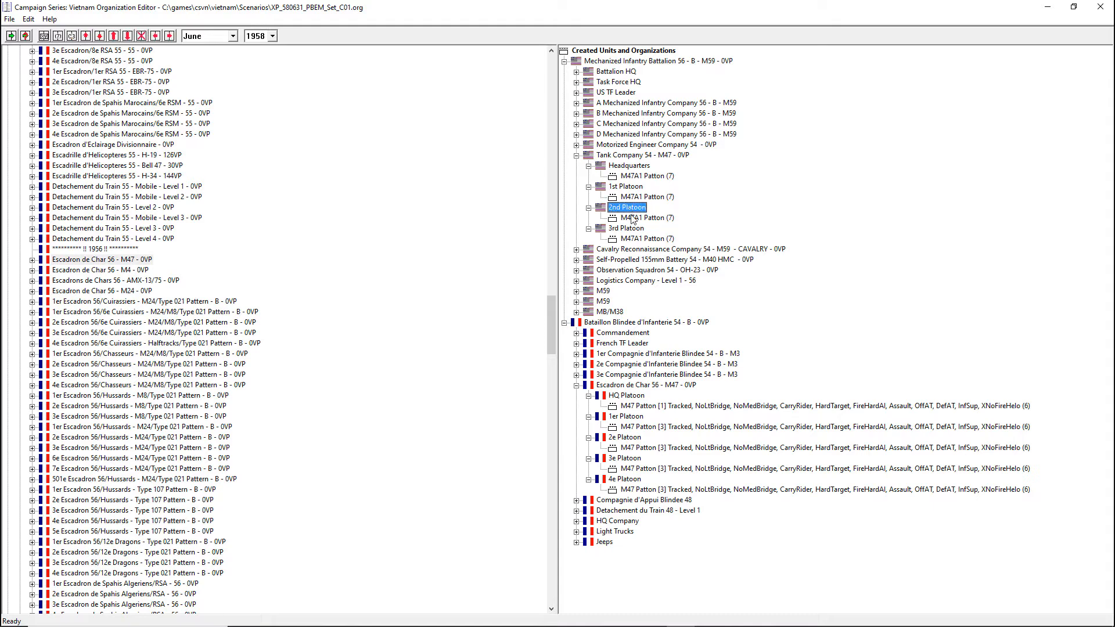
pyautogui.click(617, 417)
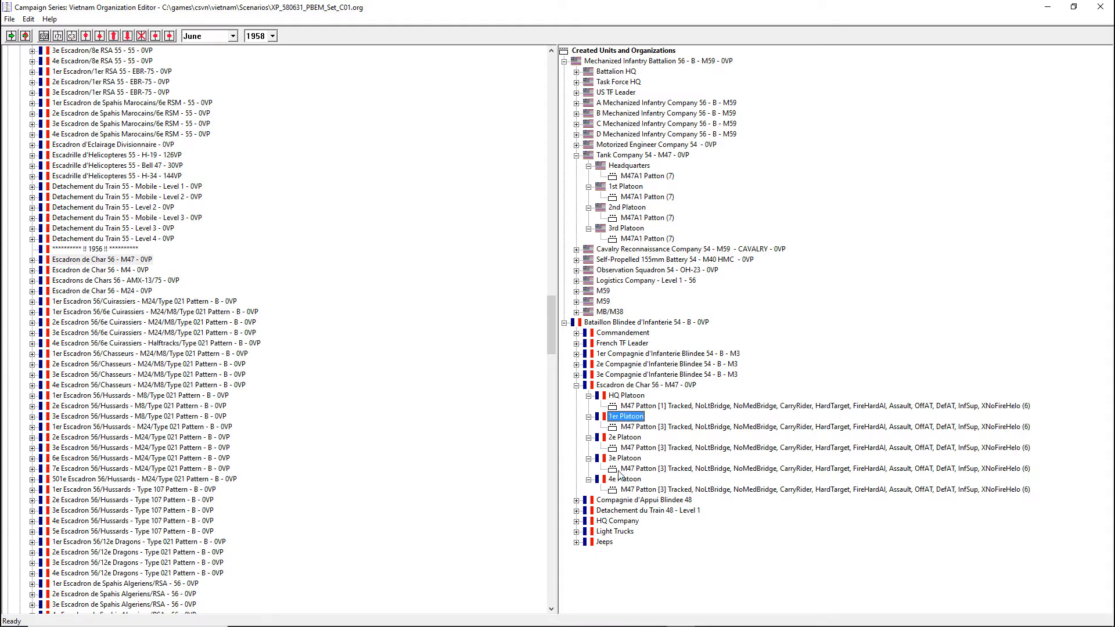
pyautogui.click(577, 385)
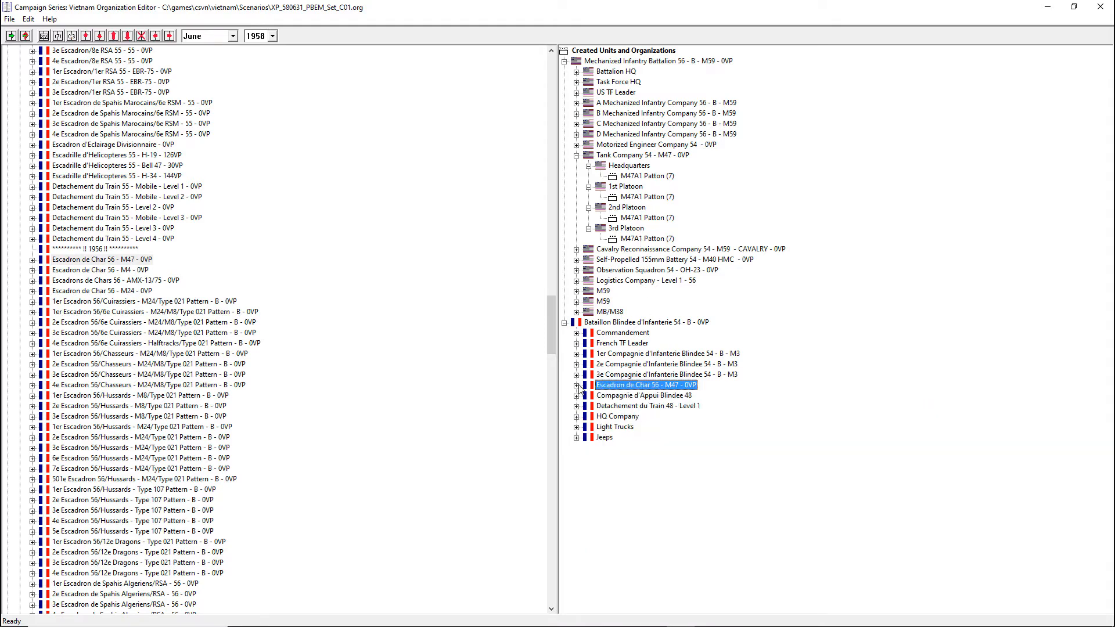
pyautogui.click(577, 156)
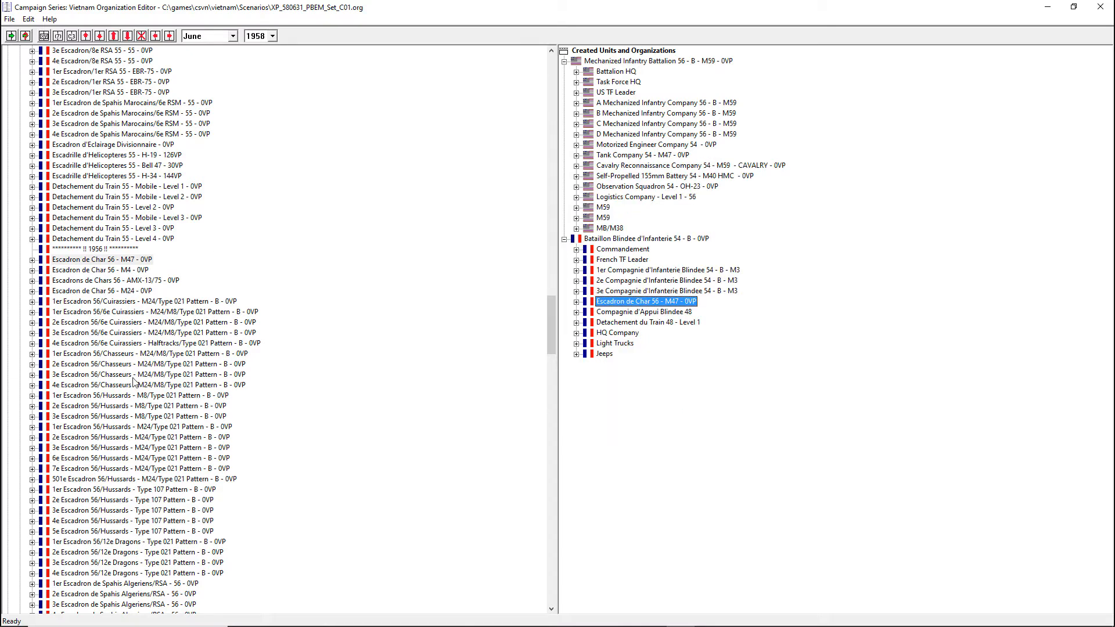
# Examine the composition of the available 1er Escadron 56/6e Cuirassiers - M24/M8 and the American Cavalry Reconnaissance Company 54 - M59
pyautogui.scroll(-2, 141, 389)
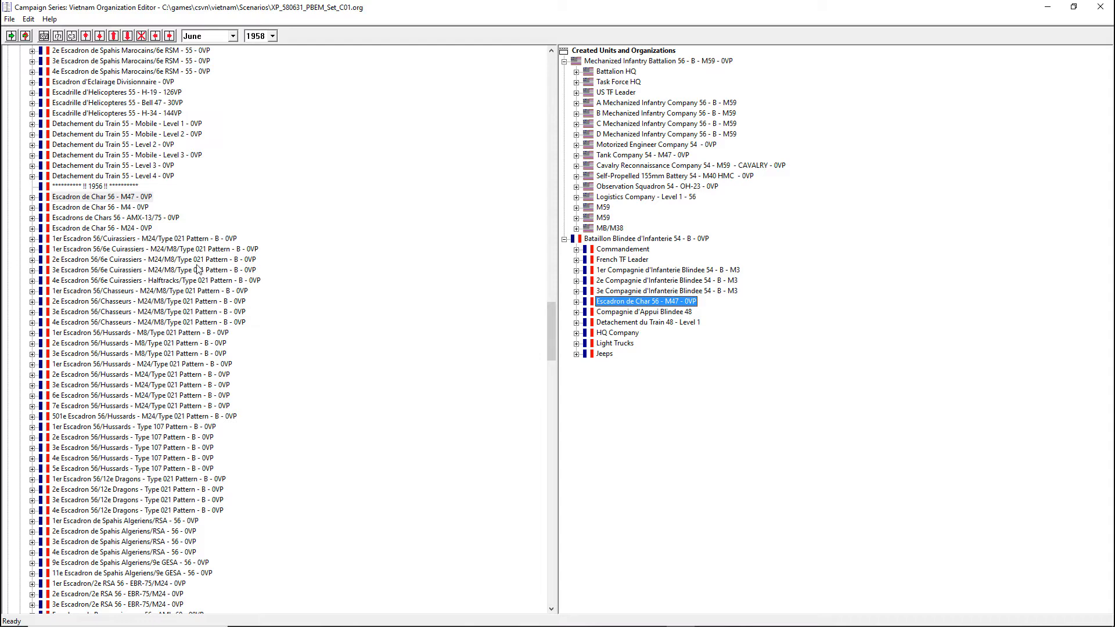
pyautogui.scroll(-2, 135, 281)
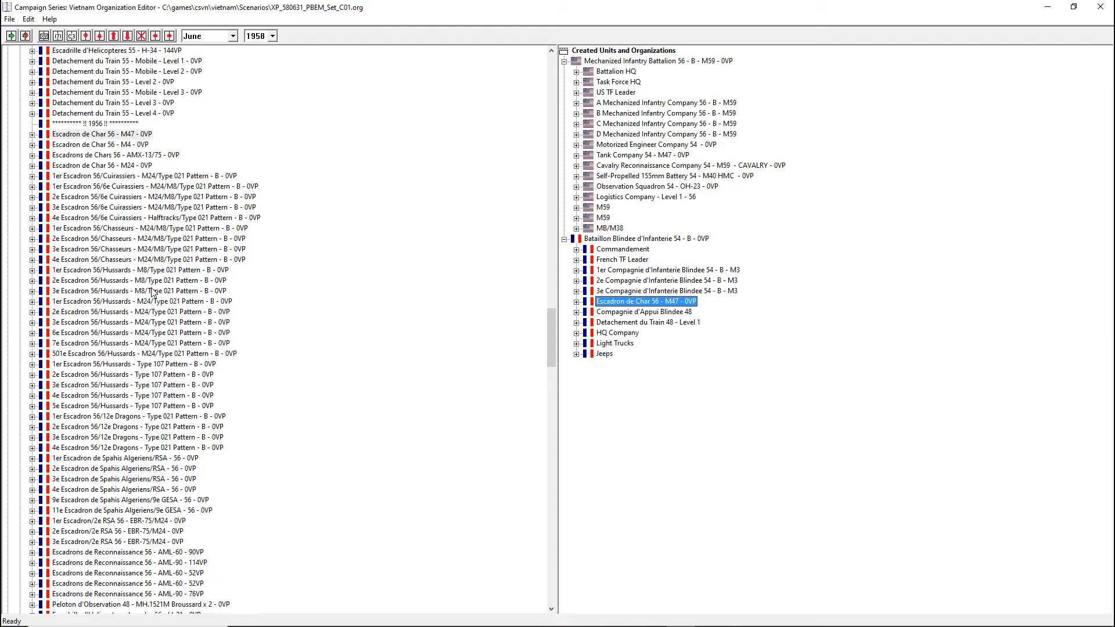
pyautogui.click(172, 207)
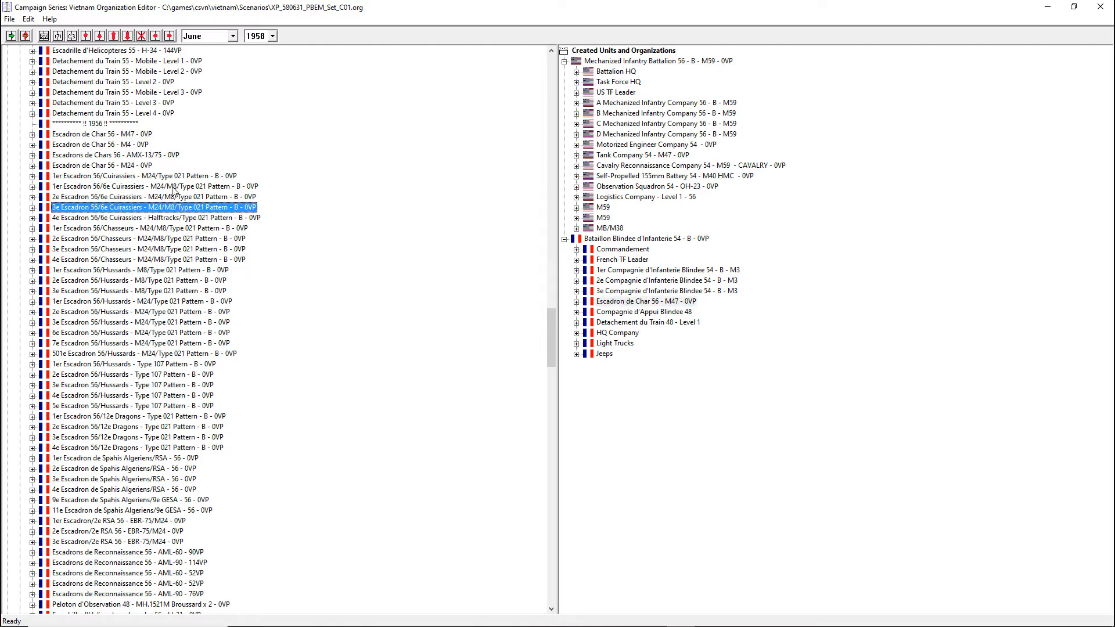
pyautogui.click(173, 186)
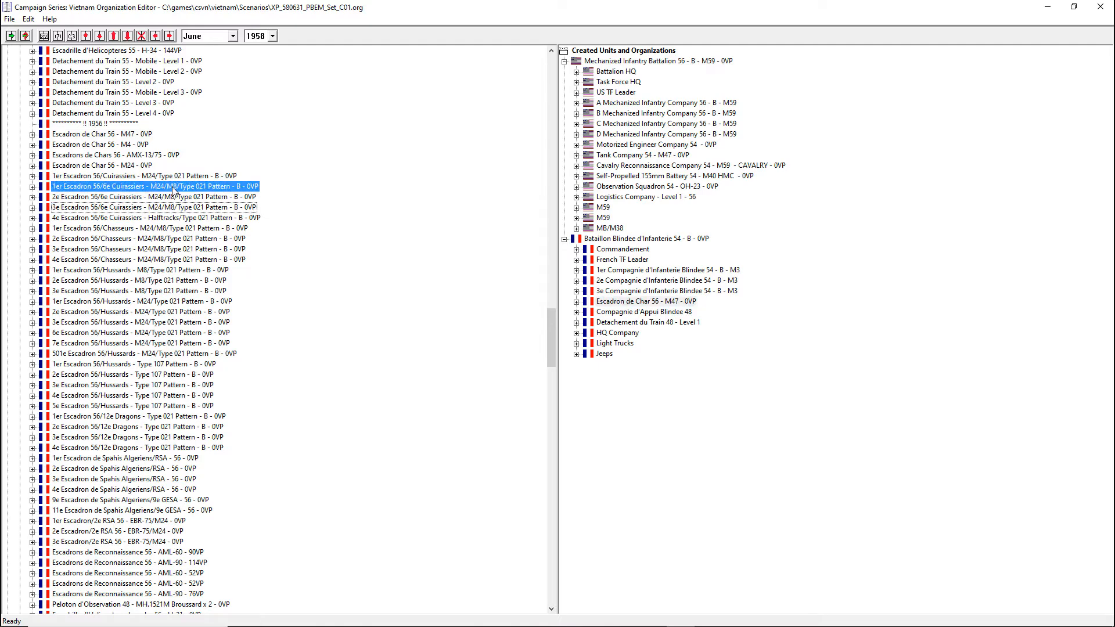
pyautogui.click(33, 187)
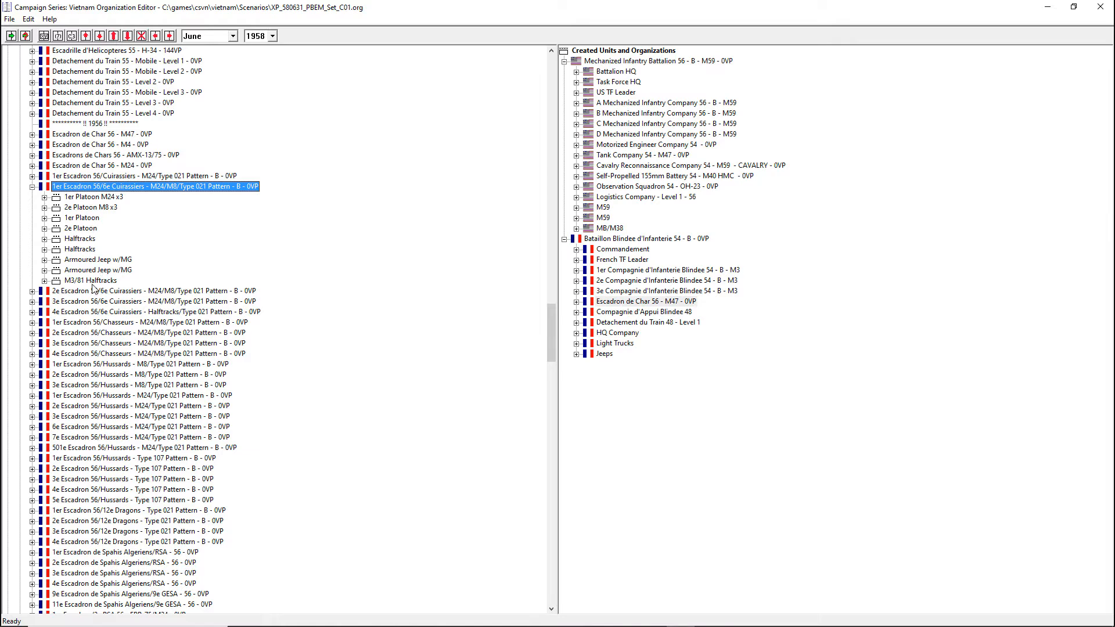
pyautogui.click(91, 281)
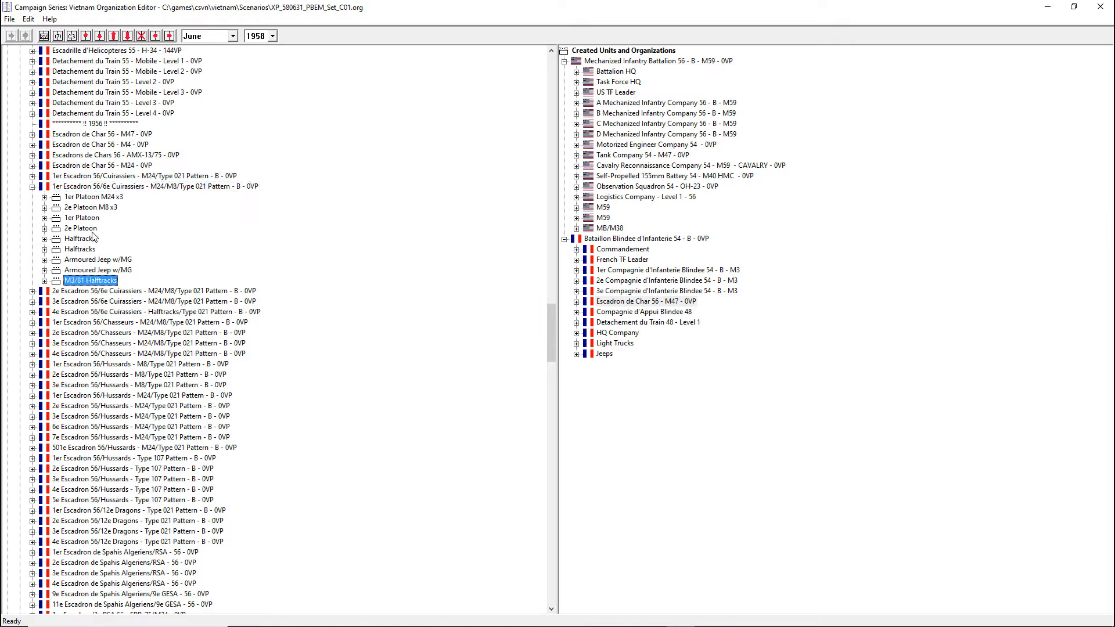
pyautogui.click(577, 166)
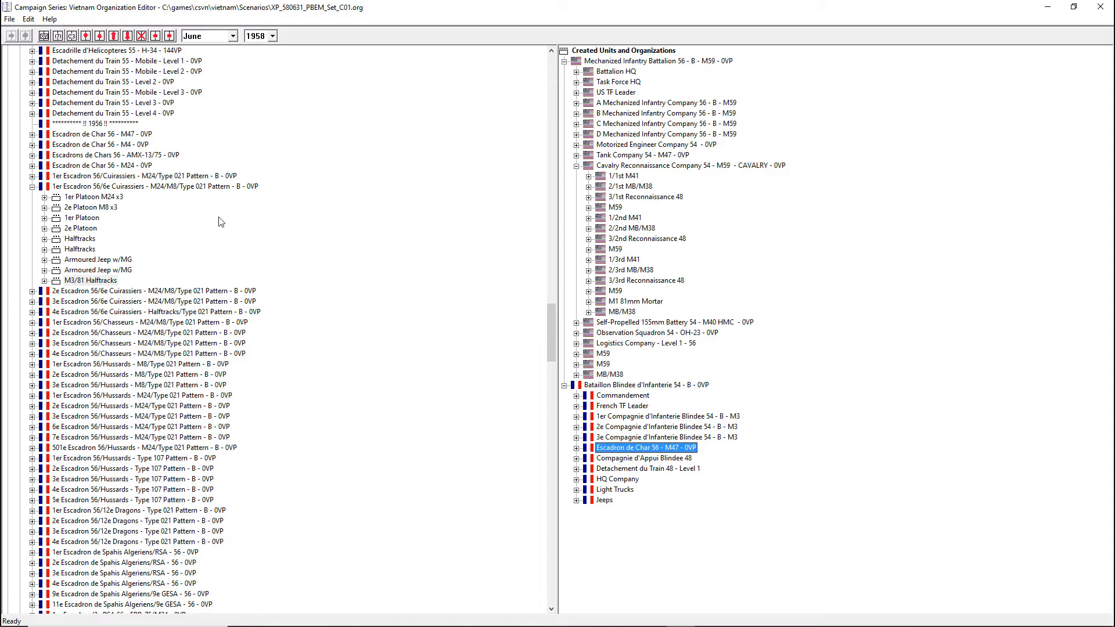
# Add 1er Escadron 56/6e Cuirassiers - M24/M8/Type 021 Pattern to the French battalion and place it directly above Escadron de Char 56 - M47
pyautogui.click(103, 187)
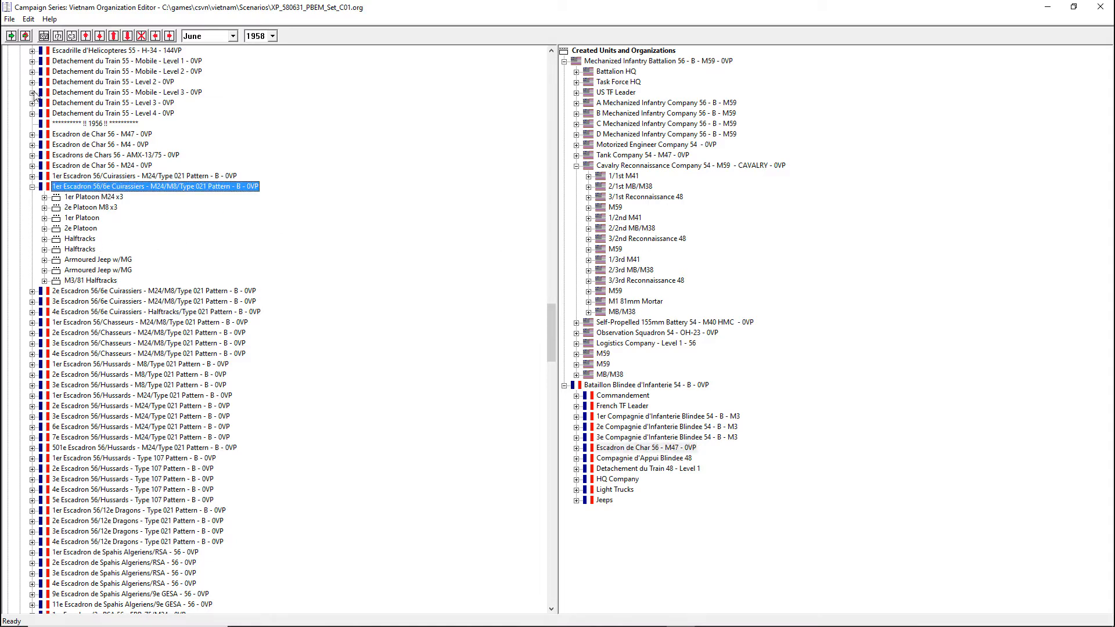
pyautogui.click(11, 36)
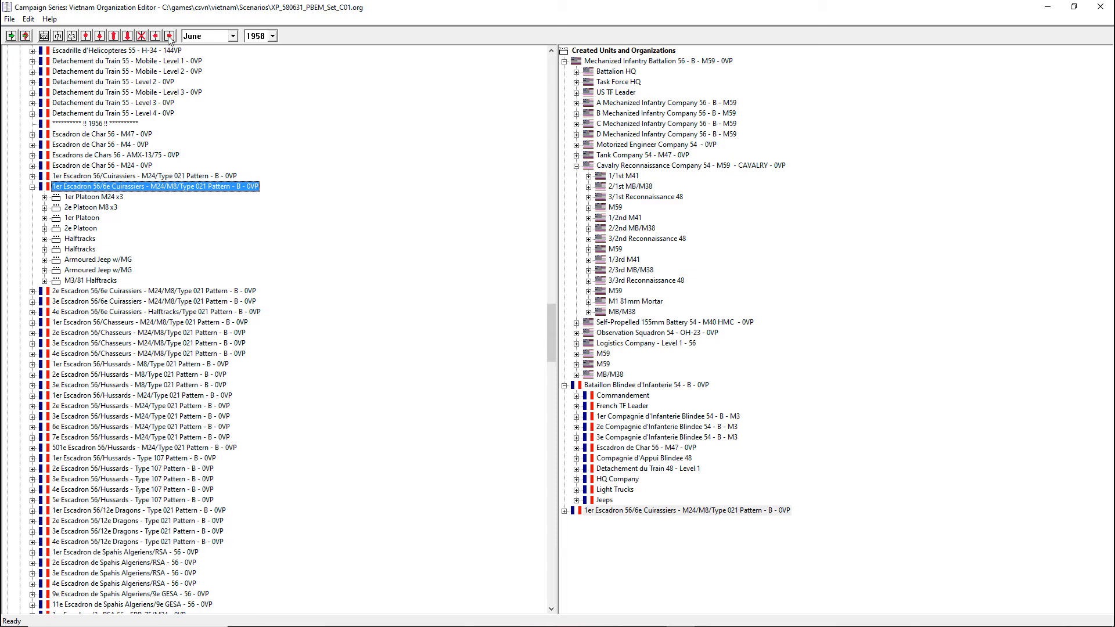
pyautogui.click(86, 36)
pyautogui.click(86, 36)
pyautogui.click(86, 36)
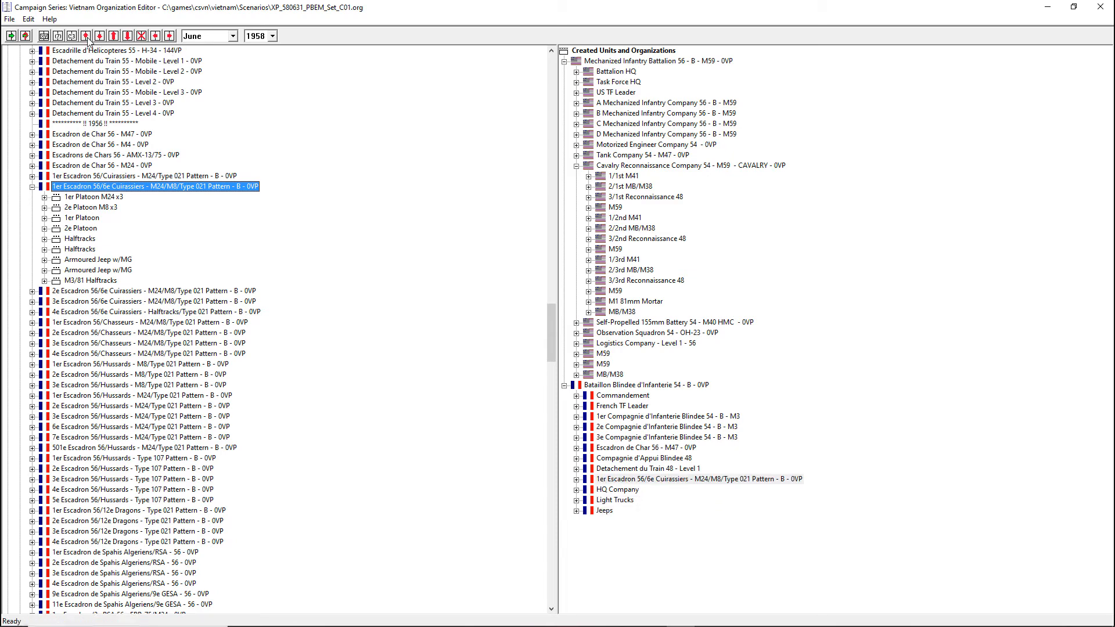
pyautogui.click(86, 36)
pyautogui.click(86, 36)
pyautogui.click(86, 36)
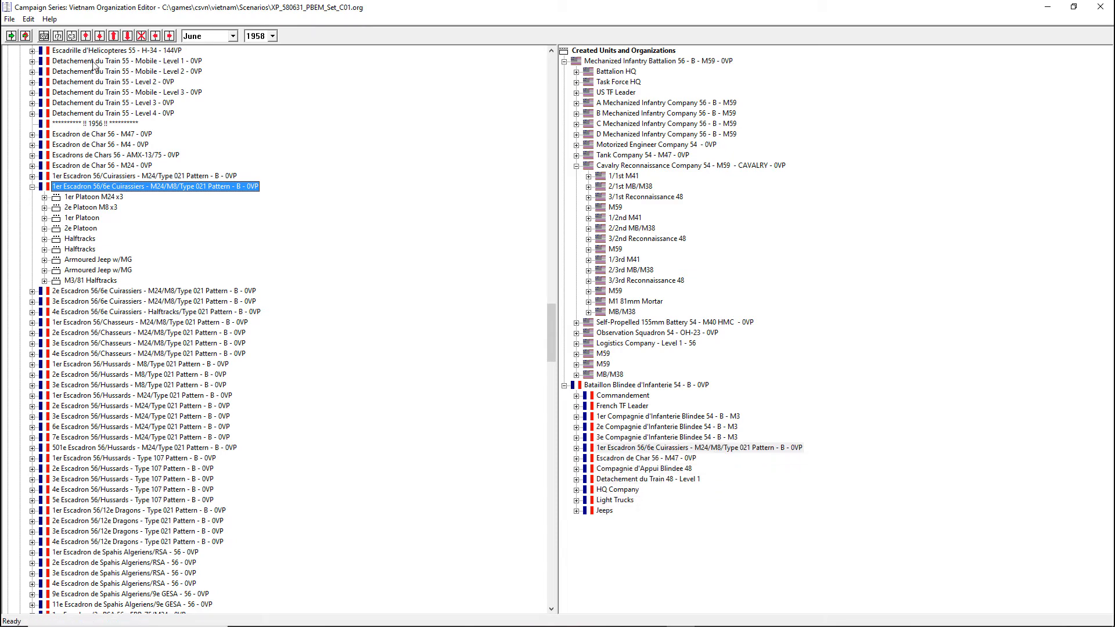
# Move 1er Escadron 56/6e Cuirassiers - M24/M8/Type 021 Pattern directly below Escadron de Char 56 - M47 in the French battalion
pyautogui.click(100, 36)
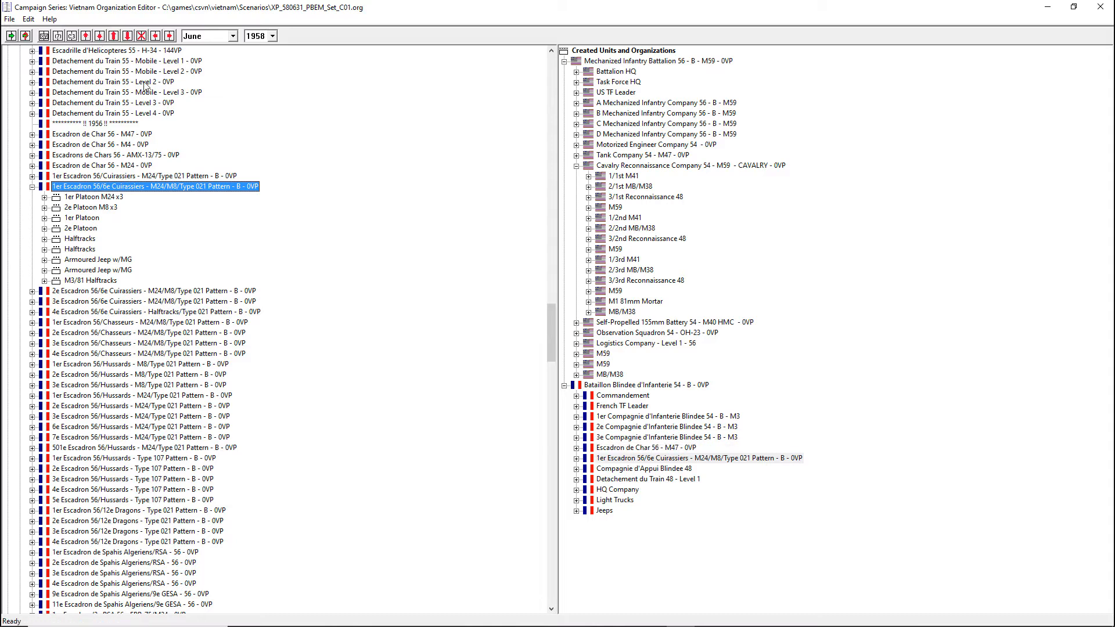
pyautogui.click(32, 187)
# Find 1er Escadron/2e RSA 56 - EBR-75/M24 among the available French companies and examine its composition
pyautogui.scroll(10, 131, 334)
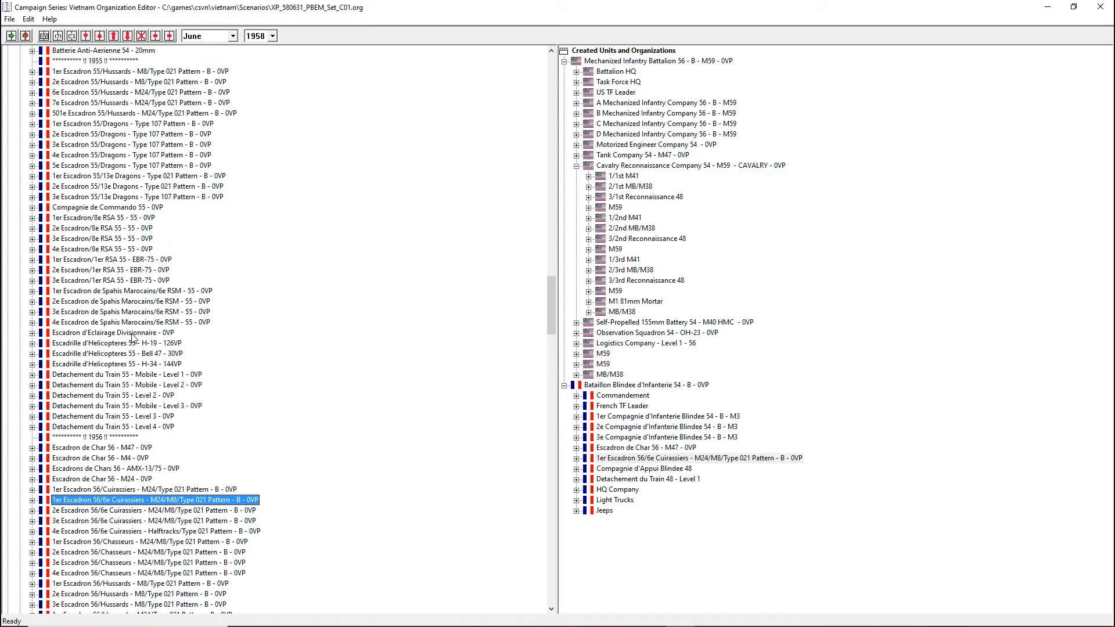
pyautogui.scroll(-18, 132, 337)
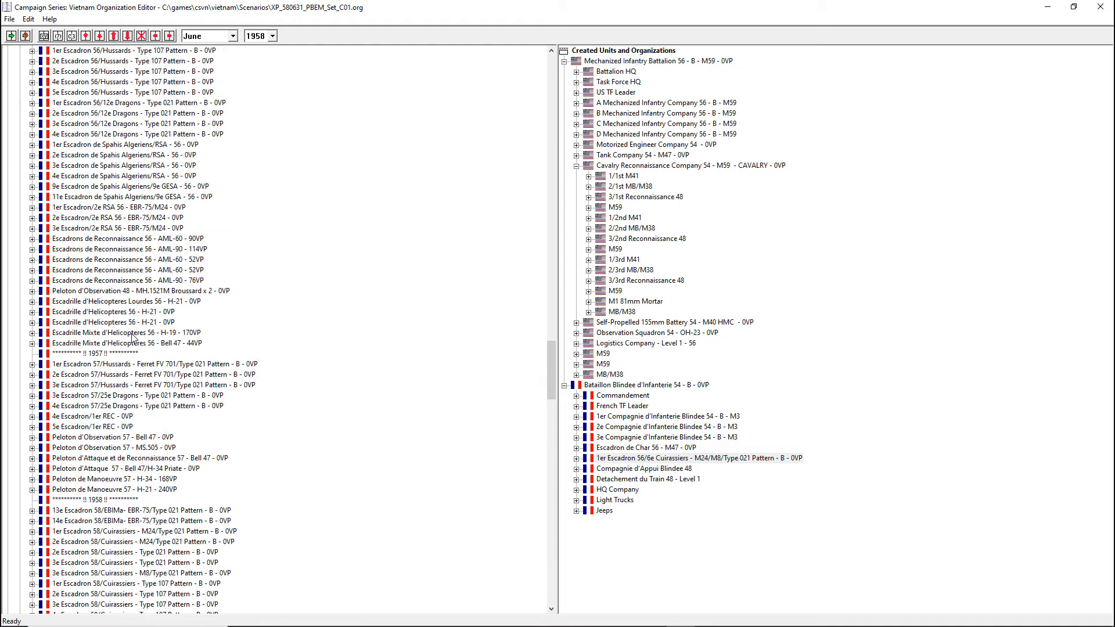
pyautogui.scroll(2, 133, 337)
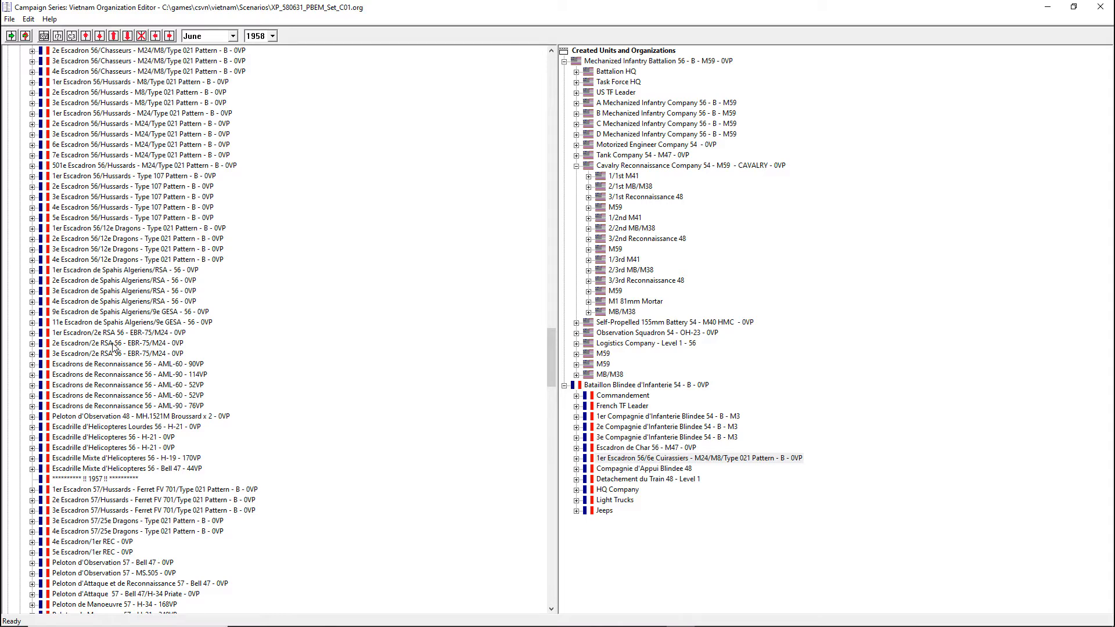
pyautogui.click(150, 334)
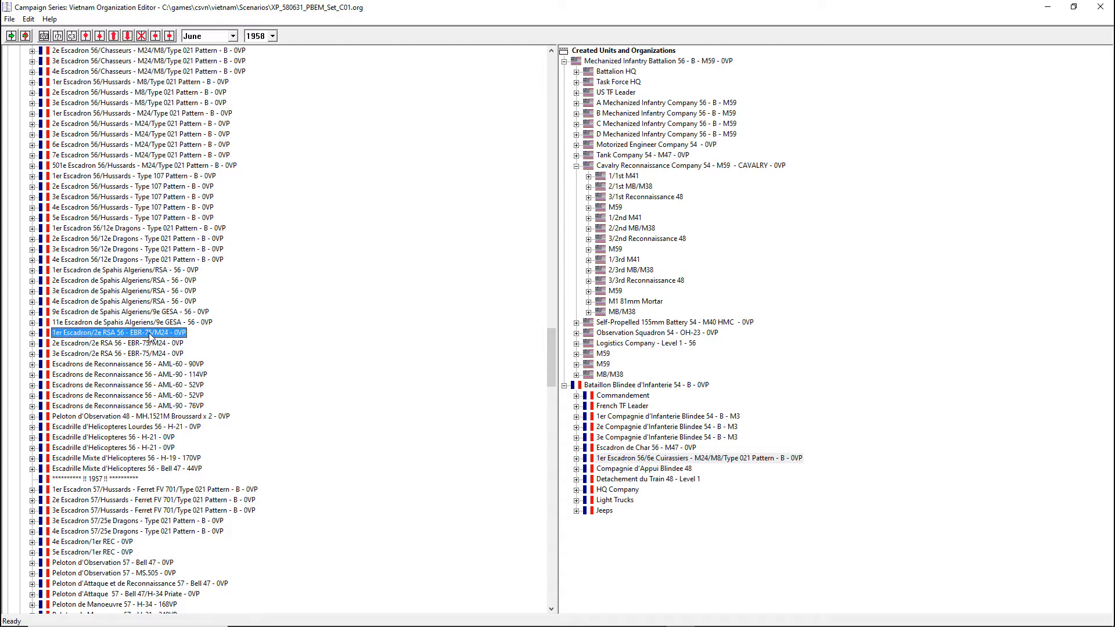
pyautogui.click(33, 333)
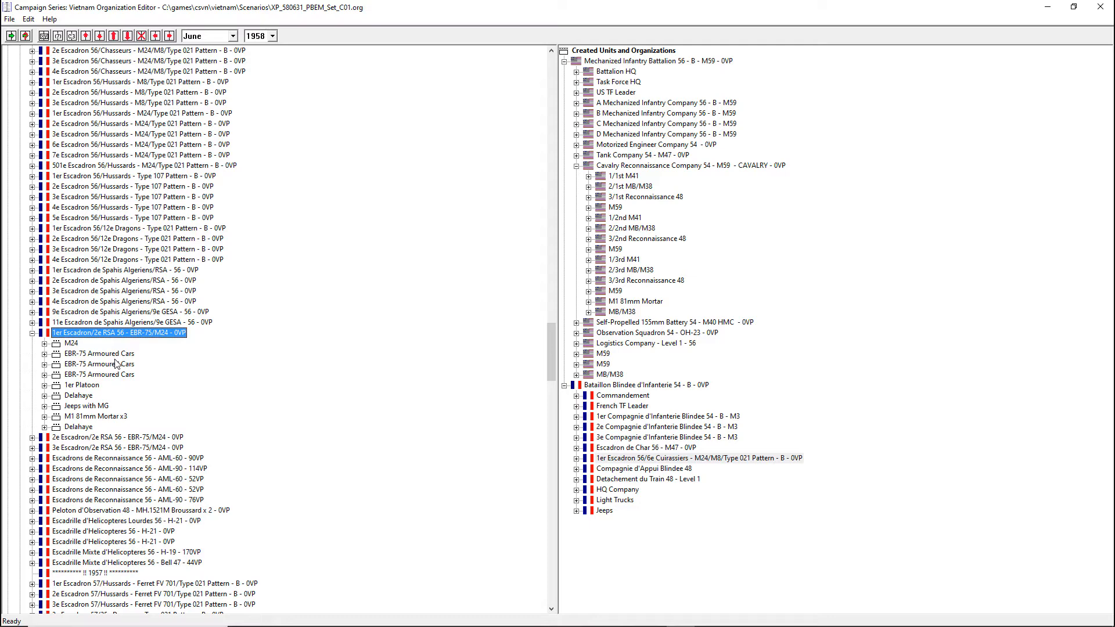
# Delete 1er Escadron 56/6e Cuirassiers - M24/M8/Type 021 Pattern from the French battalion
pyautogui.click(643, 459)
pyautogui.click(144, 36)
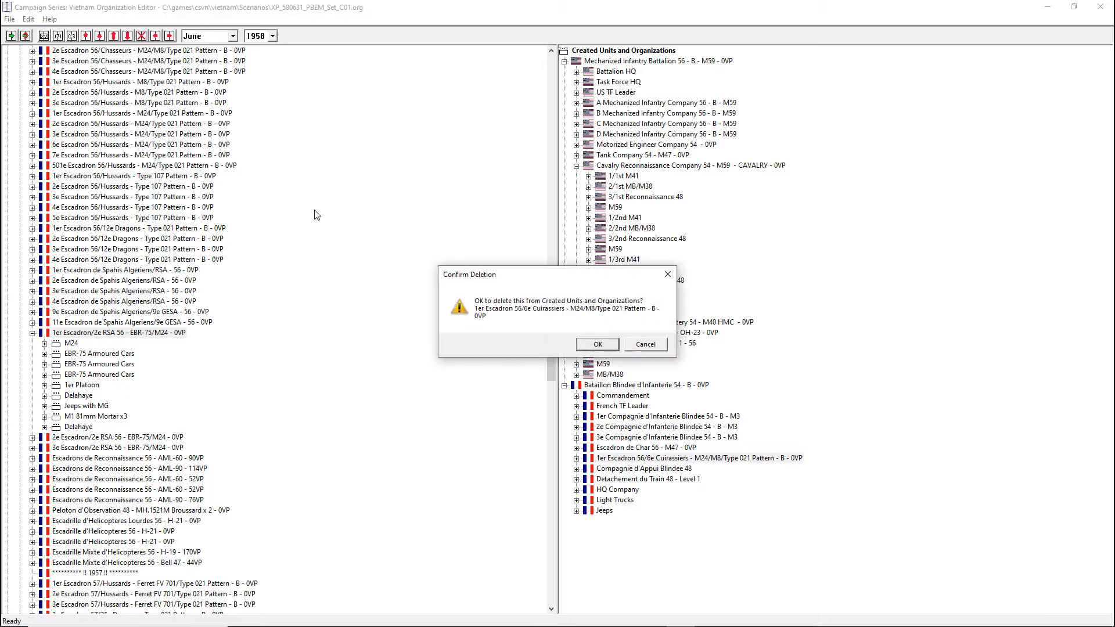
pyautogui.click(597, 344)
# Add 1er Escadron/2e RSA 56 - EBR-75/M24 to the French battalion and place it directly below Escadron de Char 56 - M47
pyautogui.click(128, 334)
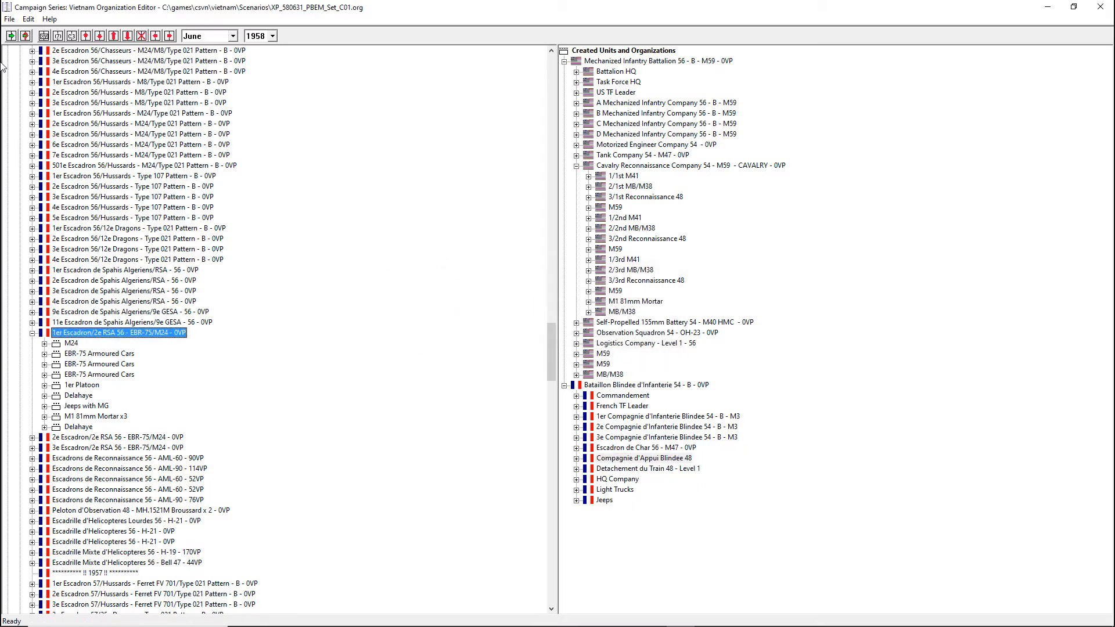
pyautogui.click(12, 39)
pyautogui.click(639, 510)
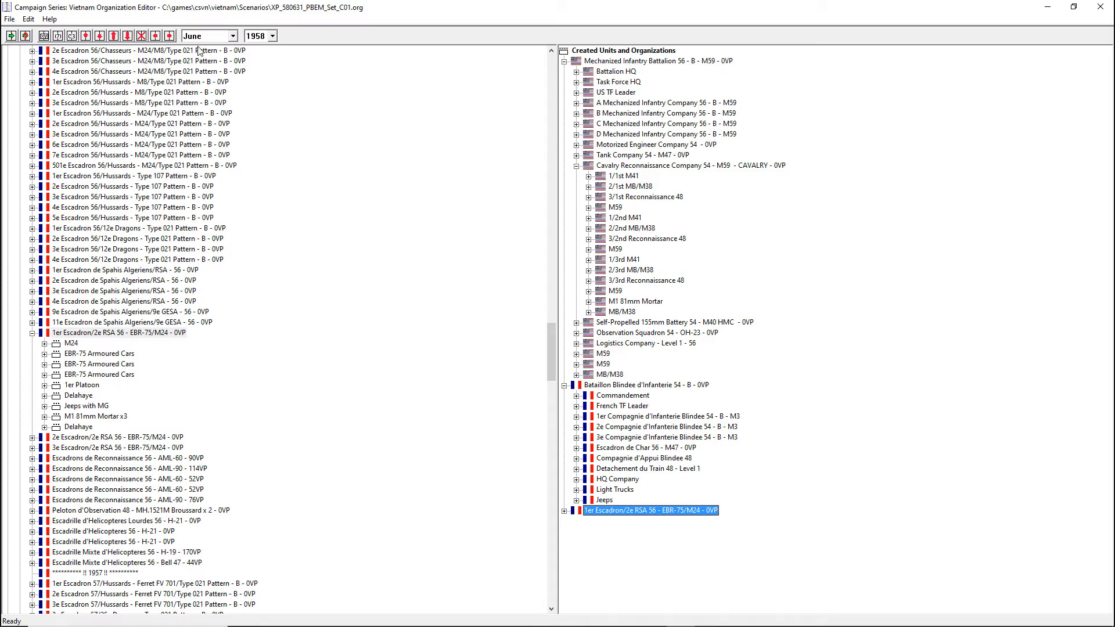
pyautogui.click(169, 36)
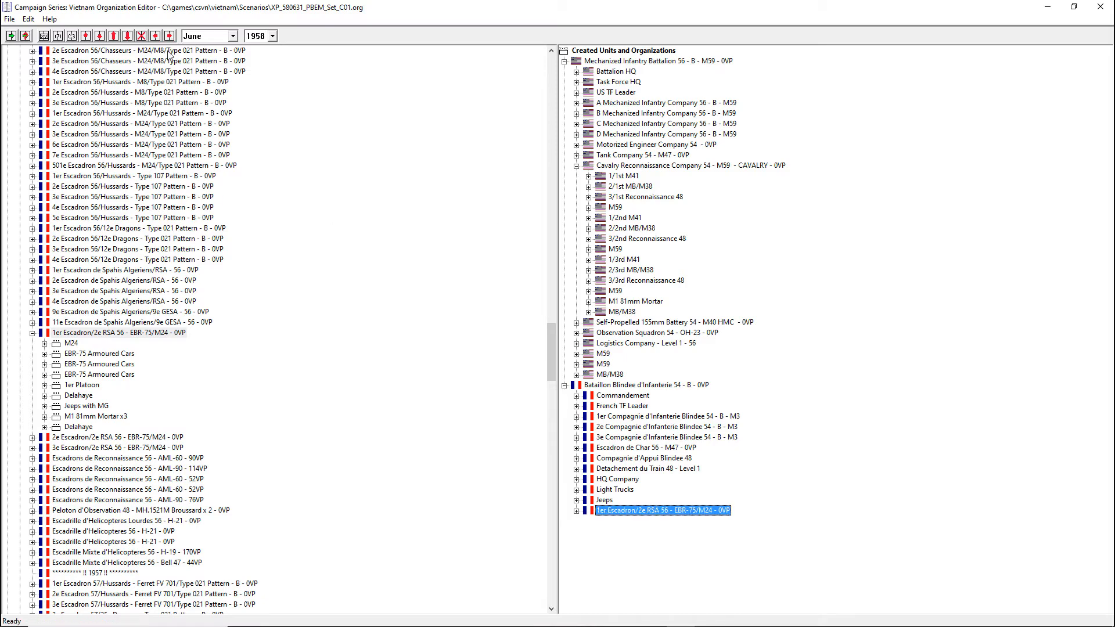
pyautogui.click(87, 37)
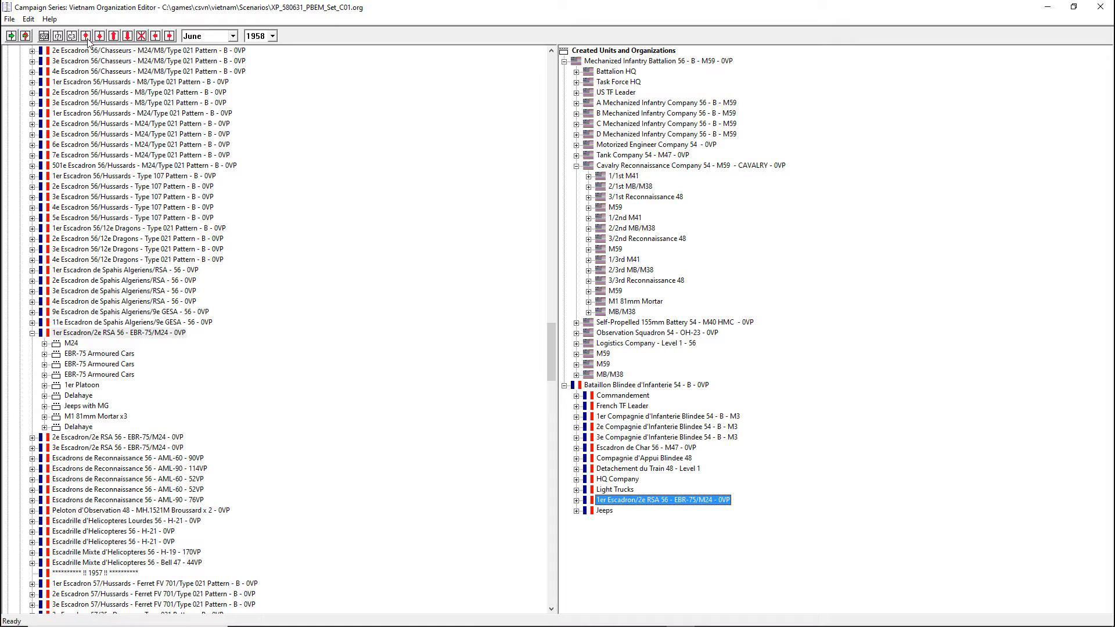
pyautogui.click(87, 37)
pyautogui.click(86, 37)
pyautogui.click(86, 36)
pyautogui.click(85, 37)
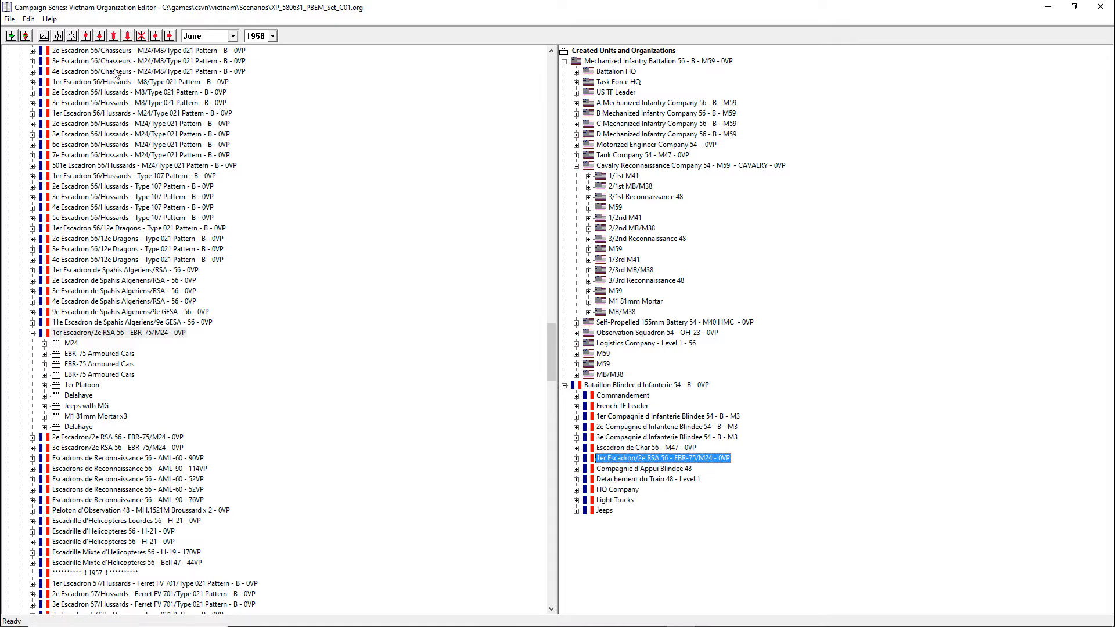
pyautogui.click(32, 332)
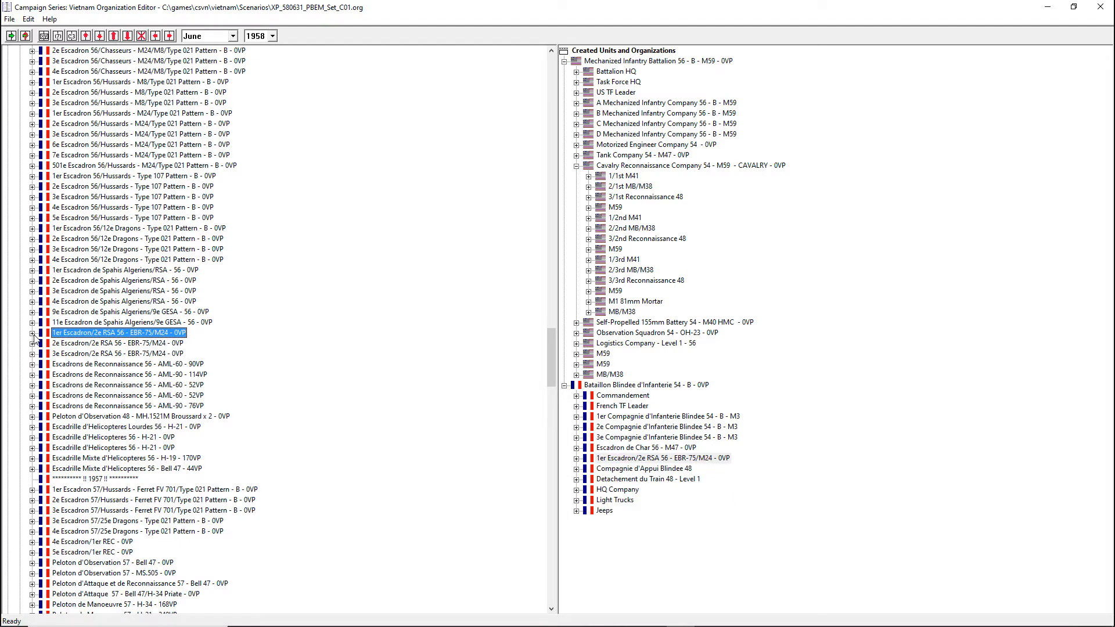
# Examine the units in the French battalion's Compagnie d'Appui Blindee 48, and collapse it
pyautogui.click(655, 471)
pyautogui.click(576, 469)
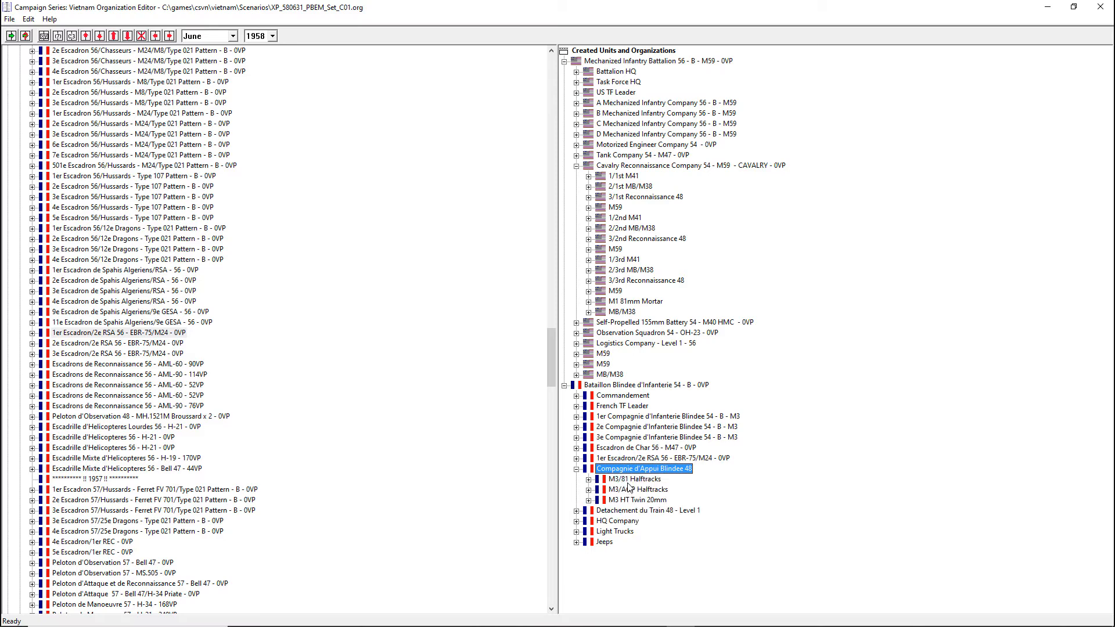
pyautogui.click(578, 469)
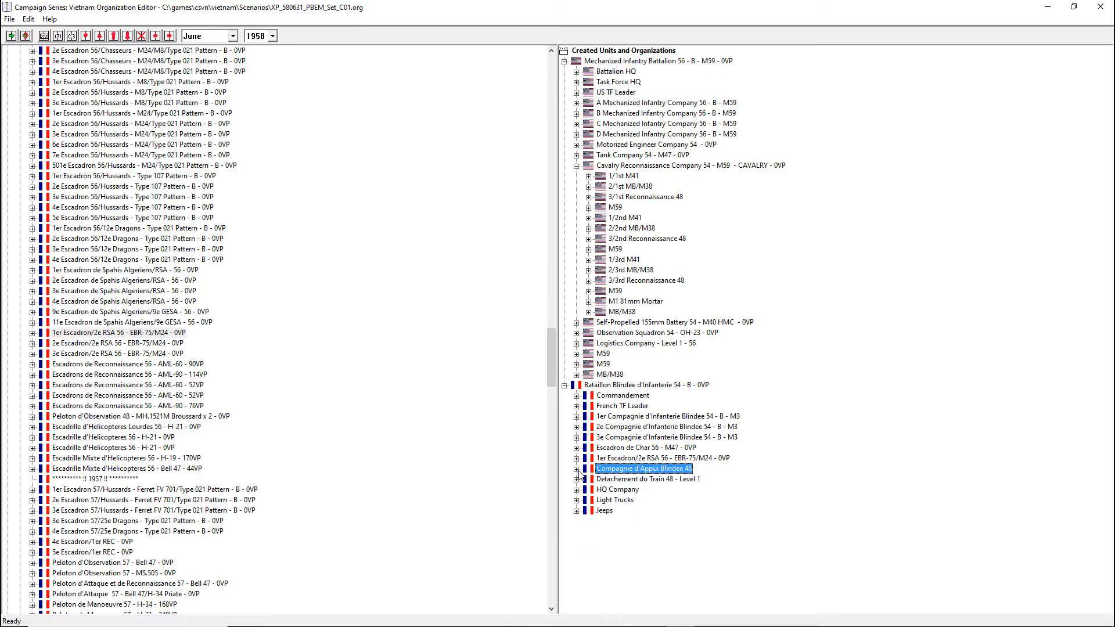
# Examine the composition of the available Escadron de Combat Portes 54 - Trucks - B and its first platoon, and collapse it
pyautogui.scroll(6, 107, 333)
pyautogui.scroll(14, 108, 333)
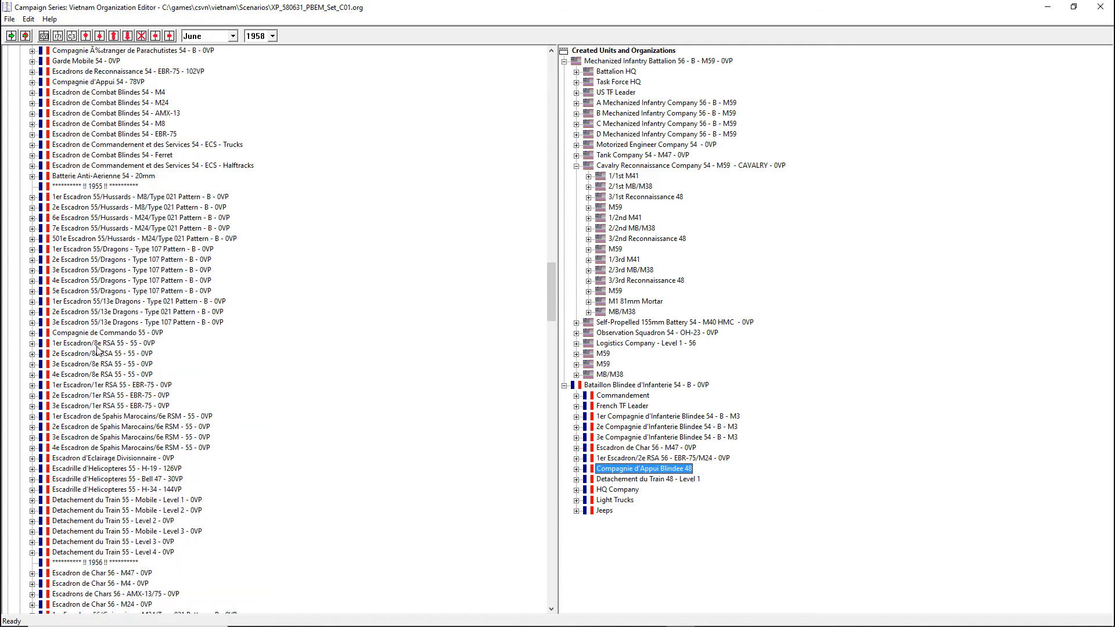
pyautogui.scroll(10, 105, 314)
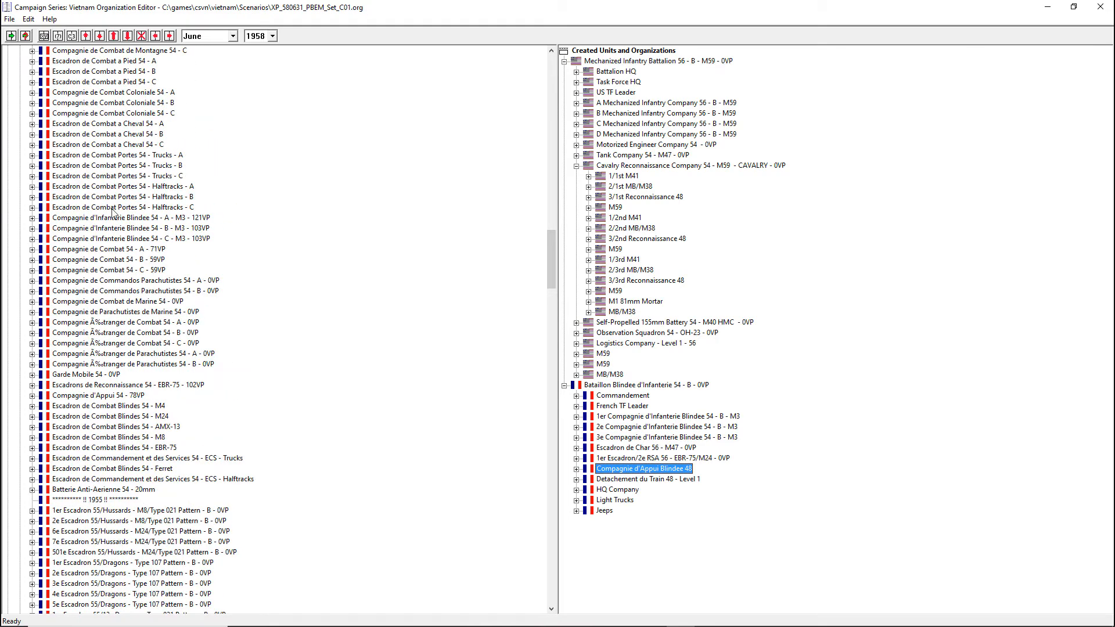
pyautogui.scroll(4, 114, 217)
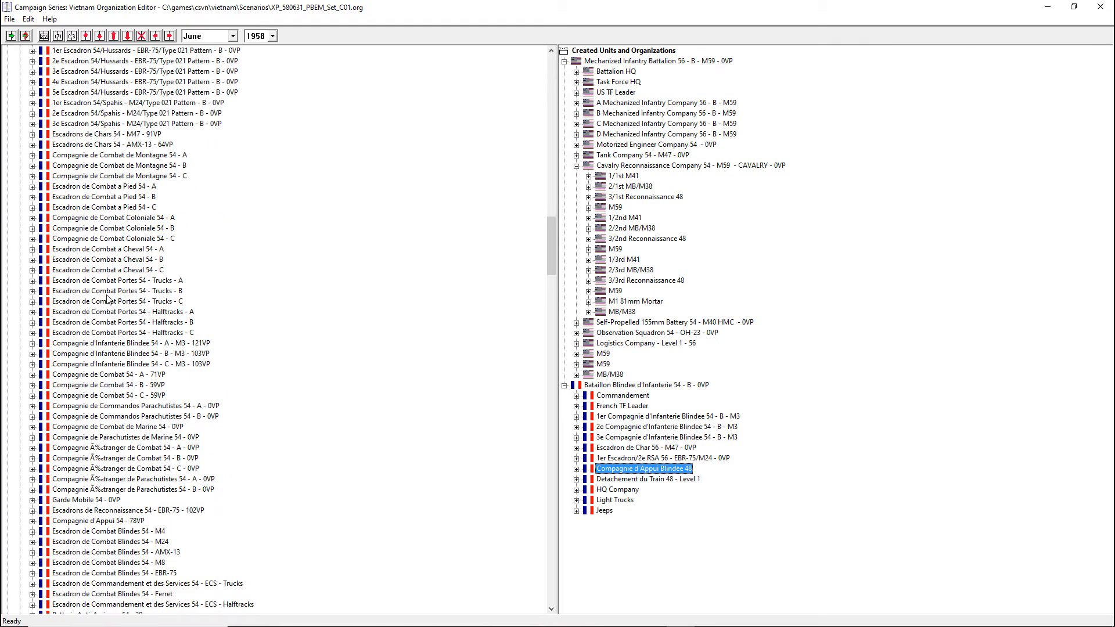
pyautogui.click(33, 290)
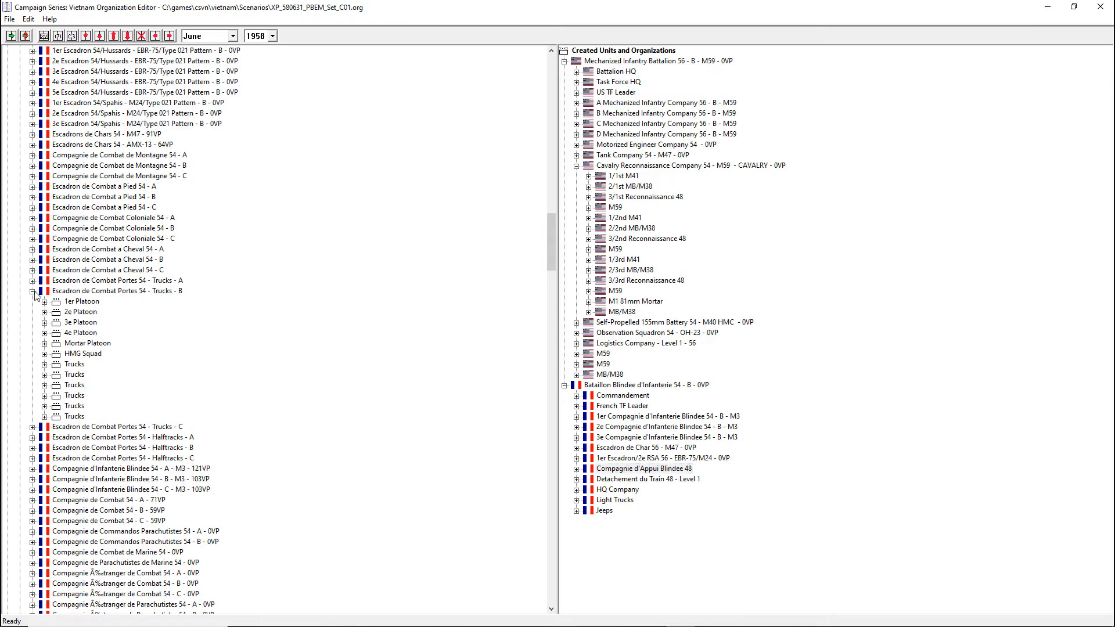
pyautogui.click(44, 301)
pyautogui.click(45, 301)
pyautogui.click(32, 291)
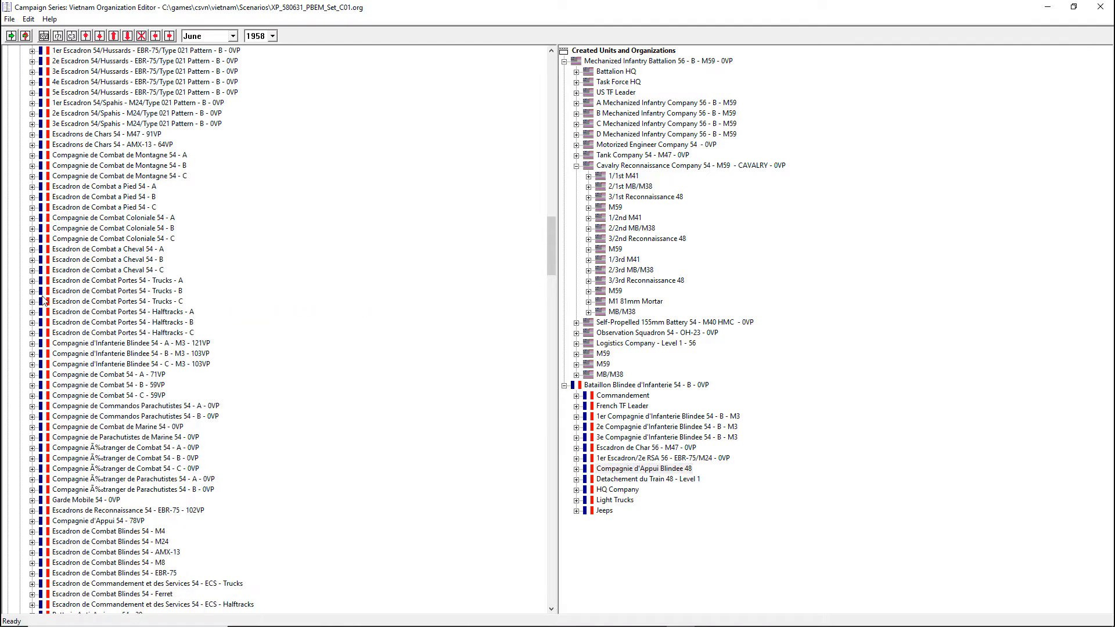
# Search the available French companies for Compagnie du Genie - Trucks and examine its composition
pyautogui.scroll(-4, 122, 324)
pyautogui.scroll(-2, 123, 324)
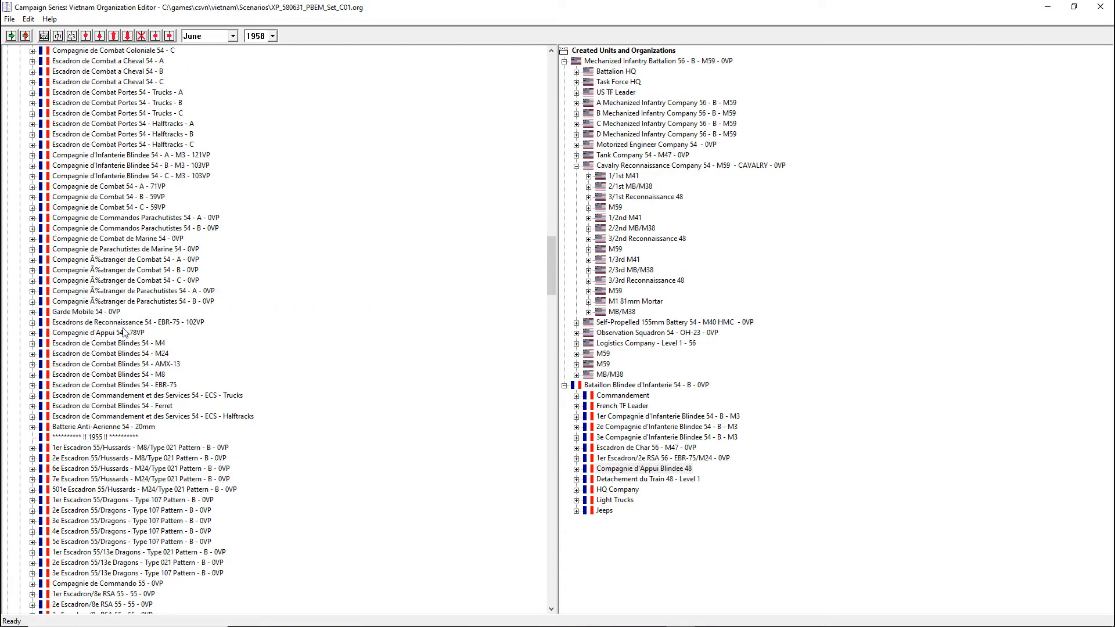
pyautogui.click(120, 356)
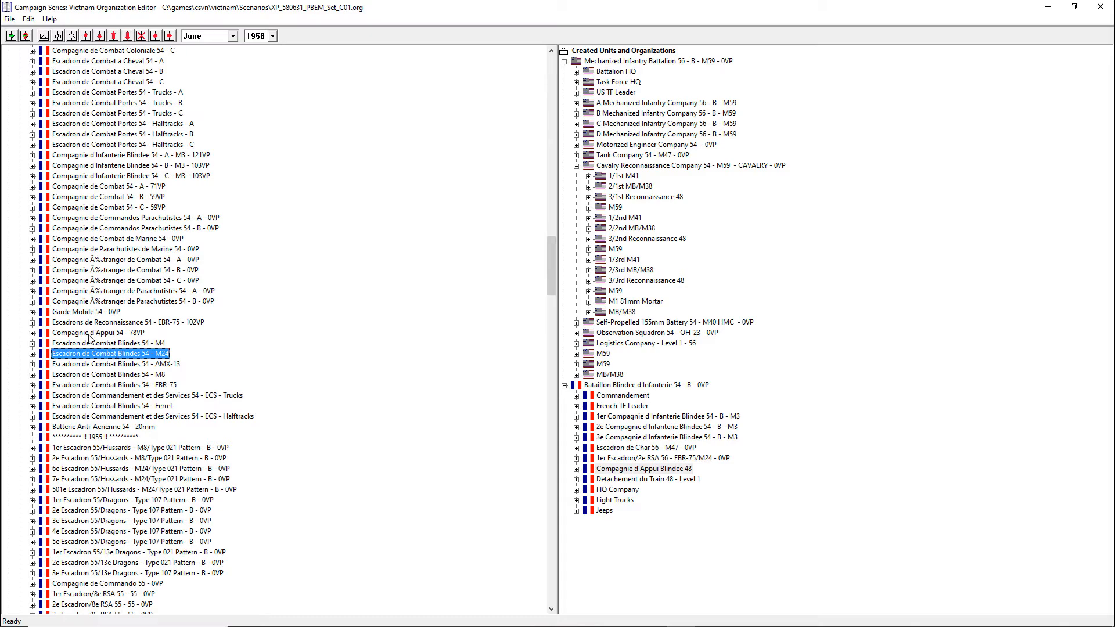
pyautogui.scroll(20, 105, 325)
pyautogui.scroll(14, 104, 325)
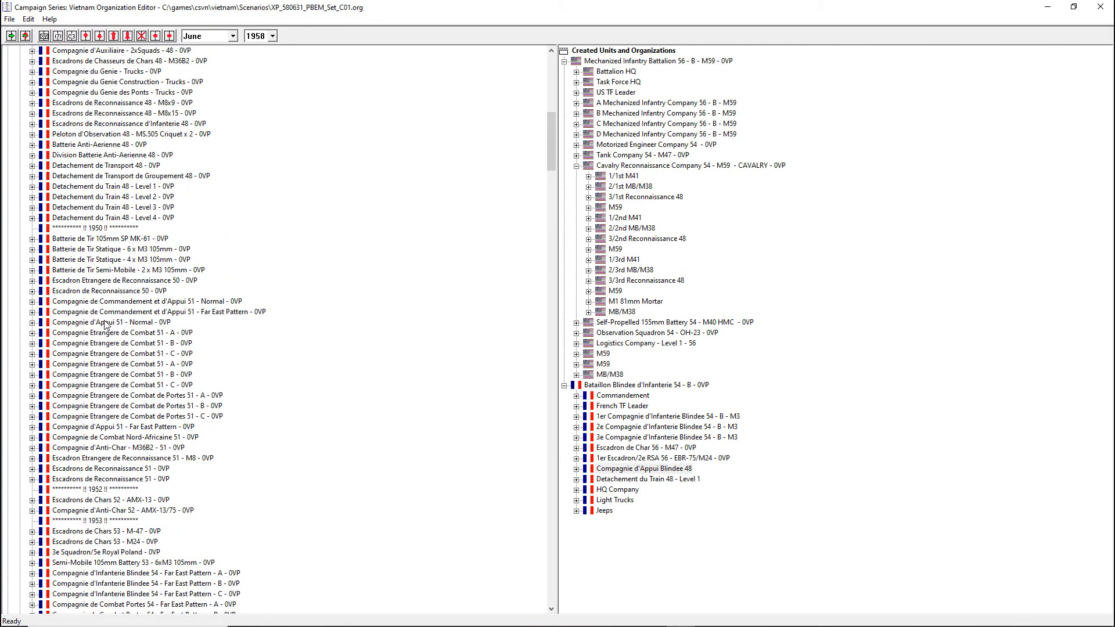
pyautogui.scroll(-6, 104, 326)
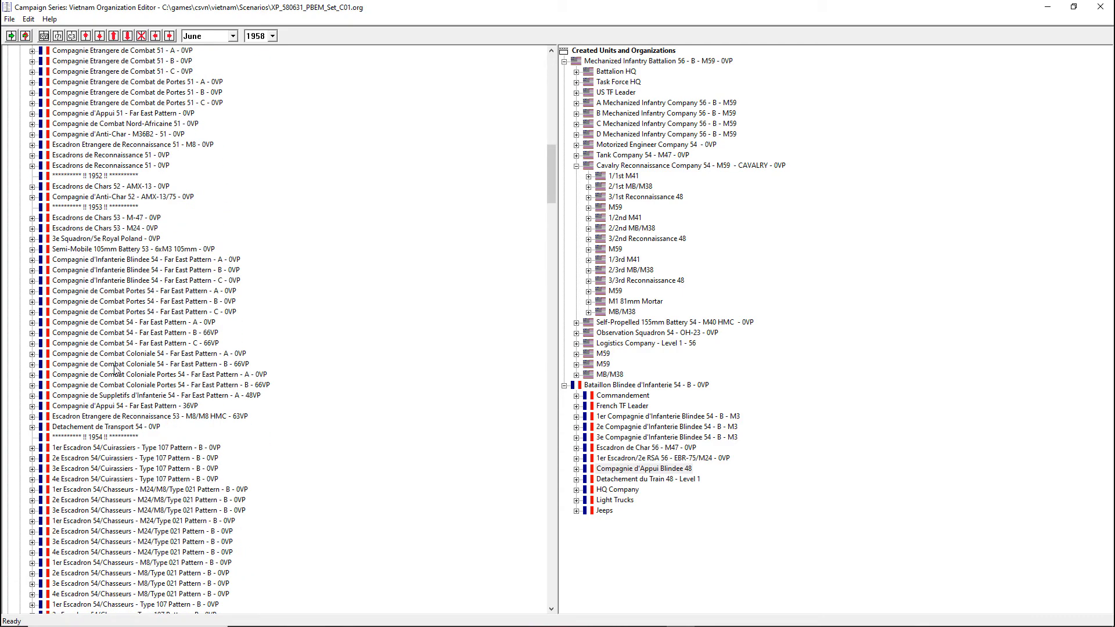
pyautogui.scroll(9, 115, 370)
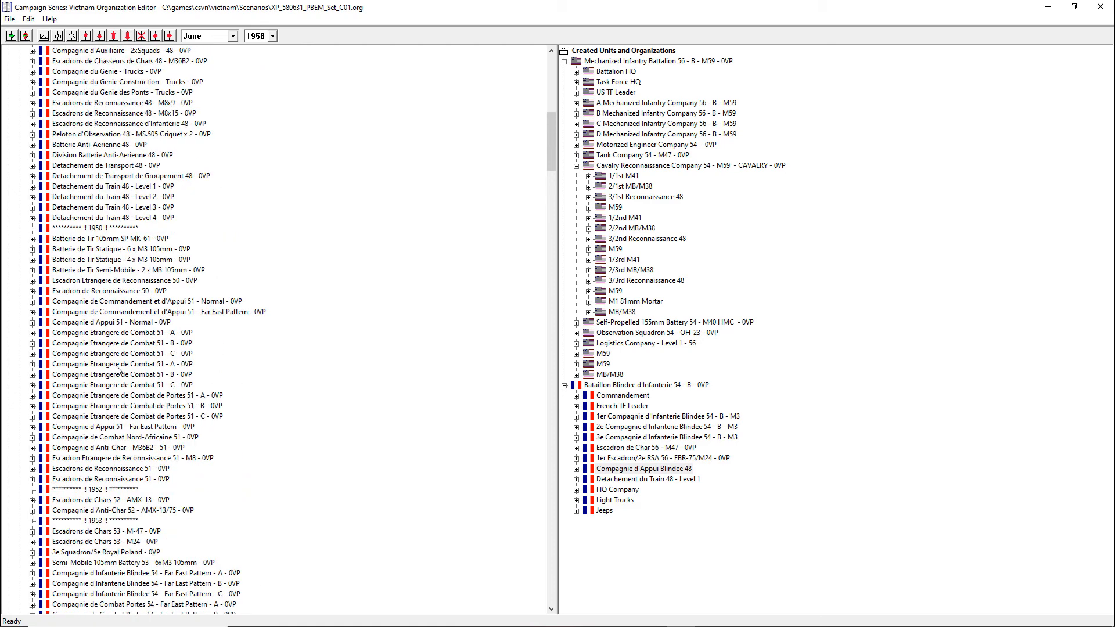
pyautogui.scroll(8, 116, 368)
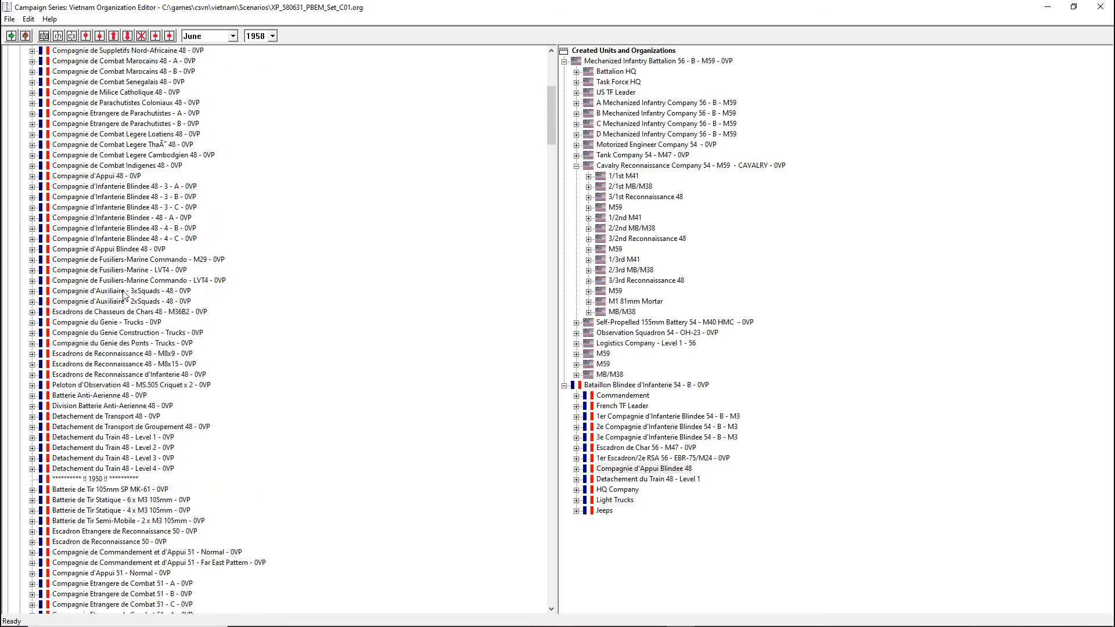
pyautogui.click(117, 327)
pyautogui.click(33, 323)
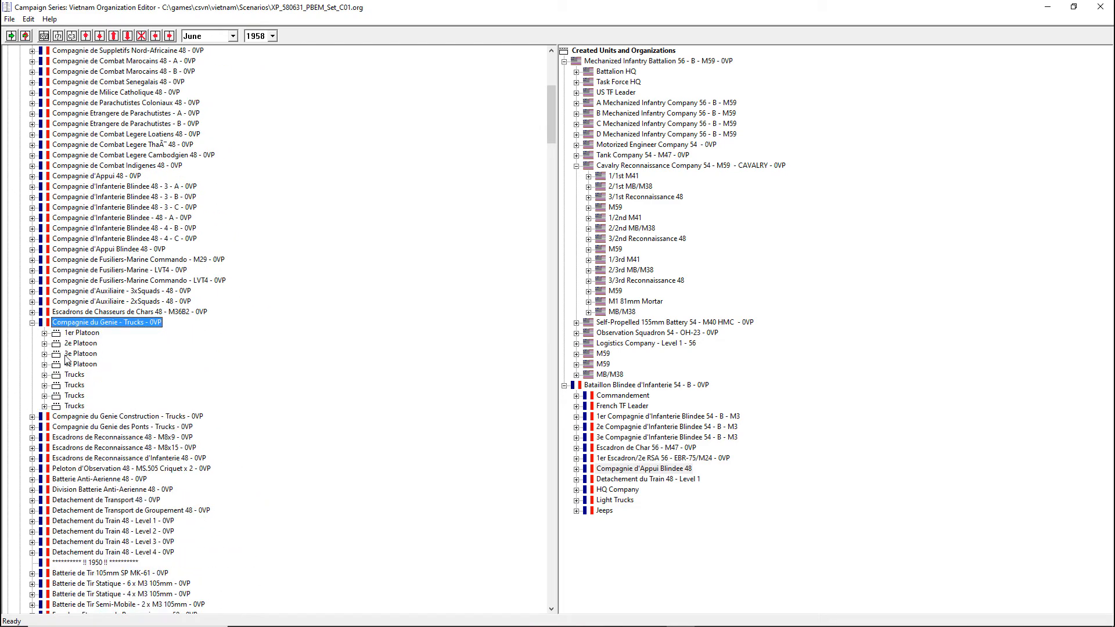
pyautogui.click(33, 323)
# Add Compagnie du Genie - Trucks to the French battalion and place it directly above Compagnie d'Appui Blindee 48
pyautogui.click(11, 36)
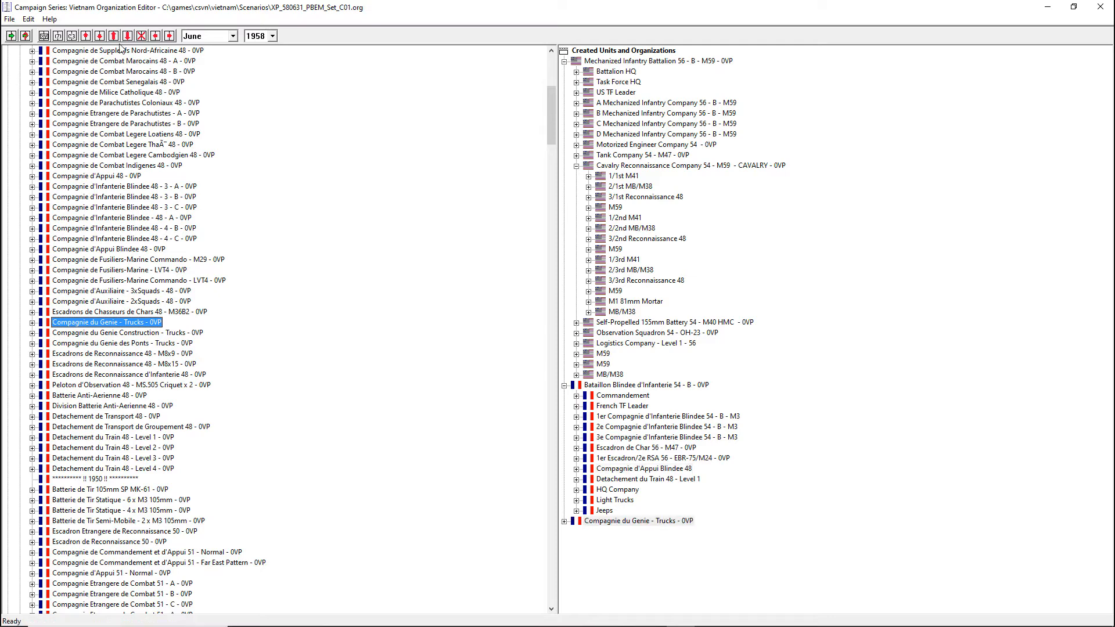
pyautogui.click(170, 36)
pyautogui.click(87, 36)
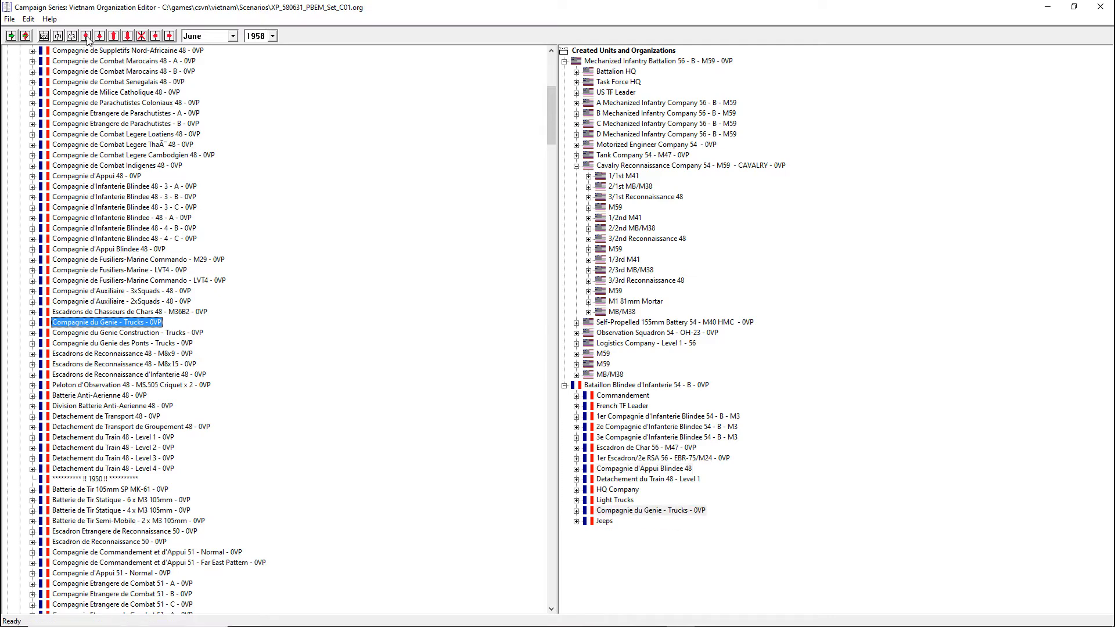
pyautogui.click(87, 37)
pyautogui.click(86, 37)
pyautogui.click(86, 37)
pyautogui.click(86, 37)
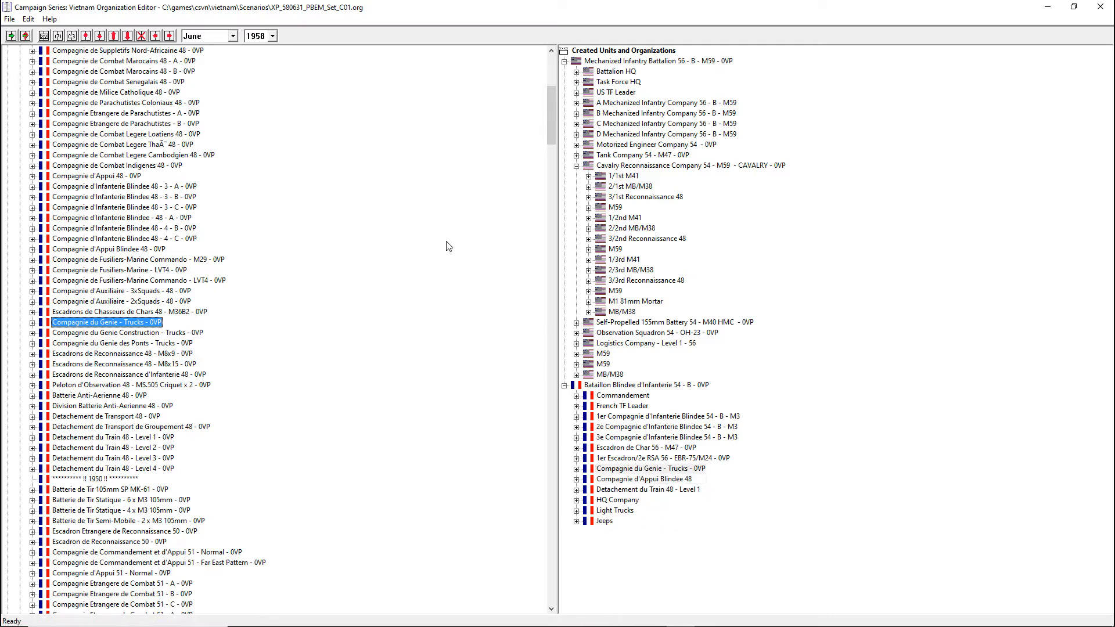
# Check the units in the French battalion's Compagnie du Genie - Trucks, Compagnie d'Appui Blindee 48 and Detachement du Train 48 - Level 1
pyautogui.click(577, 475)
pyautogui.click(577, 475)
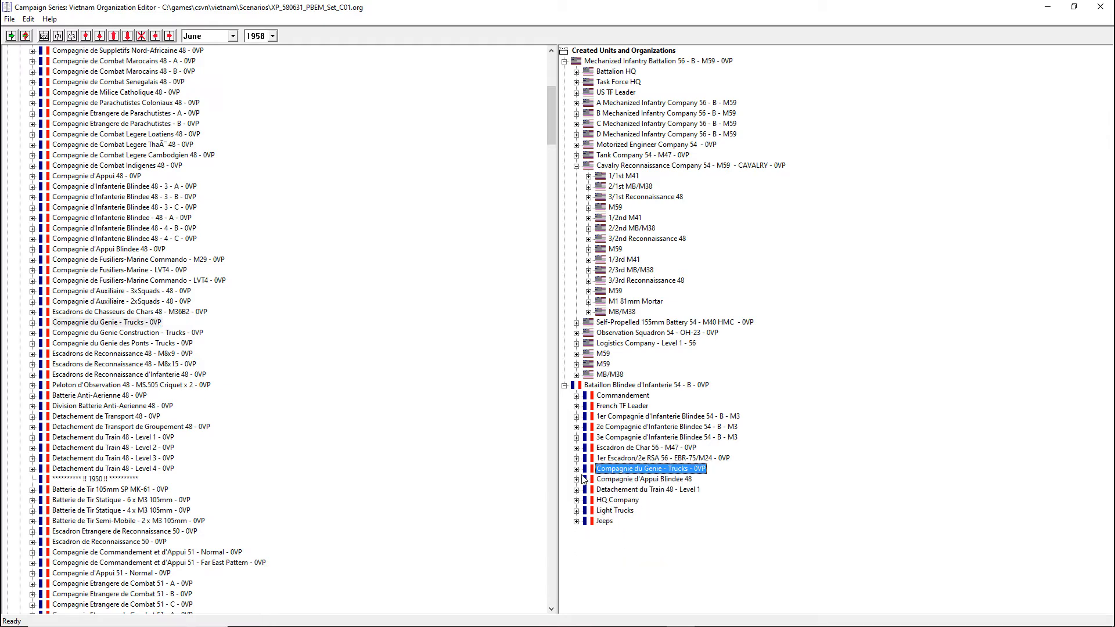
pyautogui.click(581, 472)
pyautogui.click(581, 473)
pyautogui.click(581, 480)
pyautogui.click(580, 483)
pyautogui.click(577, 489)
pyautogui.click(577, 490)
# Collapse the American cavalry reconnaissance company and examine the composition of Logistics Company - Level 1 - 56
pyautogui.click(577, 166)
pyautogui.click(617, 197)
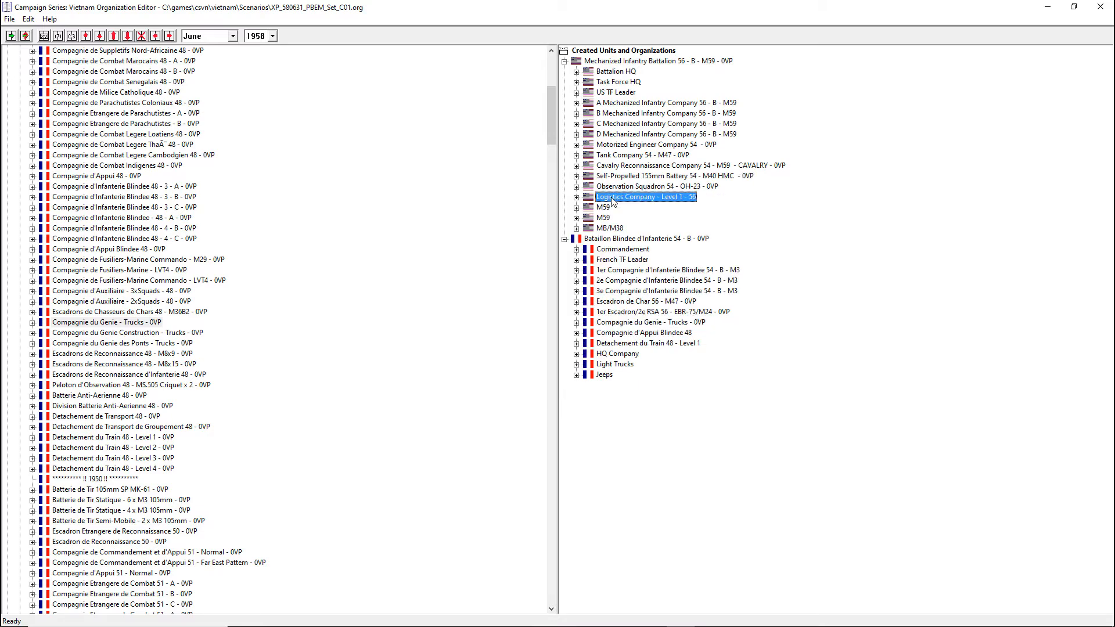
pyautogui.click(576, 197)
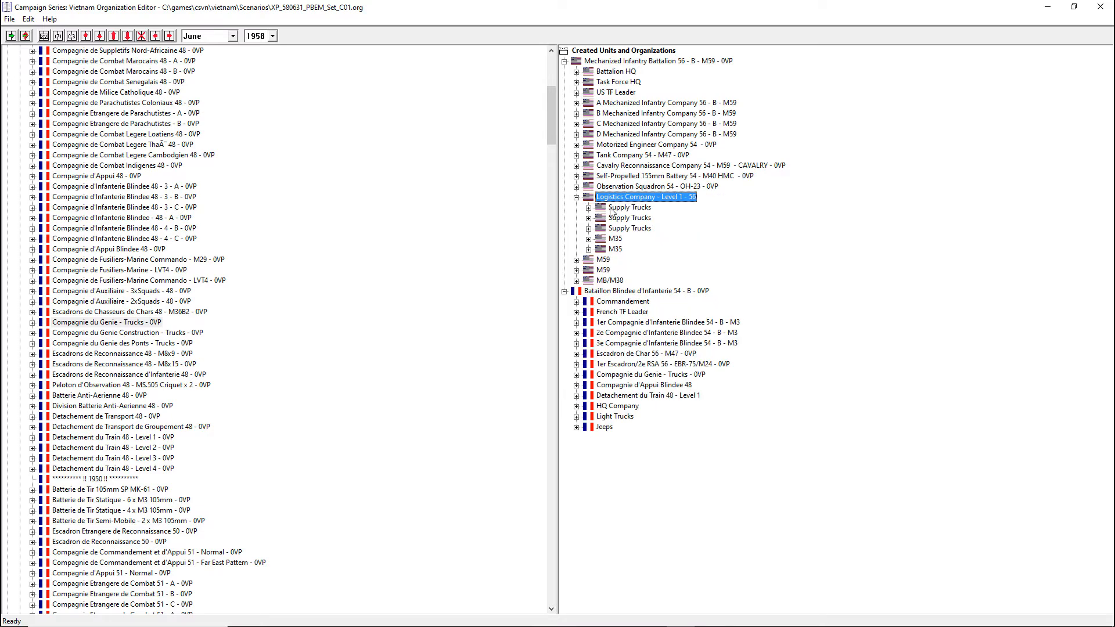
pyautogui.click(576, 197)
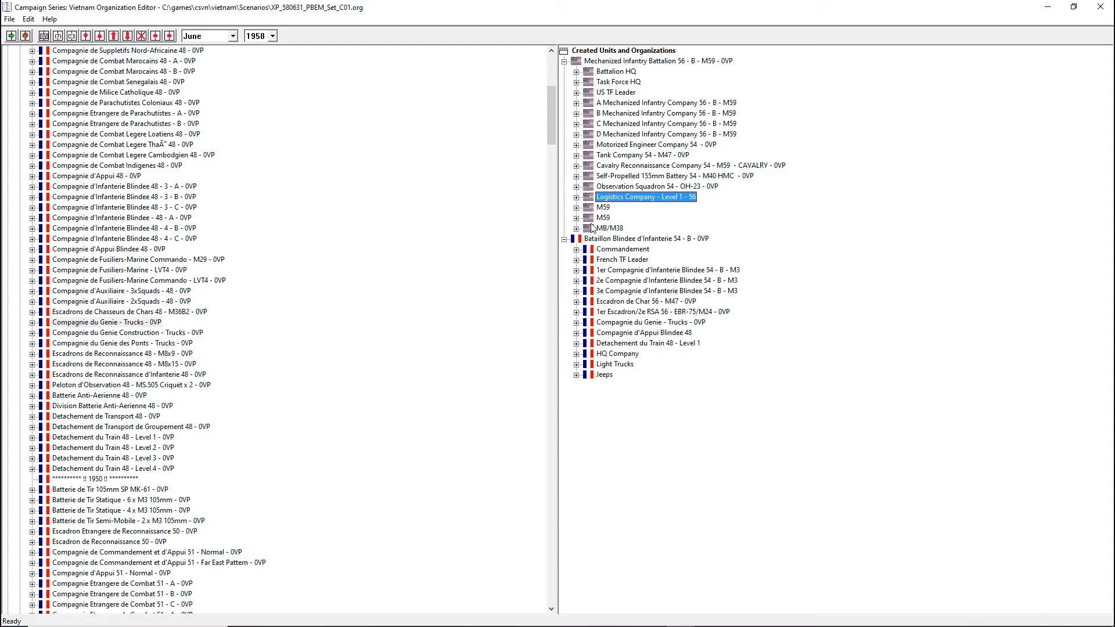
# Examine the supply and armed truck units in the French battalion's Detachement du Train 48 - Level 1, and collapse it
pyautogui.click(617, 345)
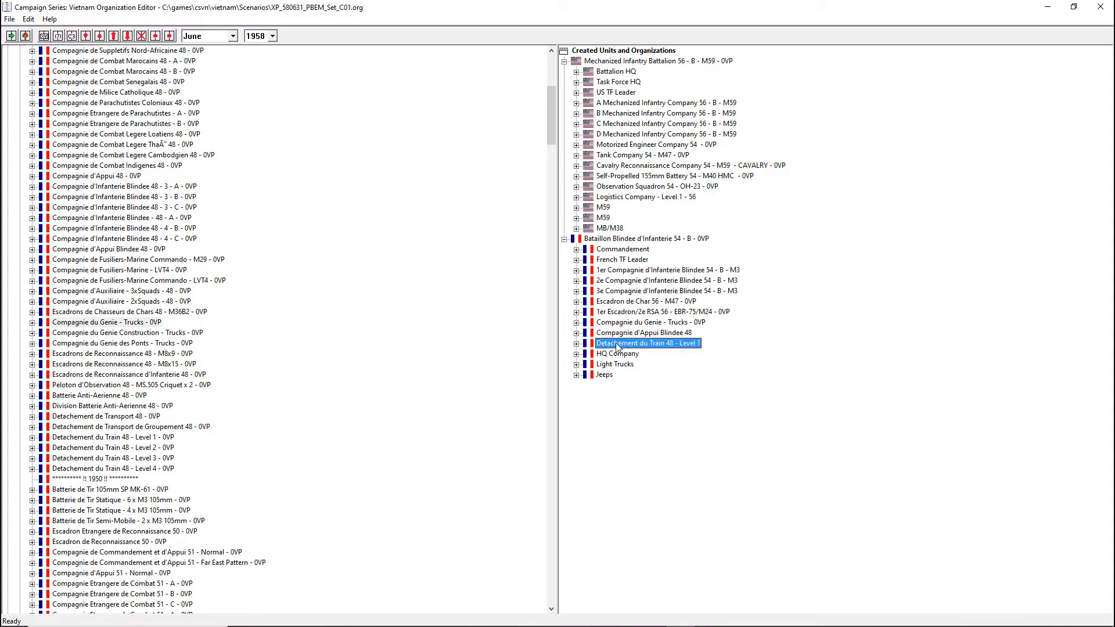
pyautogui.click(577, 344)
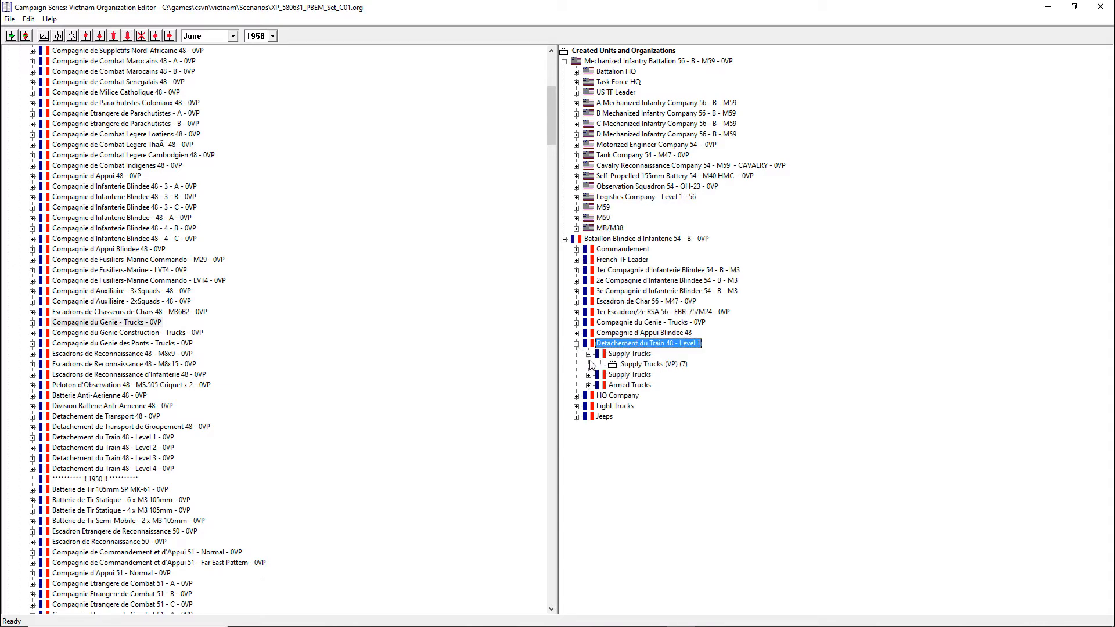
pyautogui.click(588, 365)
pyautogui.click(589, 365)
pyautogui.click(589, 375)
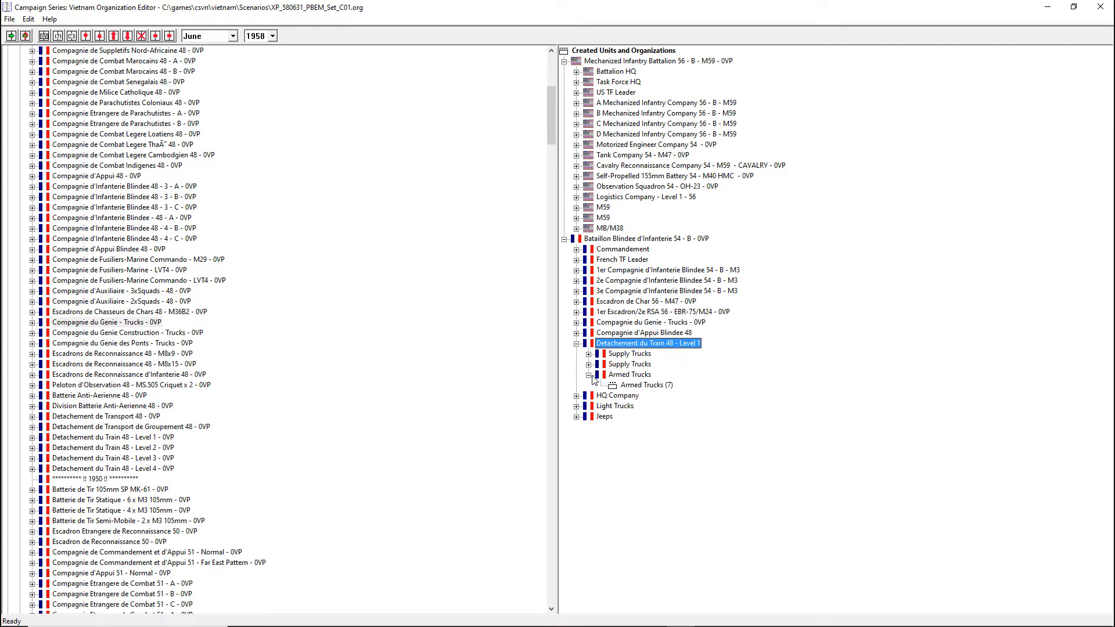
pyautogui.click(589, 375)
pyautogui.click(577, 344)
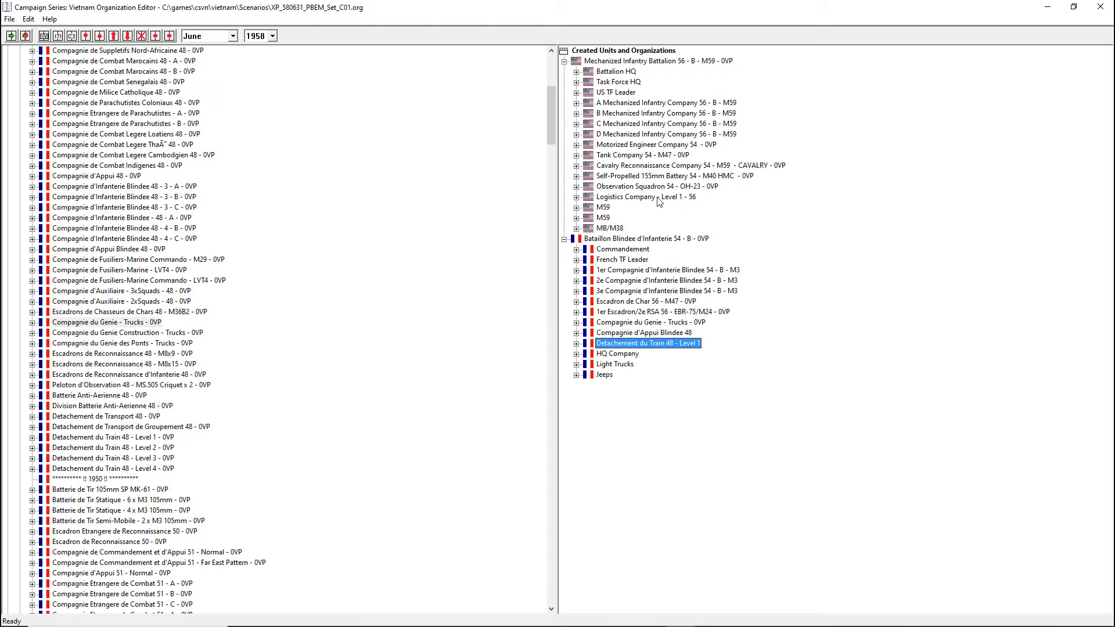
# Expand the American Observation Squadron 54 - OH-23 and search the available French companies for Peloton d'Observation 58 - Alouette II x 10
pyautogui.click(628, 190)
pyautogui.click(576, 187)
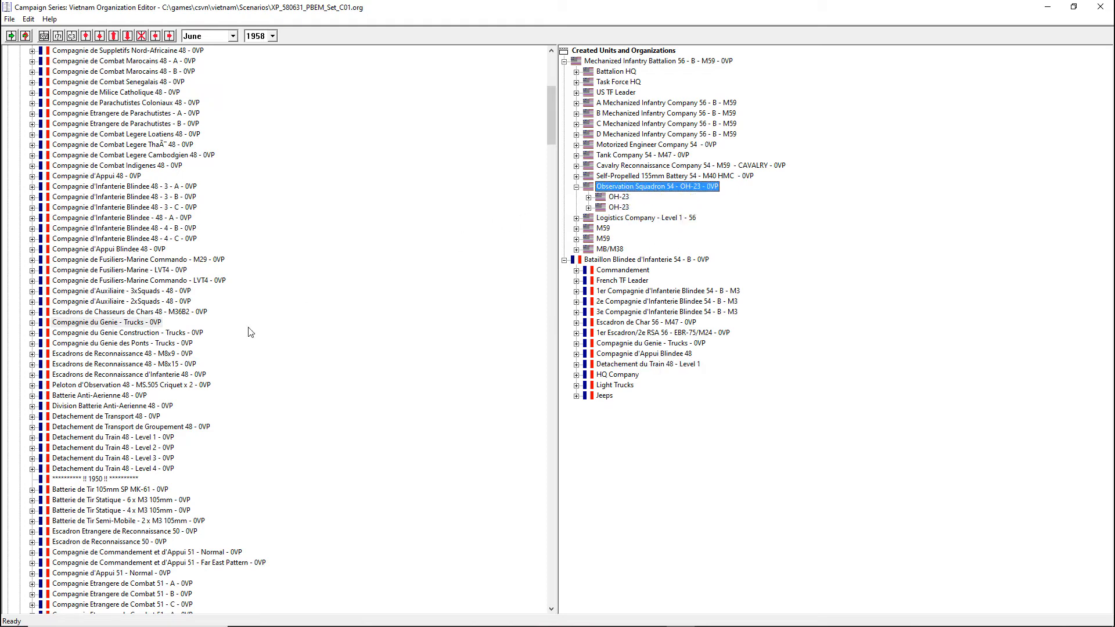
pyautogui.scroll(-20, 132, 413)
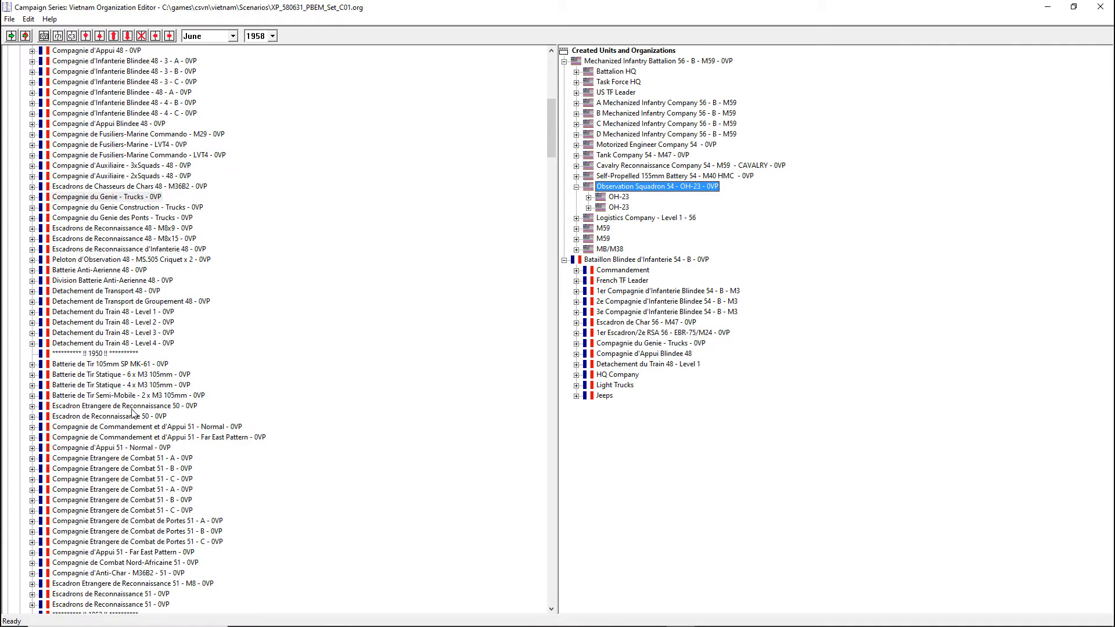
pyautogui.scroll(-20, 137, 408)
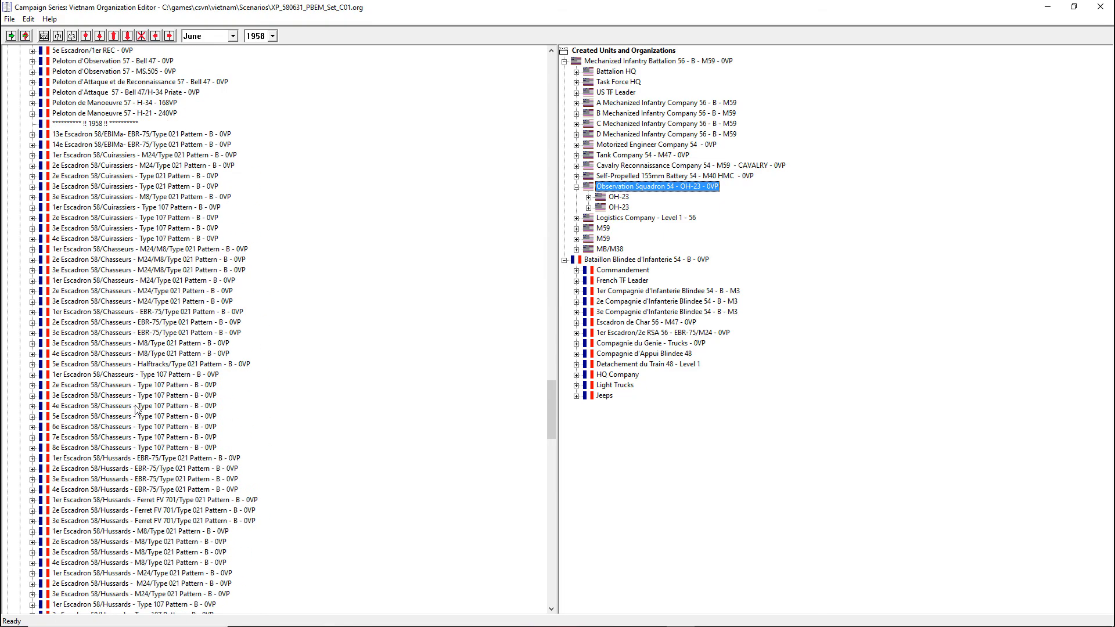
pyautogui.scroll(-4, 137, 409)
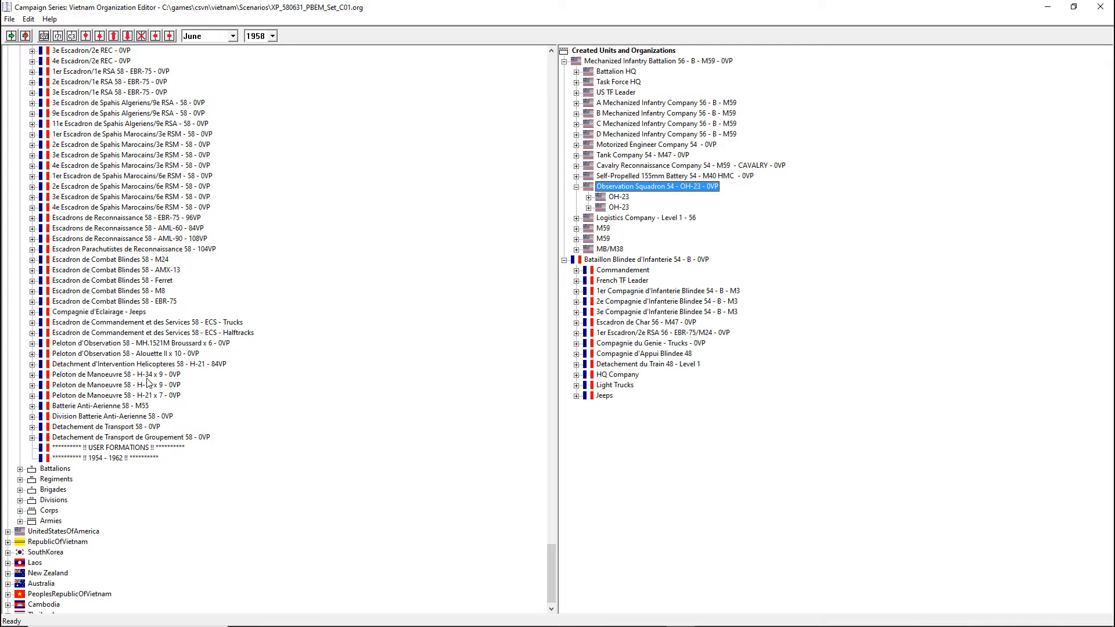
pyautogui.click(143, 355)
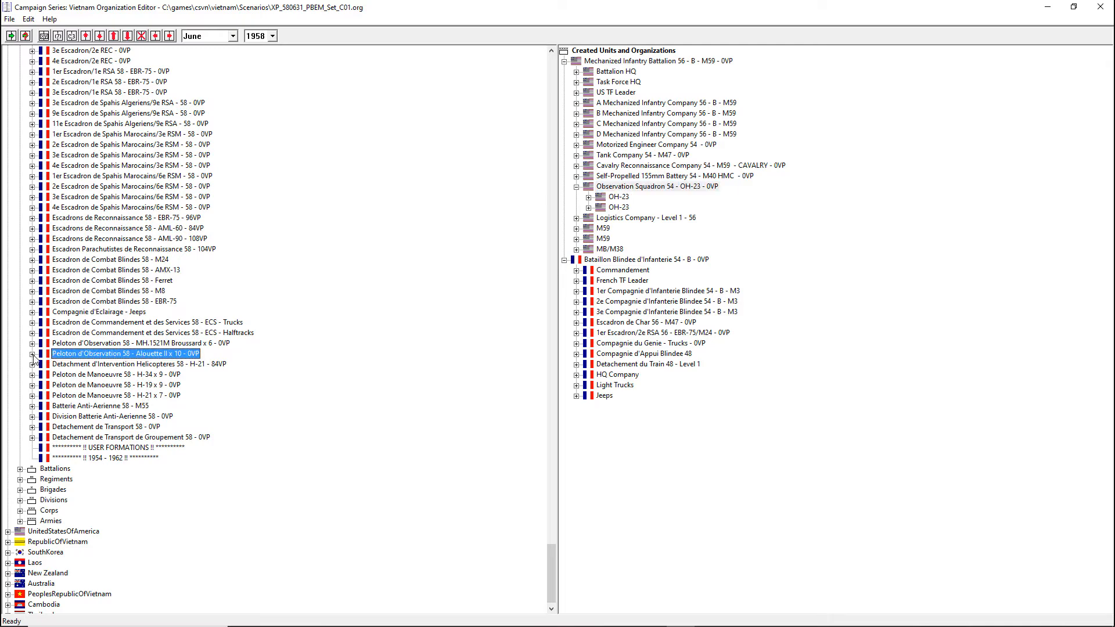
# Examine the composition of the available Peloton d'Observation 58 - Alouette II x 10 and the H-21, H-19 and H-34 Peloton de Manoeuvre 58 units
pyautogui.click(33, 354)
pyautogui.click(32, 354)
pyautogui.click(33, 396)
pyautogui.click(33, 396)
pyautogui.click(33, 385)
pyautogui.click(33, 385)
pyautogui.click(32, 375)
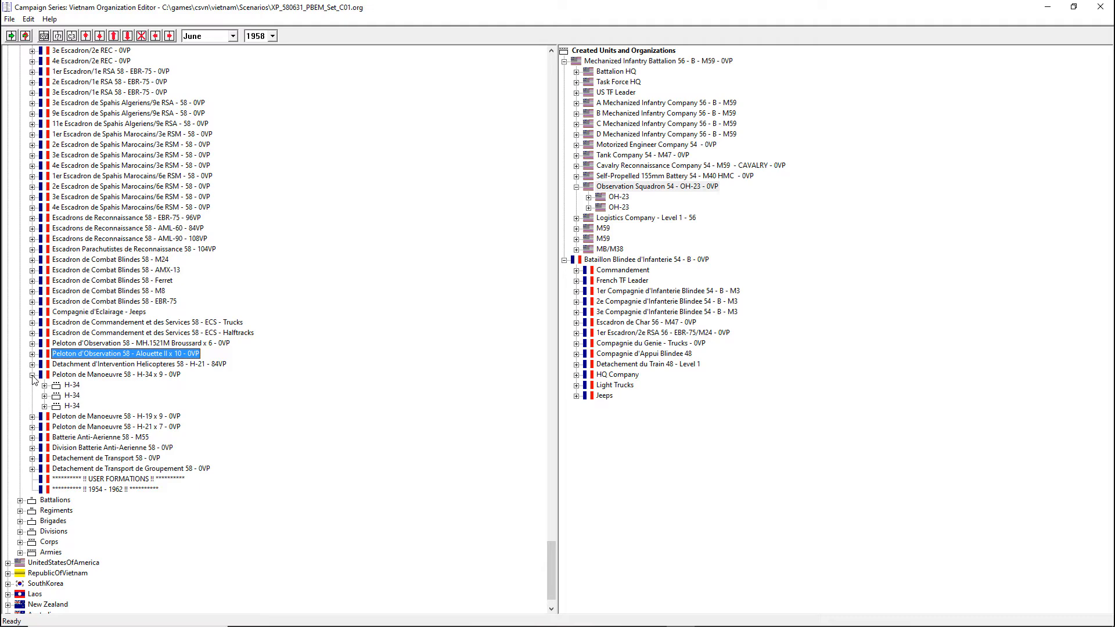
pyautogui.click(33, 374)
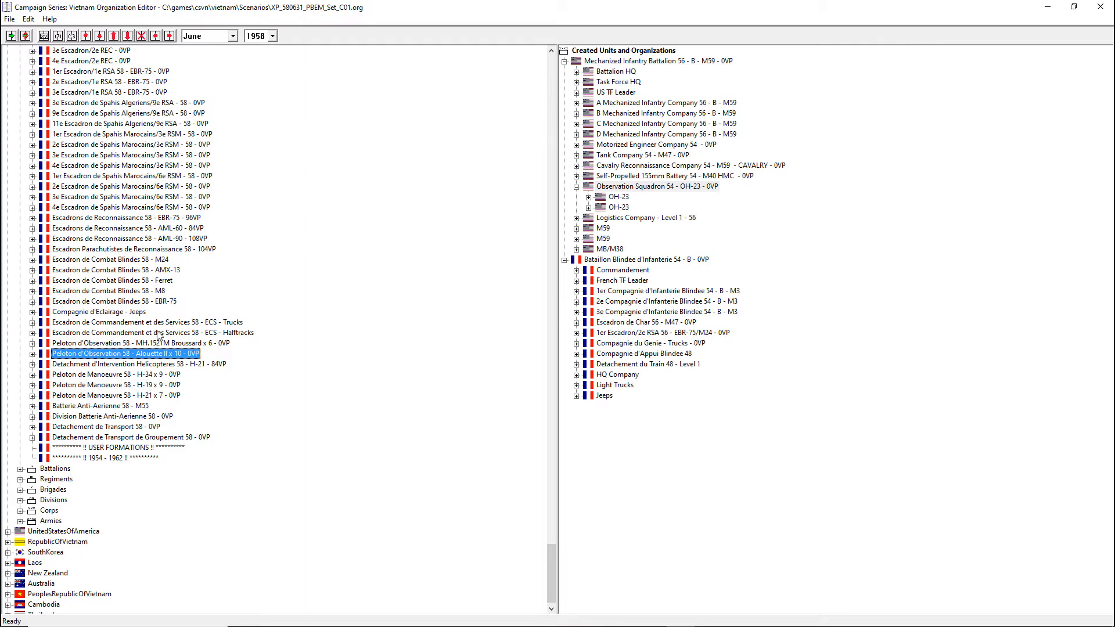
# Add Peloton d'Observation 58 - Alouette II x 10 to the French battalion and place it directly below Detachement du Train 48 - Level 1
pyautogui.click(11, 36)
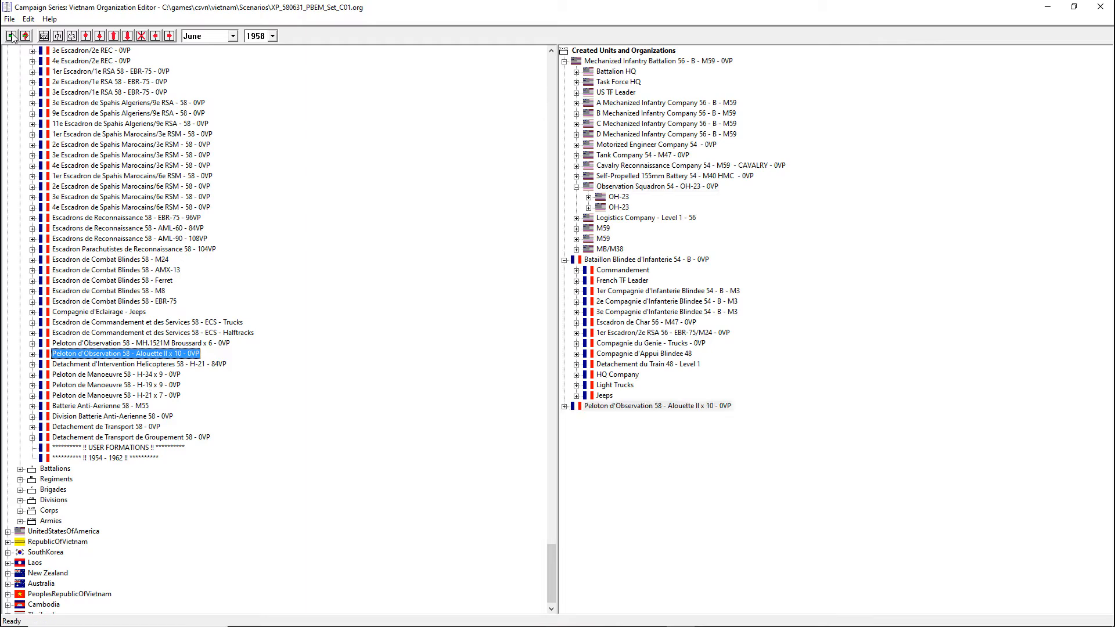
pyautogui.click(169, 37)
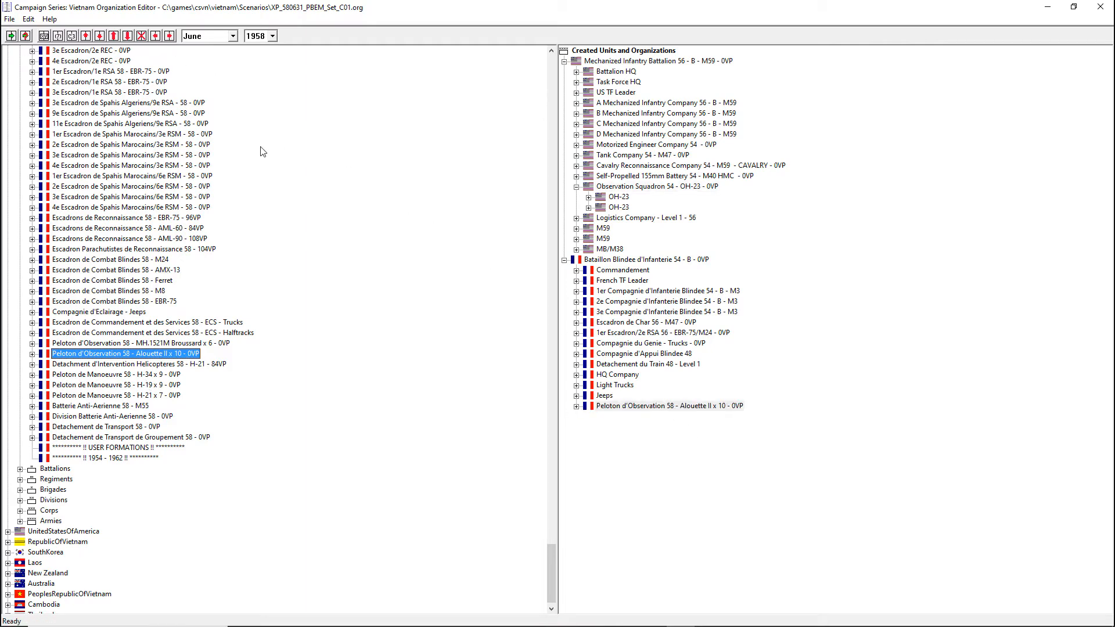
pyautogui.click(86, 36)
pyautogui.click(86, 36)
pyautogui.click(86, 36)
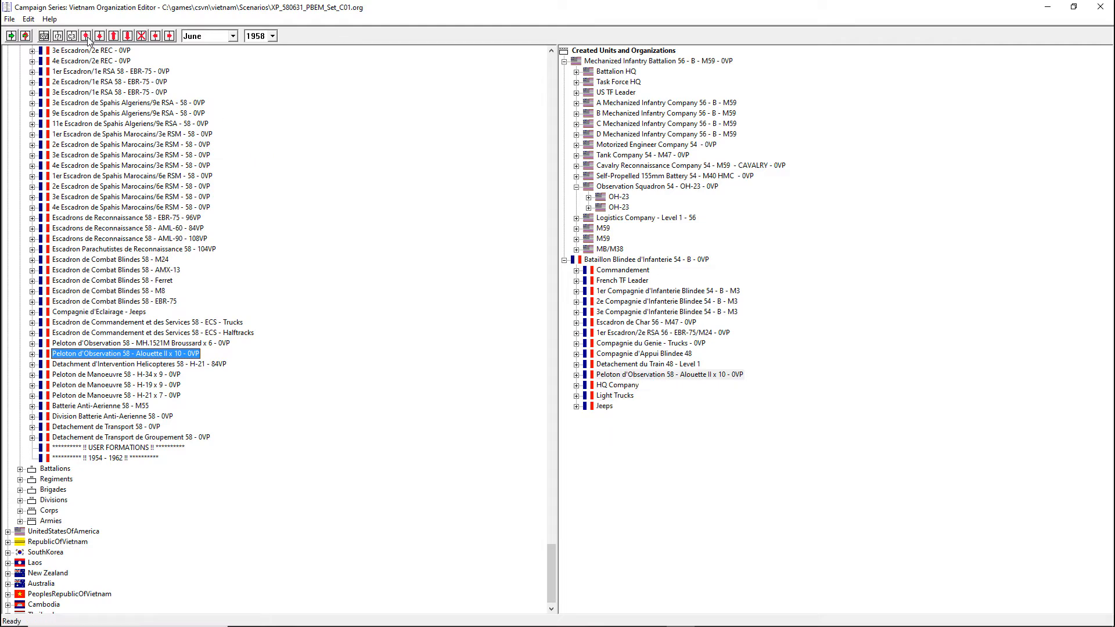
# Compare the helicopter units in the French battalion's Peloton d'Observation 58 with those in the American Observation Squadron 54, and collapse both
pyautogui.doubleClick(586, 376)
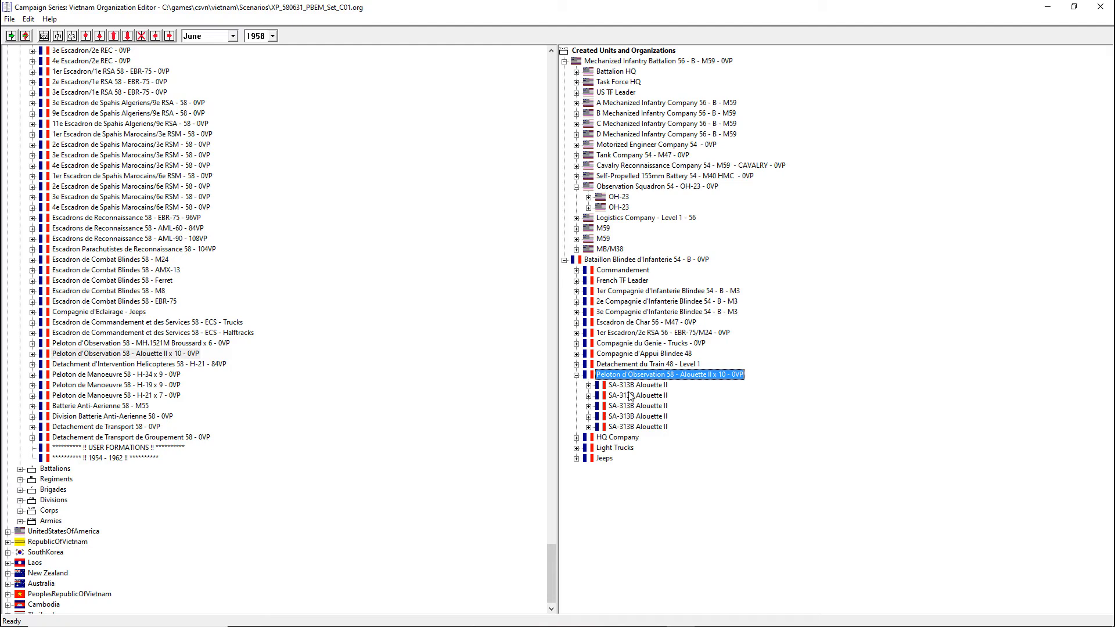
pyautogui.click(577, 374)
pyautogui.click(619, 198)
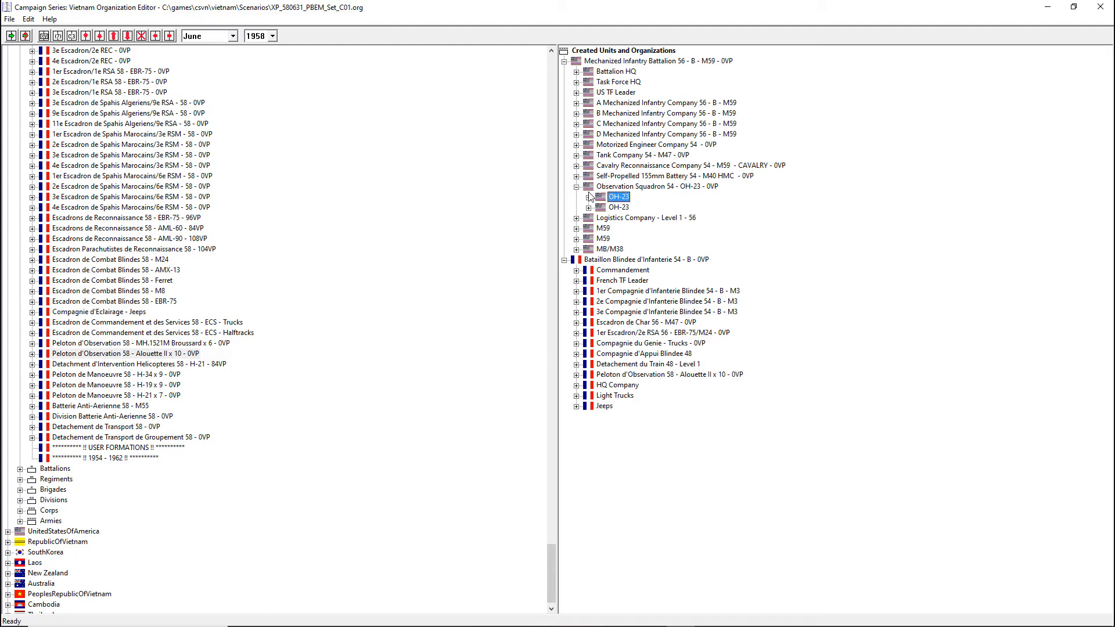
pyautogui.click(588, 207)
pyautogui.click(588, 198)
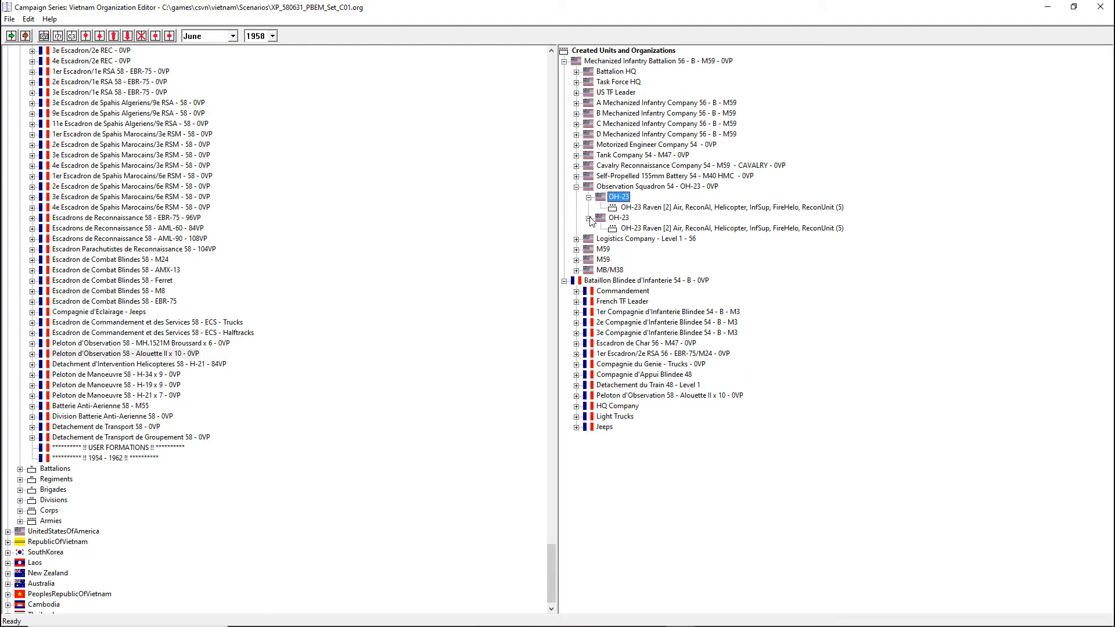
pyautogui.click(589, 219)
pyautogui.click(589, 198)
pyautogui.click(577, 187)
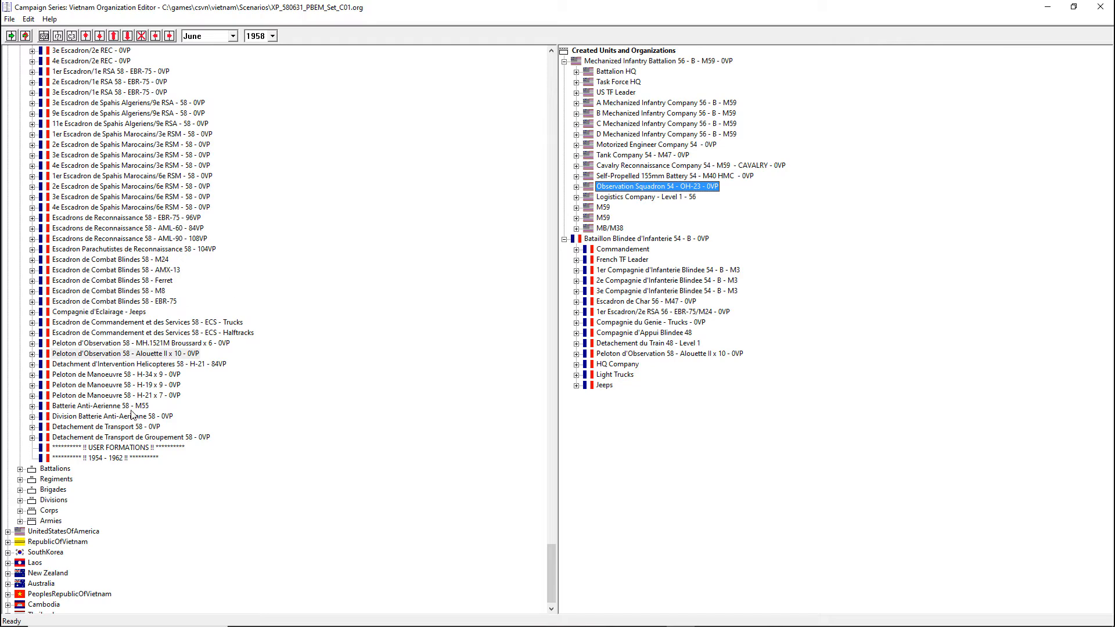
# Check Division Batterie Anti-Aerienne 58, add it to the French battalion and place it directly above HQ Company
pyautogui.click(119, 418)
pyautogui.click(32, 416)
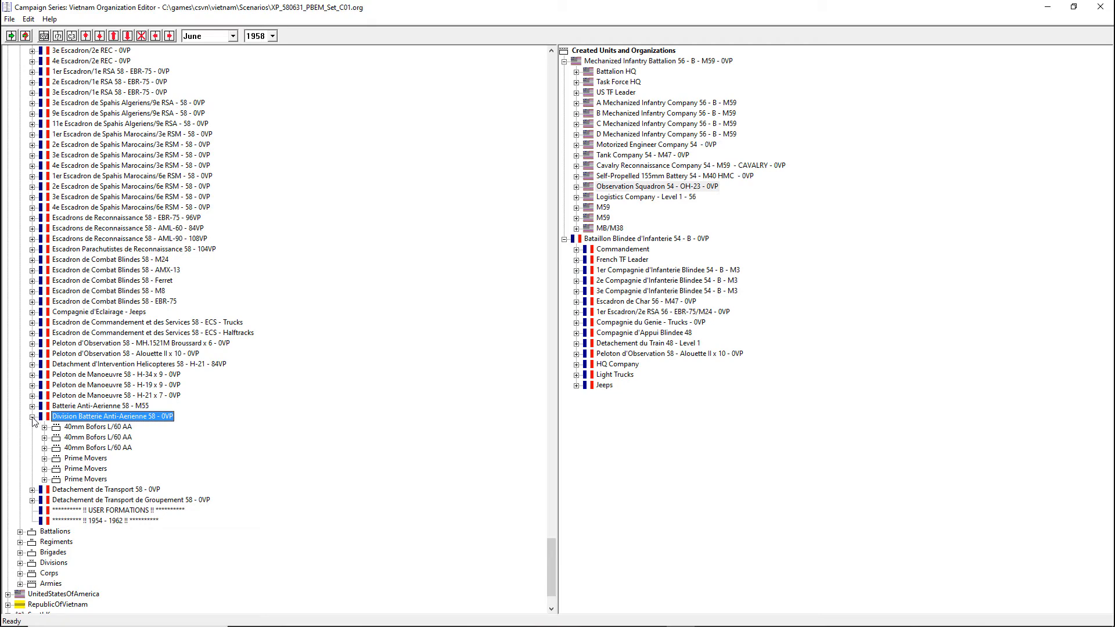
pyautogui.click(33, 416)
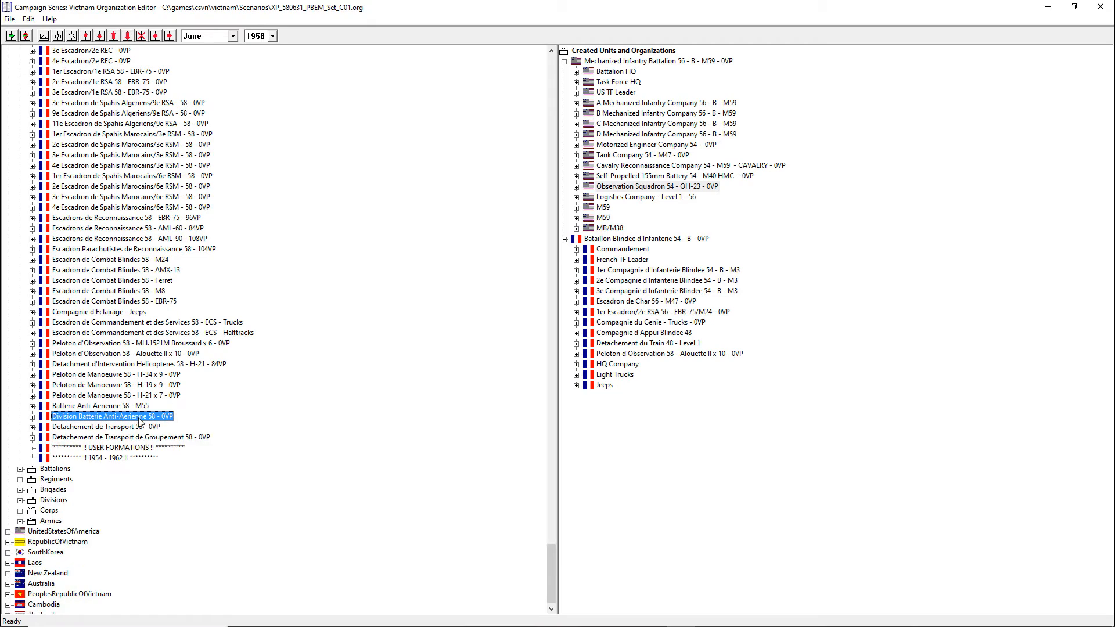
pyautogui.click(11, 36)
pyautogui.click(170, 36)
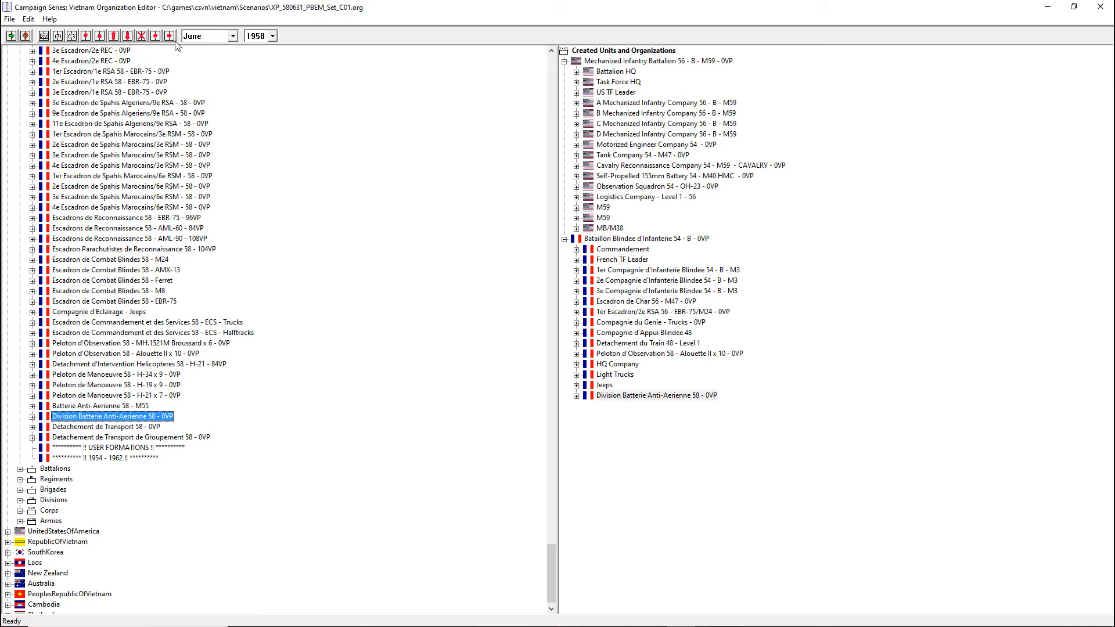
pyautogui.click(86, 36)
pyautogui.click(86, 36)
pyautogui.click(86, 36)
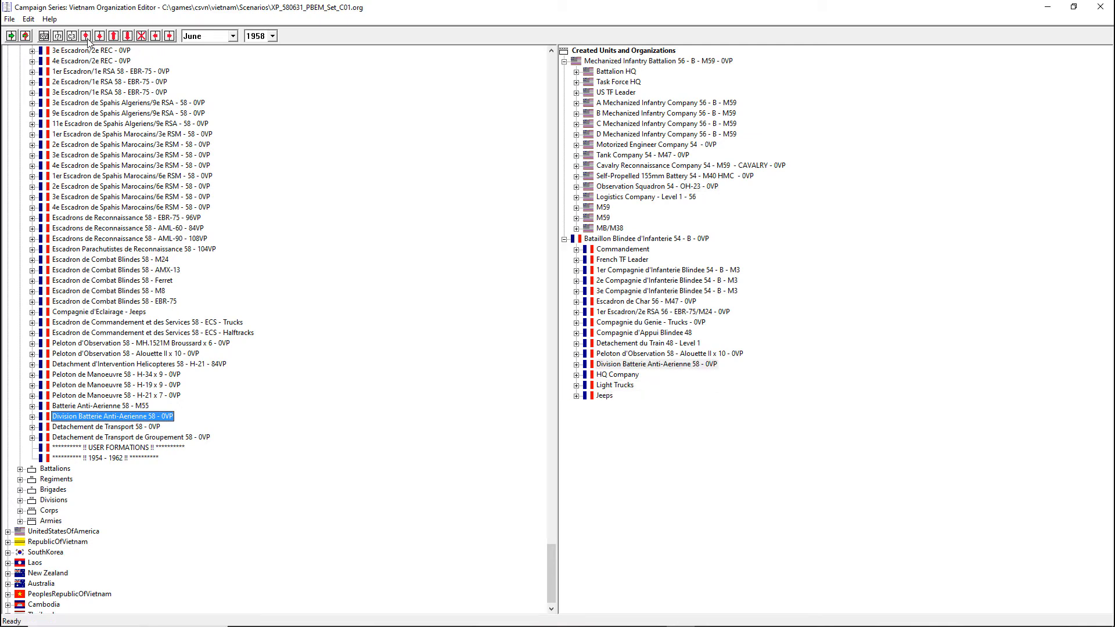
# Collapse the available French companies and search the available American companies for an anti-aircraft battery
pyautogui.moveTo(549, 597); pyautogui.dragTo(514, 98)
pyautogui.click(20, 51)
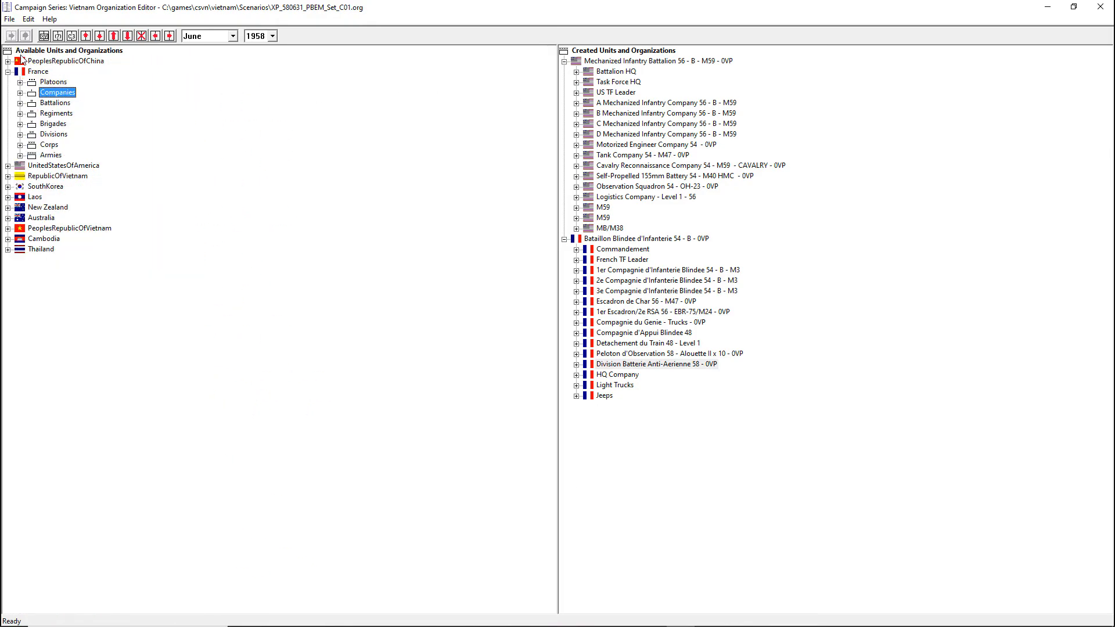
pyautogui.click(8, 166)
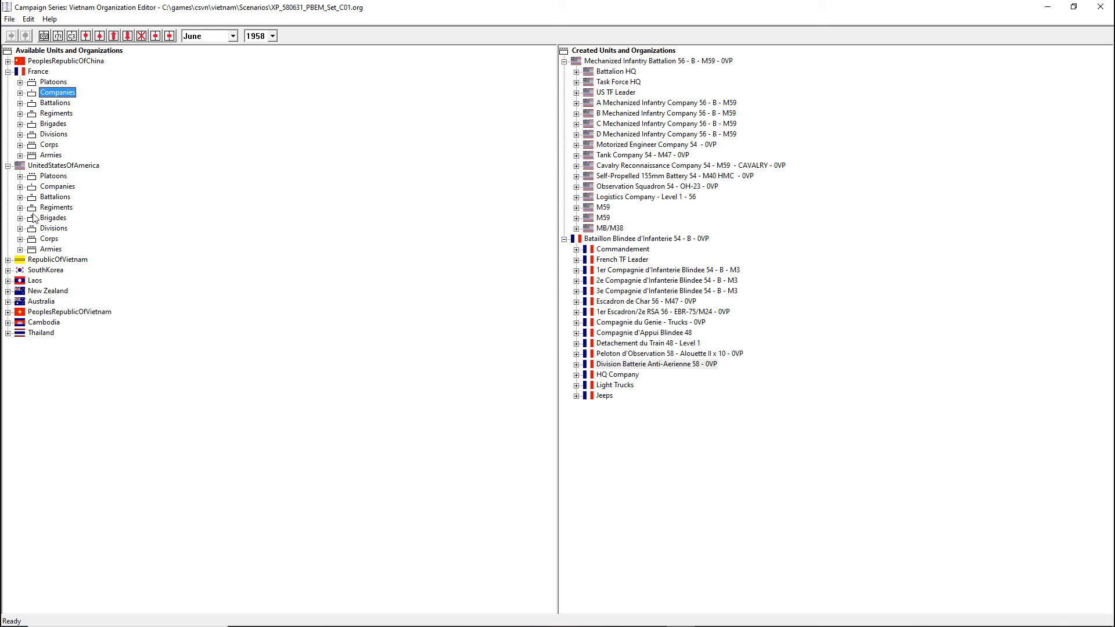
pyautogui.click(20, 187)
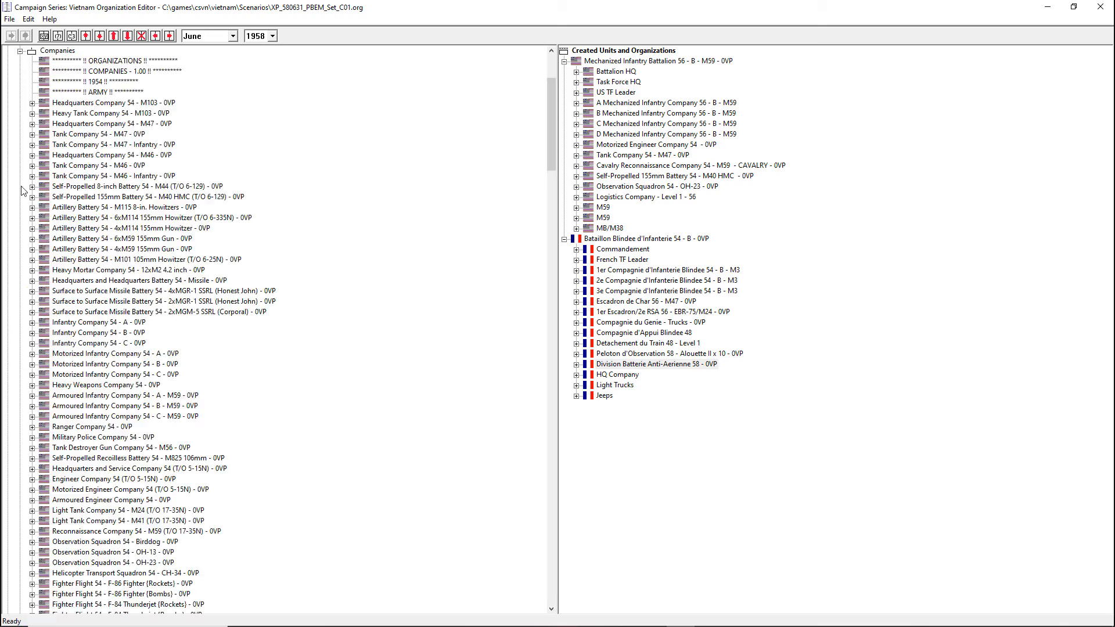
pyautogui.scroll(-20, 95, 377)
pyautogui.scroll(8, 97, 378)
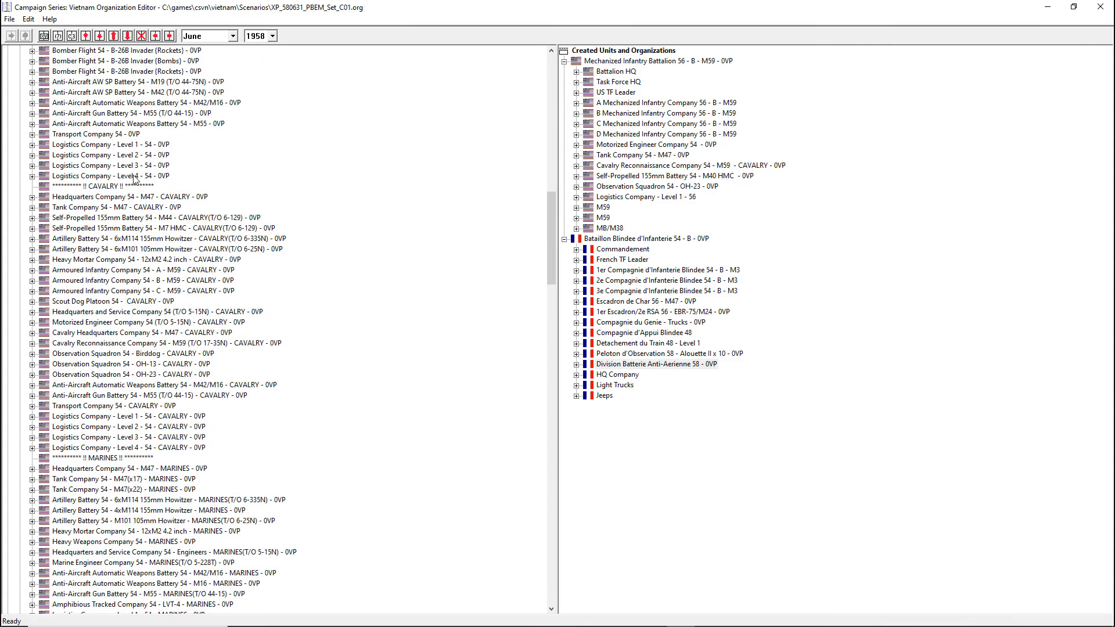
pyautogui.scroll(8, 135, 180)
pyautogui.scroll(3, 97, 315)
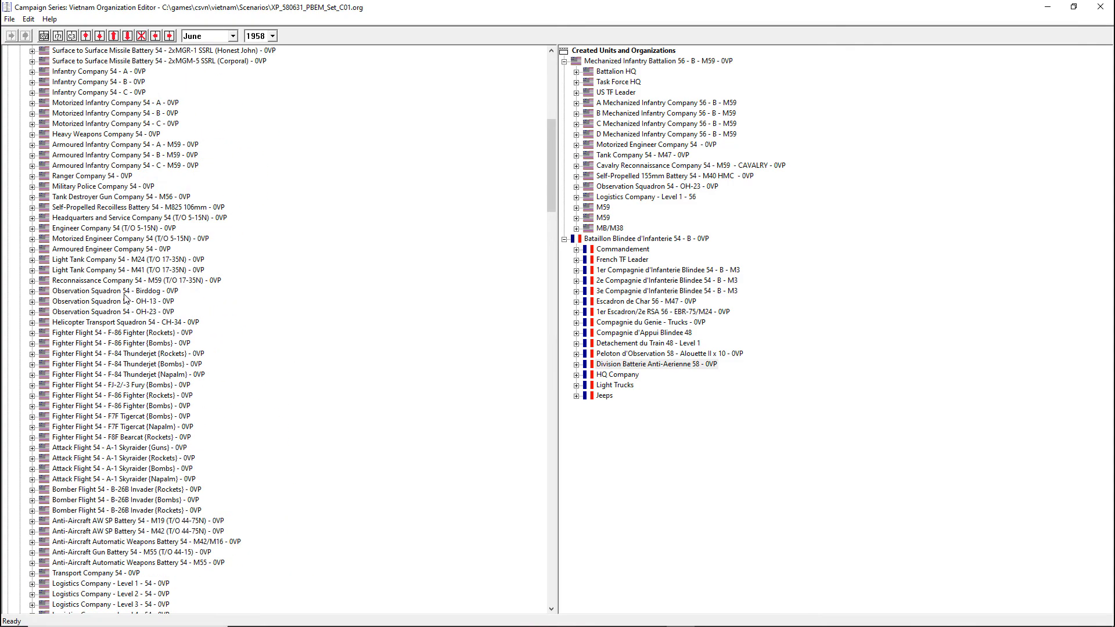
pyautogui.scroll(-5, 119, 308)
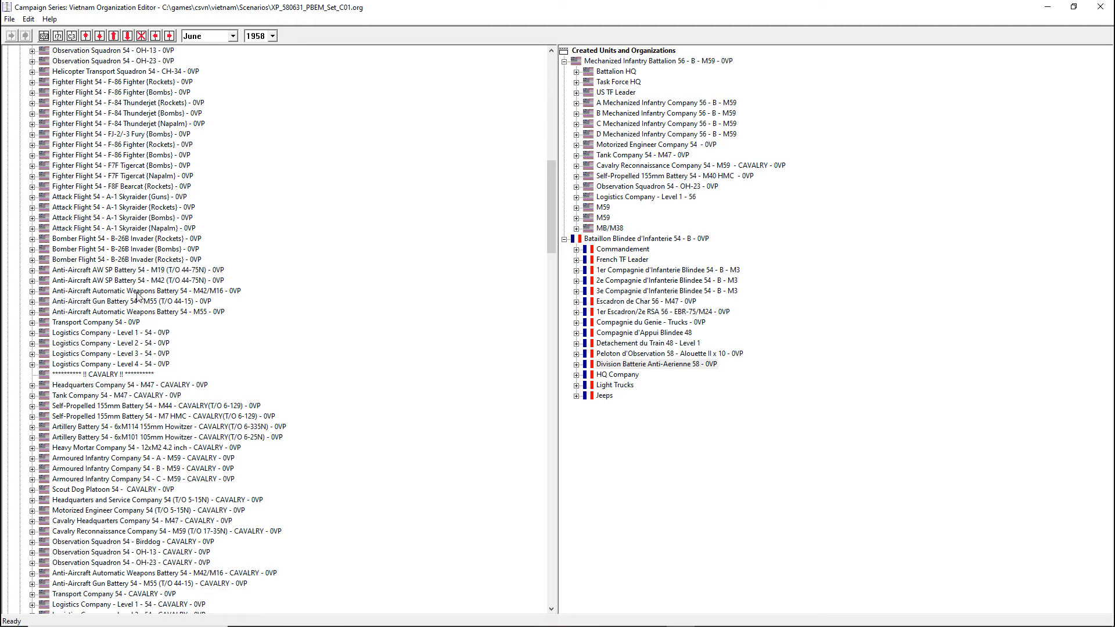
# Examine the composition of the available Anti-Aircraft Gun Battery 54 - M55 (T/O 44-15) and Anti-Aircraft Automatic Weapons Battery 54 - M55
pyautogui.click(134, 303)
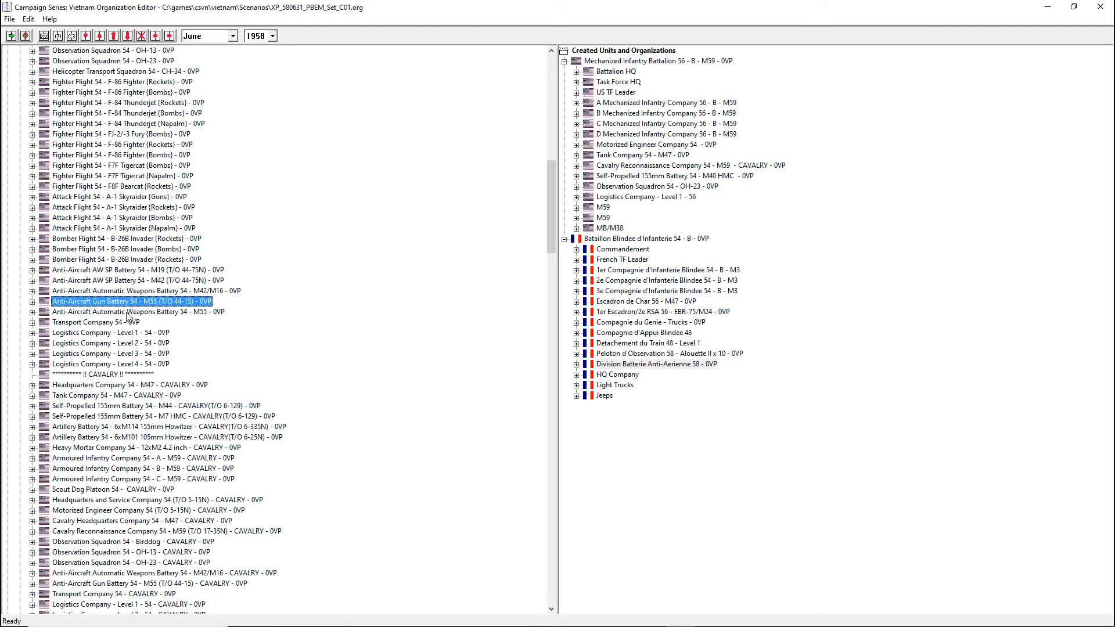
pyautogui.click(126, 312)
pyautogui.click(115, 303)
pyautogui.click(33, 302)
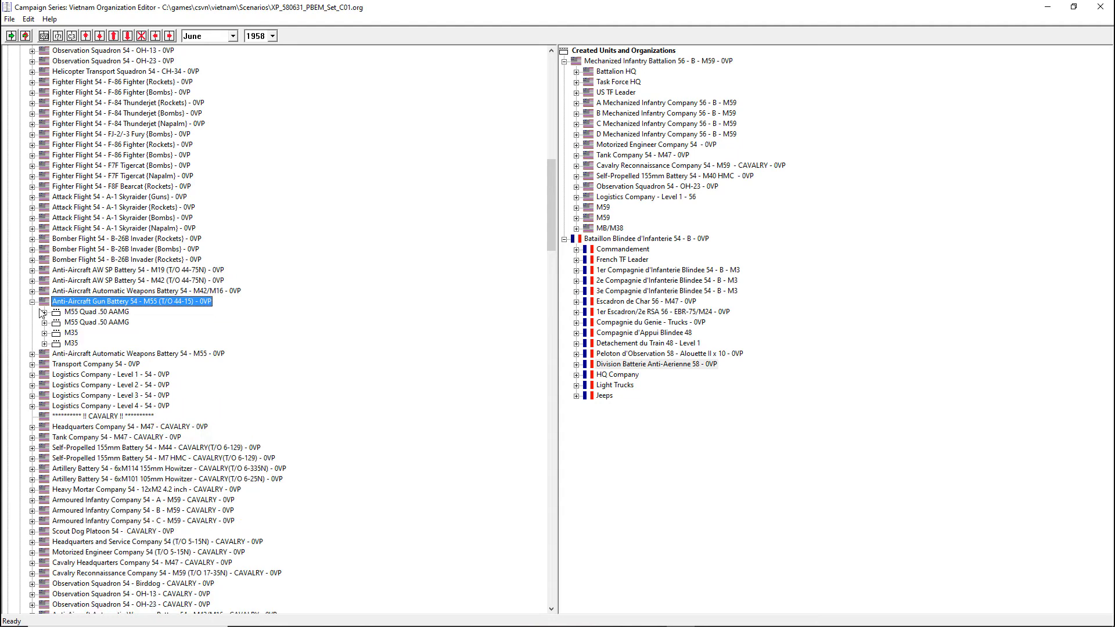
pyautogui.click(33, 302)
pyautogui.click(33, 313)
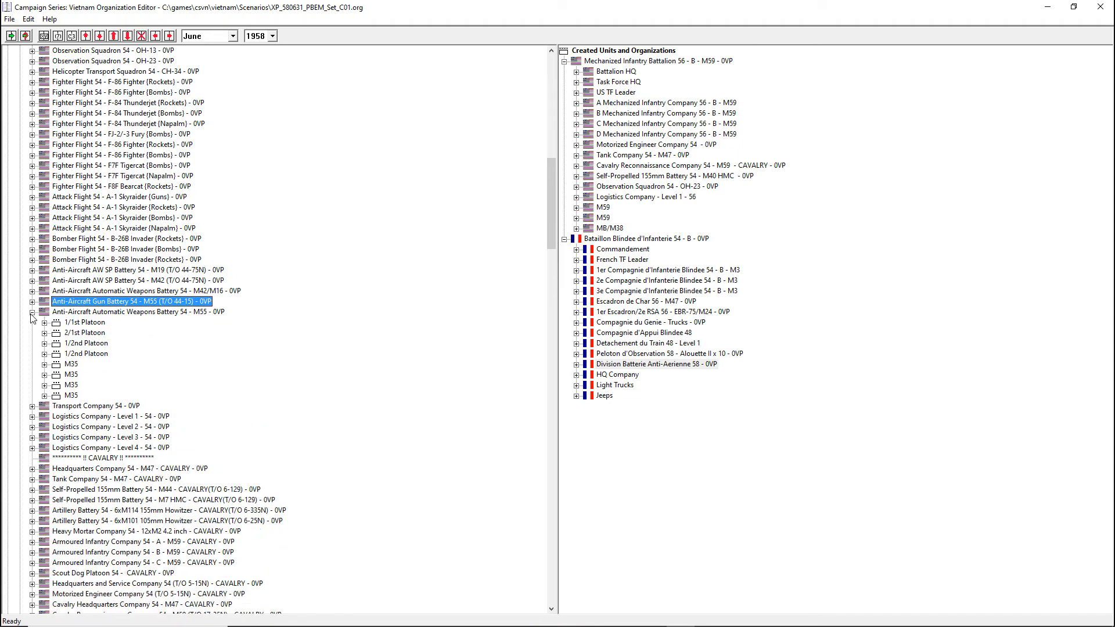
pyautogui.click(33, 312)
pyautogui.scroll(-4, 121, 293)
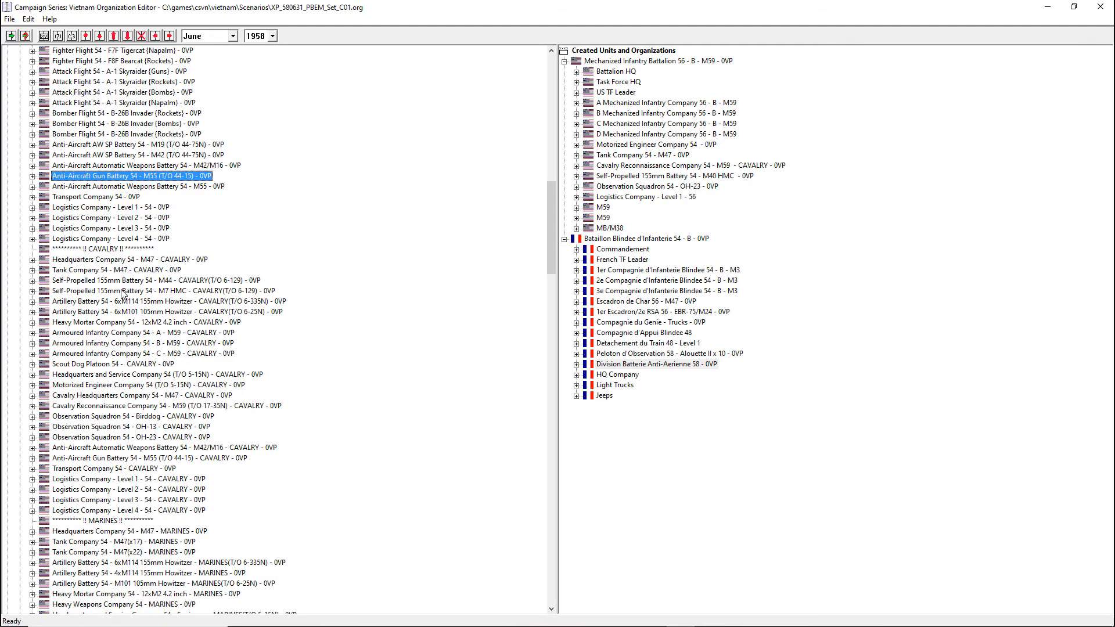
# Recheck the platoons and trucks of Anti-Aircraft Automatic Weapons Battery 54 - M55 against Anti-Aircraft Gun Battery 54 - M55 (T/O 44-15)
pyautogui.scroll(2, 126, 260)
pyautogui.click(127, 249)
pyautogui.click(32, 250)
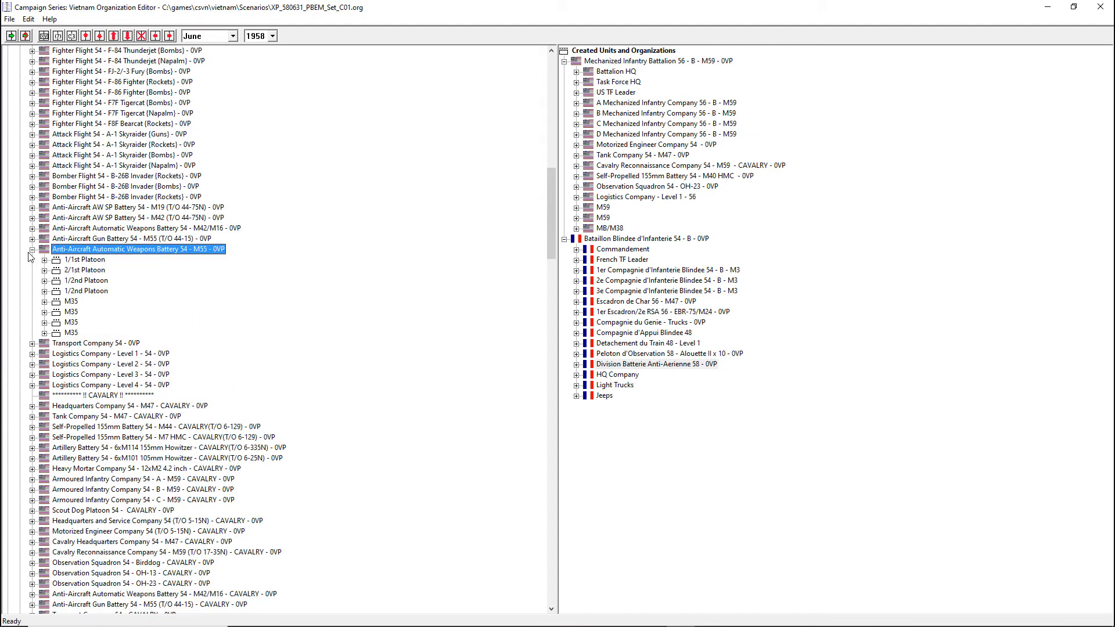
pyautogui.click(32, 239)
pyautogui.click(32, 239)
pyautogui.click(44, 260)
pyautogui.click(45, 259)
# Add Anti-Aircraft Automatic Weapons Battery 54 - M55 to the American mechanized battalion and place it directly above Logistics Company - Level 1 - 56
pyautogui.click(11, 36)
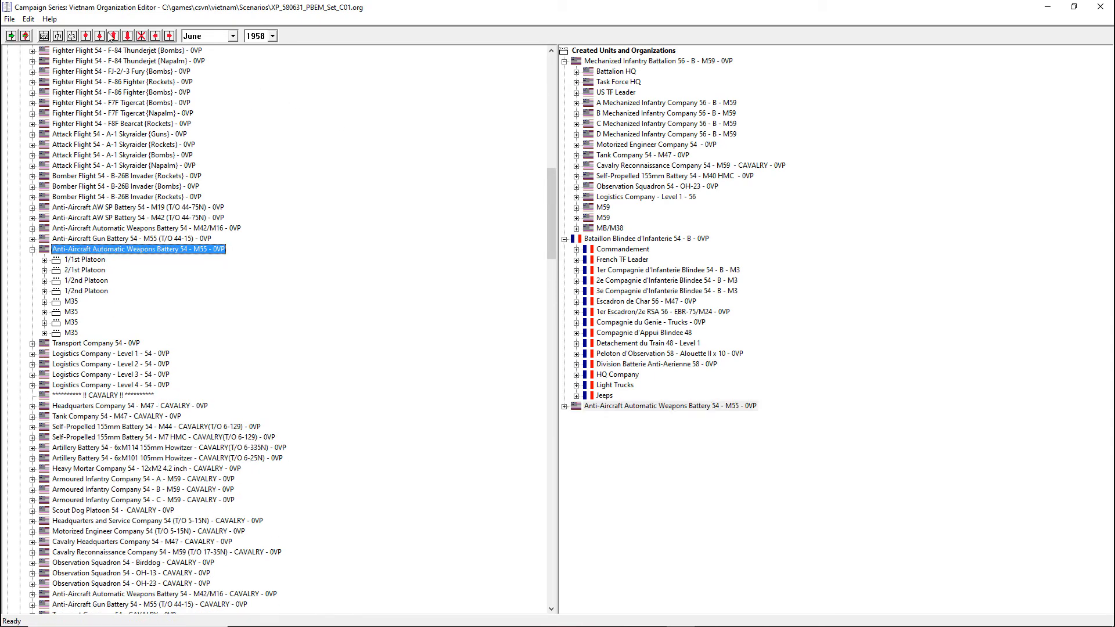
pyautogui.click(91, 35)
pyautogui.click(169, 35)
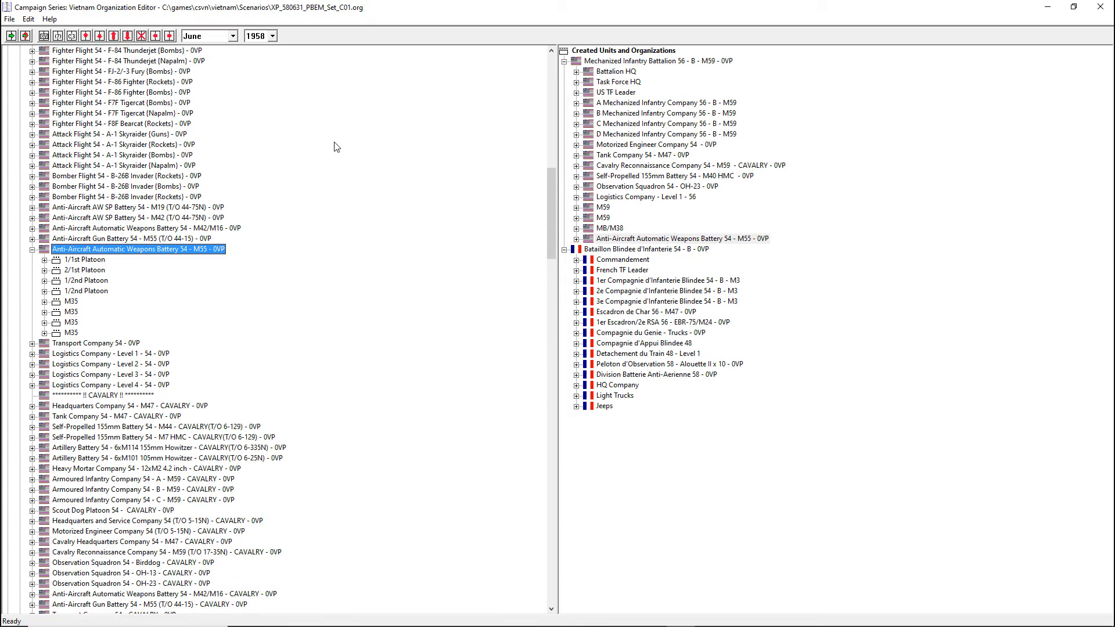
pyautogui.click(86, 38)
pyautogui.click(86, 37)
pyautogui.click(86, 38)
pyautogui.click(86, 37)
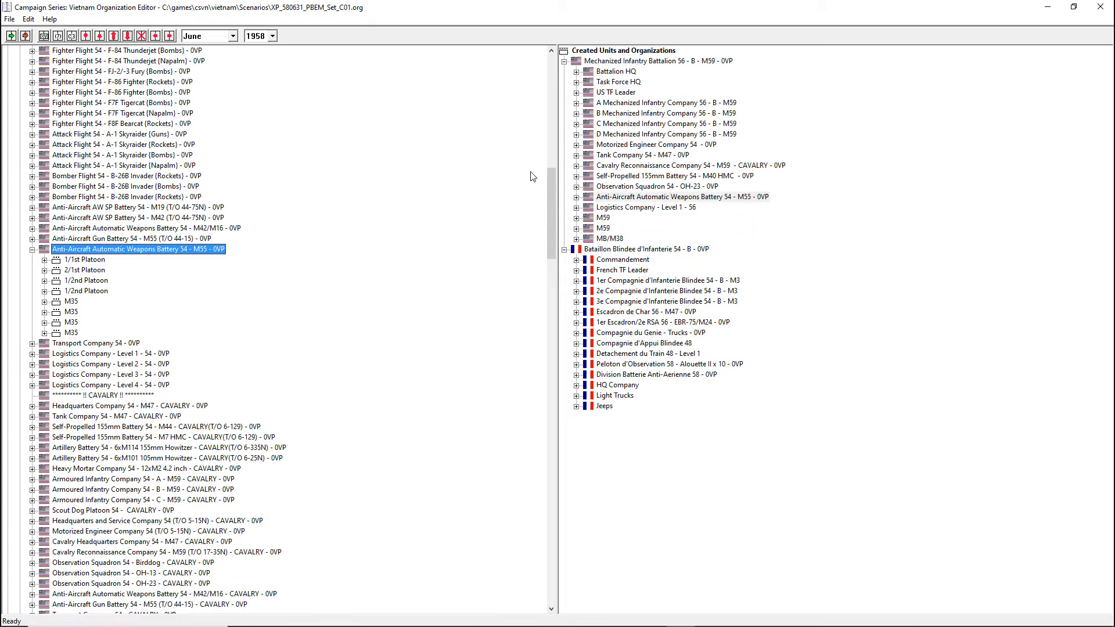
# Save the organization file and collapse the available Anti-Aircraft Automatic Weapons Battery 54 - M55
pyautogui.click(10, 19)
pyautogui.click(27, 79)
pyautogui.click(32, 249)
# Collapse the available American units and search the French companies for the 1958 artillery and mortar batteries
pyautogui.click(628, 375)
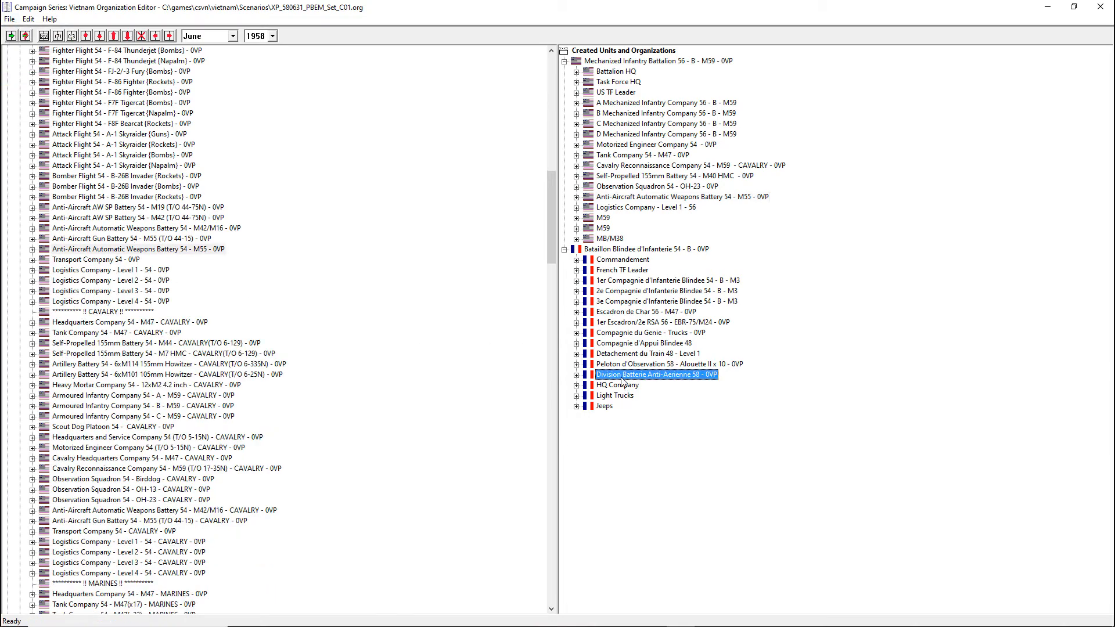
pyautogui.scroll(20, 128, 290)
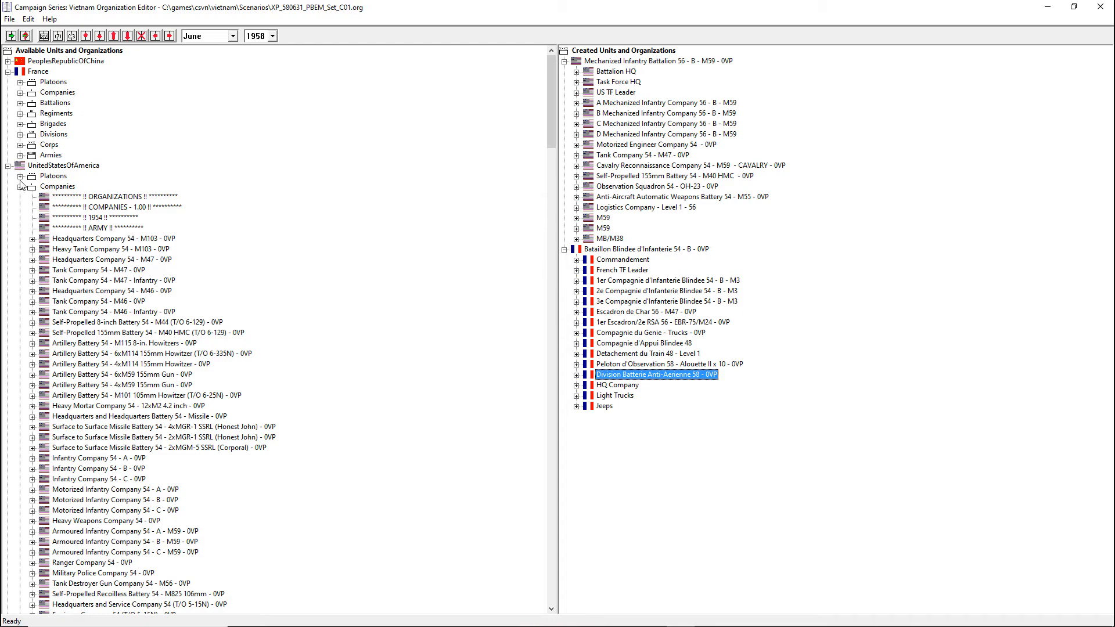
pyautogui.click(8, 166)
pyautogui.click(20, 93)
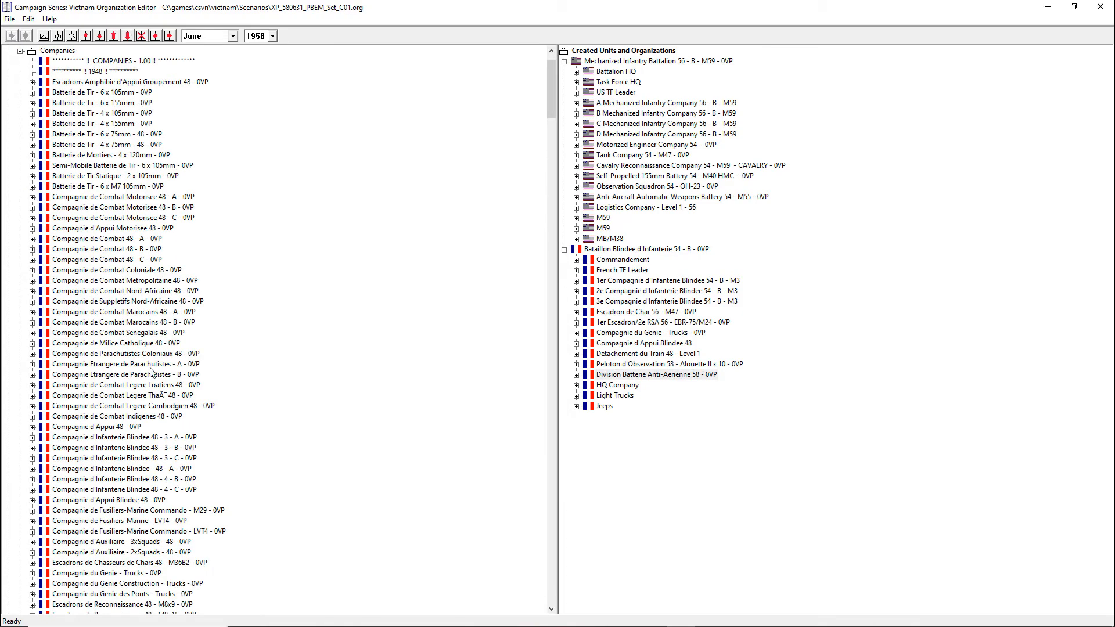
pyautogui.scroll(-2, 140, 374)
pyautogui.scroll(-20, 139, 375)
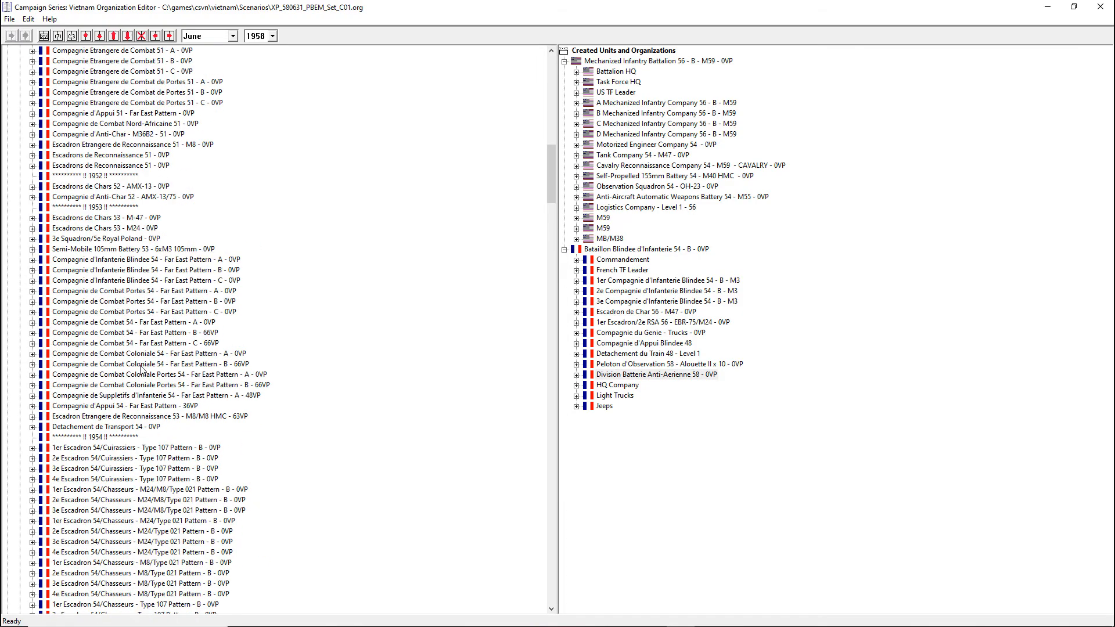
pyautogui.scroll(-4, 145, 369)
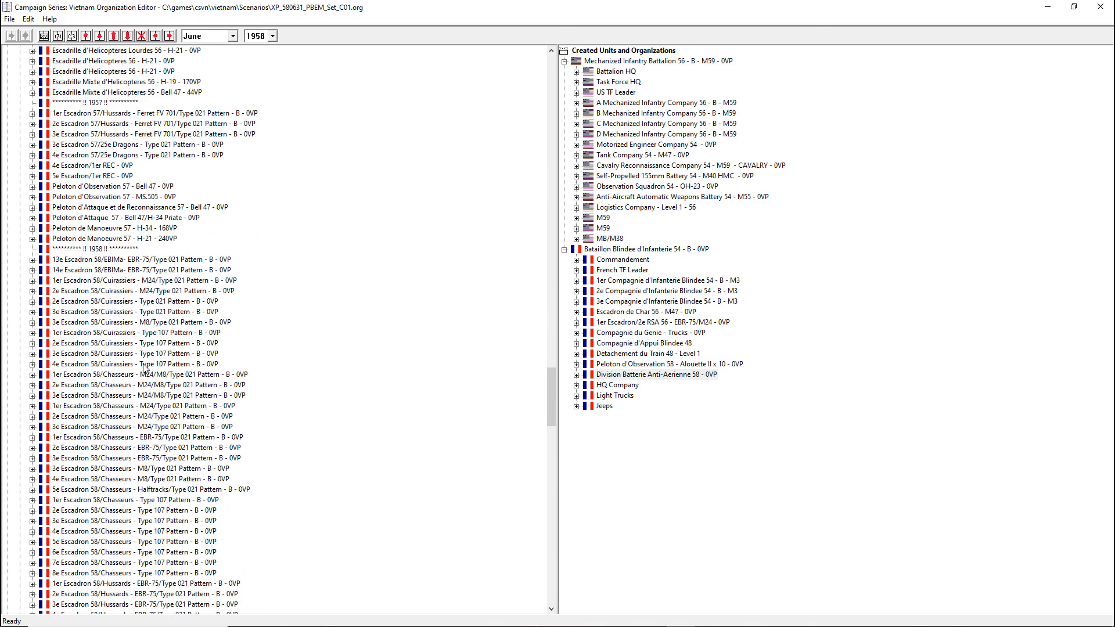
pyautogui.scroll(-20, 144, 368)
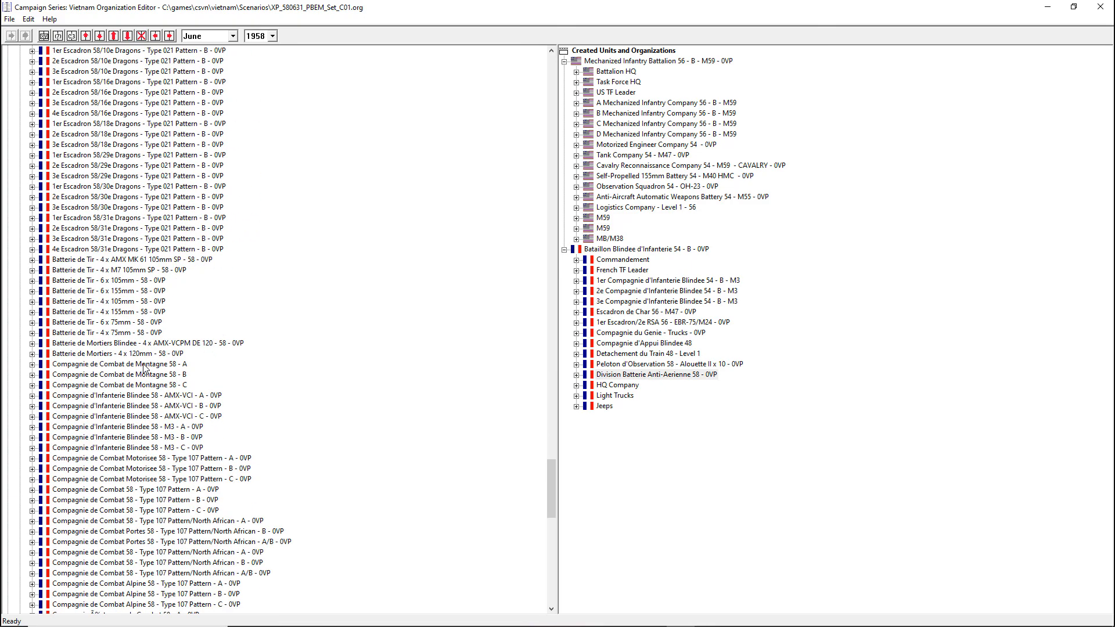
# Examine the composition of the available Batterie de Mortiers Blindee - 4 x AMX-VCPM DE 120 - 58
pyautogui.click(118, 346)
pyautogui.click(33, 344)
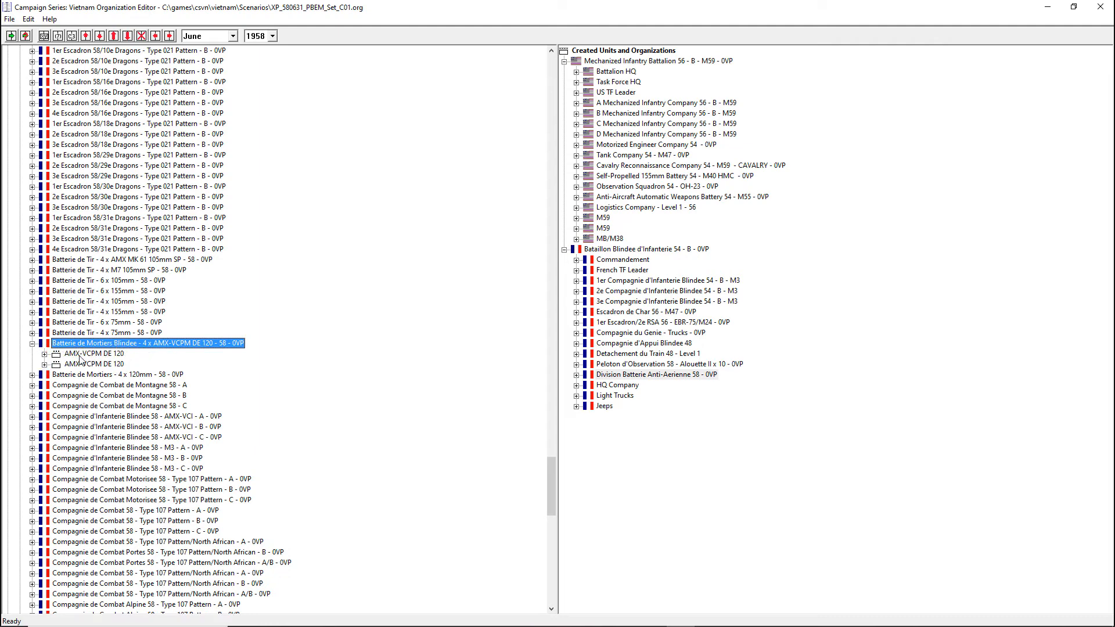
pyautogui.click(34, 343)
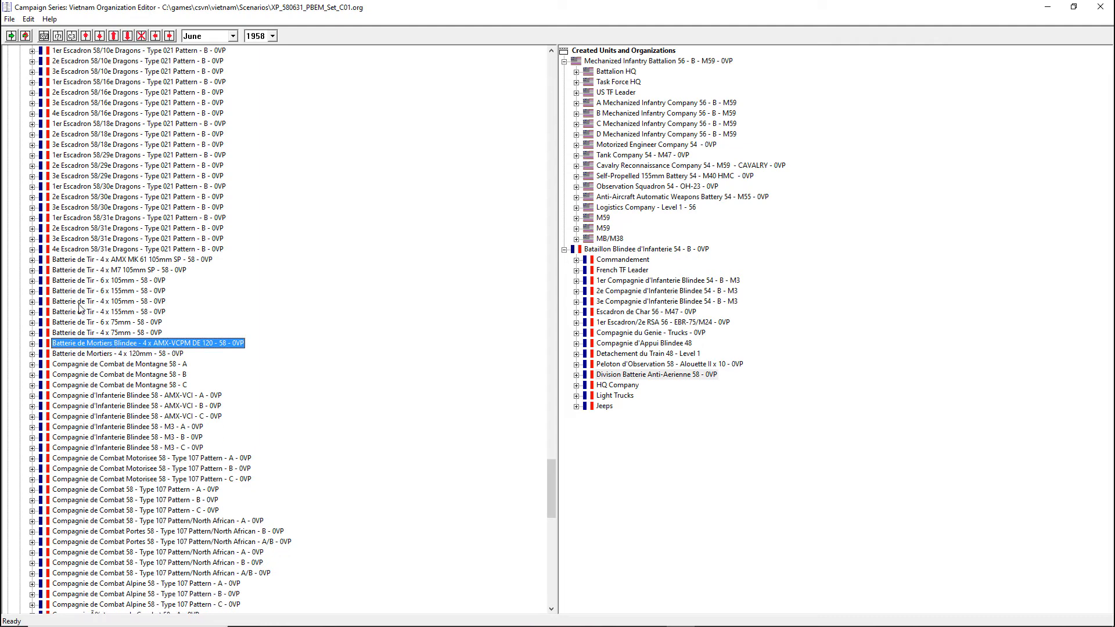
# Compare the French M7 and AMX MK 61 105mm SP batteries with the M40 GMC unit in the American battalion's Self-Propelled 155mm Battery 54
pyautogui.click(83, 271)
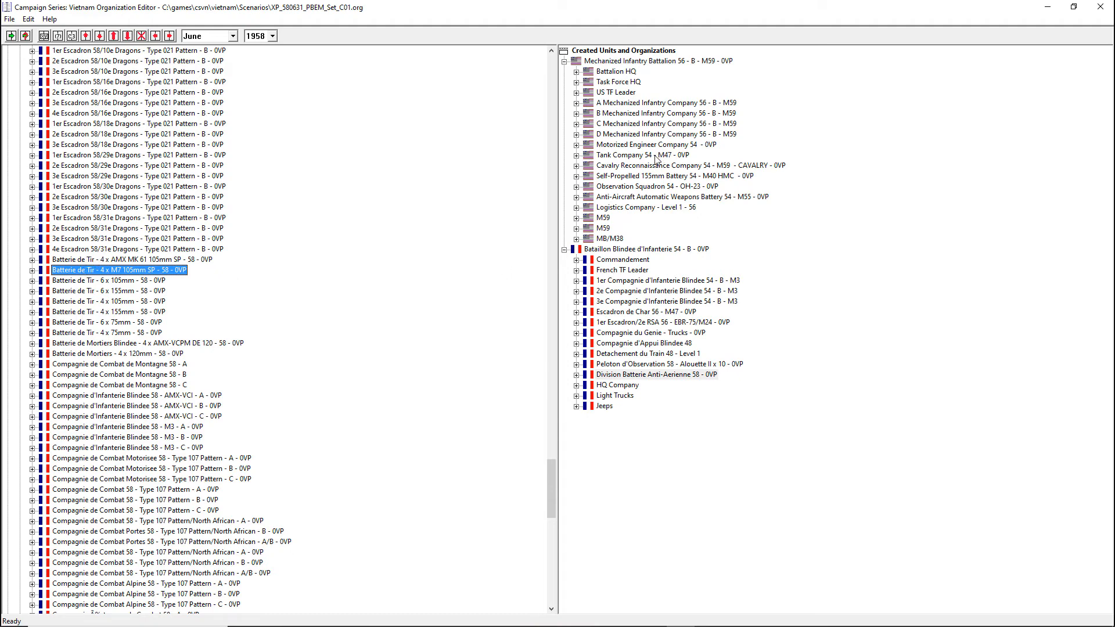
pyautogui.click(646, 177)
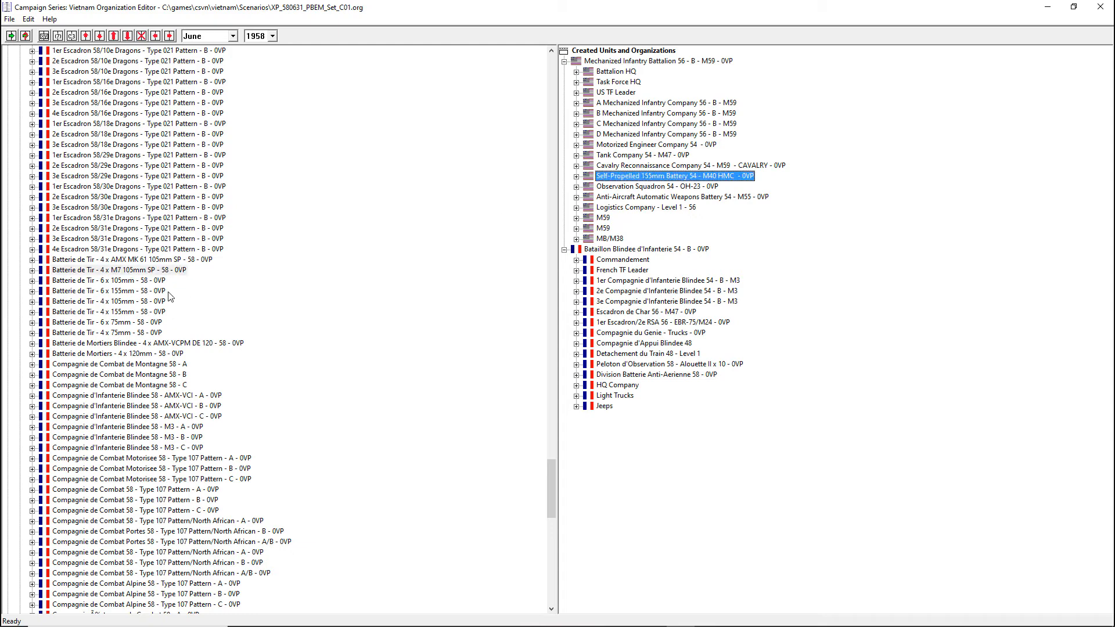
pyautogui.click(150, 262)
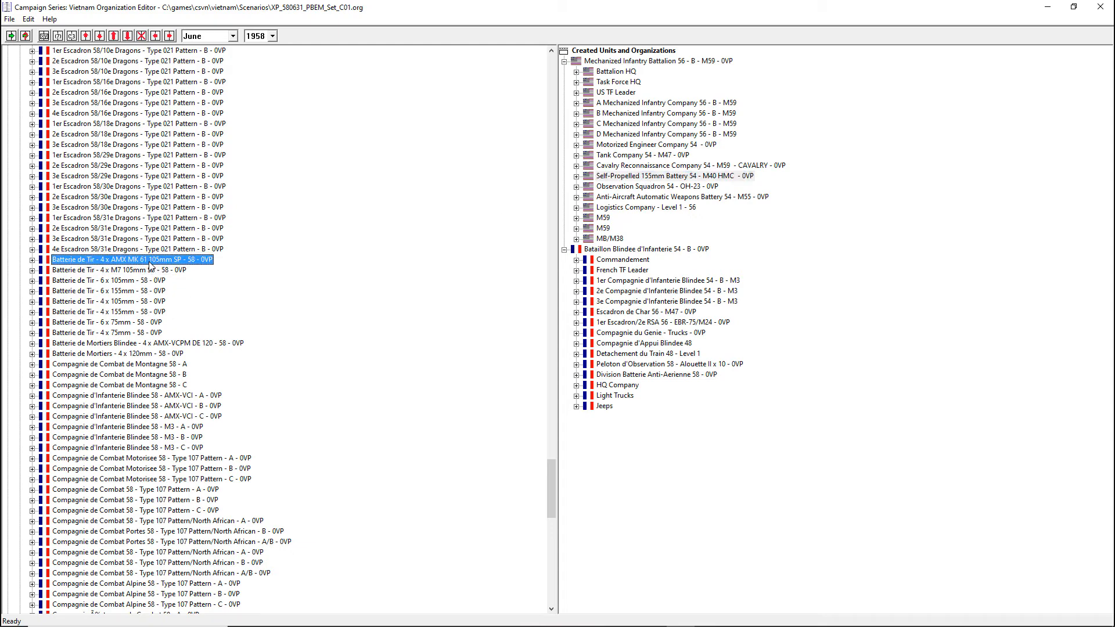
pyautogui.click(577, 176)
pyautogui.click(577, 177)
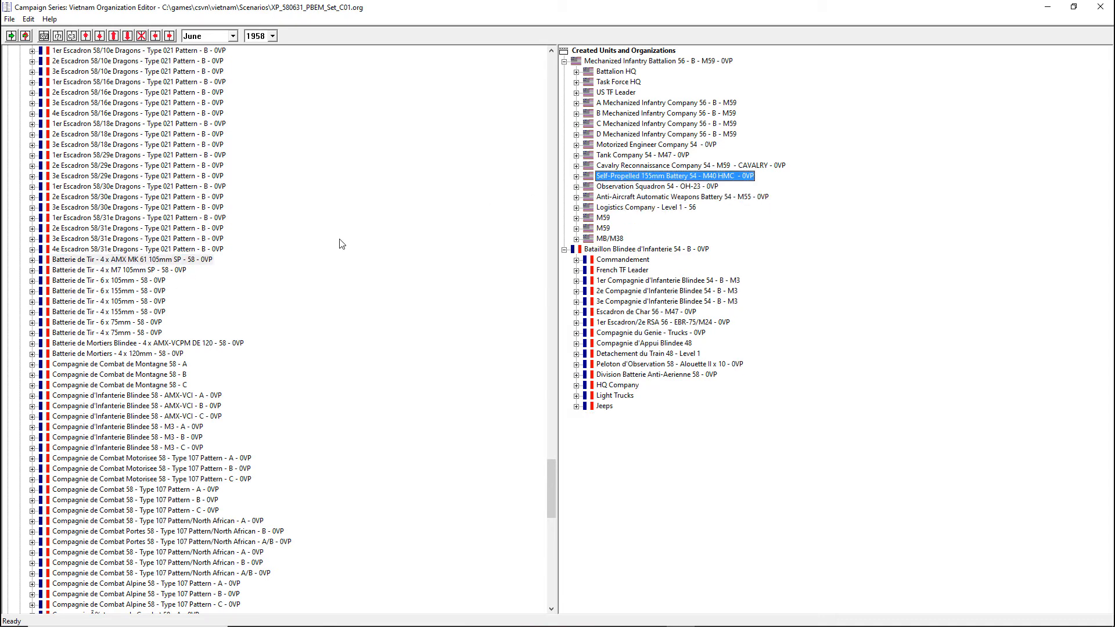
pyautogui.click(576, 176)
pyautogui.click(588, 186)
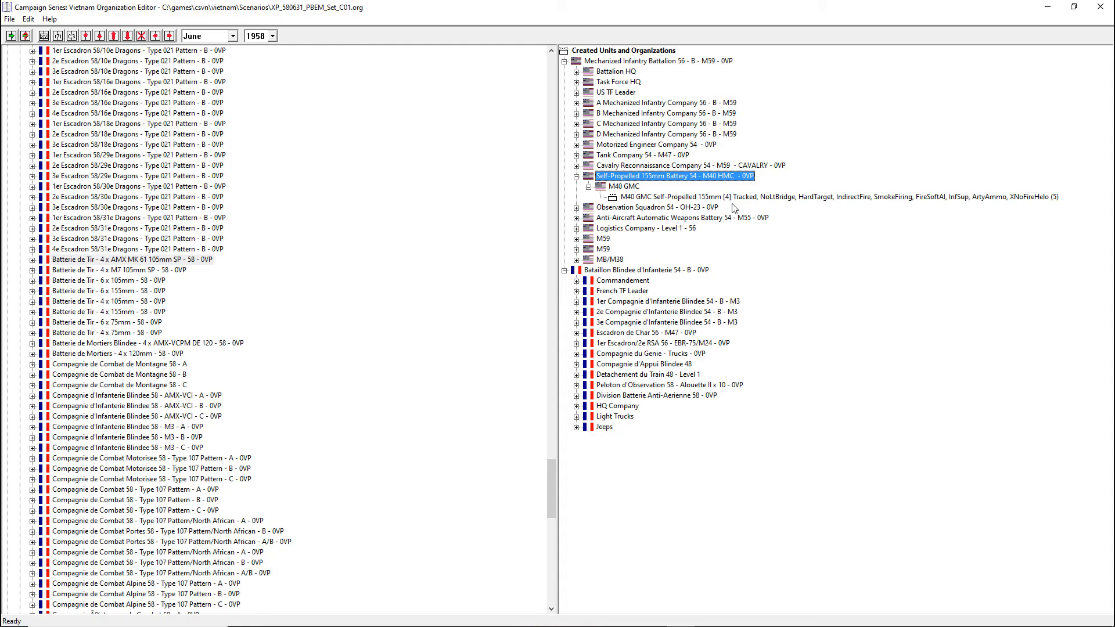
pyautogui.click(149, 261)
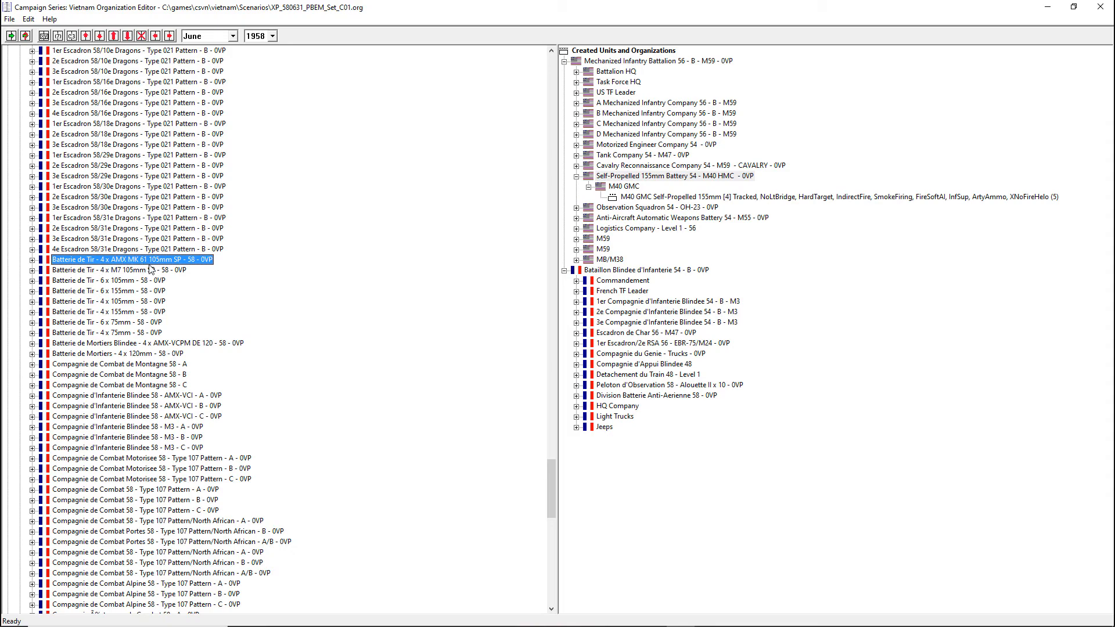
# Search the available French companies from 1948 through 1958 for an alternative artillery battery to match the American self-propelled one
pyautogui.scroll(-4, 151, 299)
pyautogui.scroll(20, 150, 300)
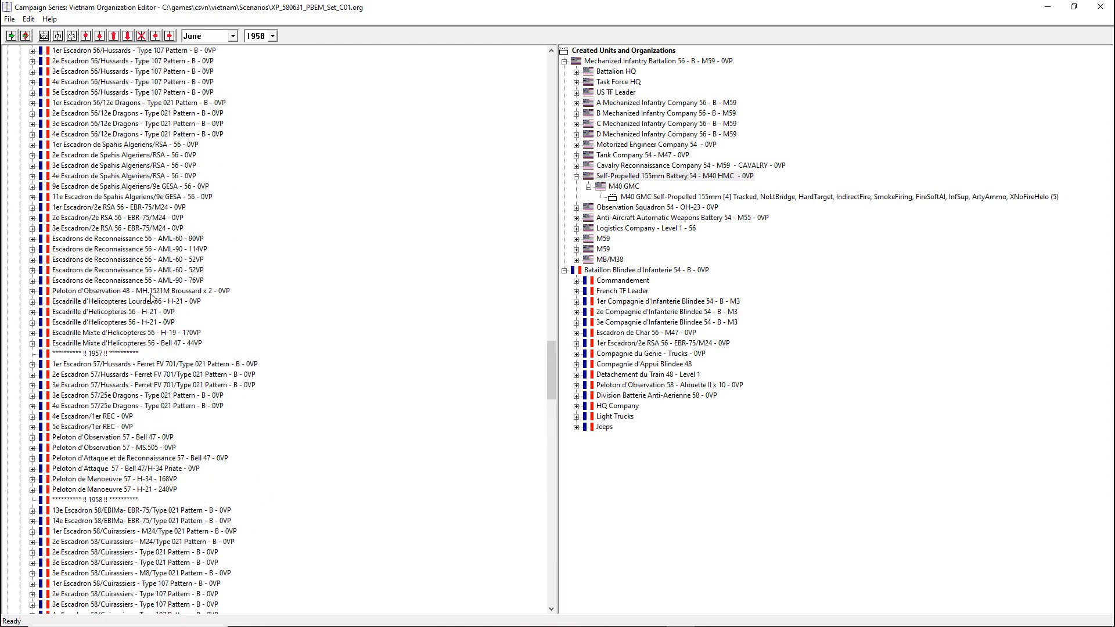
pyautogui.scroll(4, 150, 297)
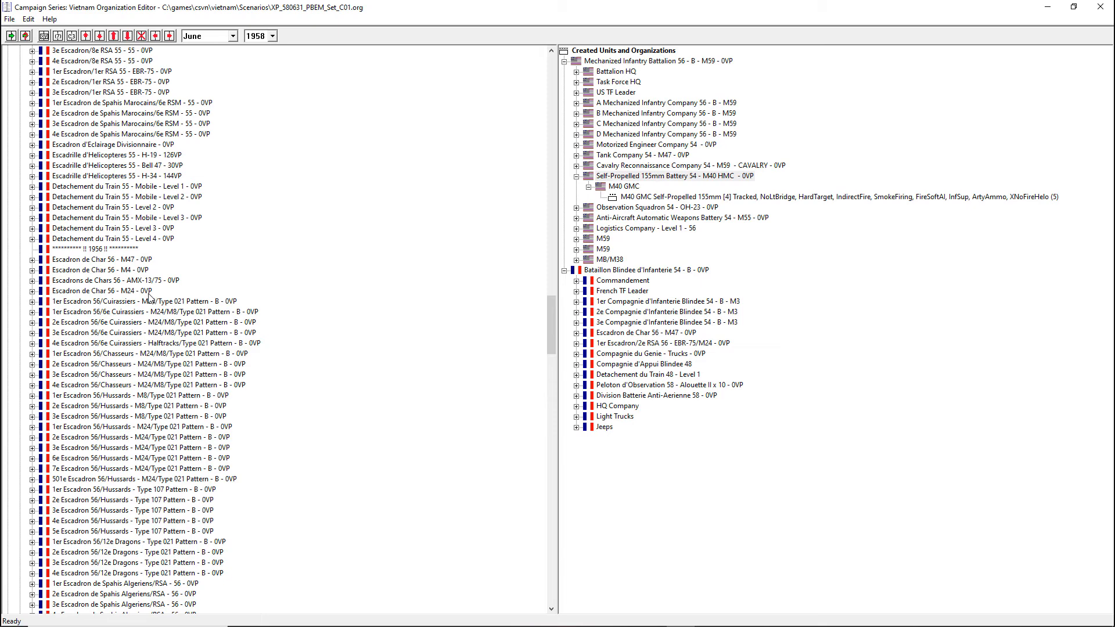
pyautogui.scroll(-2, 145, 307)
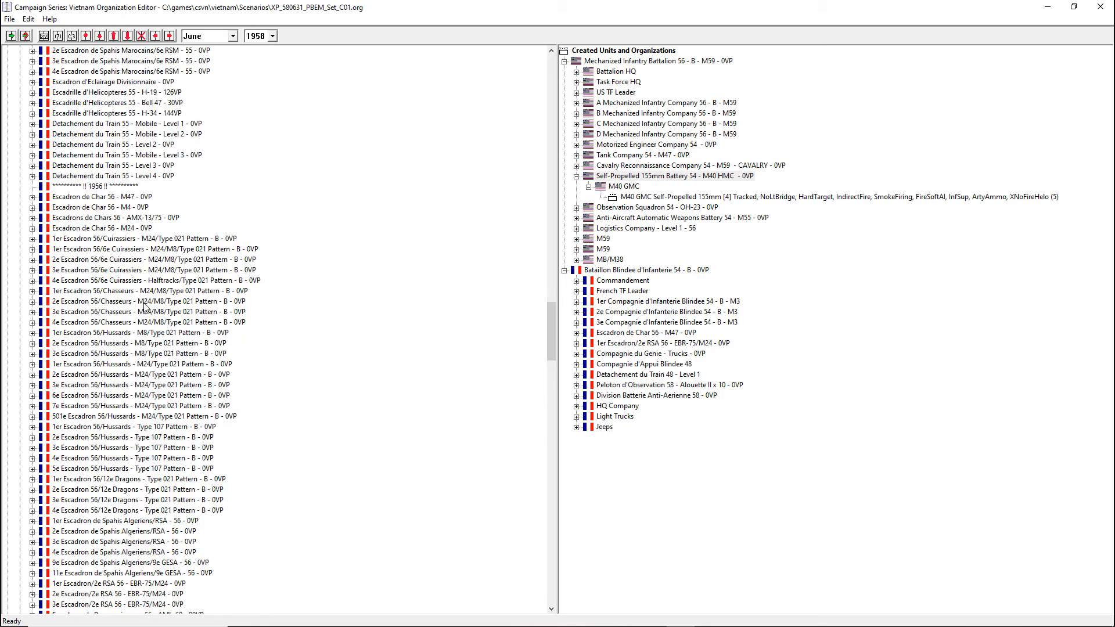
pyautogui.scroll(16, 145, 307)
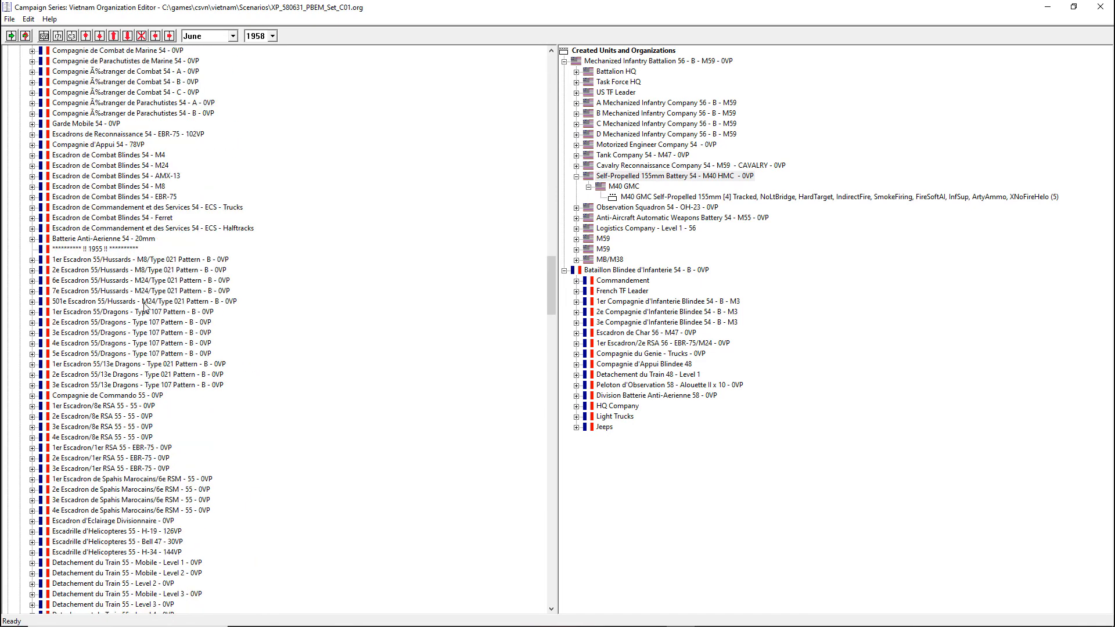
pyautogui.scroll(16, 146, 307)
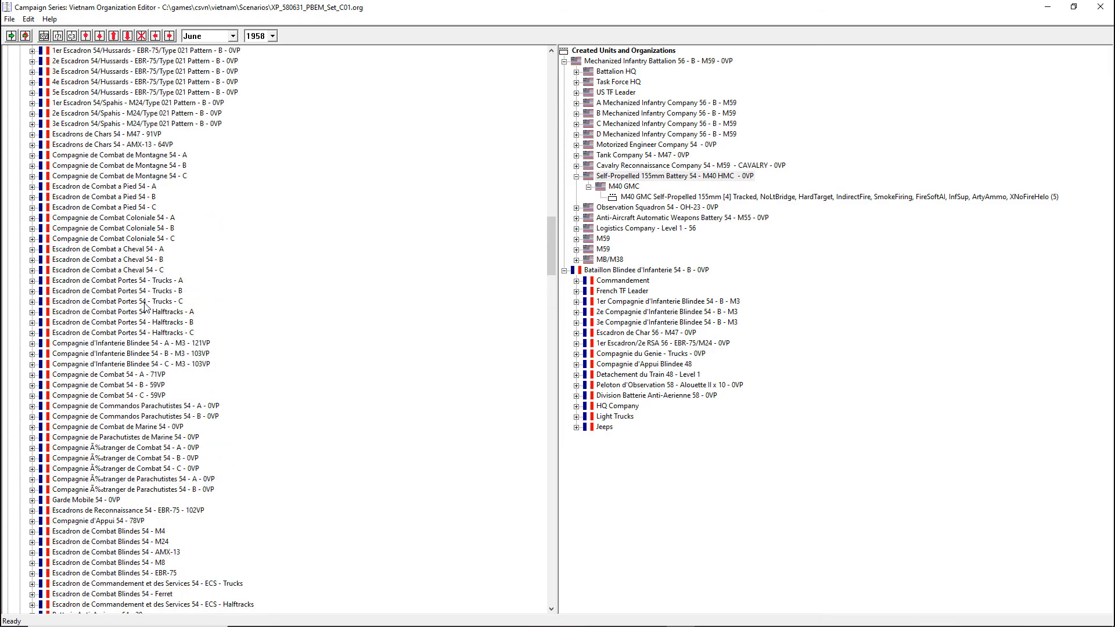
pyautogui.scroll(8, 145, 307)
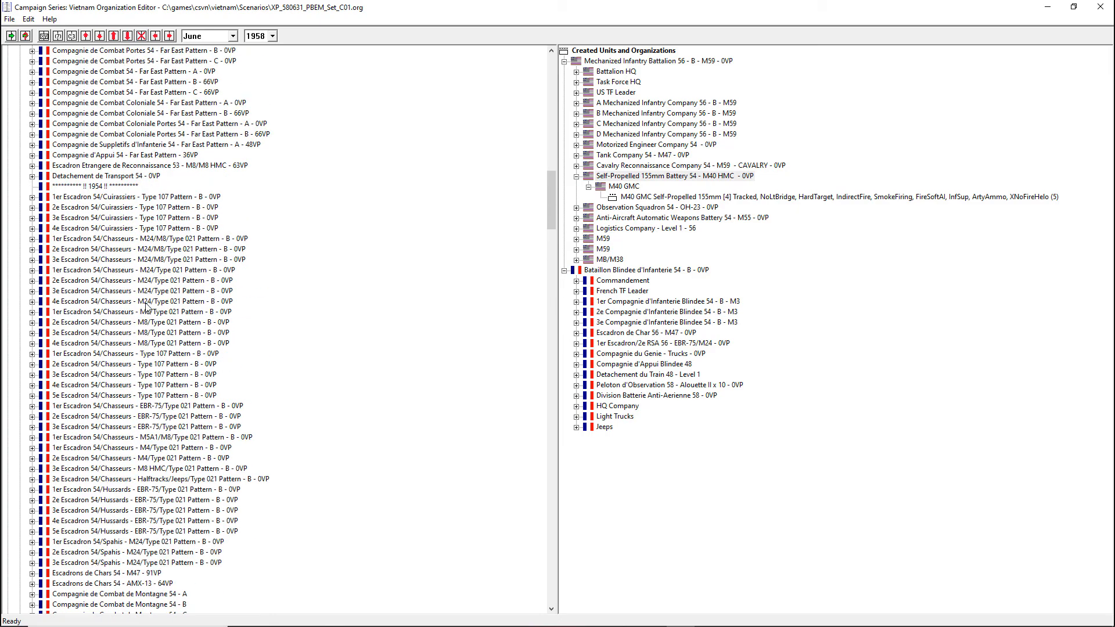
pyautogui.scroll(10, 146, 306)
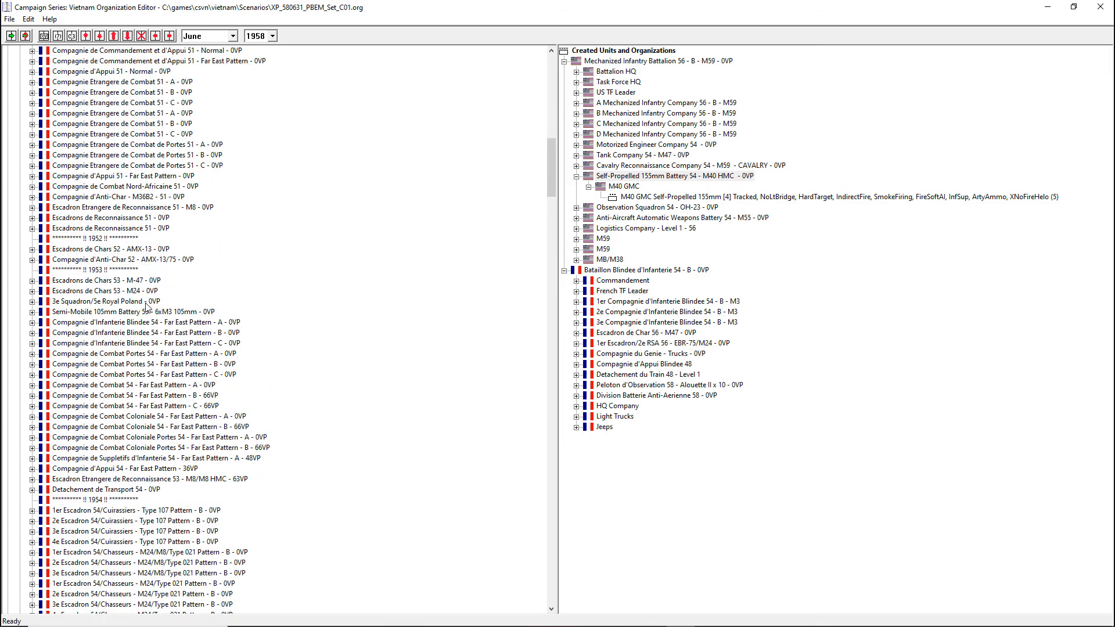
pyautogui.click(147, 313)
pyautogui.scroll(8, 161, 295)
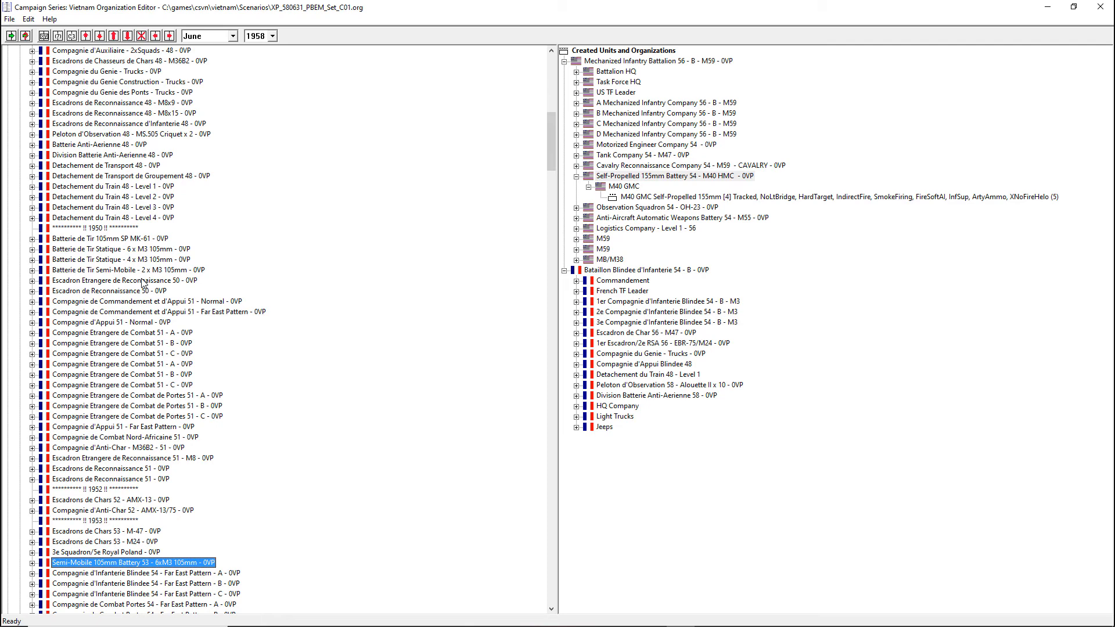
pyautogui.scroll(14, 162, 277)
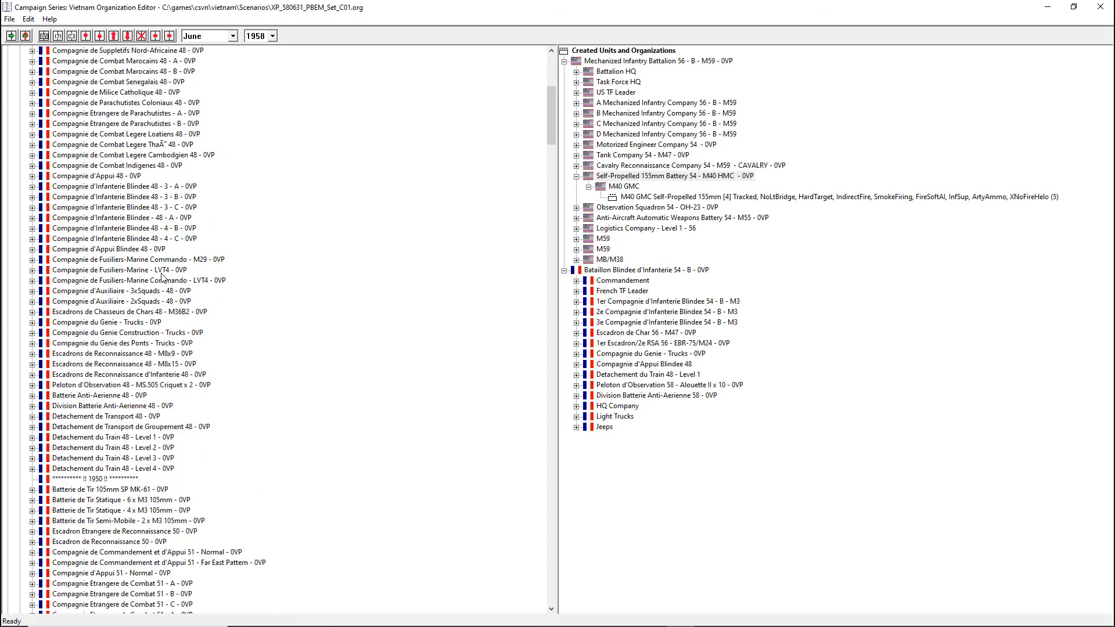
pyautogui.scroll(4, 162, 278)
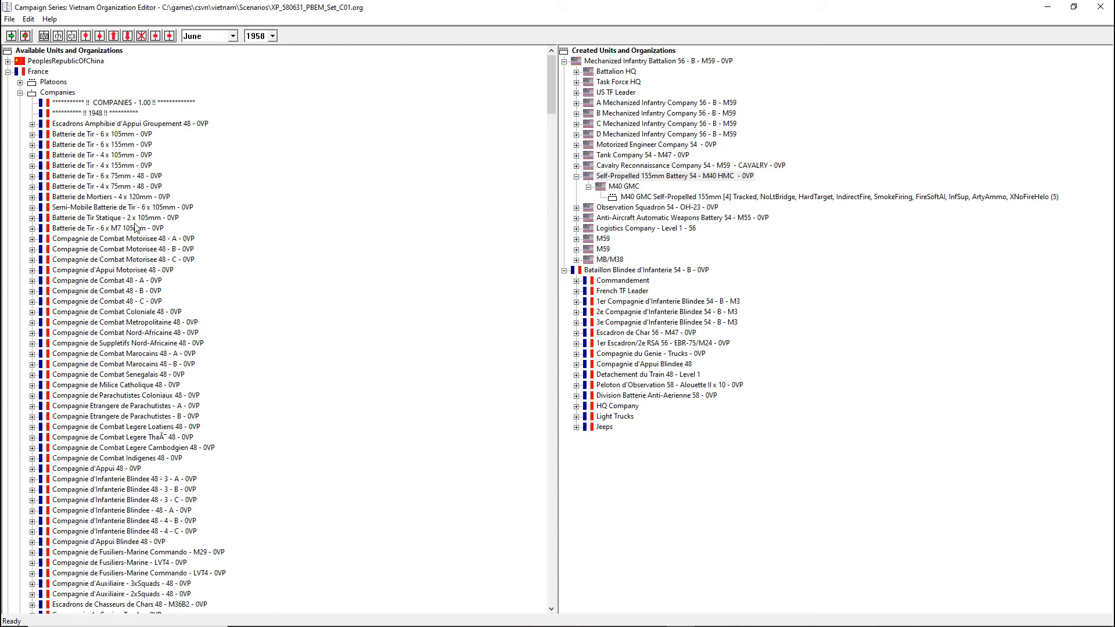
pyautogui.scroll(-20, 134, 226)
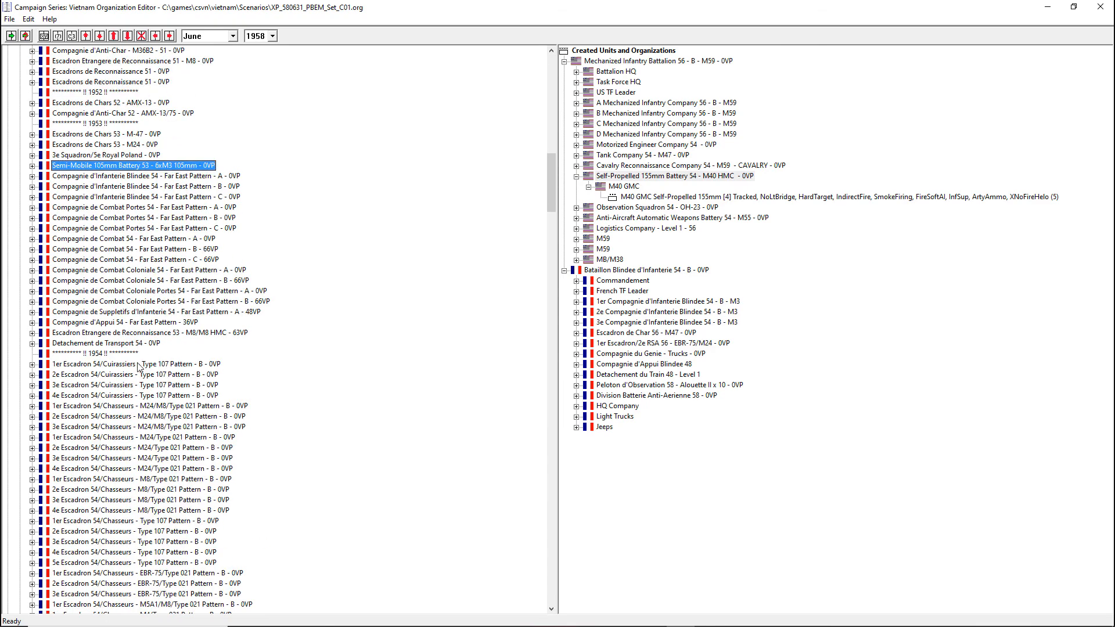
pyautogui.scroll(-20, 145, 382)
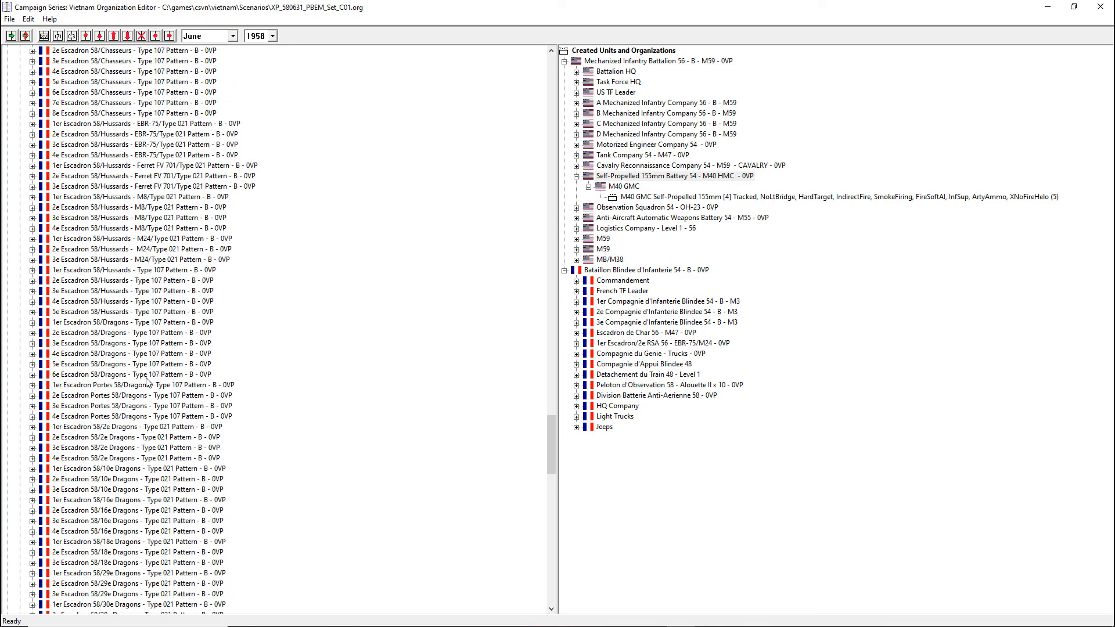
pyautogui.scroll(-10, 147, 381)
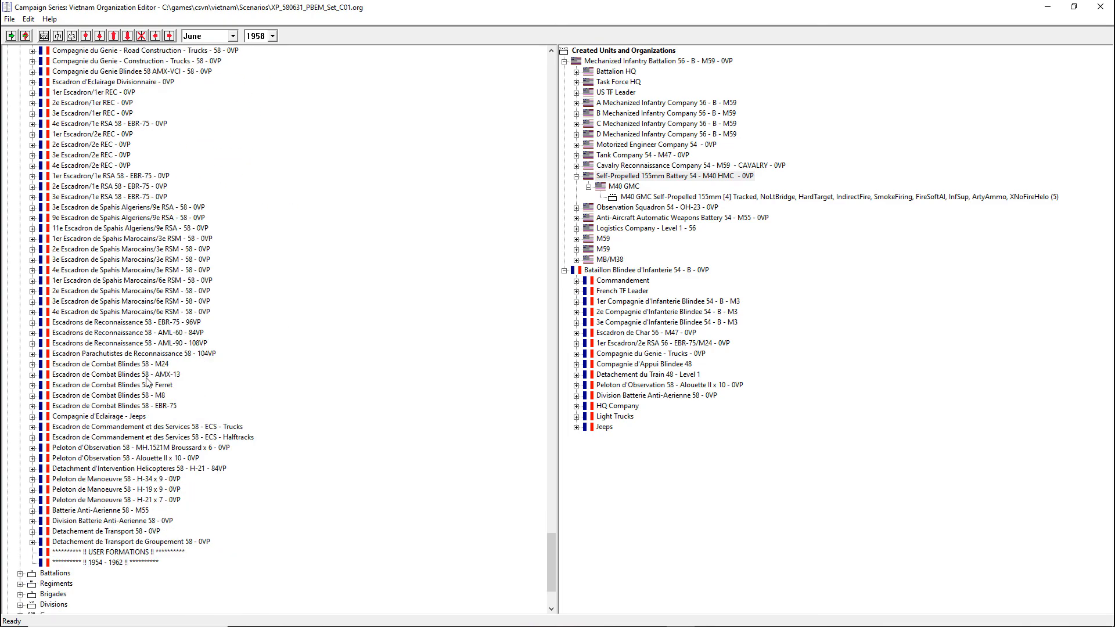
# Add Batterie de Tir - 4 x AMX MK 61 105mm SP - 58 to the French armoured infantry battalion
pyautogui.scroll(20, 146, 382)
pyautogui.scroll(10, 148, 380)
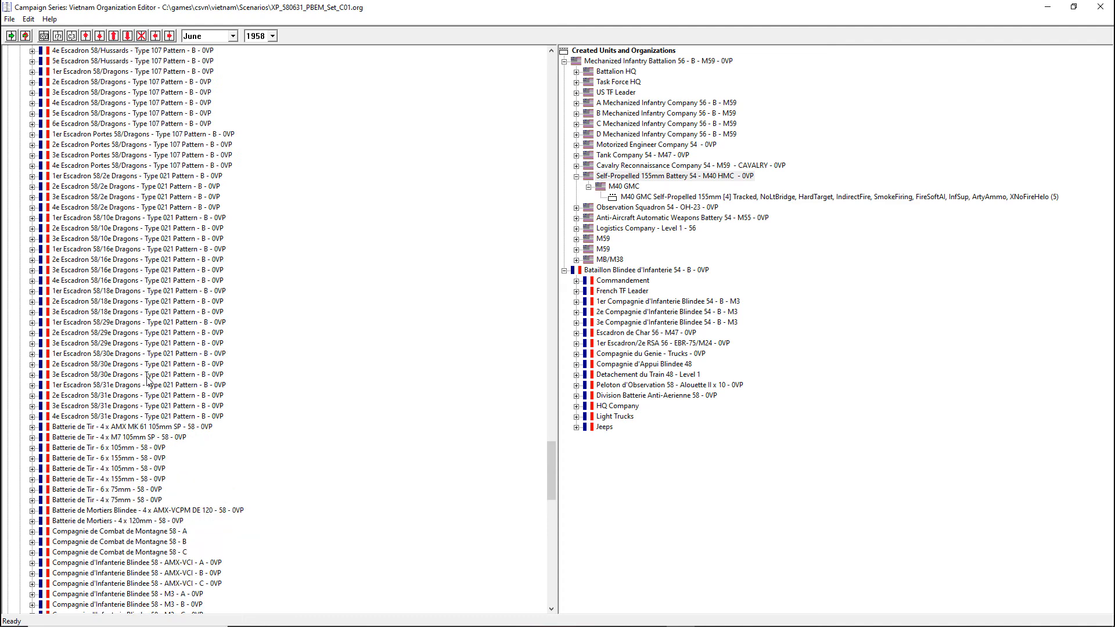
pyautogui.scroll(-8, 148, 381)
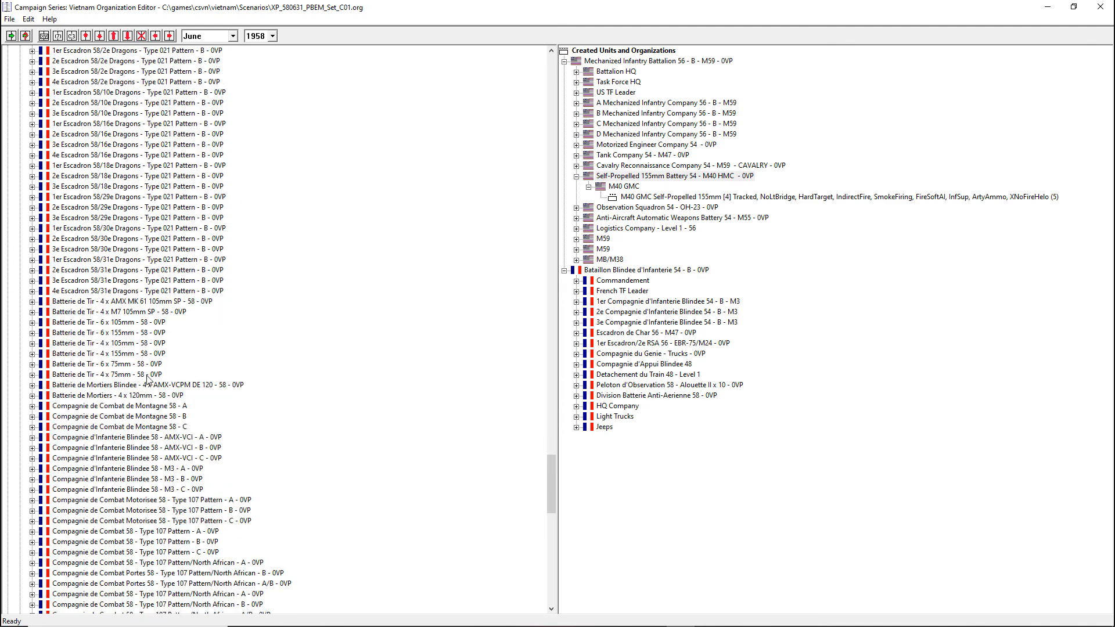
pyautogui.click(142, 302)
pyautogui.click(11, 36)
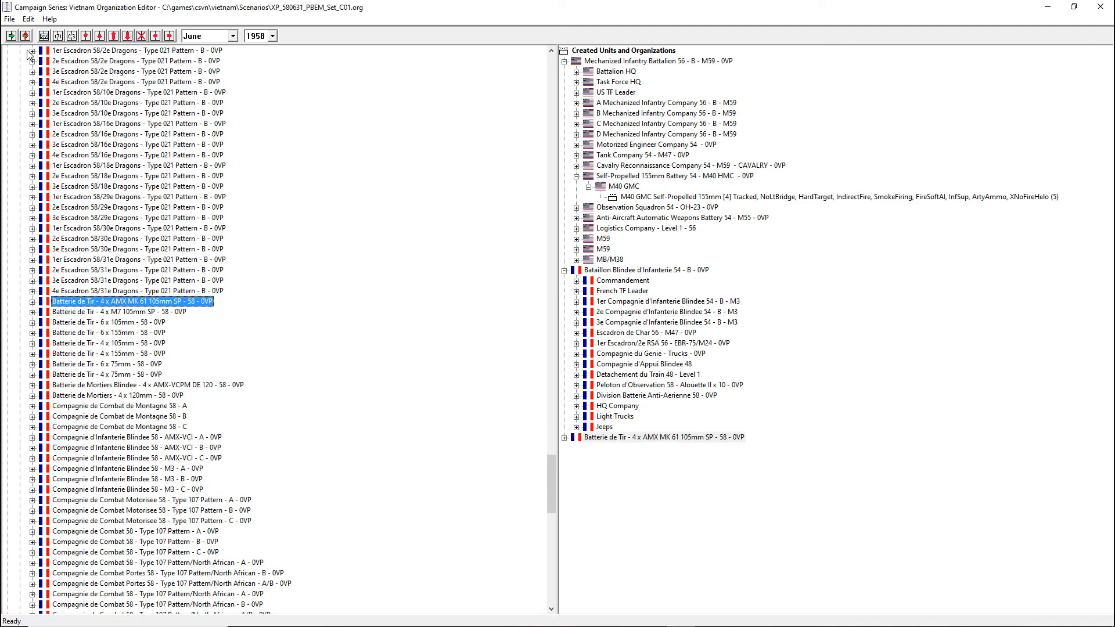
pyautogui.click(169, 36)
# Compare the two 1958 French mortar batteries' compositions and add Batterie de Mortiers - 4 x 120mm - 58 to the French armoured infantry battalion
pyautogui.click(148, 385)
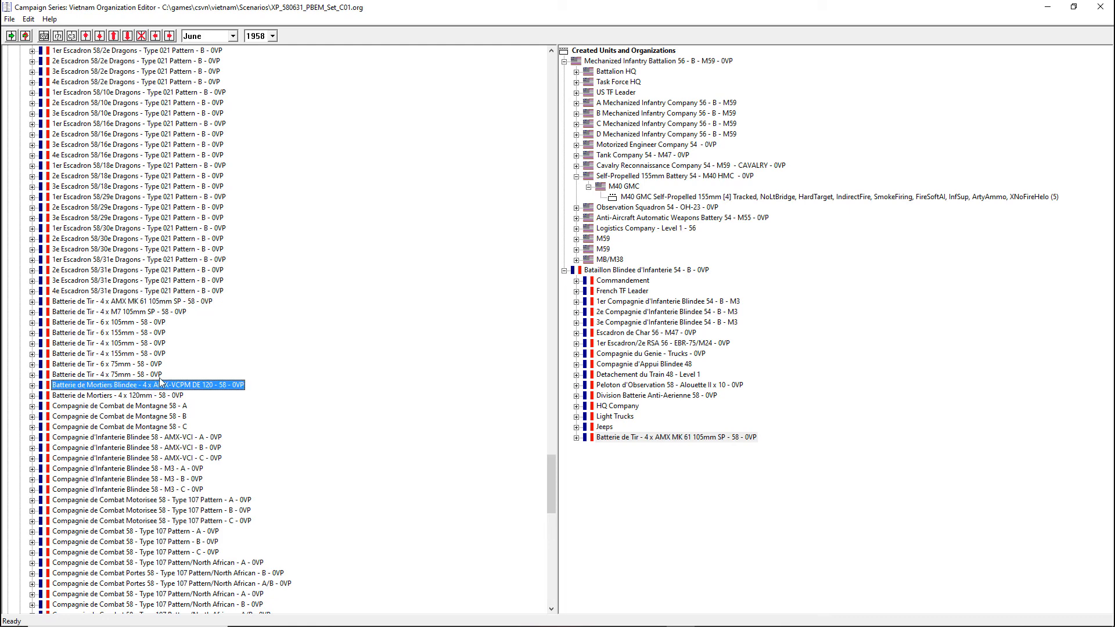
pyautogui.click(152, 396)
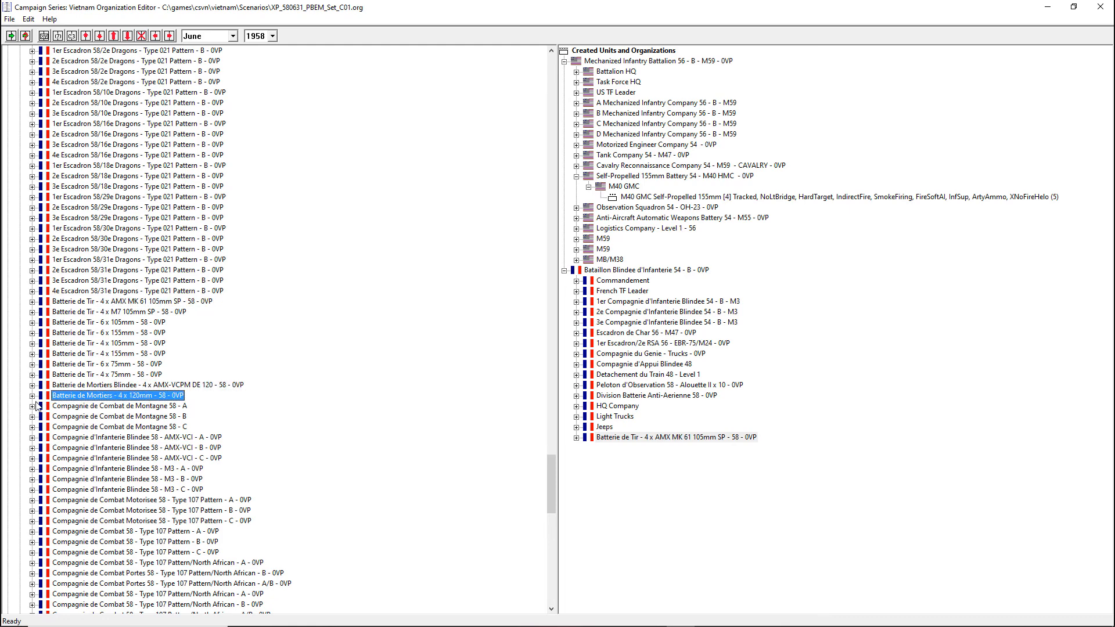
pyautogui.click(32, 396)
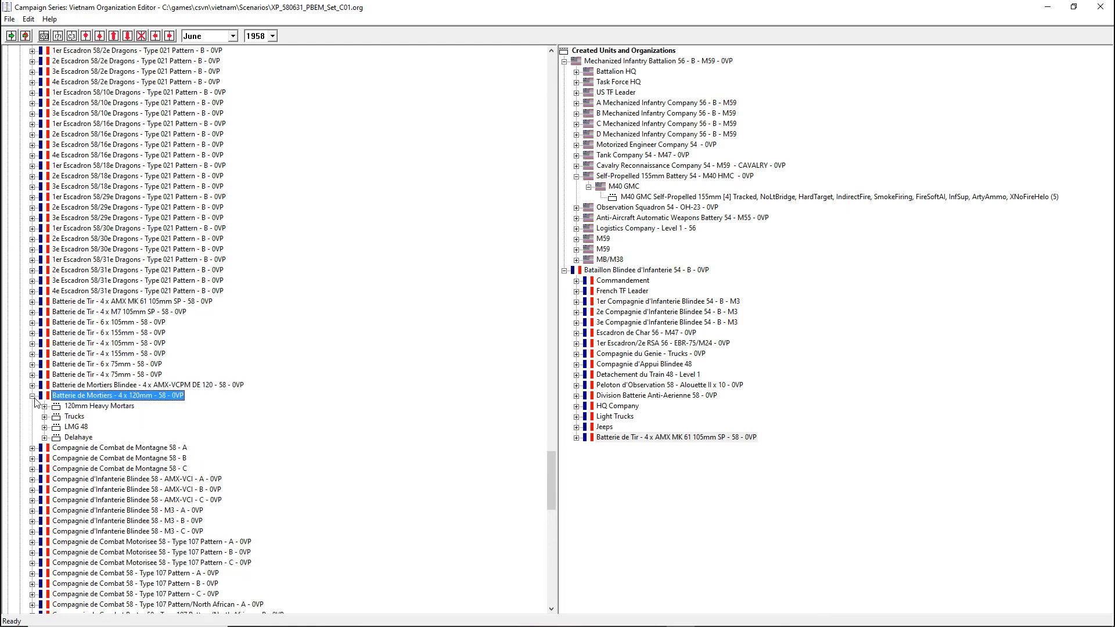
pyautogui.click(33, 385)
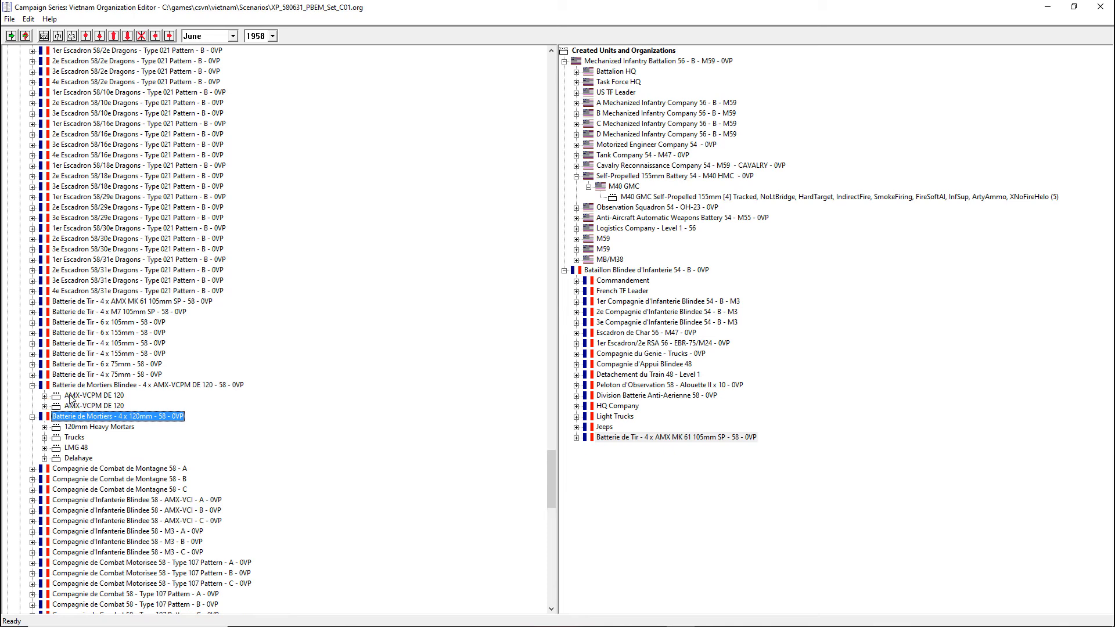
pyautogui.click(33, 385)
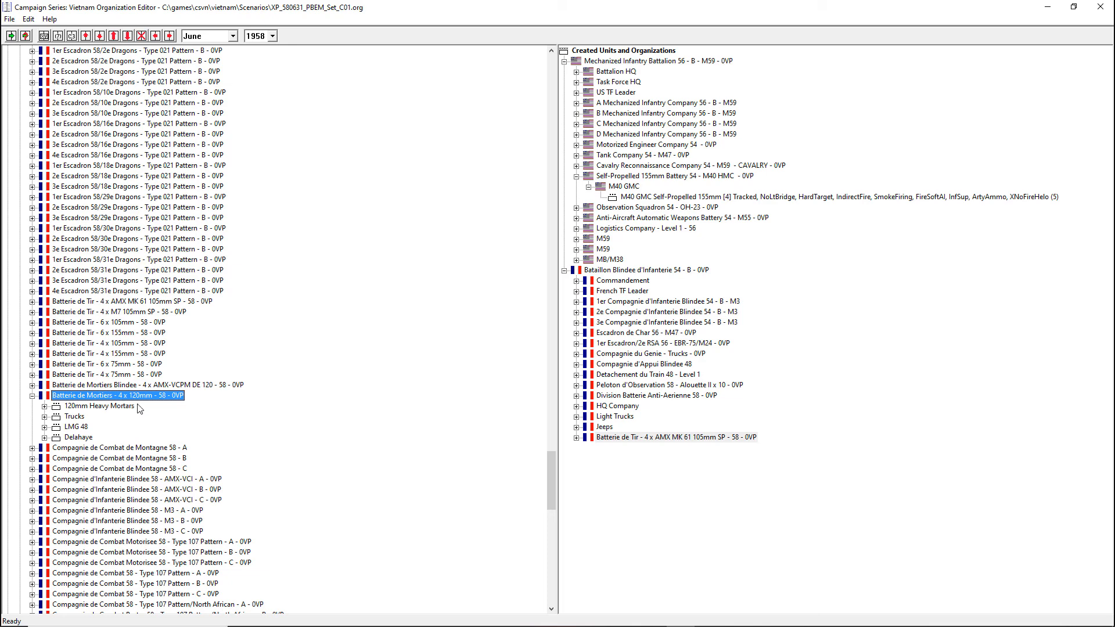
pyautogui.click(12, 36)
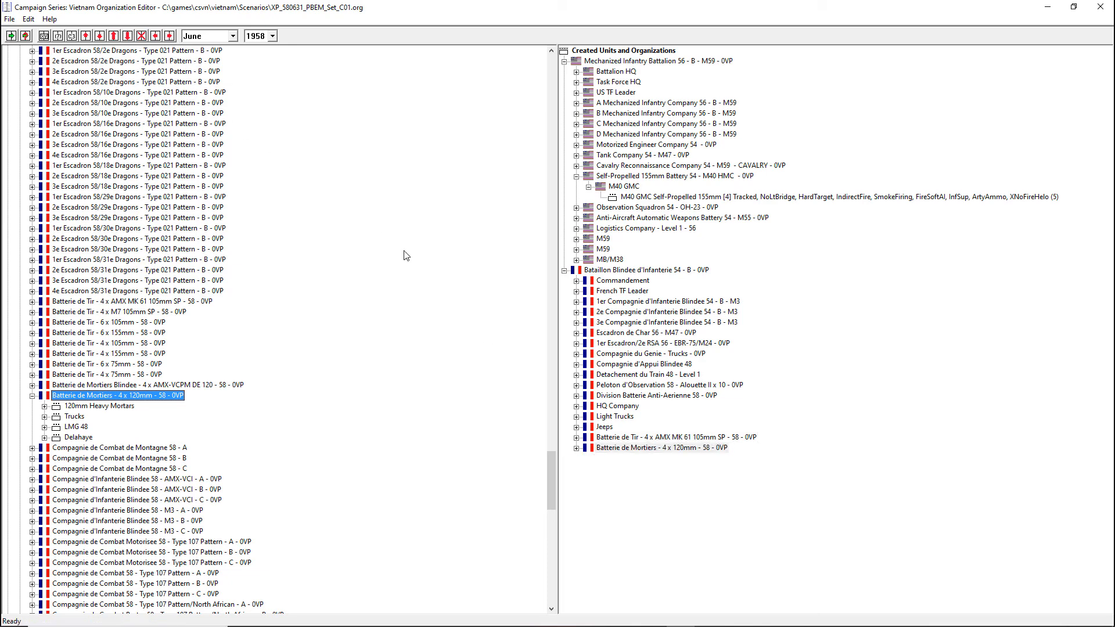
# Move Batterie de Tir - 4 x AMX MK 61 105mm SP - 58 up to directly below Division Batterie Anti-Aerienne 58
pyautogui.click(646, 438)
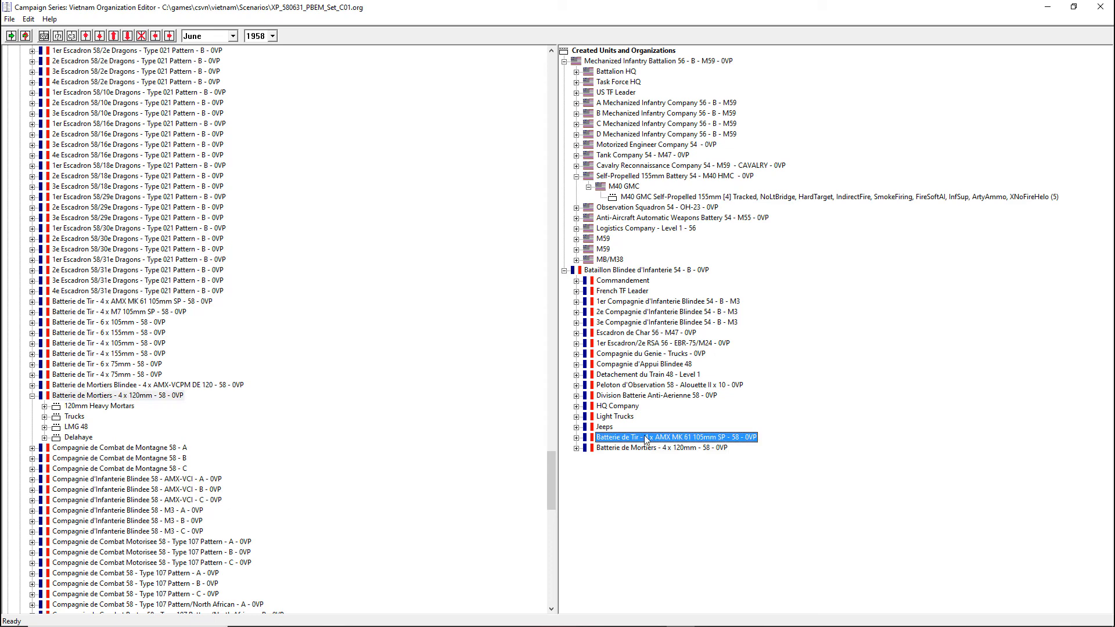
pyautogui.click(87, 36)
pyautogui.click(87, 36)
pyautogui.click(86, 36)
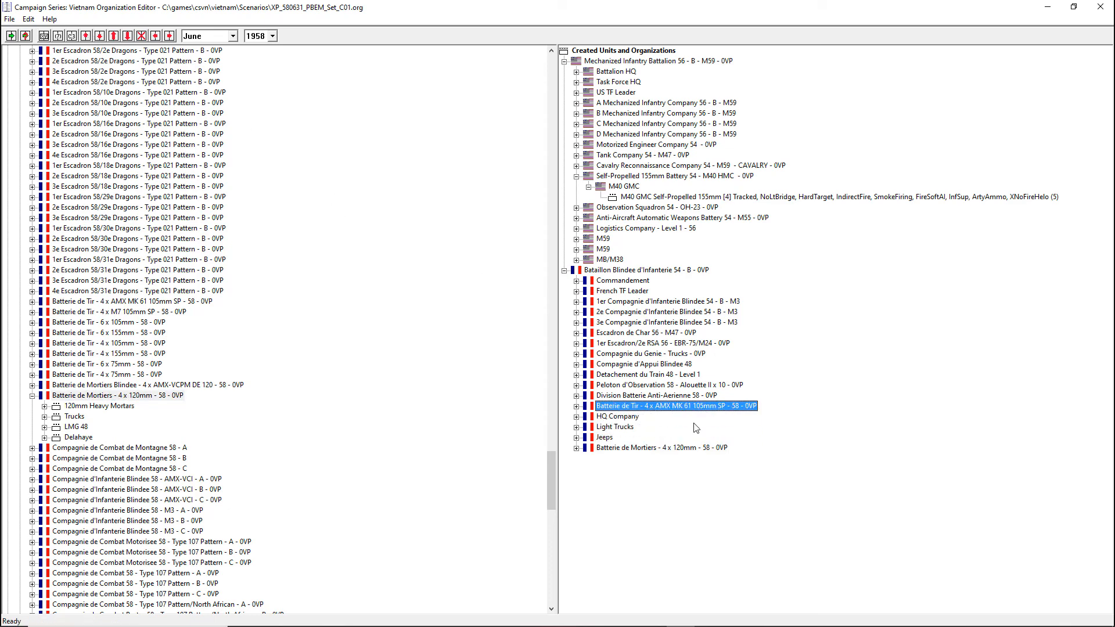
# Move Batterie de Mortiers - 4 x 120mm - 58 up to directly below the AMX MK 61 battery and save the organization file
pyautogui.click(675, 448)
pyautogui.click(86, 36)
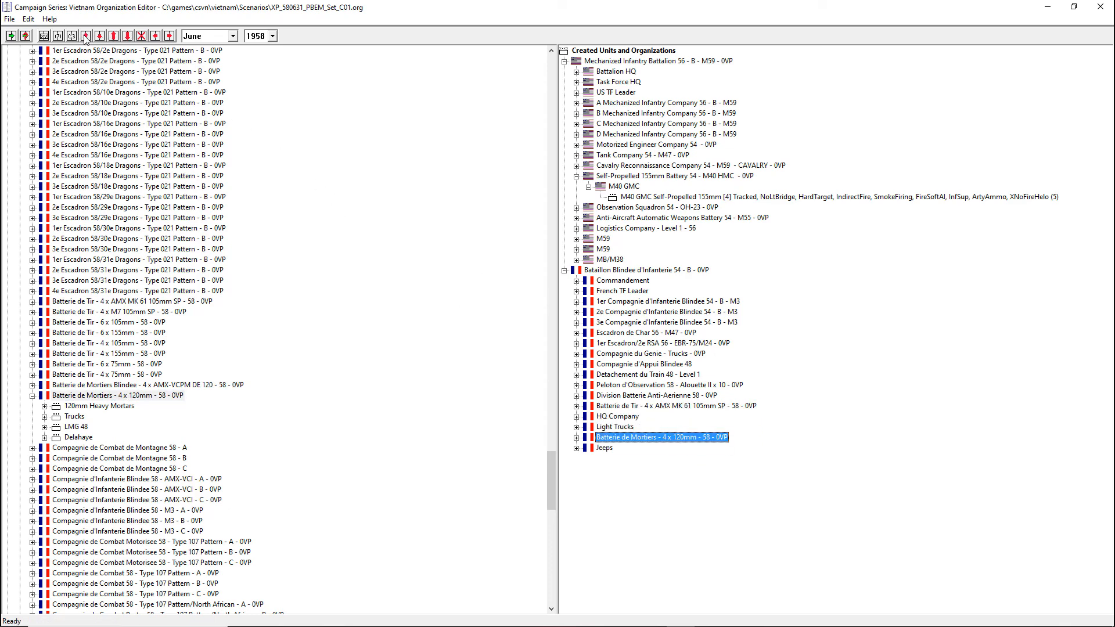
pyautogui.click(86, 36)
pyautogui.click(87, 36)
pyautogui.click(9, 20)
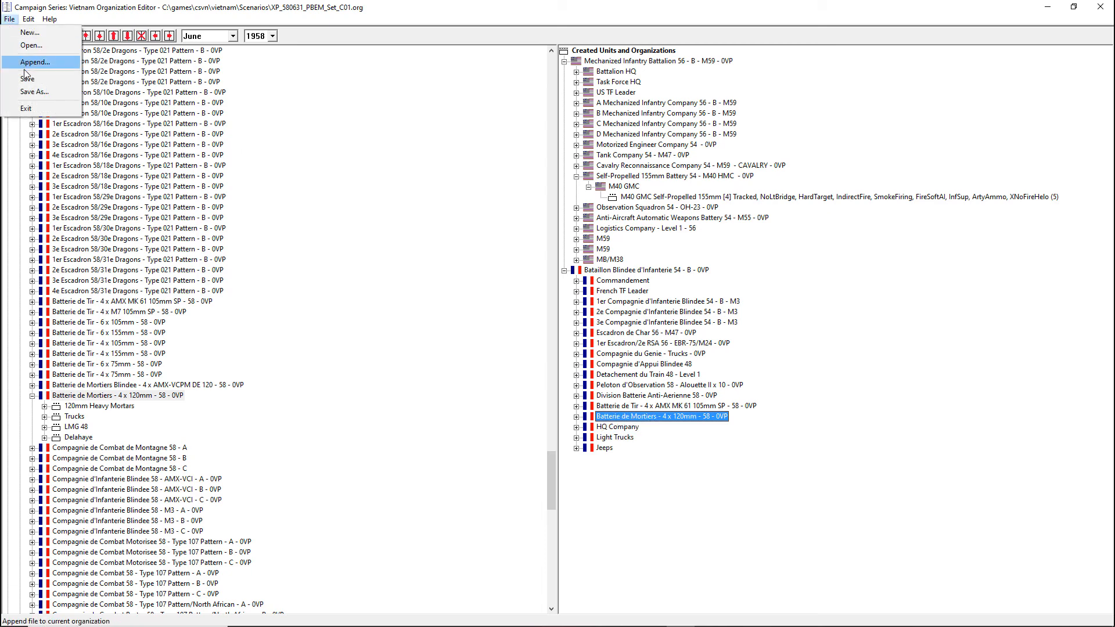
pyautogui.click(27, 78)
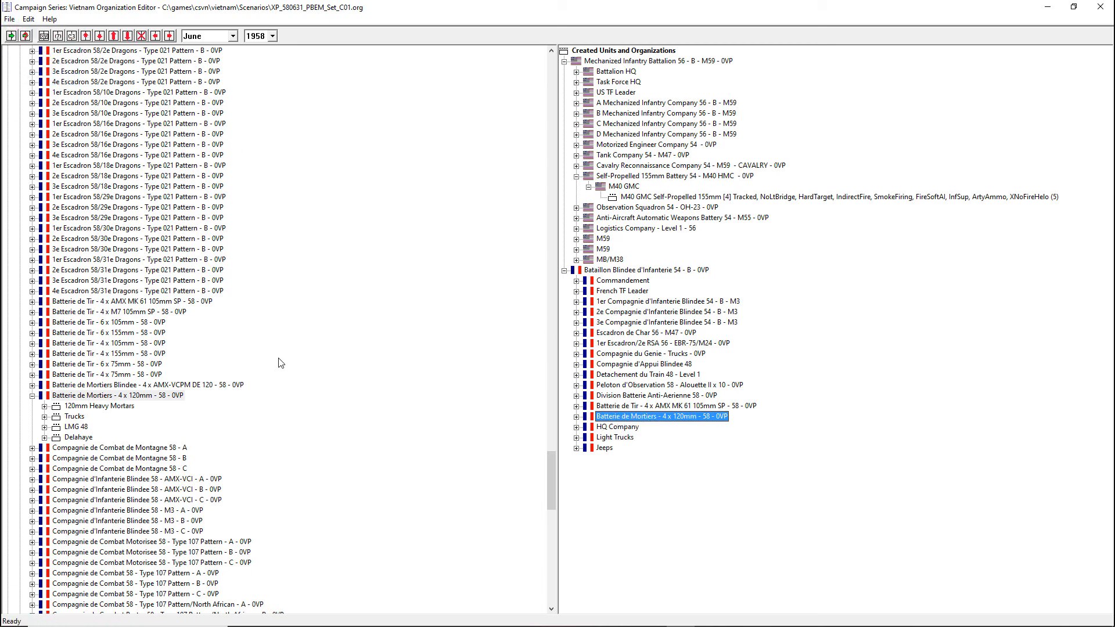
# Collapse the American Self-Propelled 155mm Battery 54 and check the contents of the French battalion's Commandement and French TF Leader
pyautogui.click(577, 176)
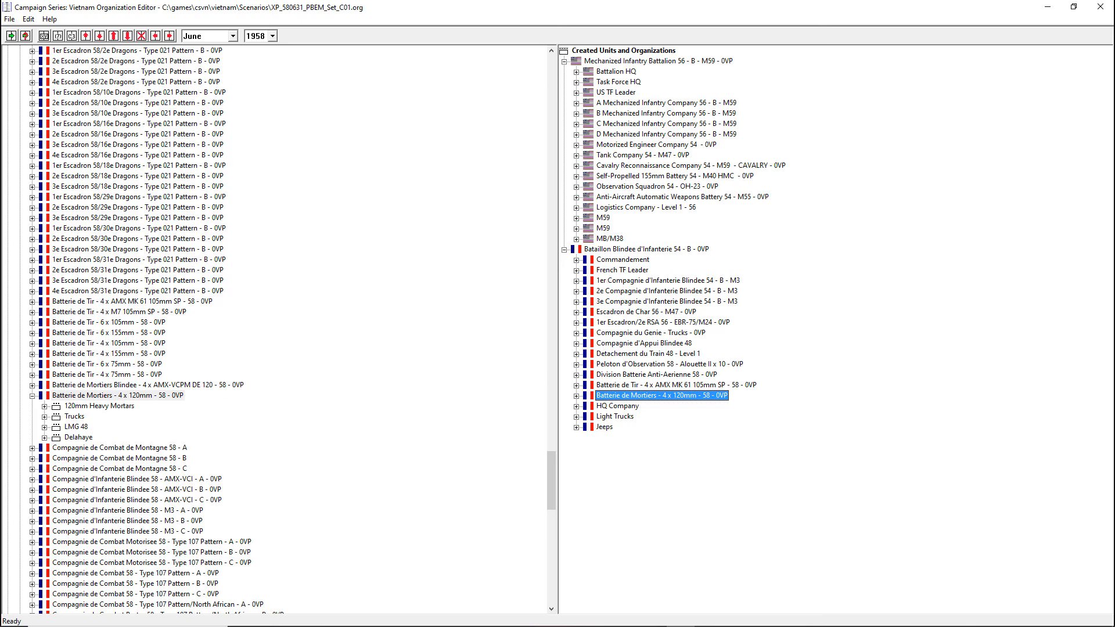
pyautogui.hotkey('alt', 'Tab')
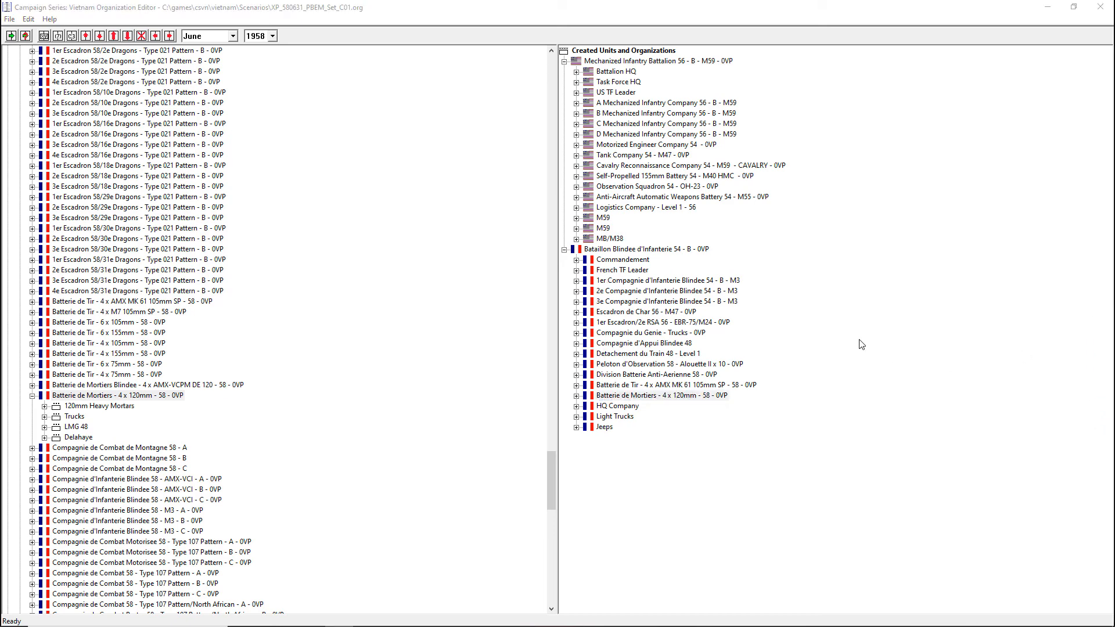
pyautogui.click(576, 260)
pyautogui.click(577, 260)
pyautogui.click(577, 270)
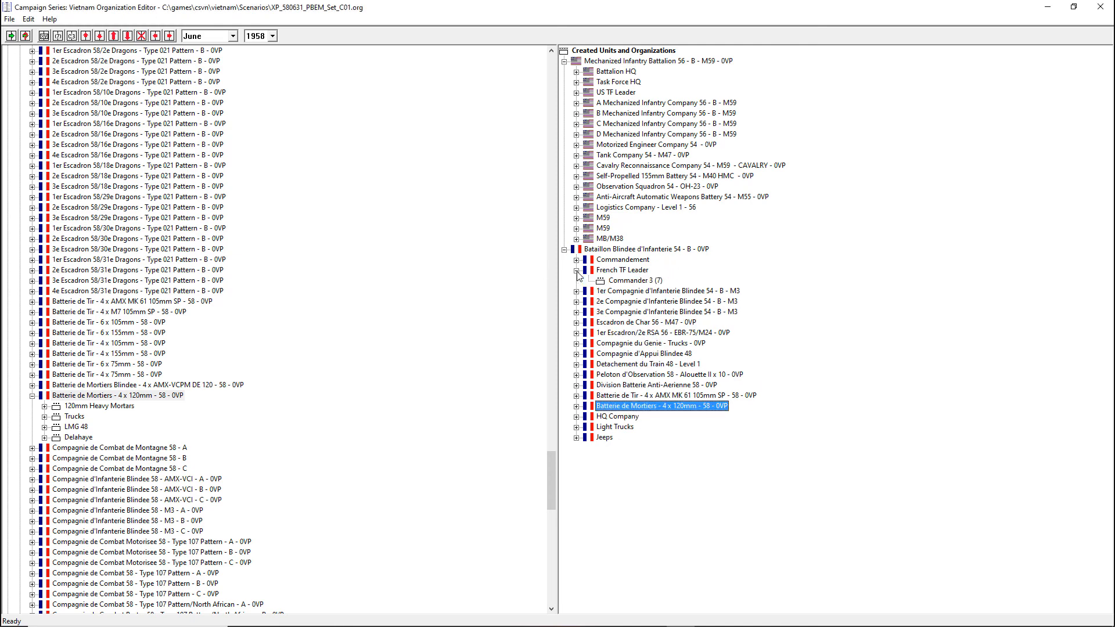
pyautogui.click(576, 270)
# Collapse the French companies and the France group in the available organizations
pyautogui.moveTo(552, 481); pyautogui.dragTo(575, 60)
pyautogui.click(20, 93)
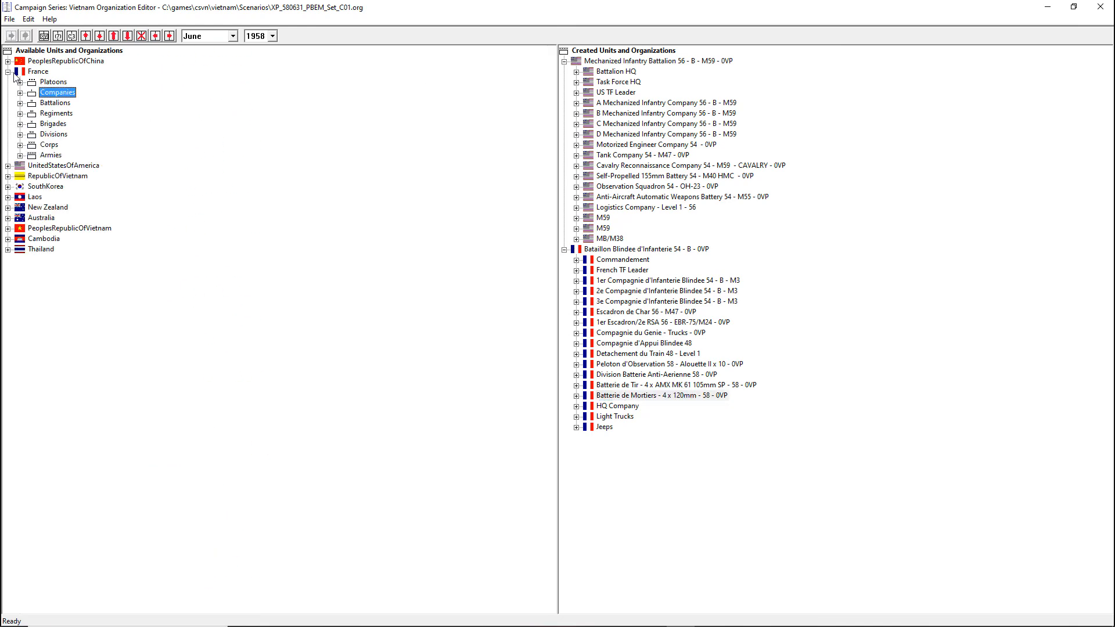
pyautogui.click(8, 72)
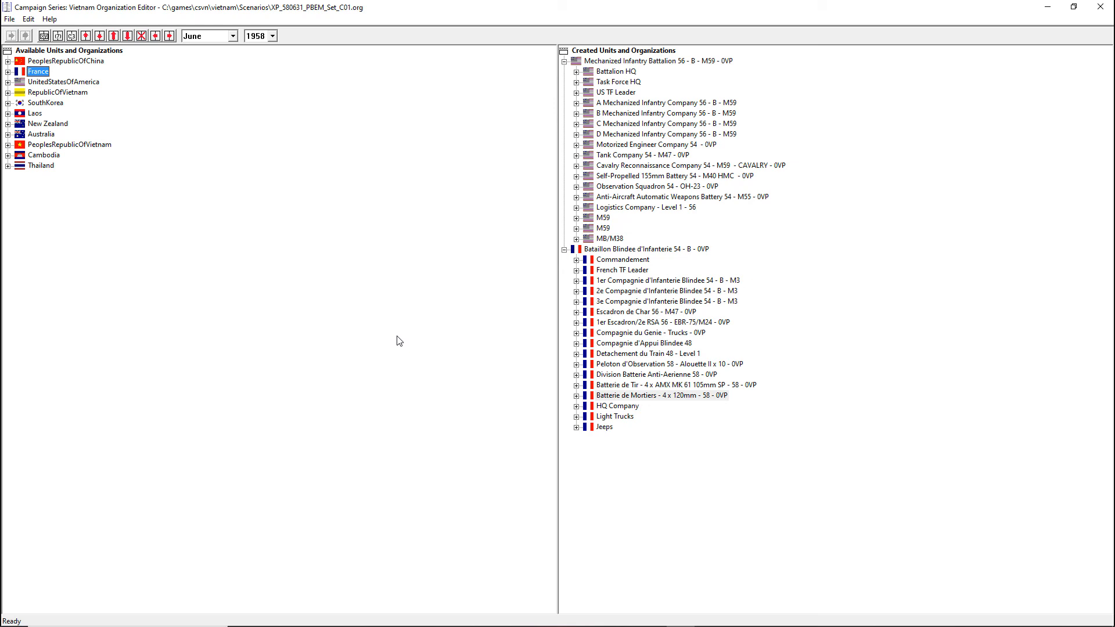
# Select the HQ Company in the French armoured infantry battalion
pyautogui.click(613, 407)
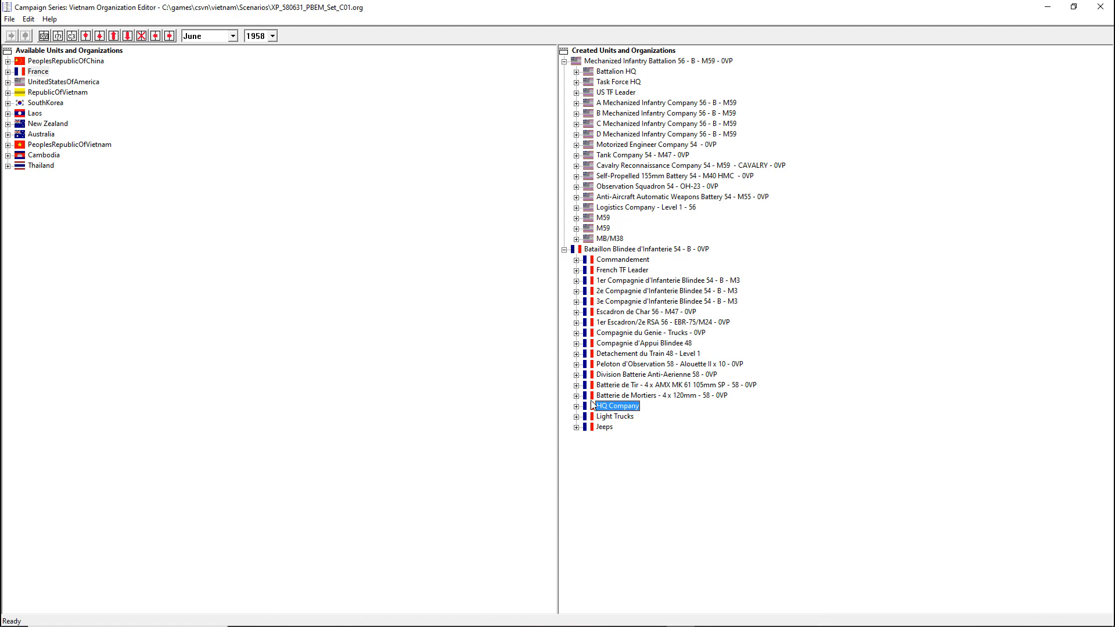